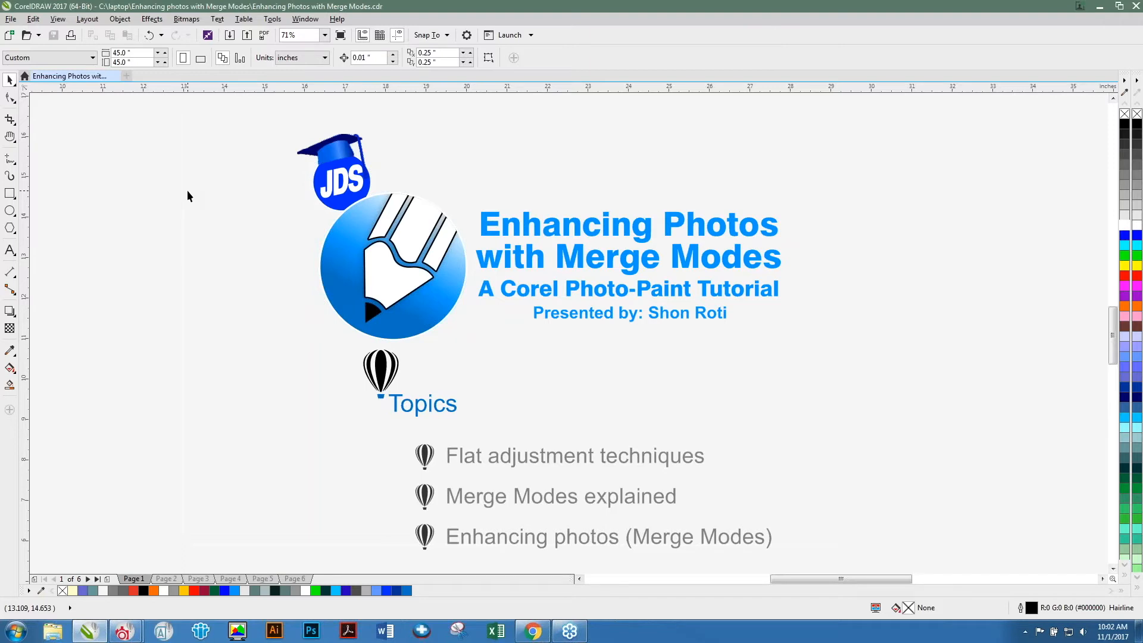
Go to the presentation's Flat Adjustments page, switch to PHOTO-PAINT and zoom into the carousel photo.
left_click(166, 579)
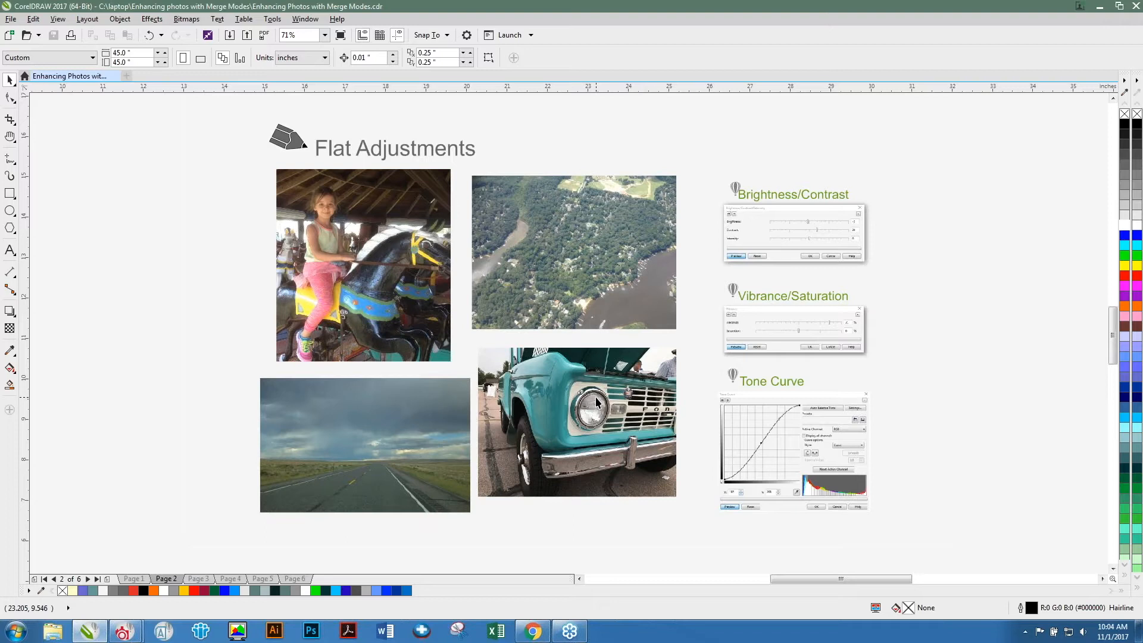
key("alt+Tab")
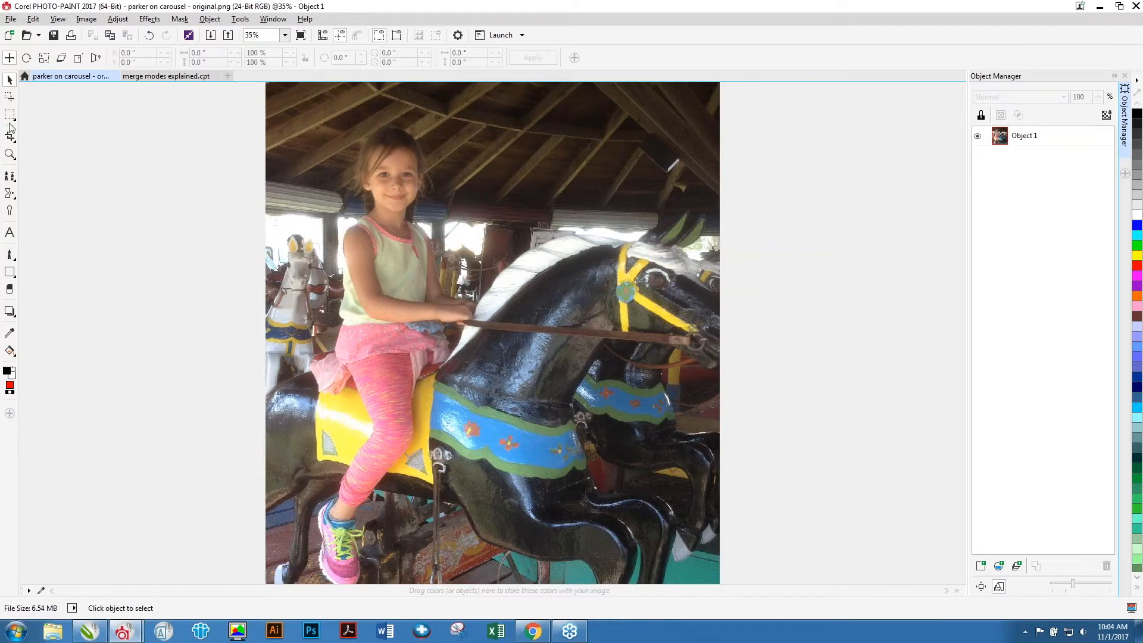
left_click(9, 155)
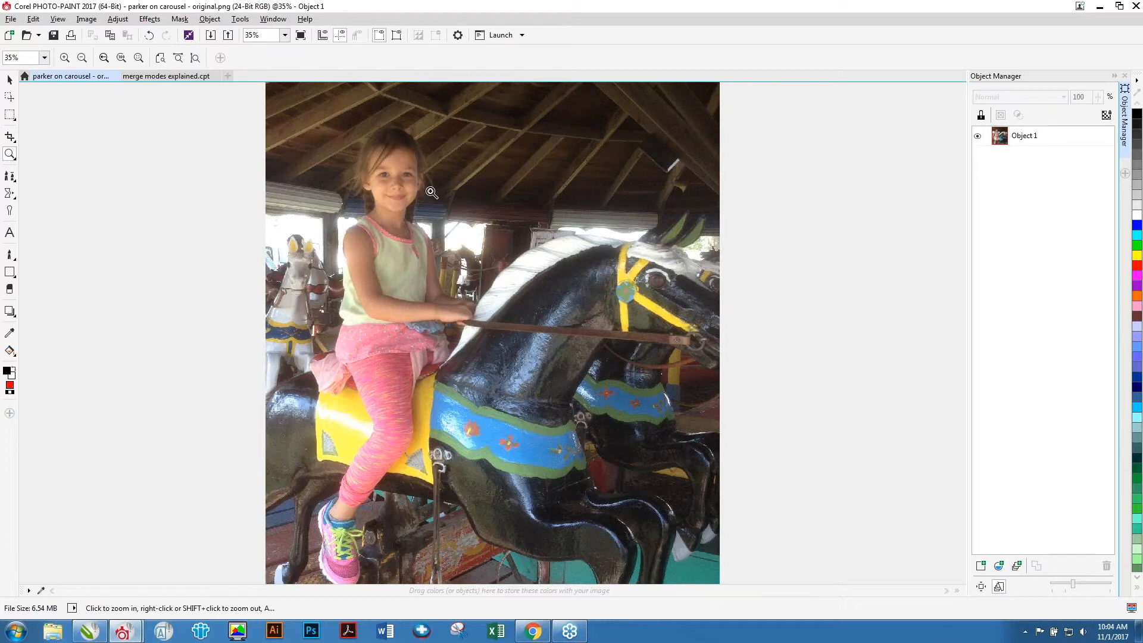
left_click_drag(500, 325, 667, 429)
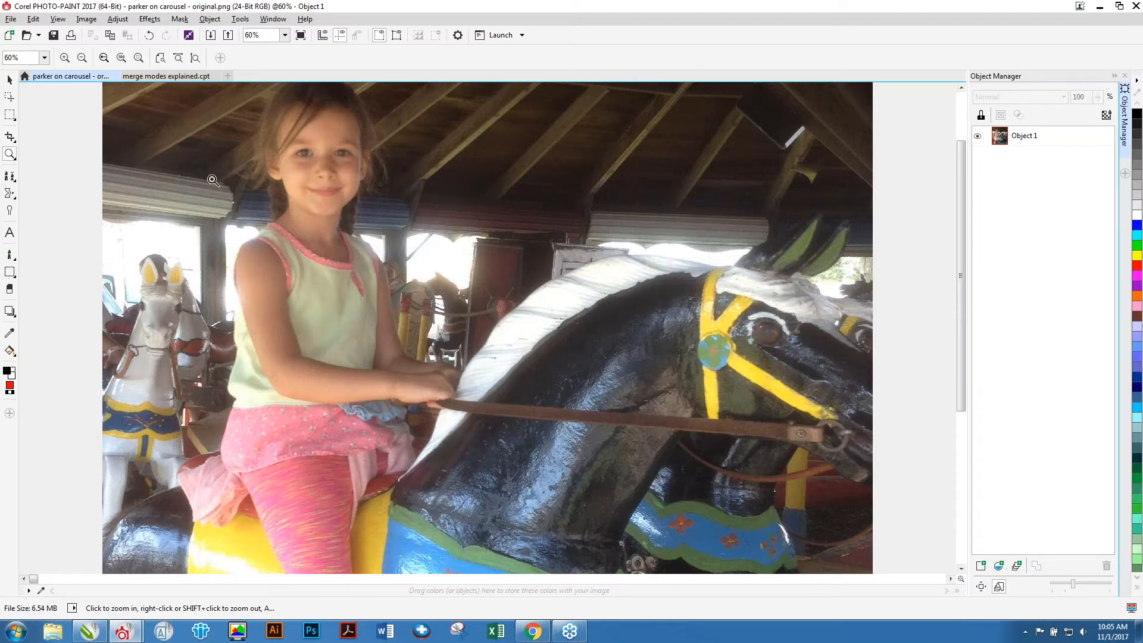
Open Brightness/Contrast/Intensity on the carousel photo and raise the contrast to 28.
left_click(118, 19)
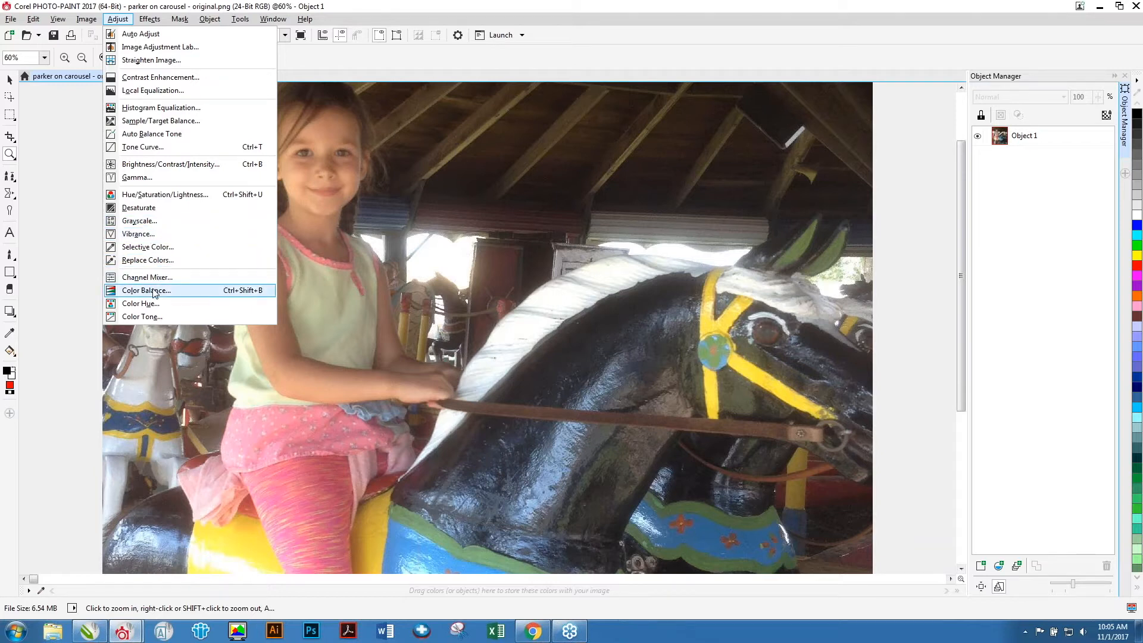
left_click(159, 165)
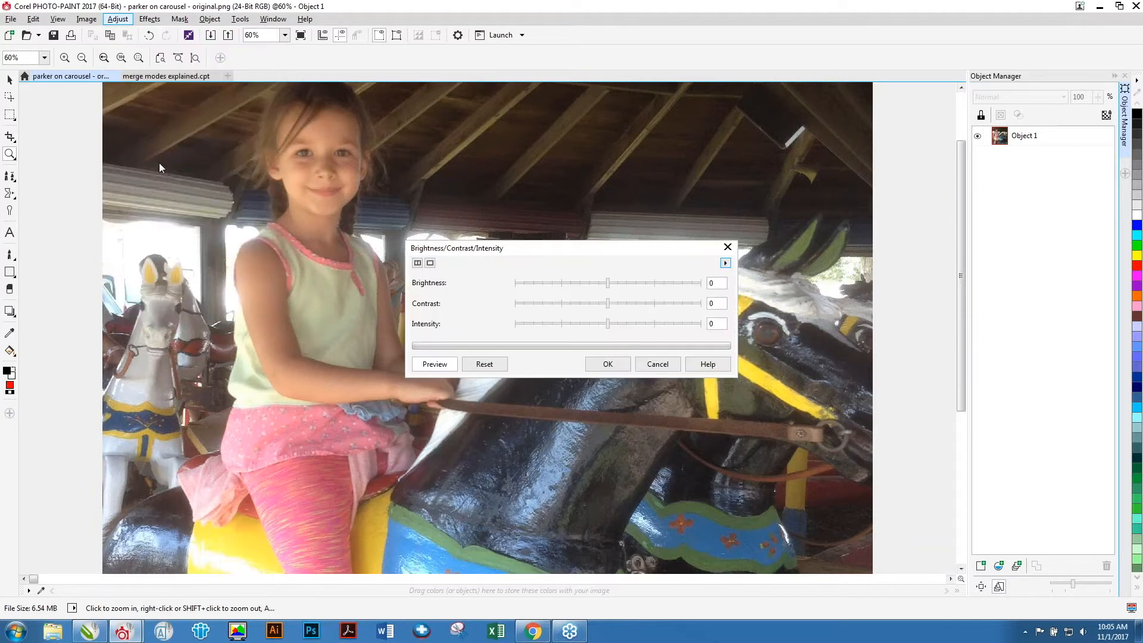
left_click_drag(427, 248, 576, 97)
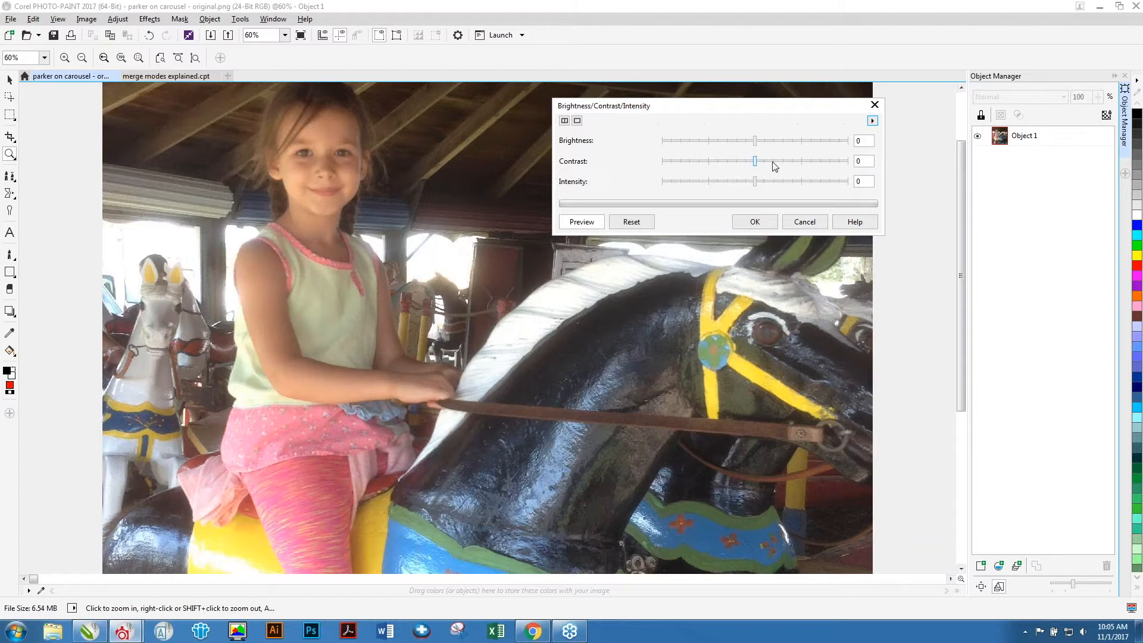
left_click_drag(755, 164, 781, 162)
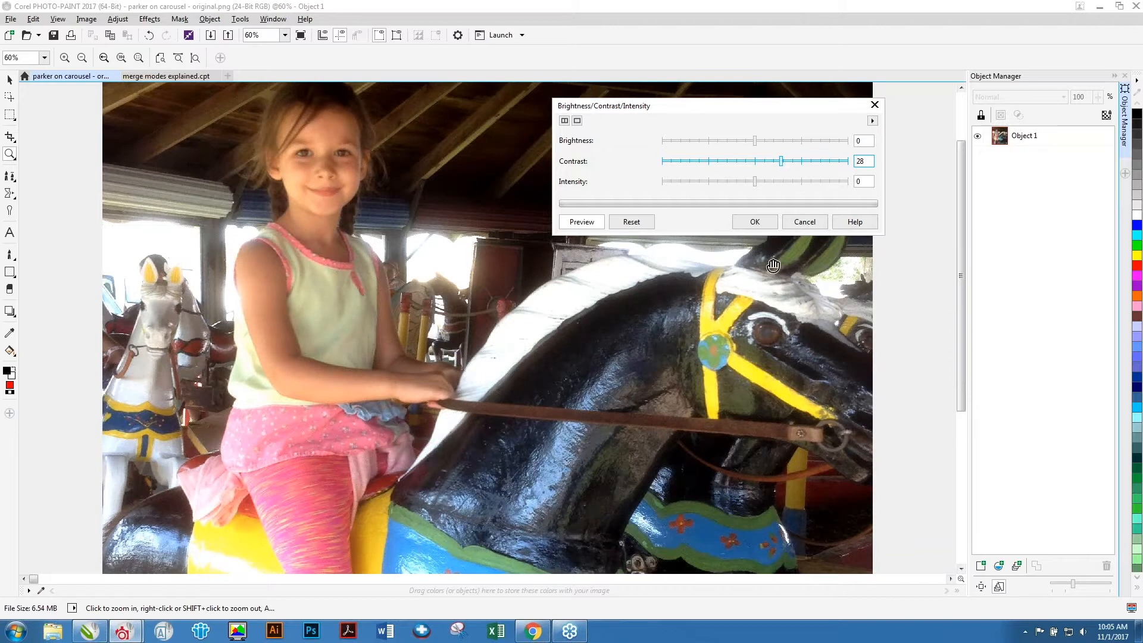
left_click_drag(709, 105, 792, 8)
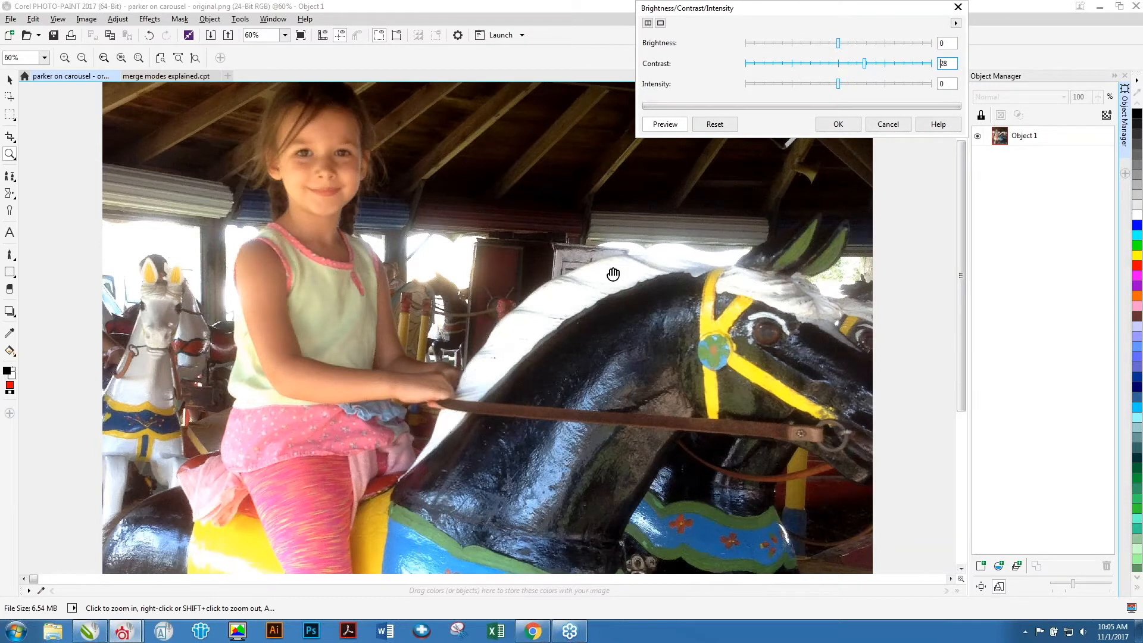
Set brightness to -18, contrast to 34 and intensity to 4, then reset and cancel the dialog.
left_click_drag(865, 67, 825, 47)
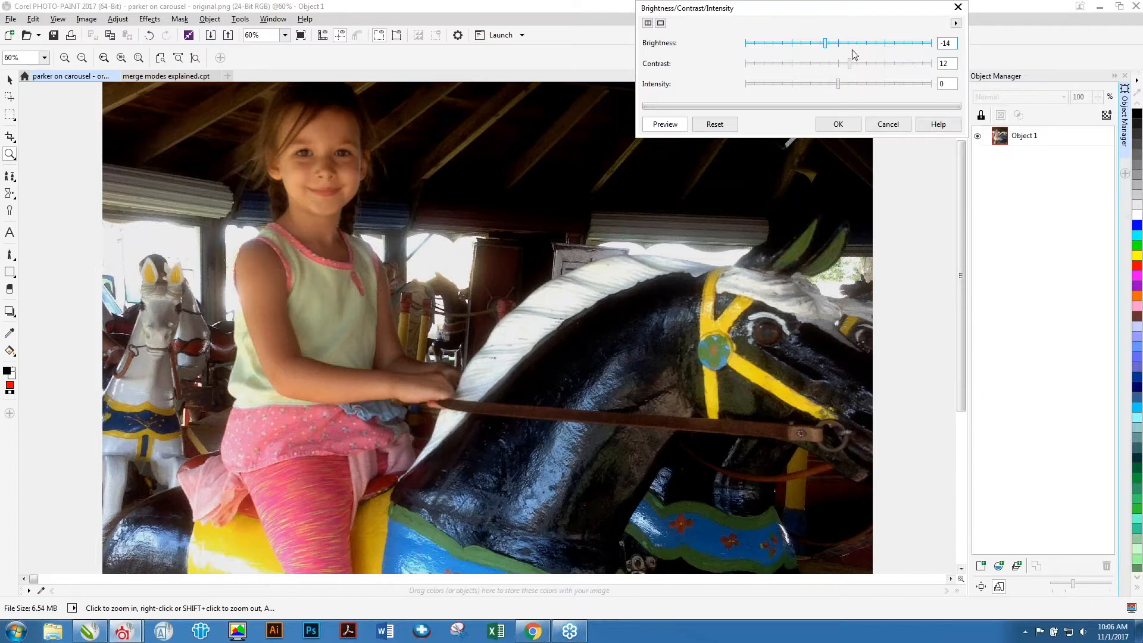
left_click_drag(826, 45, 838, 50)
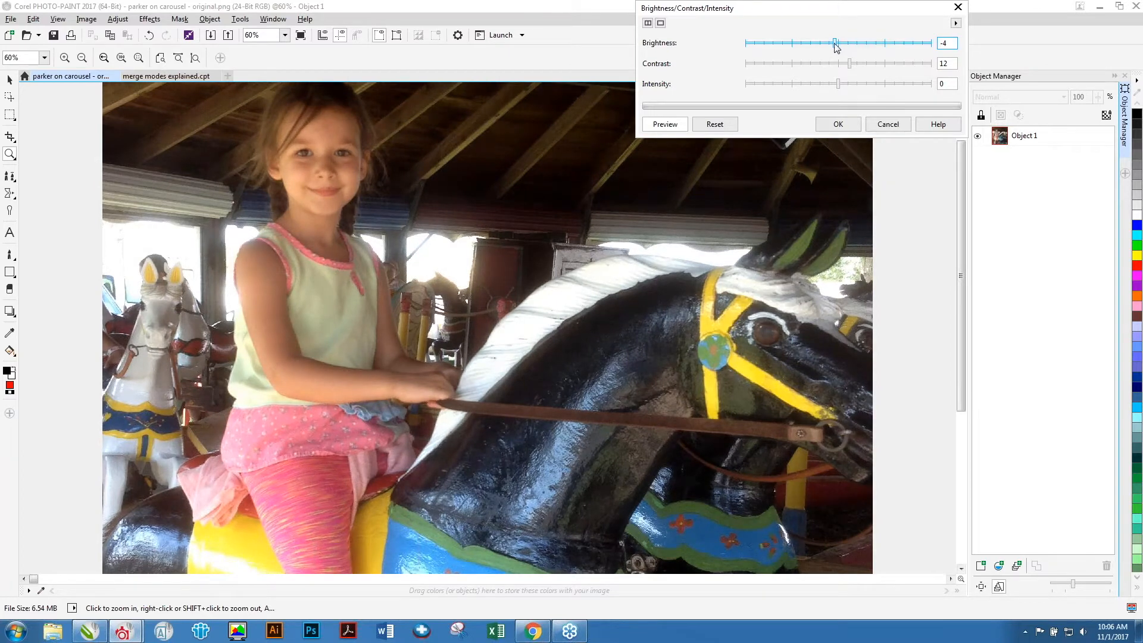
left_click_drag(836, 48, 873, 71)
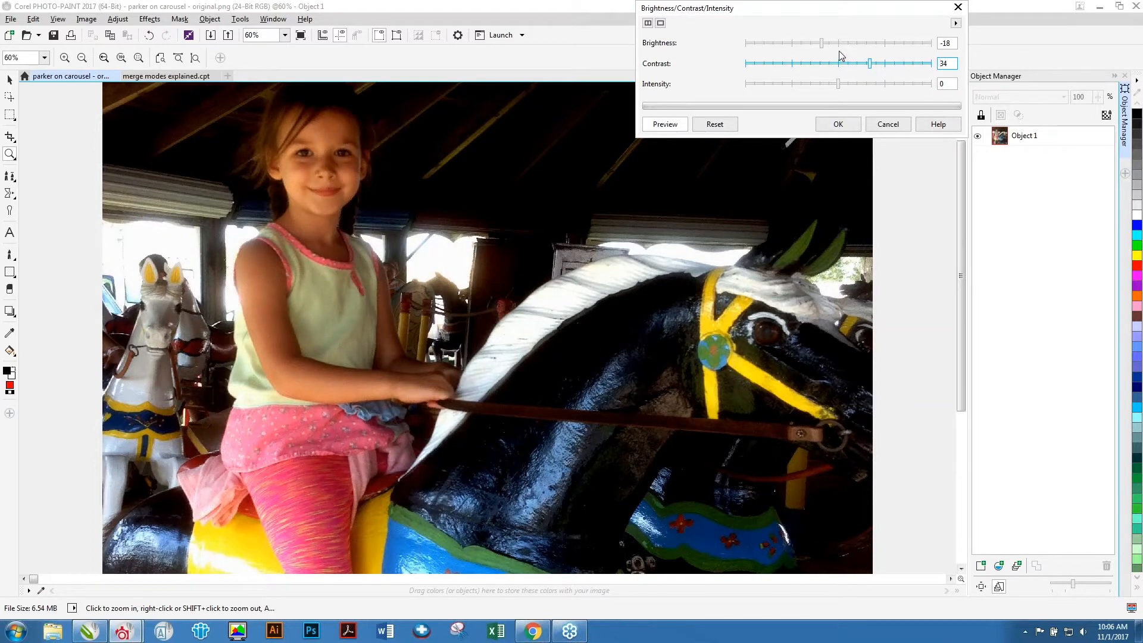
mouse_move(838, 85)
left_mouse_down()
mouse_move(869, 86)
mouse_move(829, 94)
mouse_move(844, 92)
left_mouse_up()
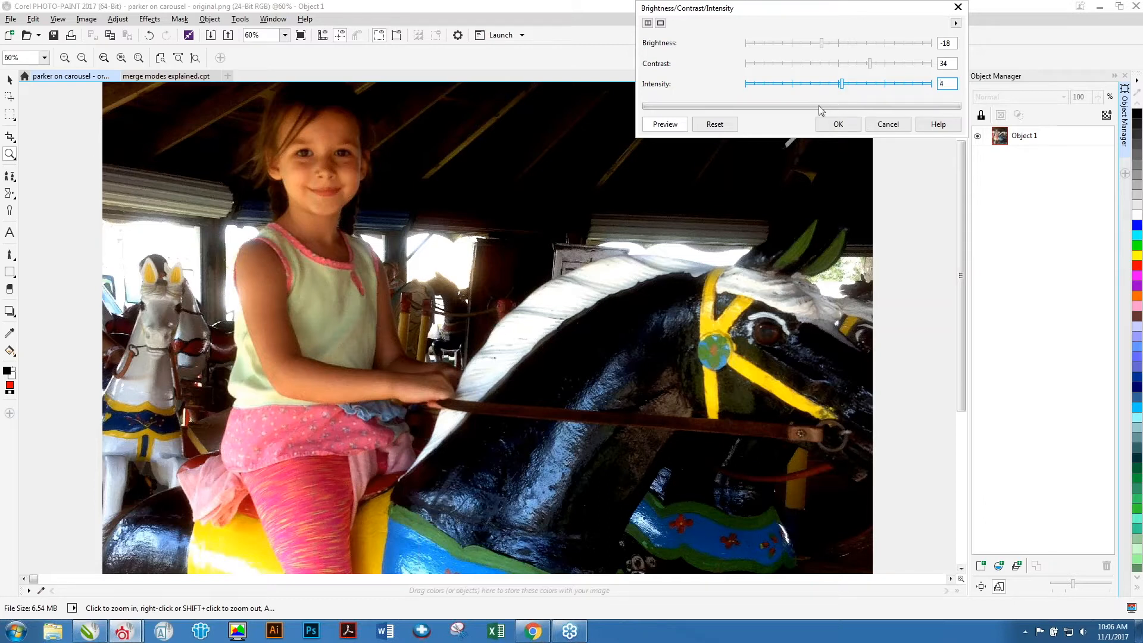
left_click(719, 126)
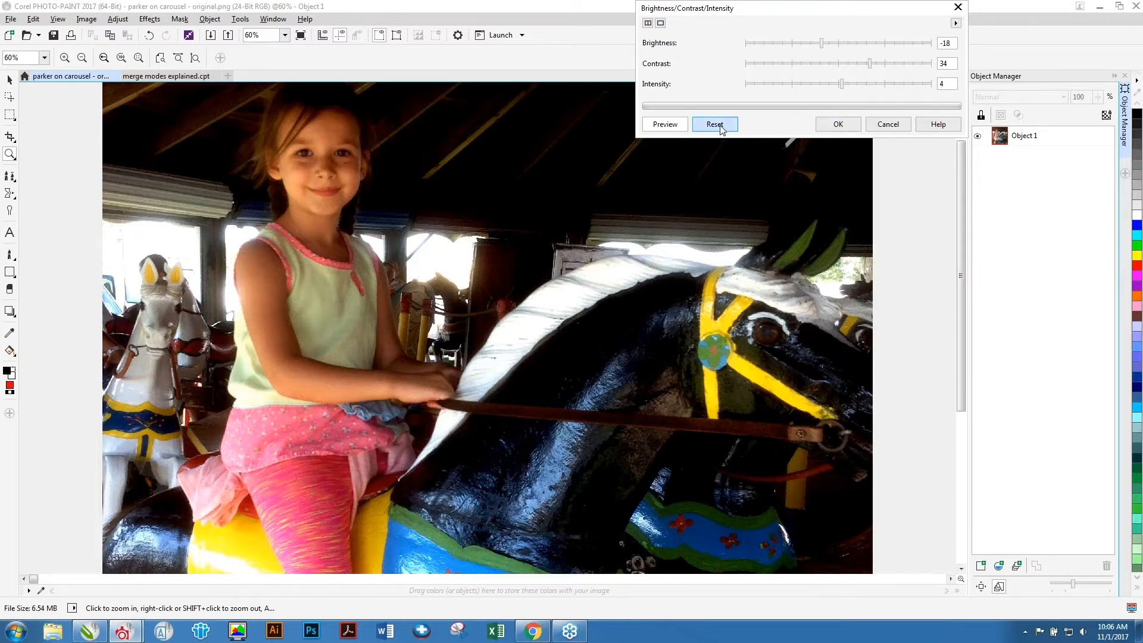
left_click(891, 126)
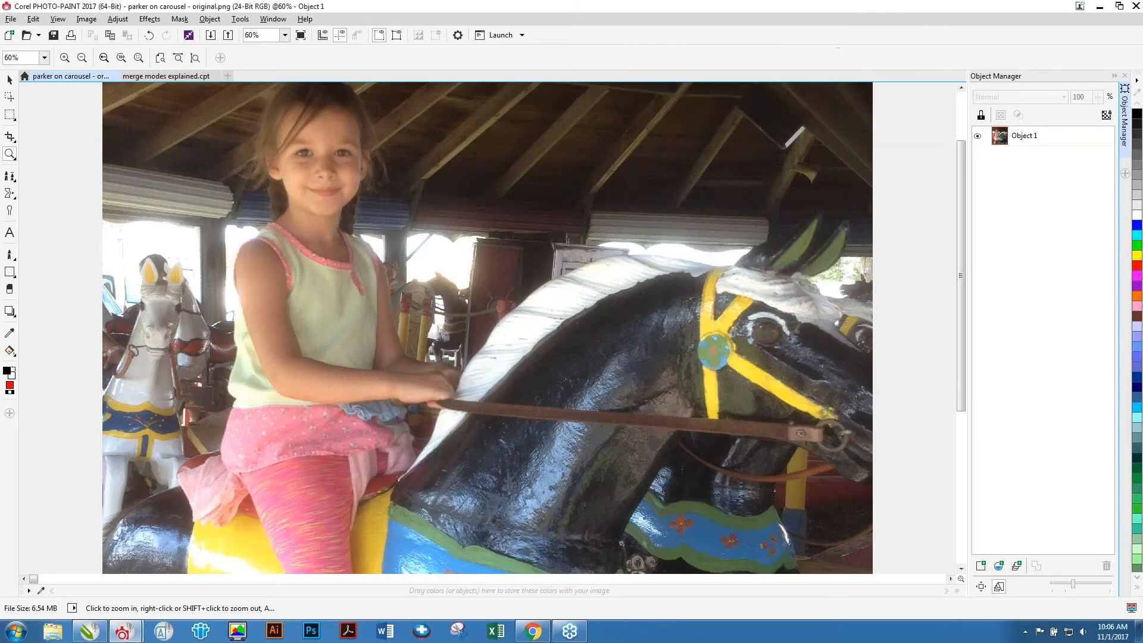
Open Image Adjustment Lab maximized, zoom the preview in and show original and preview side by side.
left_click(118, 19)
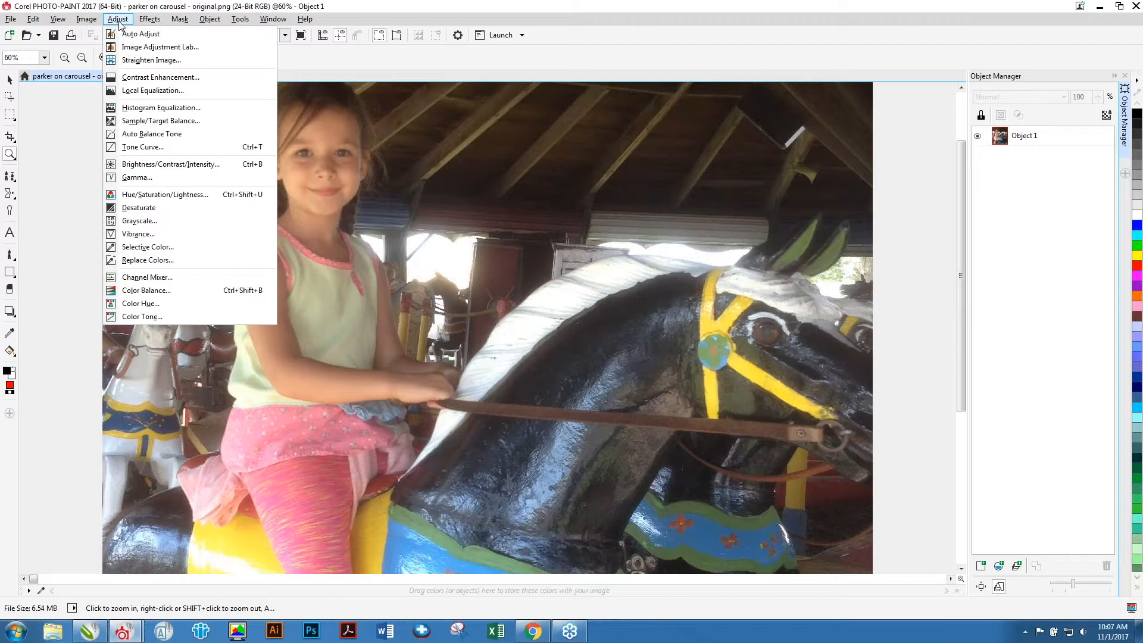
left_click(162, 47)
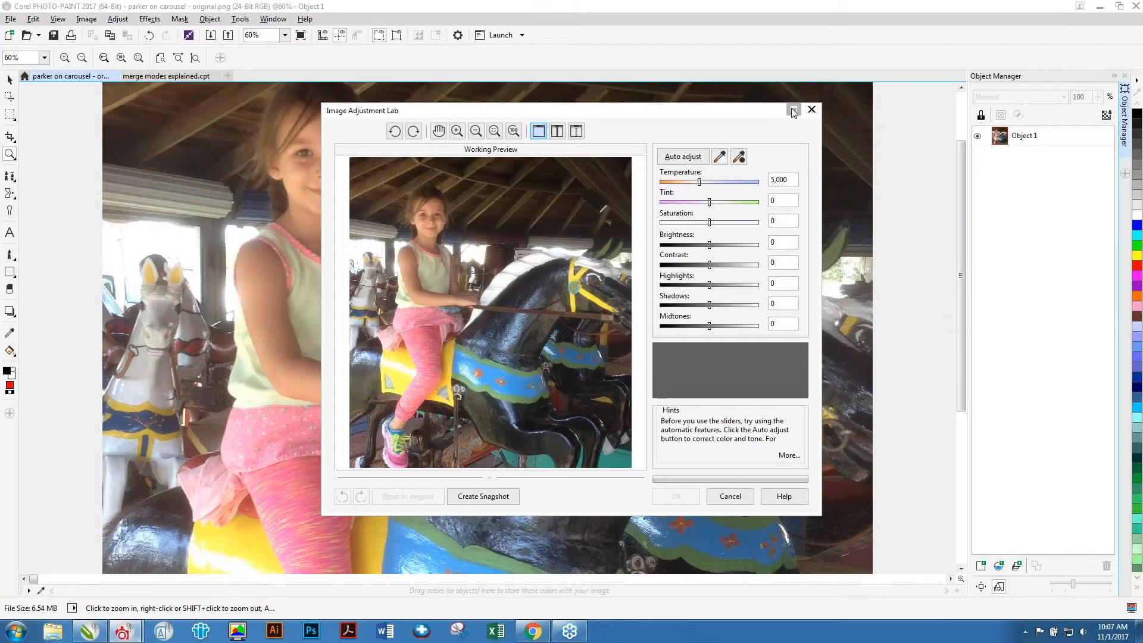
left_click(794, 109)
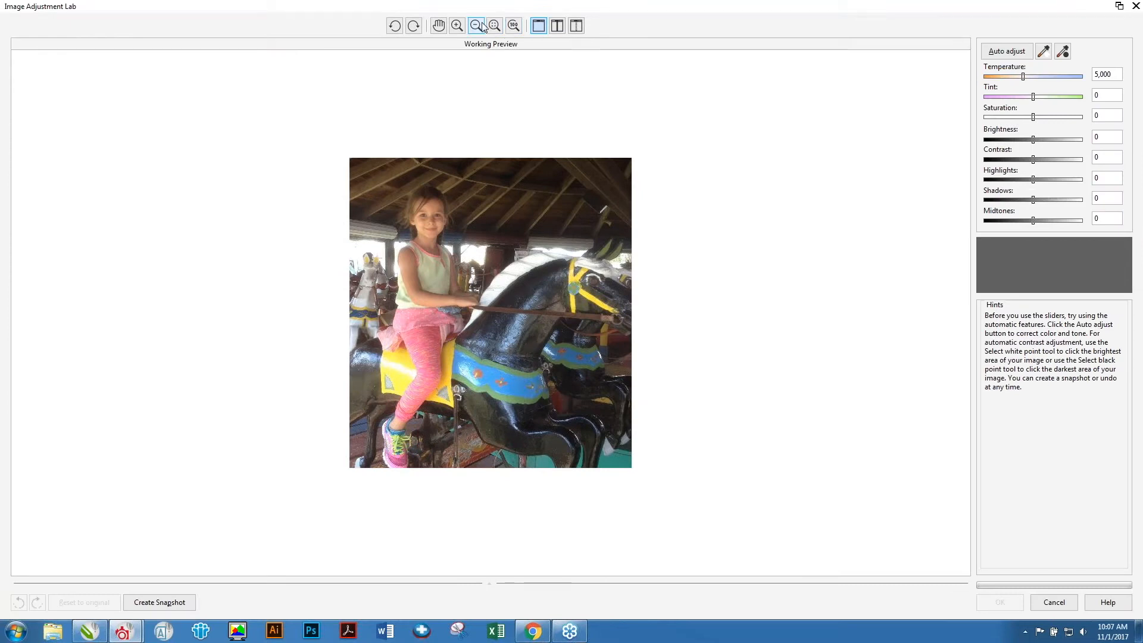
left_click(458, 26)
left_click(476, 229)
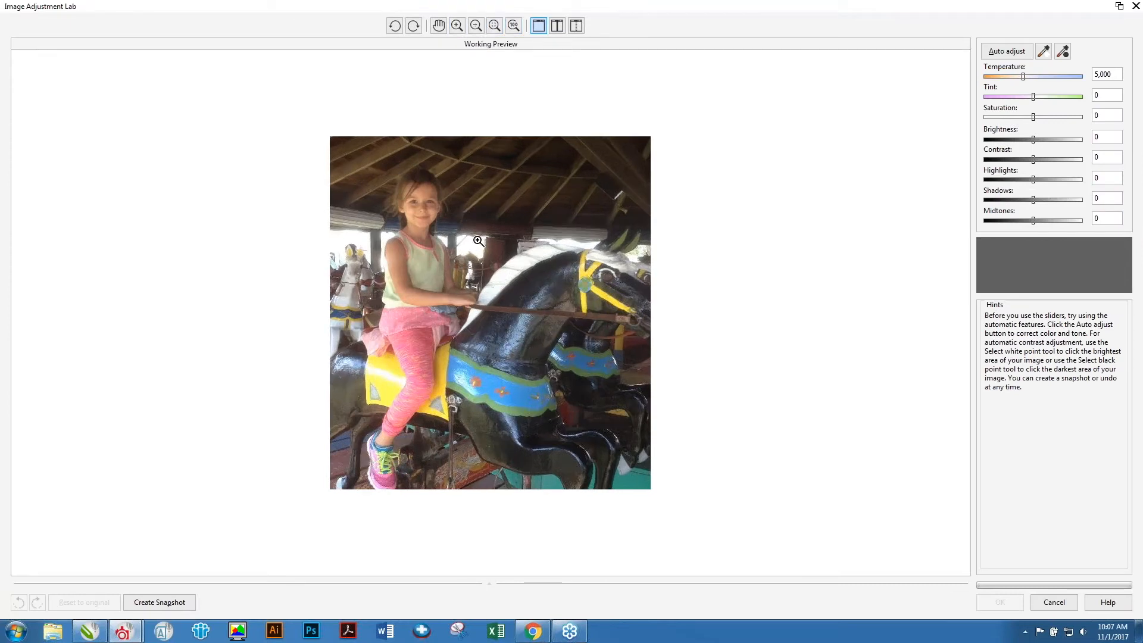
left_click(476, 229)
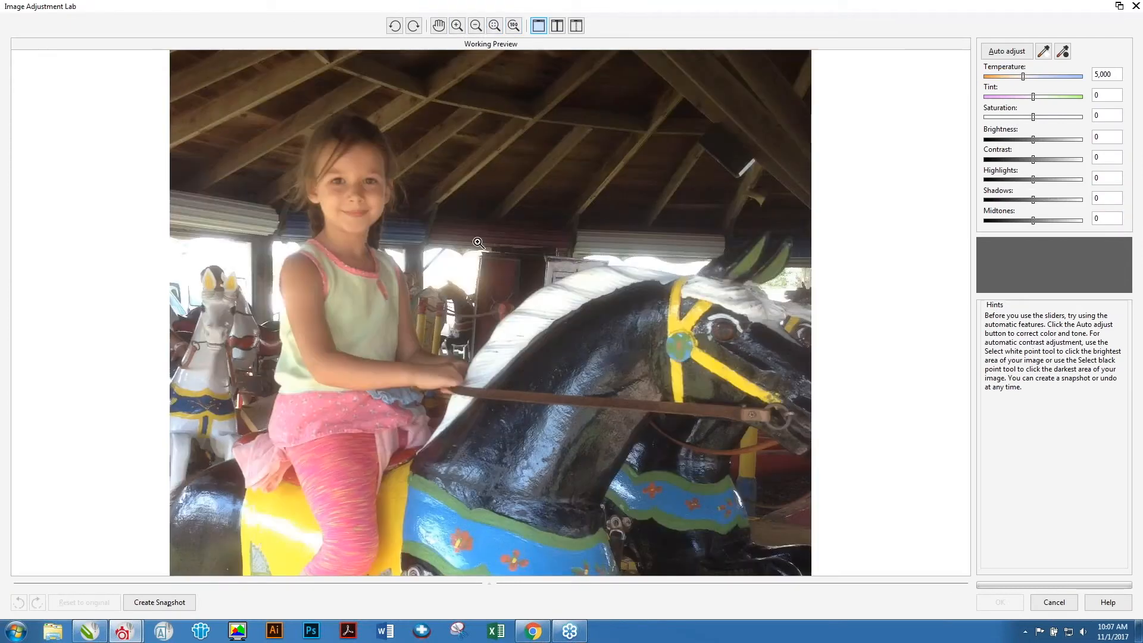
left_click(557, 25)
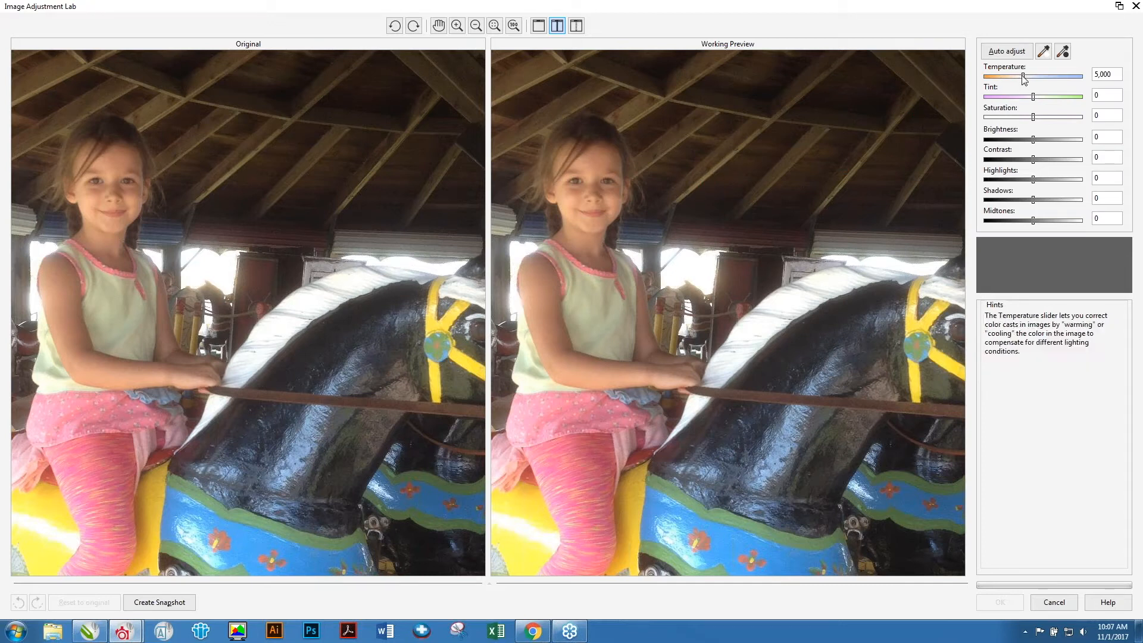
Set the temperature to 5,253 and apply Auto adjust.
mouse_move(1023, 77)
left_mouse_down()
mouse_move(1006, 79)
mouse_move(1064, 88)
mouse_move(1028, 83)
left_mouse_up()
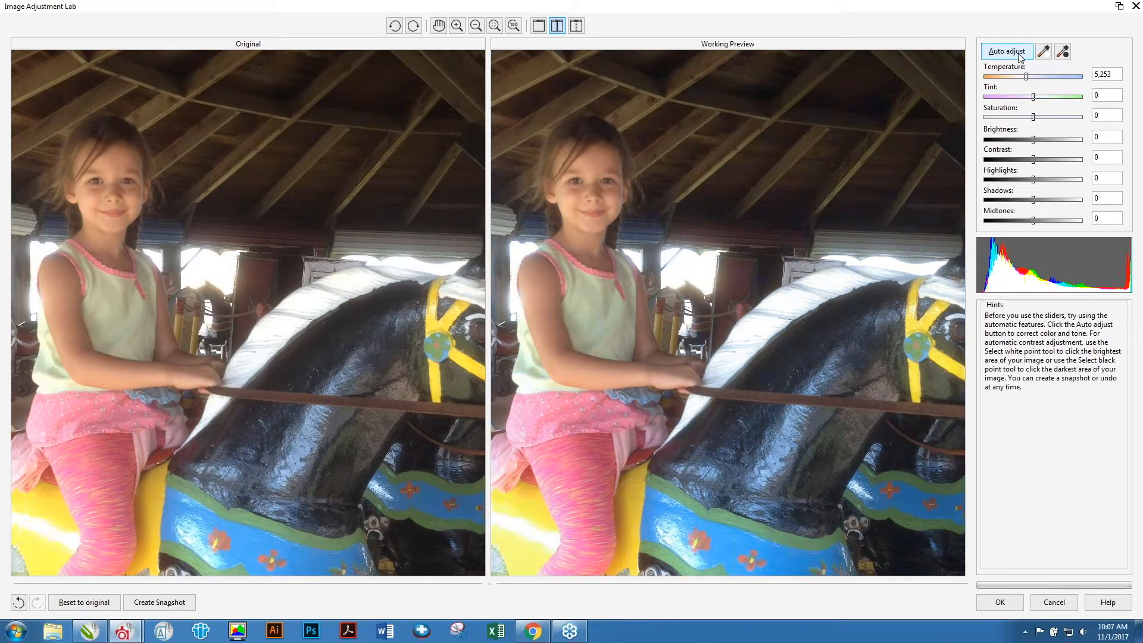
left_click(1014, 54)
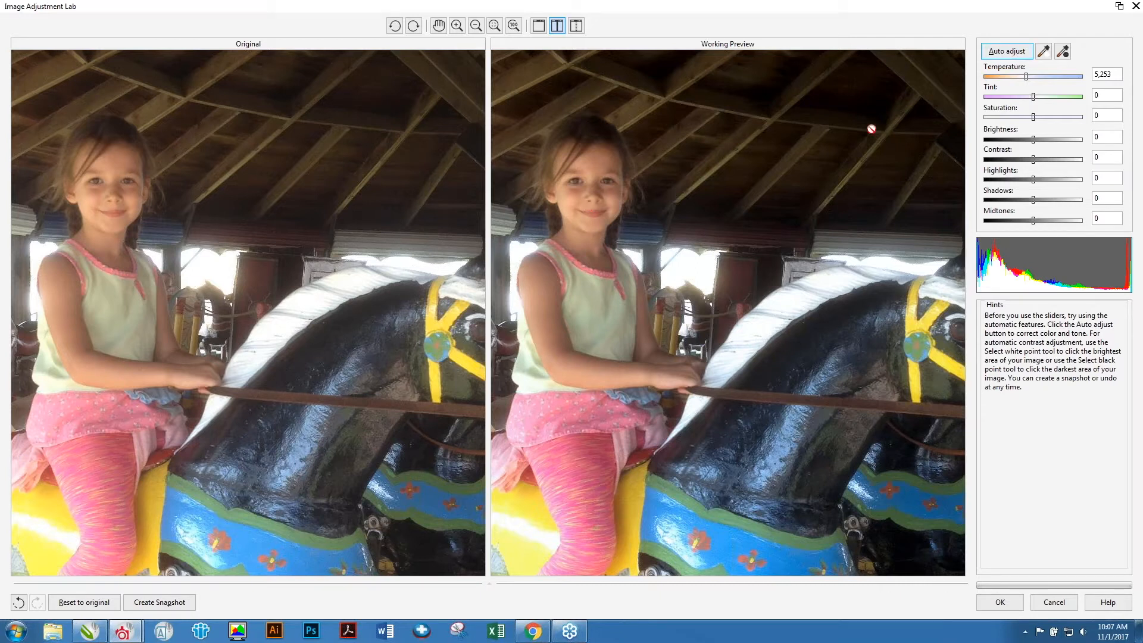
Pick a white point on a bright area and a black point on a dark area of the photo.
left_click(1044, 52)
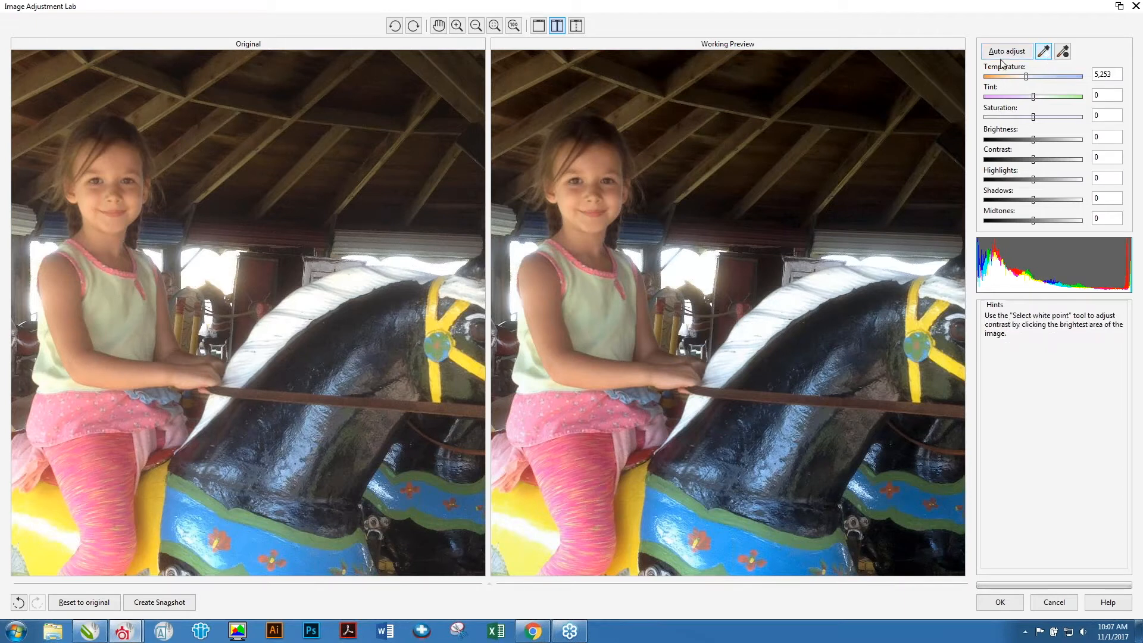
left_click(220, 262)
left_click(1063, 51)
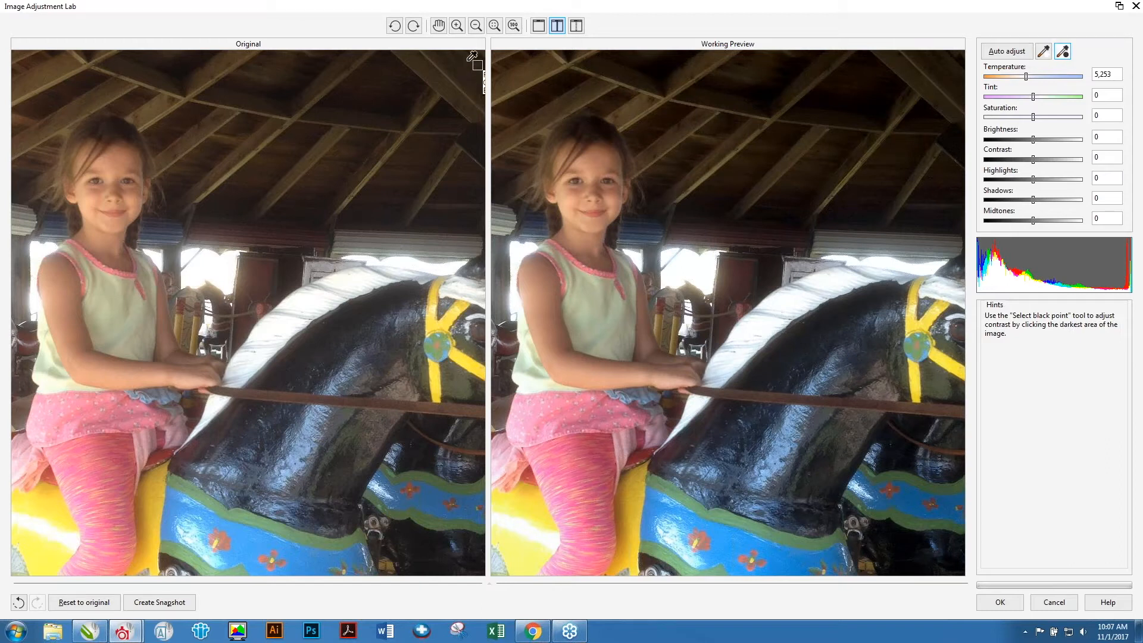
left_click(416, 102)
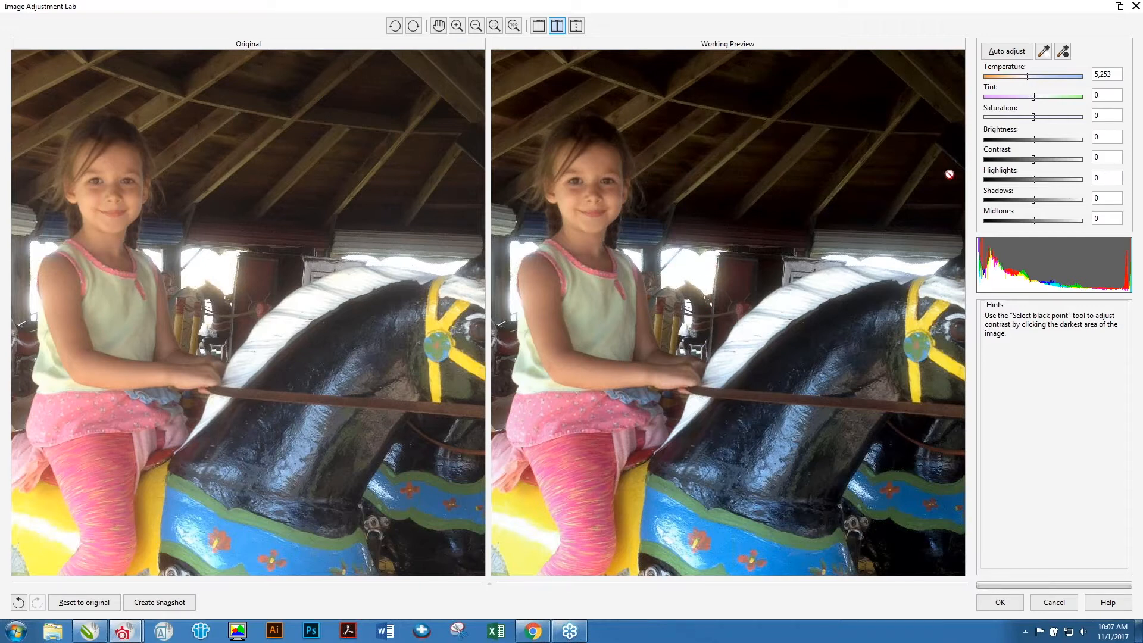
Set brightness 32, contrast 16, highlights -1, shadows 44 and midtones 12, then close the lab without applying.
left_click_drag(1039, 143, 1056, 145)
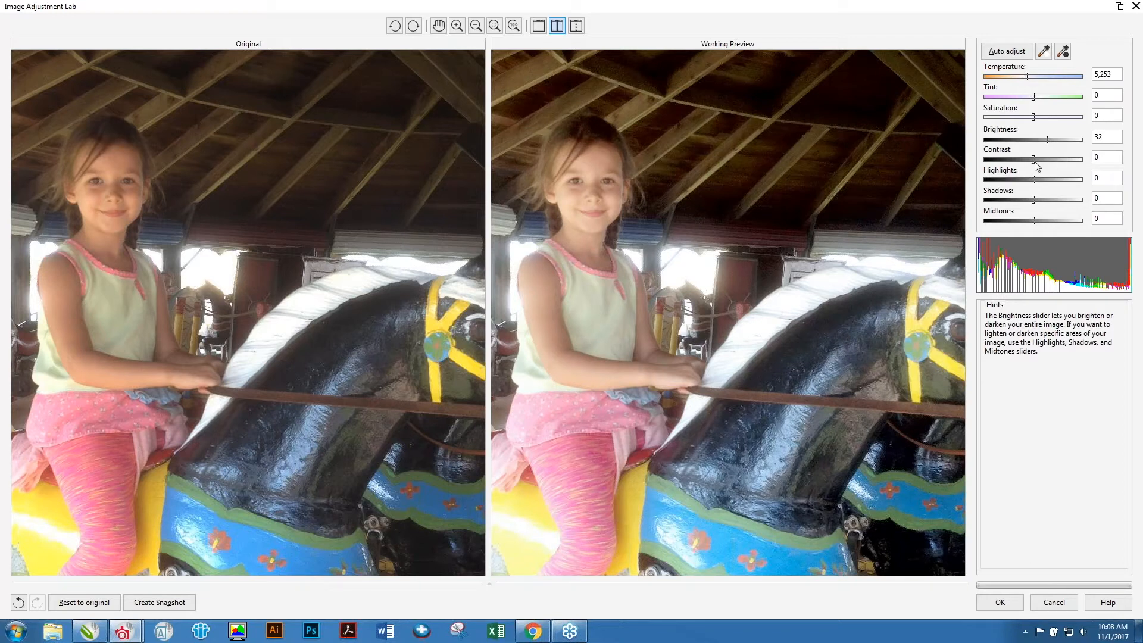
left_click(1034, 159)
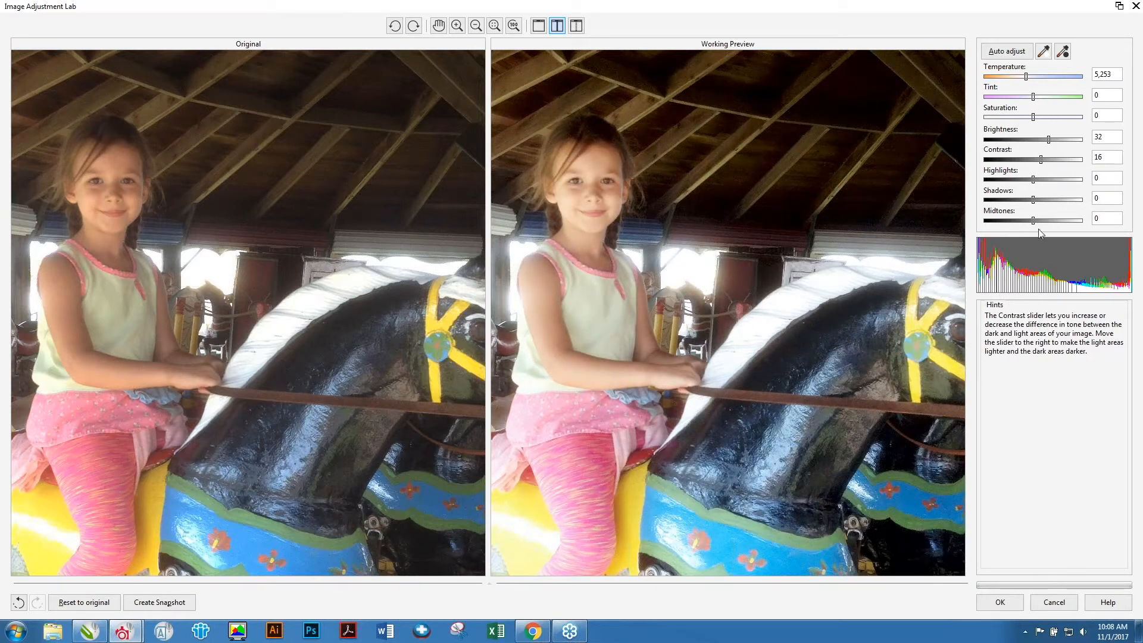
left_click(1033, 180)
mouse_move(1034, 183)
left_mouse_down()
mouse_move(1051, 187)
mouse_move(1023, 184)
mouse_move(1031, 190)
left_mouse_up()
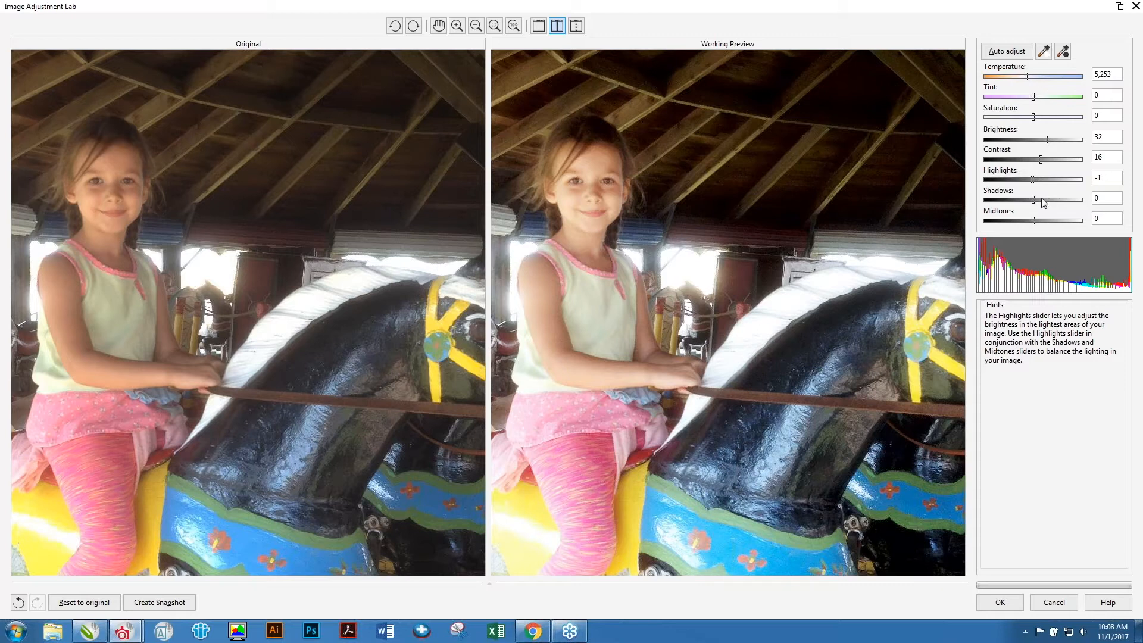
left_click_drag(1035, 198, 1057, 199)
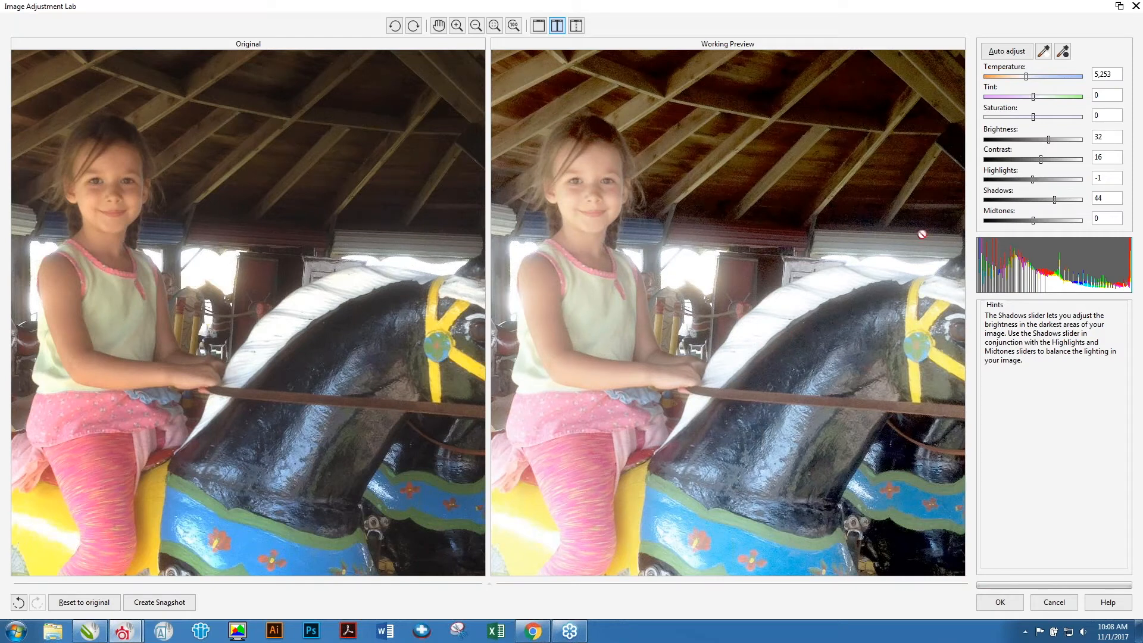
left_click_drag(1038, 226, 1031, 224)
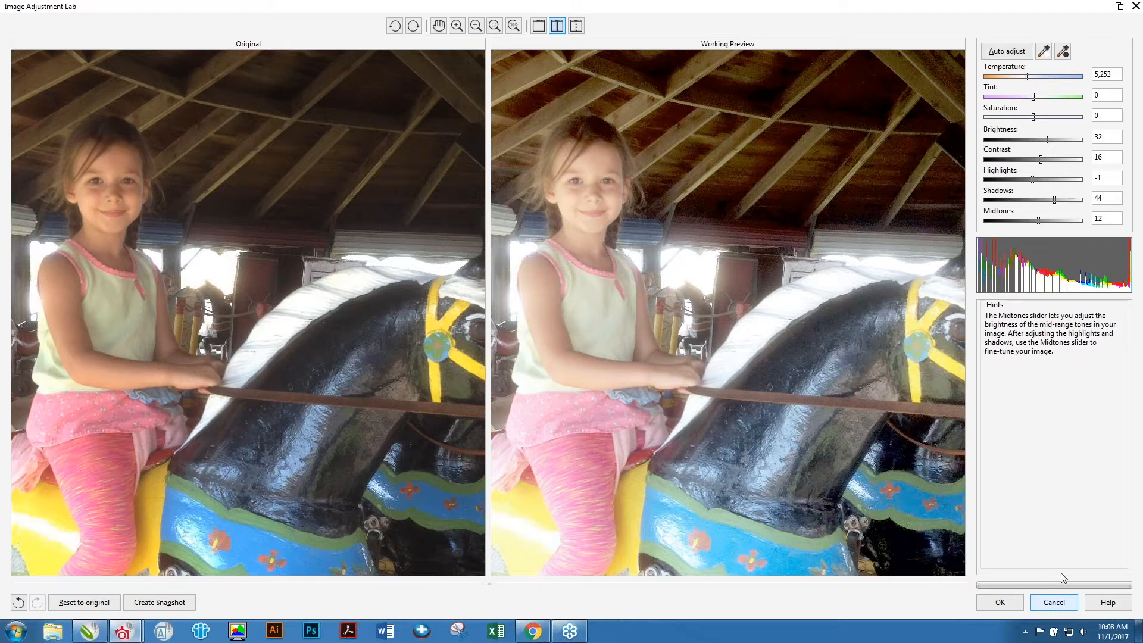
left_click(1134, 7)
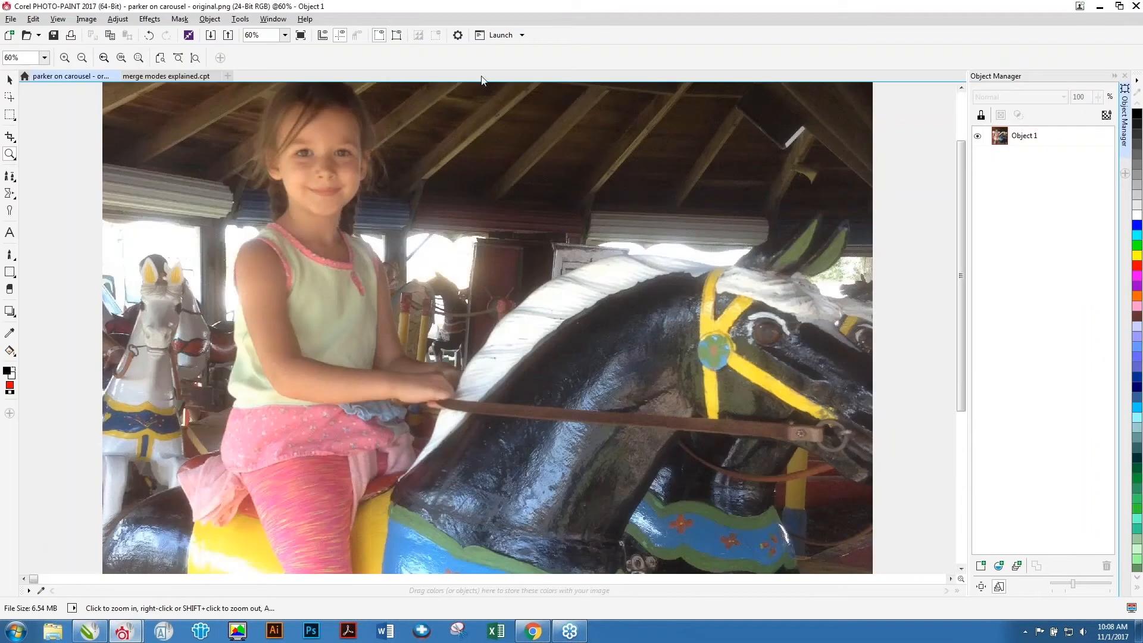
Open the merge modes explained.cpt document, then return to the presentation's Merge Modes Explained page.
left_click(167, 76)
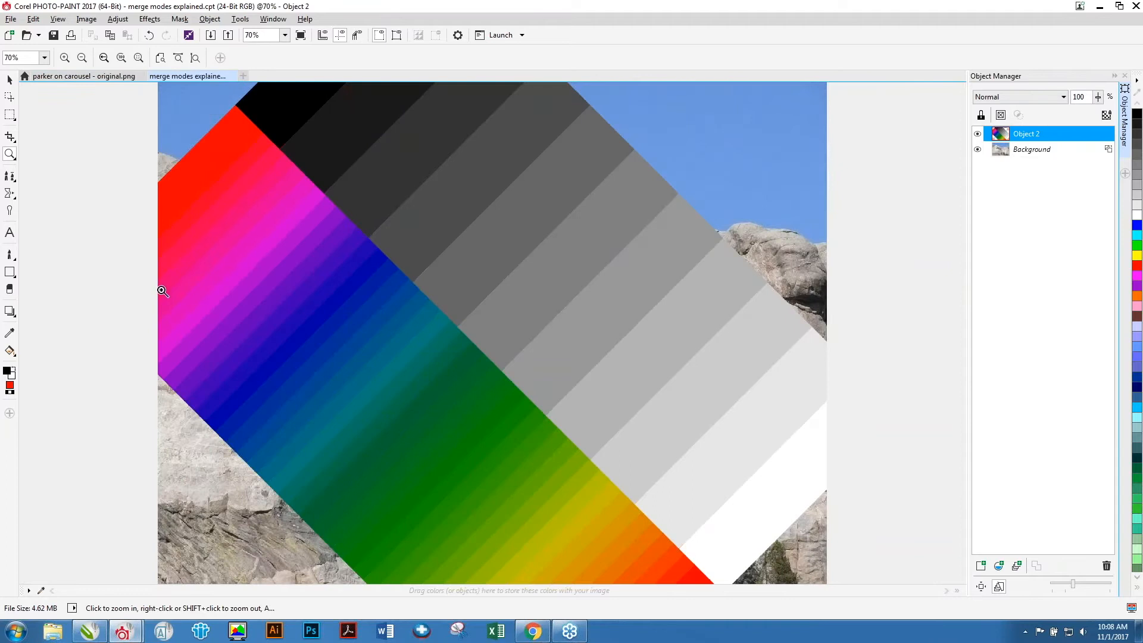
key("alt+Tab")
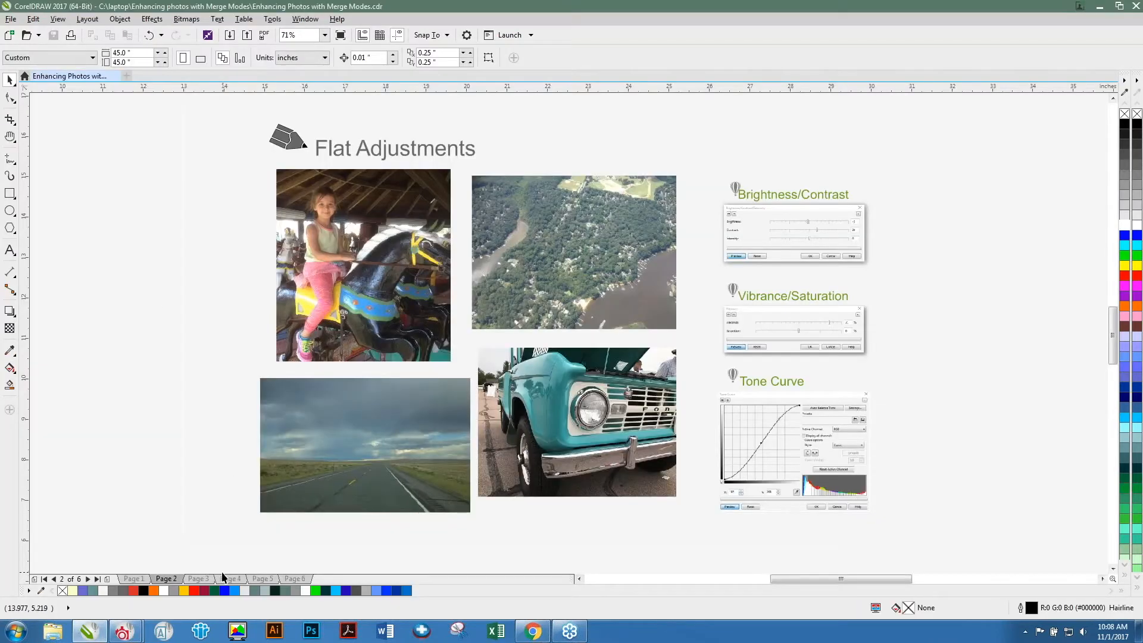
left_click(199, 579)
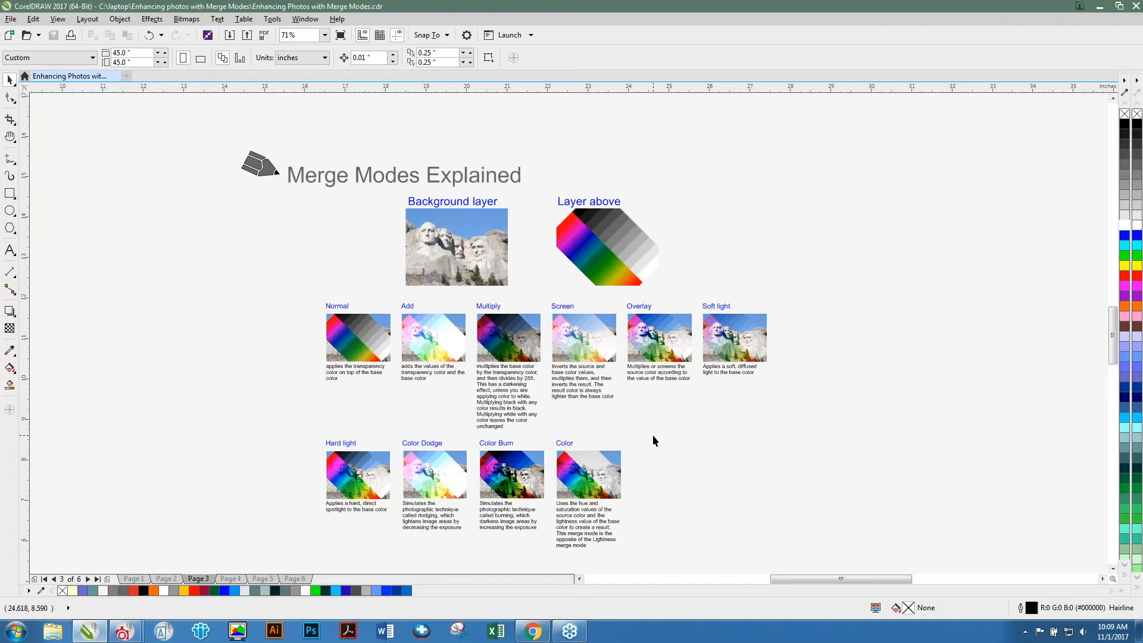
Zoom in and out to examine the merge mode examples on the Merge Modes Explained page.
scroll(653, 434, "down", 2)
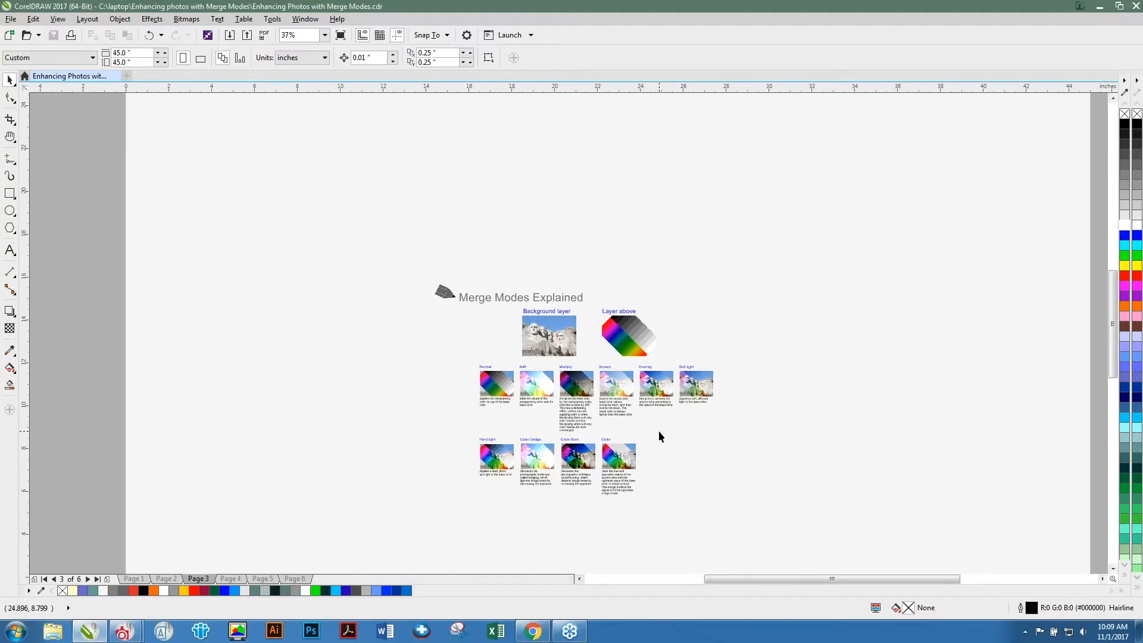
scroll(659, 432, "up", 4)
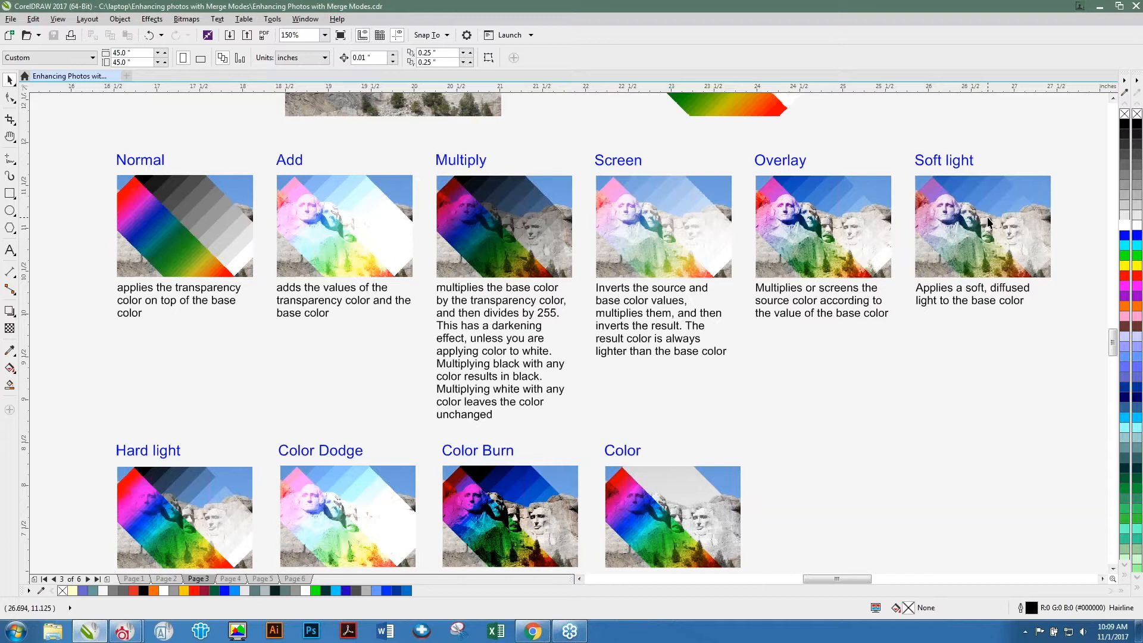
key("F4")
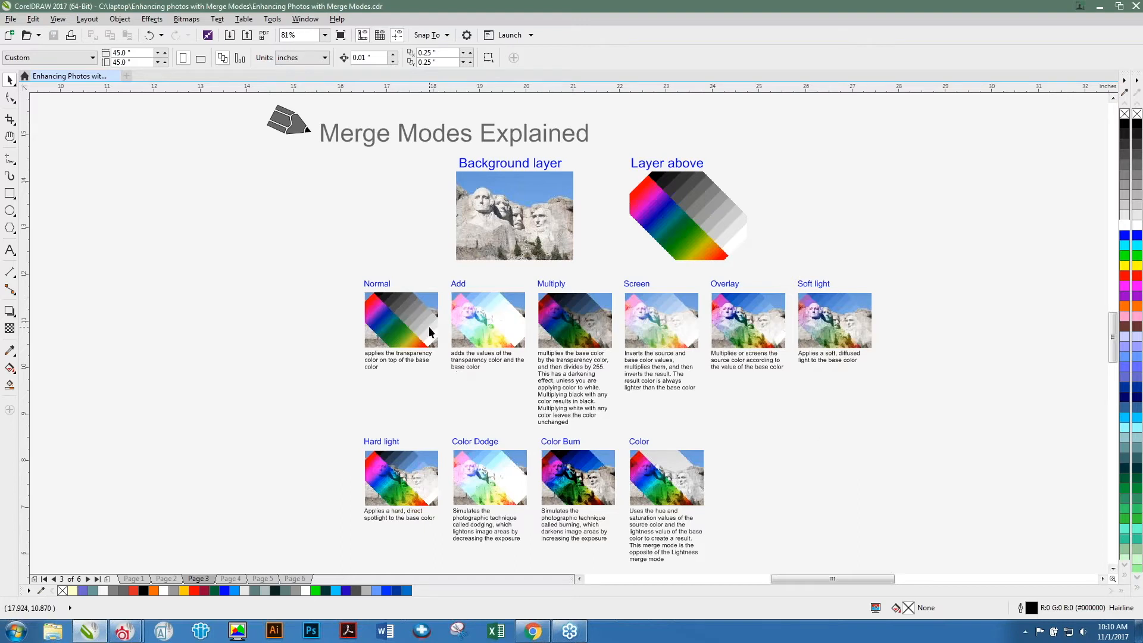
Switch to PHOTO-PAINT and reposition the gradient object over the Mount Rushmore background photo.
key("alt+Tab")
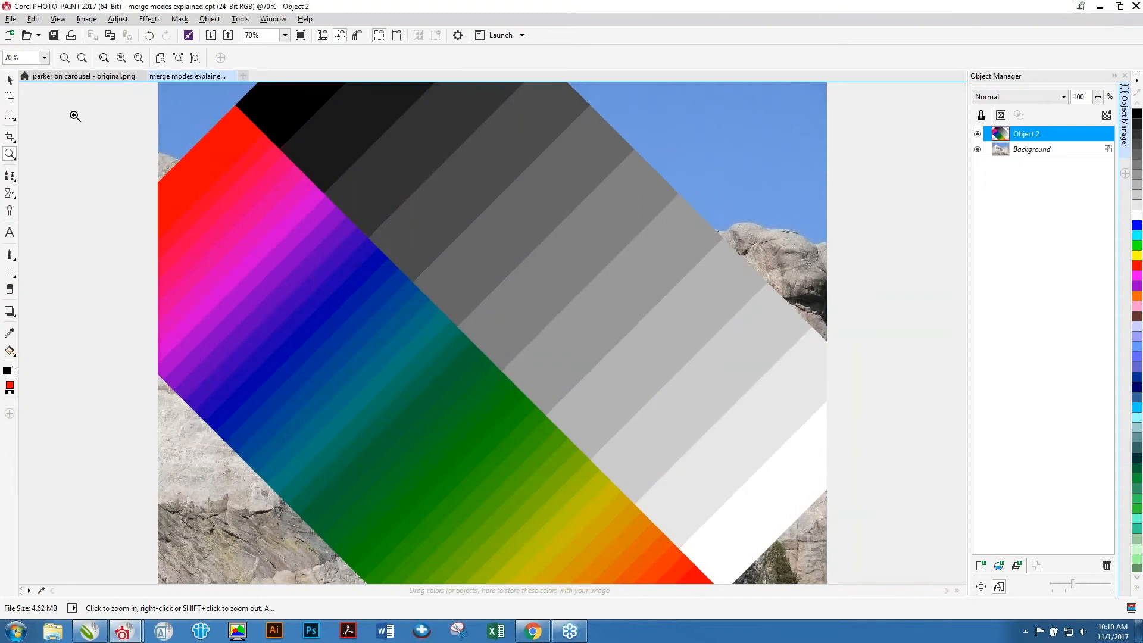
left_click(10, 80)
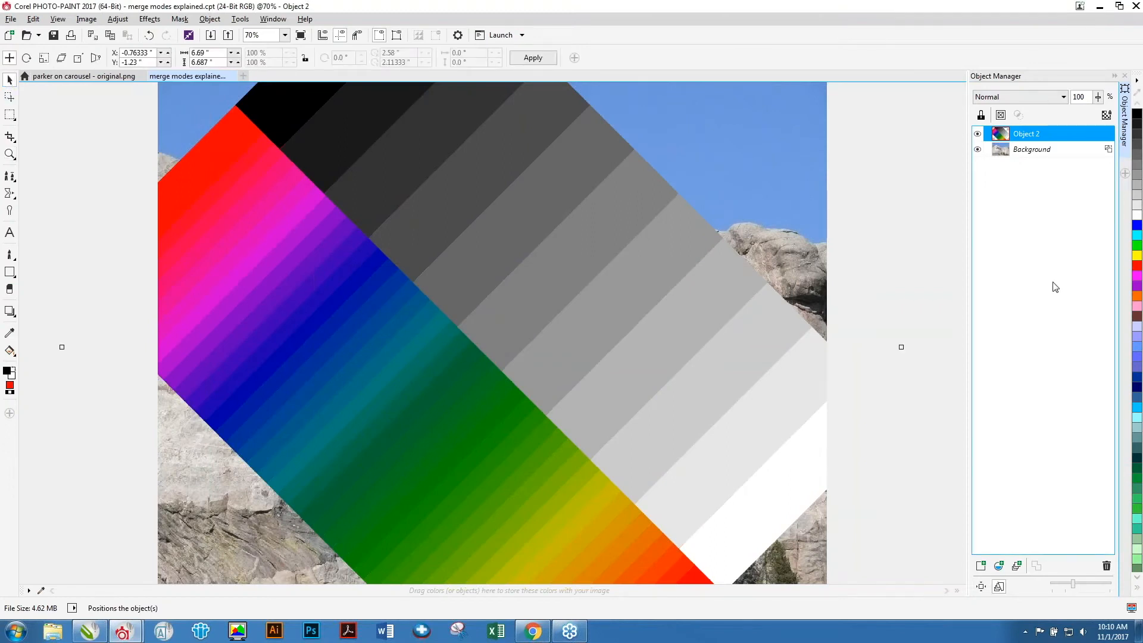
mouse_move(448, 242)
left_mouse_down()
mouse_move(470, 205)
mouse_move(485, 234)
mouse_move(470, 233)
mouse_move(497, 227)
mouse_move(483, 215)
mouse_move(469, 234)
mouse_move(463, 226)
left_mouse_up()
left_click_drag(411, 253, 385, 240)
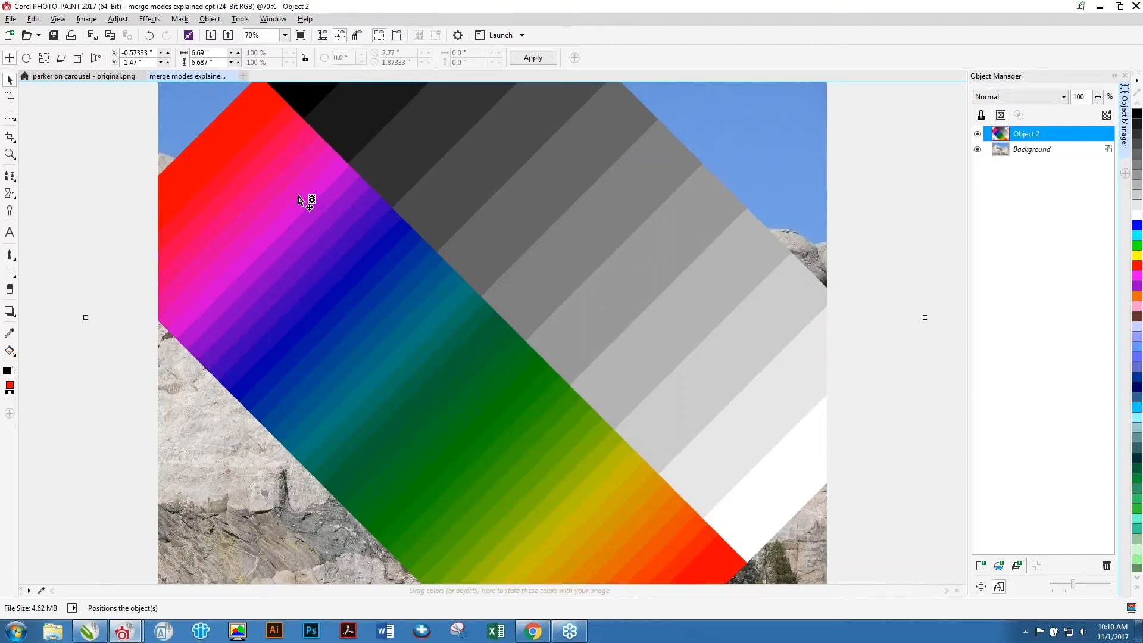
left_click_drag(301, 200, 302, 210)
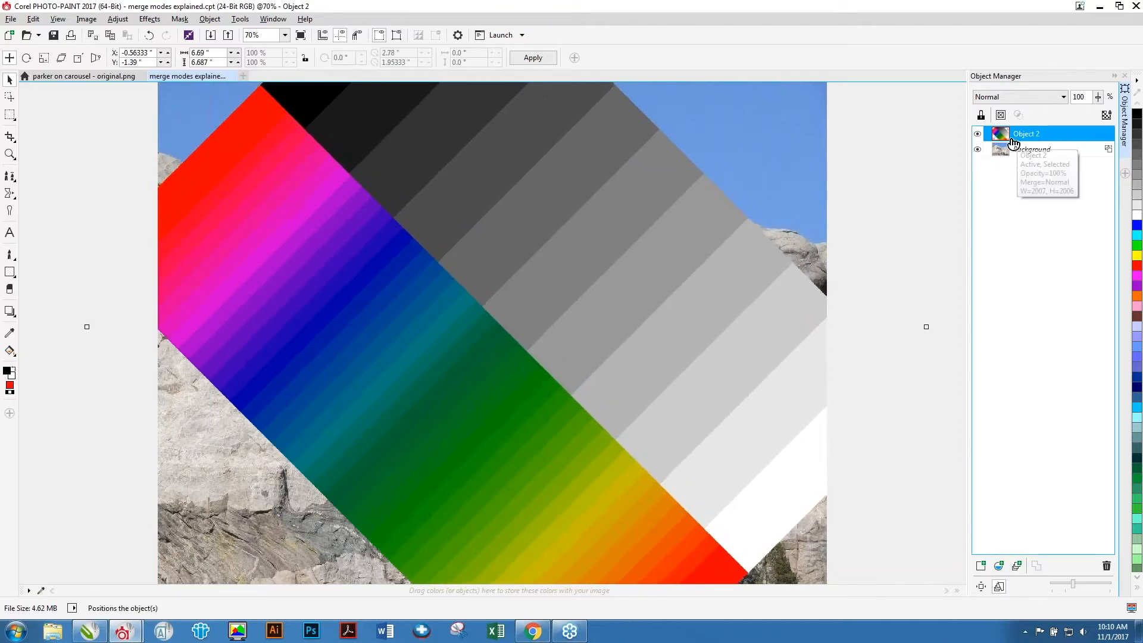
left_click_drag(559, 201, 538, 186)
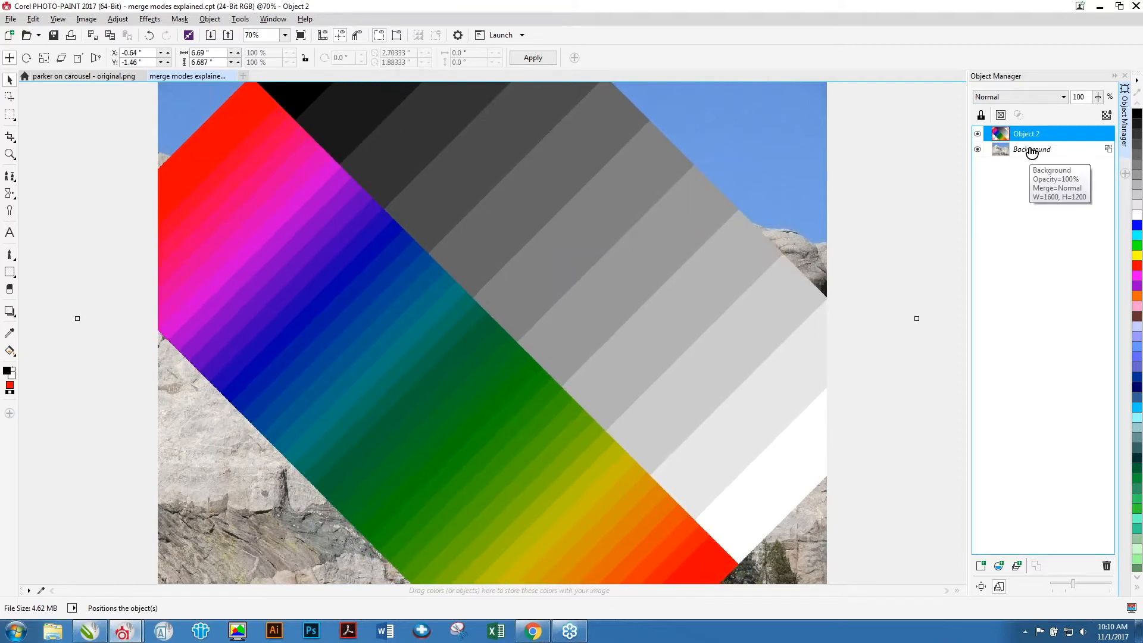
mouse_move(319, 202)
left_mouse_down()
mouse_move(373, 199)
mouse_move(698, 311)
mouse_move(822, 332)
mouse_move(891, 416)
mouse_move(762, 365)
mouse_move(327, 248)
mouse_move(314, 213)
left_mouse_up()
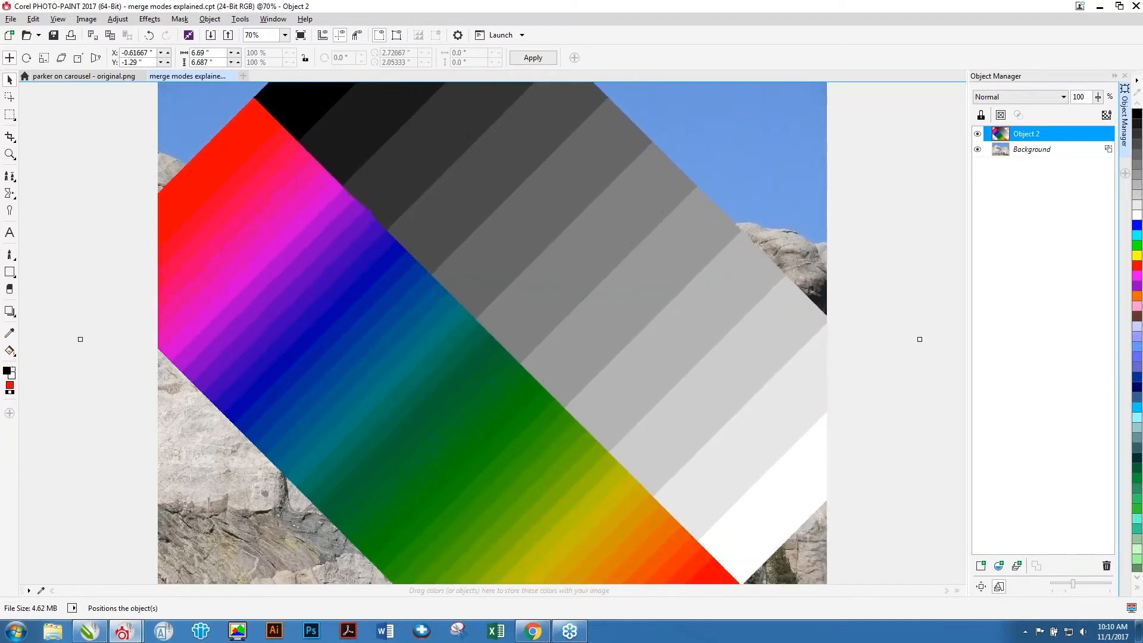
Inspect the two objects and preview the merge modes available for the gradient object.
left_click(1026, 150)
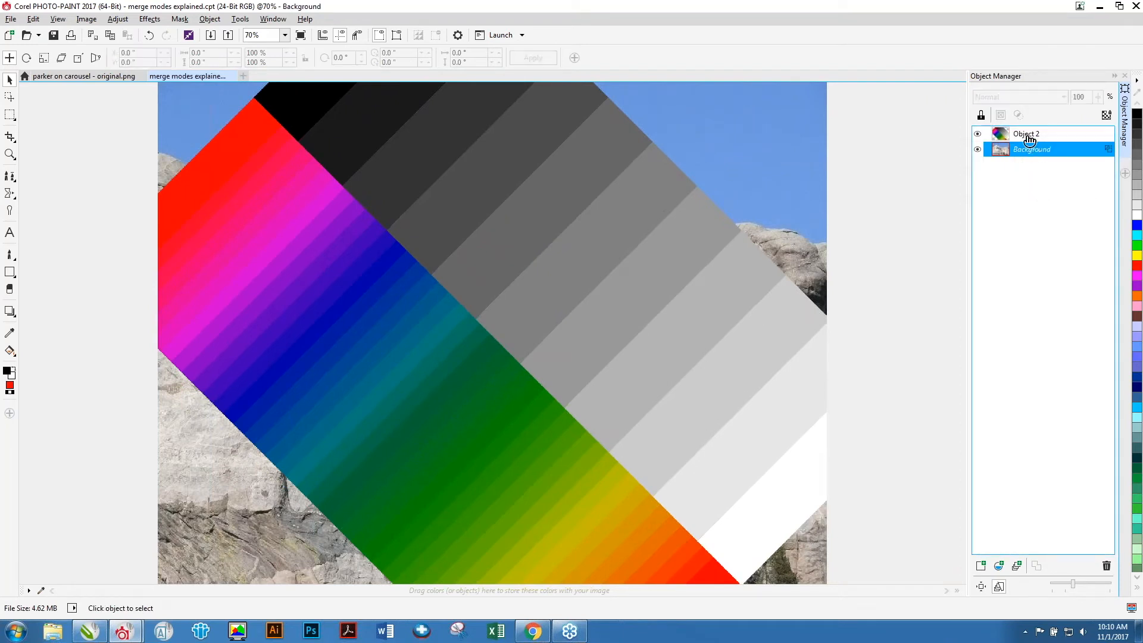
left_click(1028, 137)
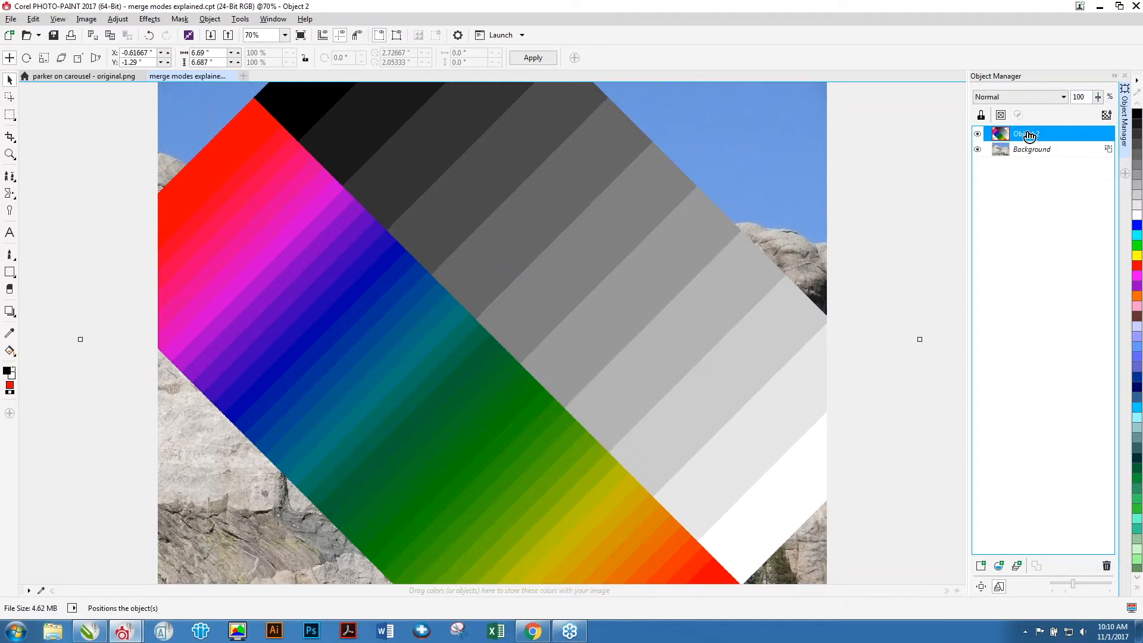
left_click(1098, 97)
mouse_move(1100, 113)
left_mouse_down()
mouse_move(1057, 120)
mouse_move(1102, 115)
left_mouse_up()
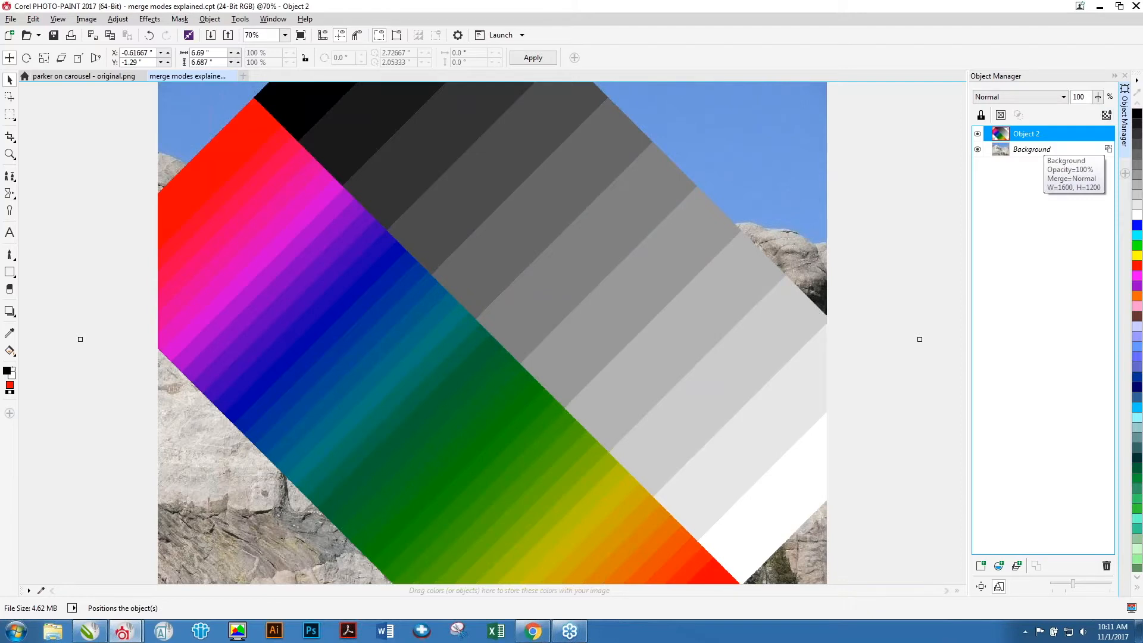
left_click(1064, 97)
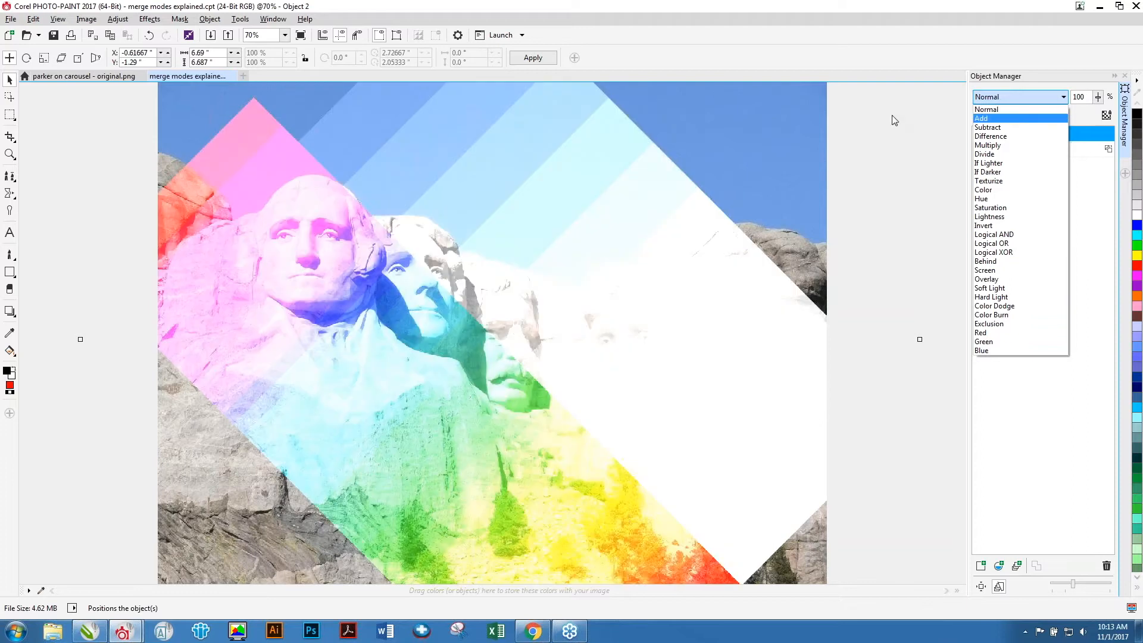
left_click(896, 120)
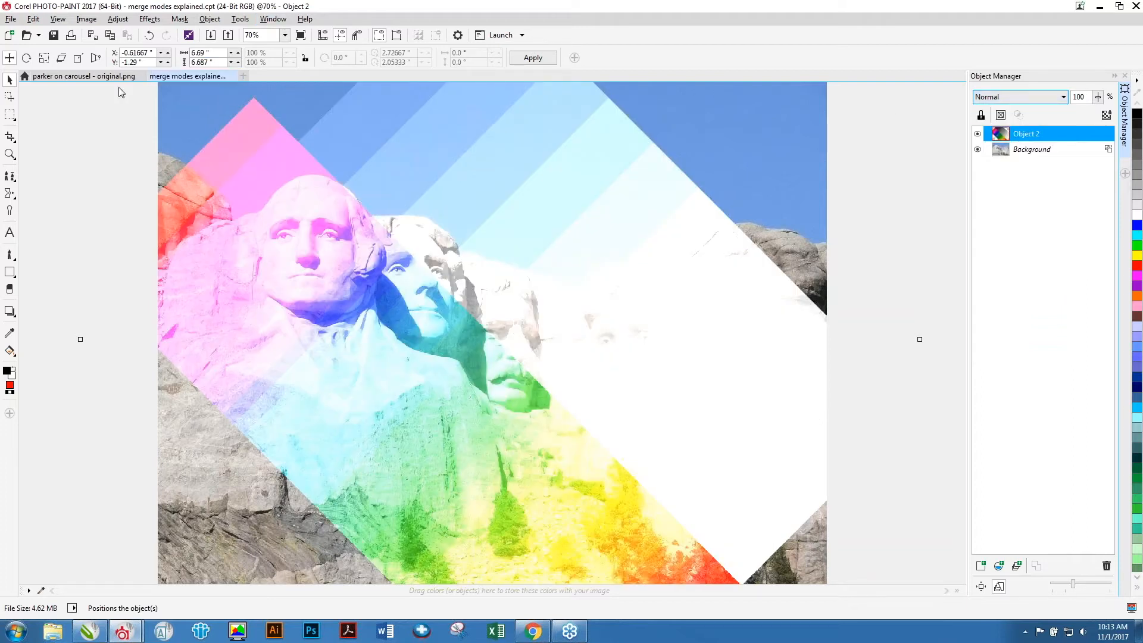
Switch to the parker on carousel document and duplicate the photo object into a stack of nine copies.
left_click(84, 78)
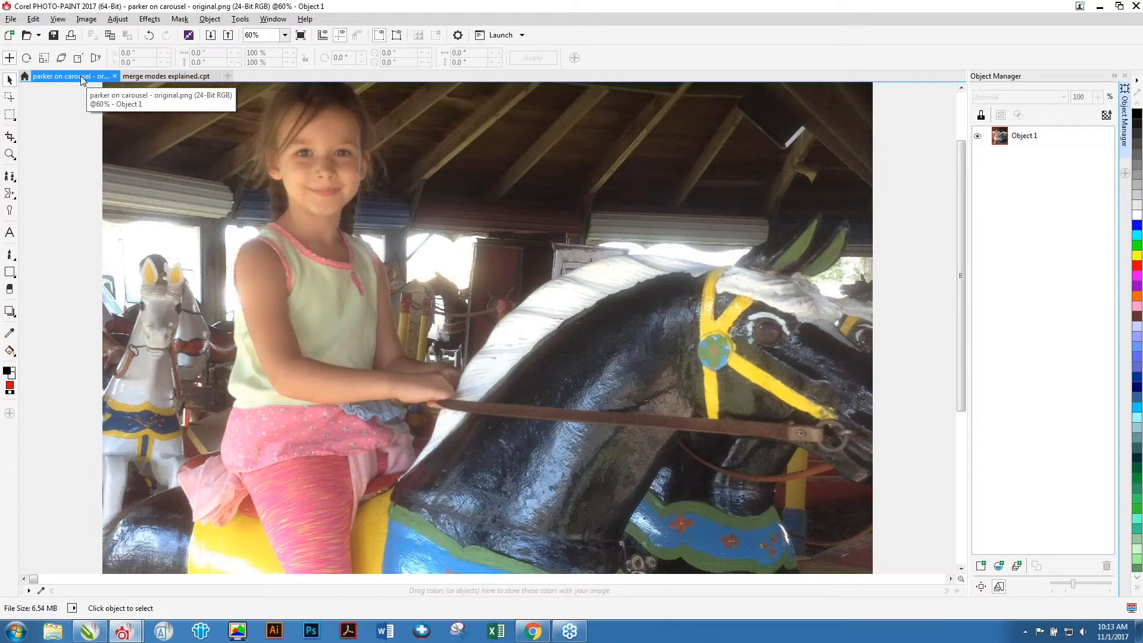
left_click(1036, 139)
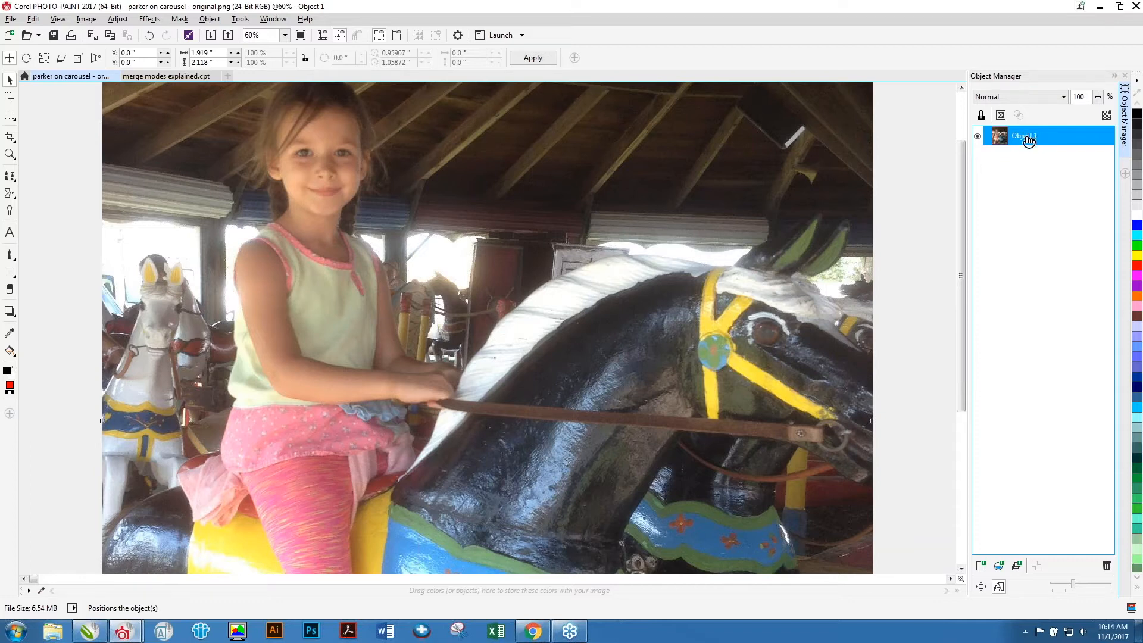
right_click(1028, 140)
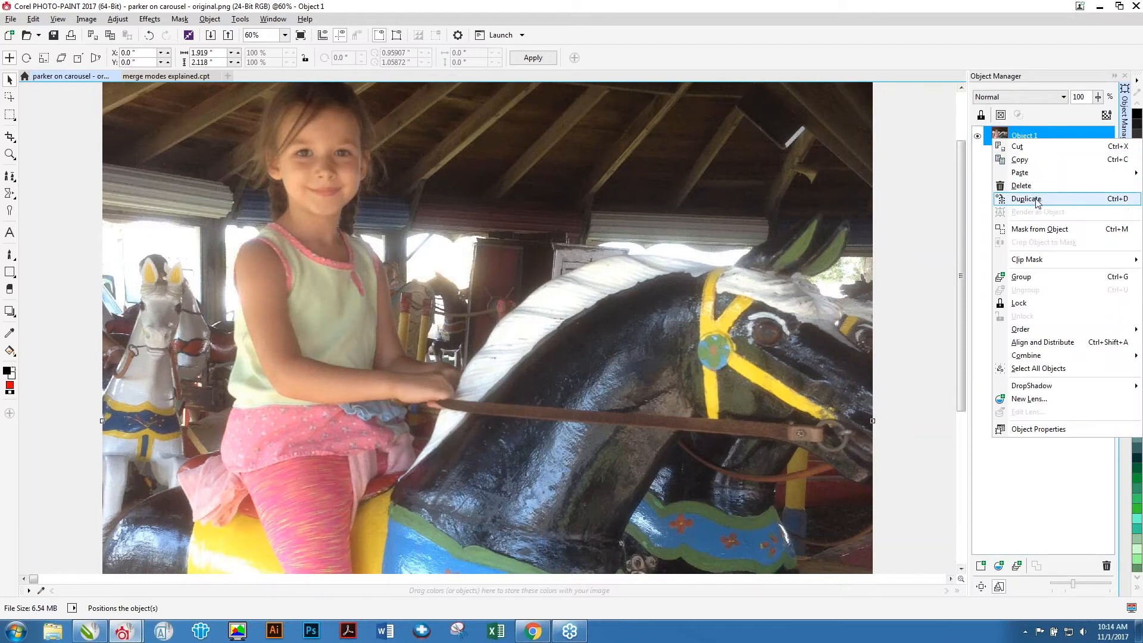
left_click(1019, 135)
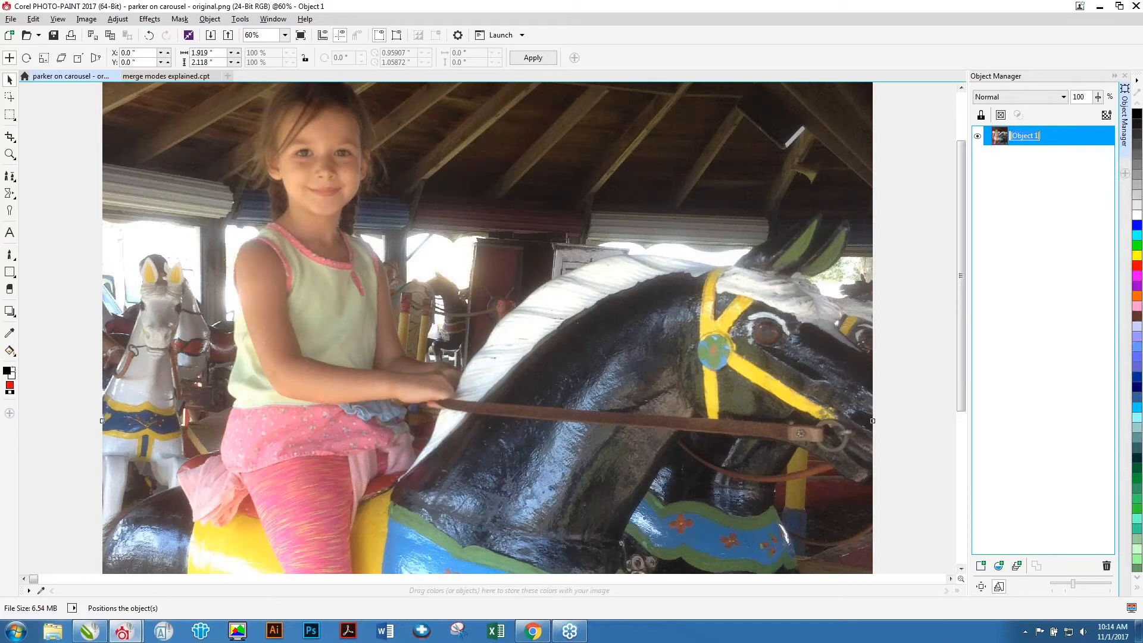
left_click(1003, 142)
key("ctrl+d")
key("ctrl+d")
key("ctrl+d")
key("ctrl+d")
key("ctrl+d")
key("ctrl+d")
key("ctrl+d")
key("ctrl+d")
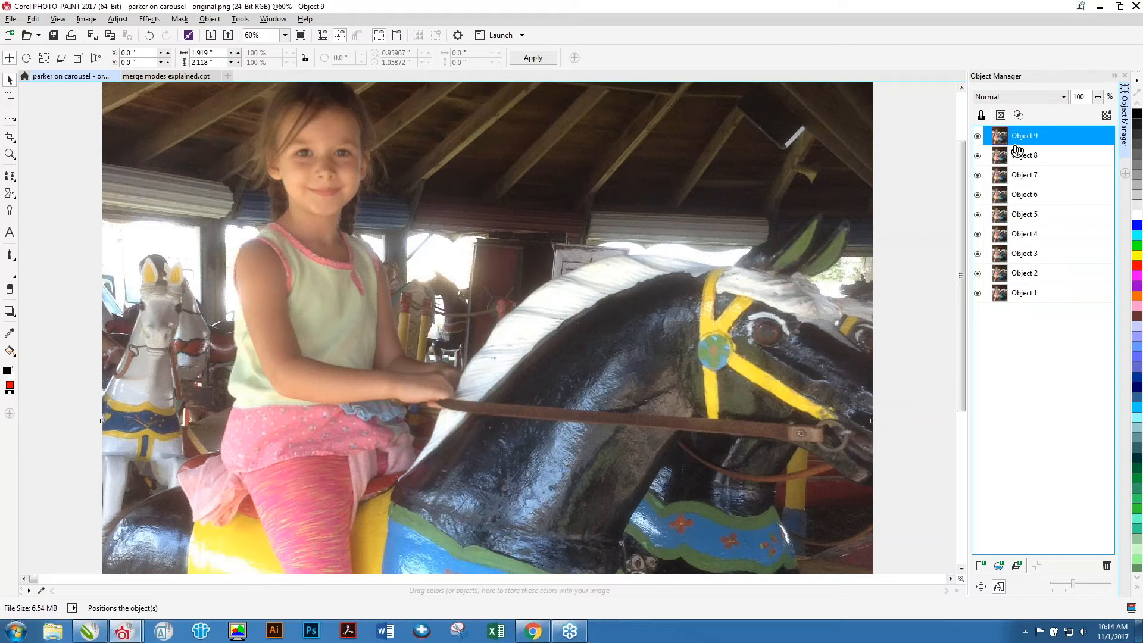
Hide the visibility of Object 9 down through Object 3.
left_click(980, 136)
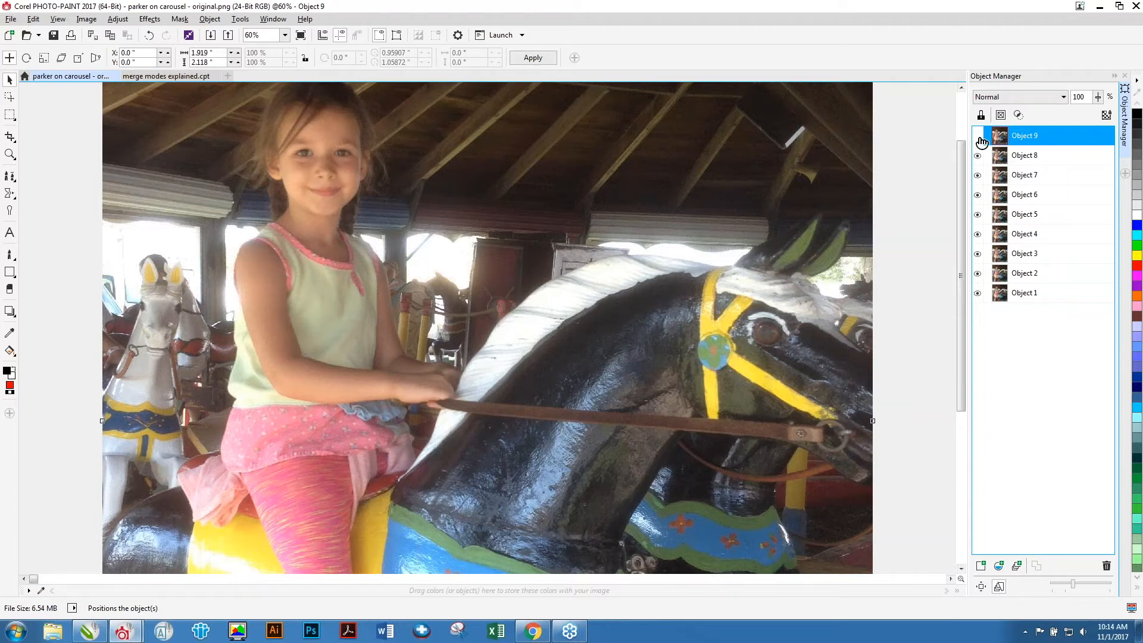
left_click(977, 156)
left_click(977, 175)
left_click(978, 194)
left_click(978, 214)
left_click(977, 234)
left_click(978, 254)
Rename Object 2 as vibrance.
left_click(1031, 274)
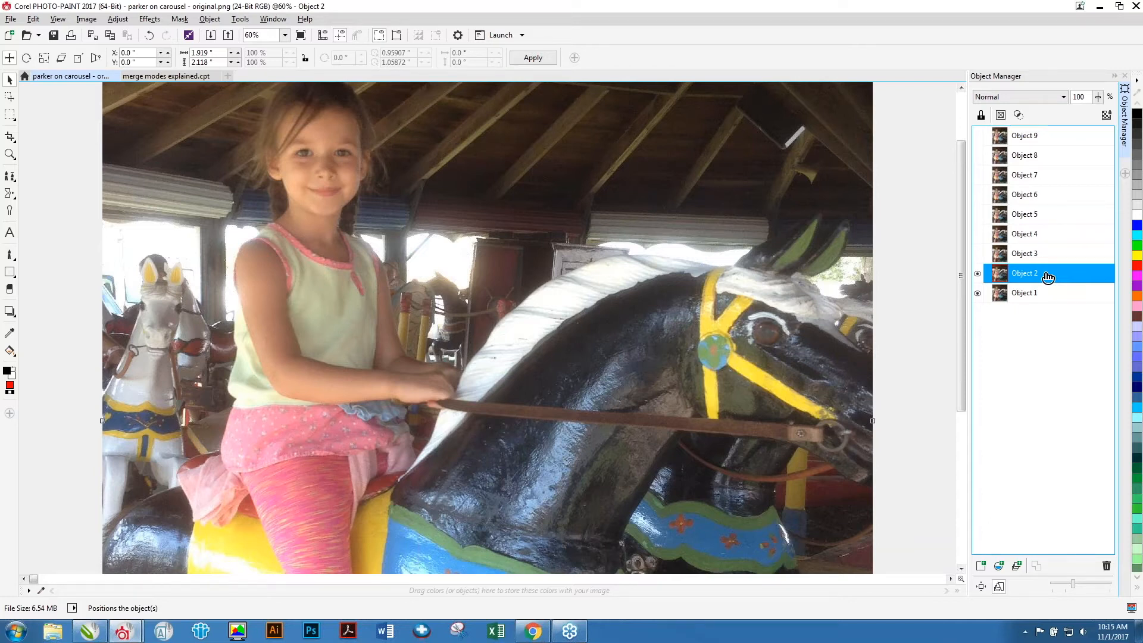
double_click(1043, 276)
type("vibrance")
key("Return")
Apply a Vibrance adjustment to the vibrance object with vibrance 100% and saturation 0%.
left_click(118, 19)
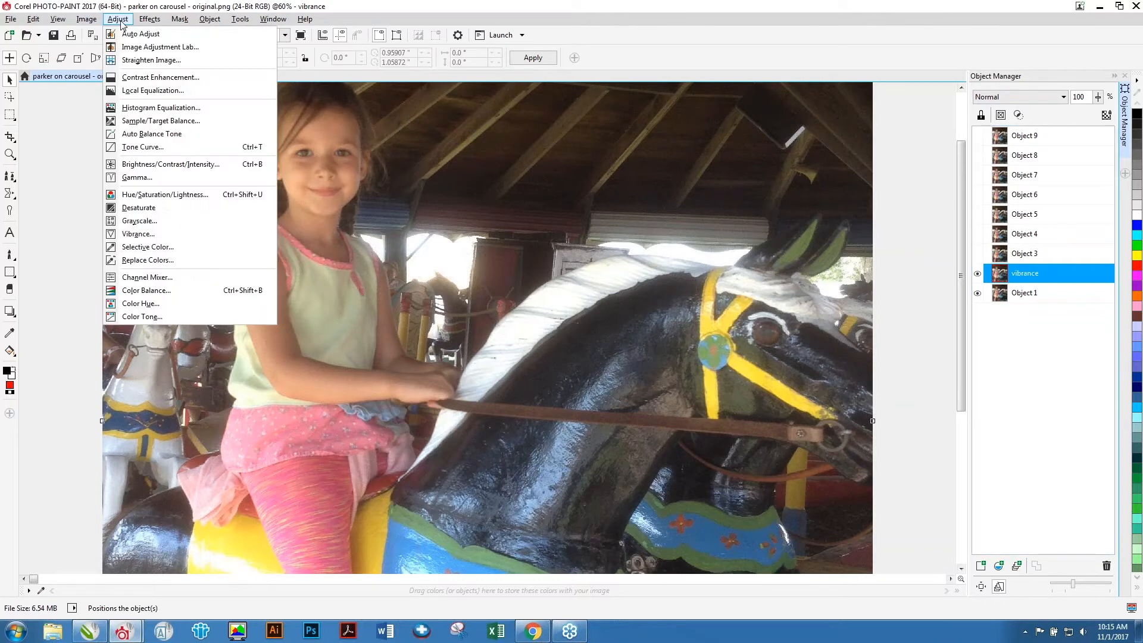
left_click(140, 234)
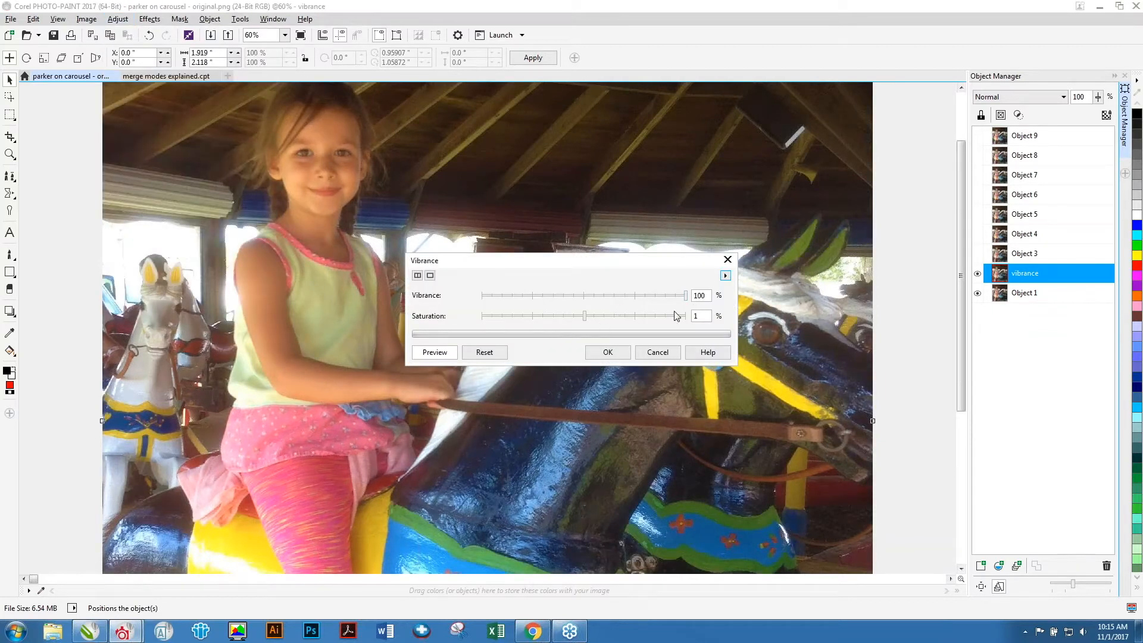
left_click_drag(584, 316, 675, 329)
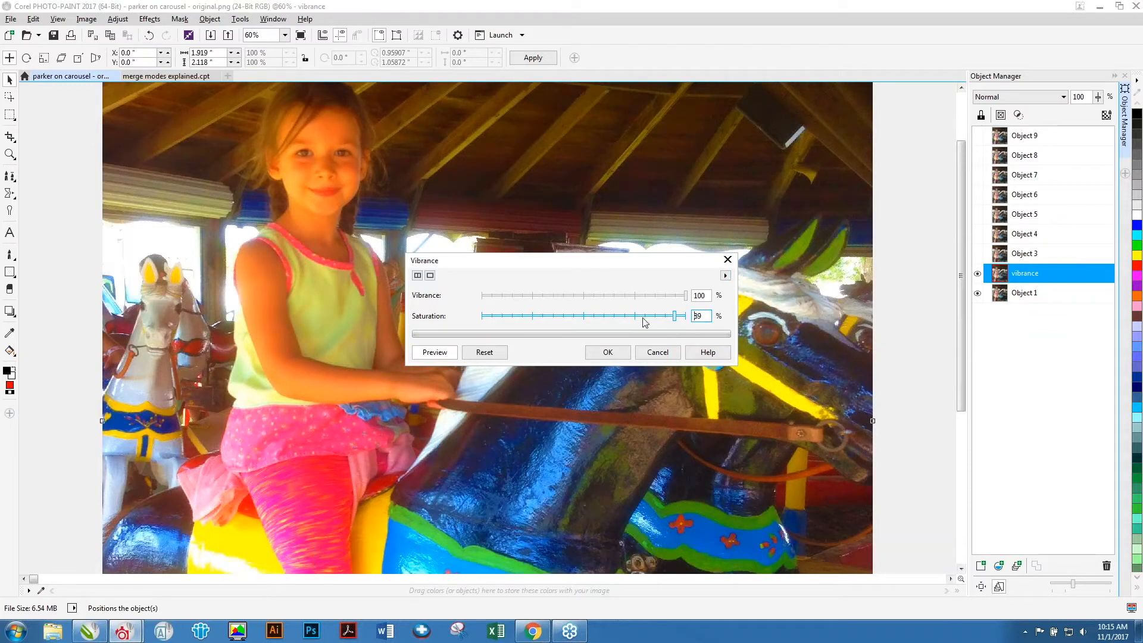
left_click(484, 352)
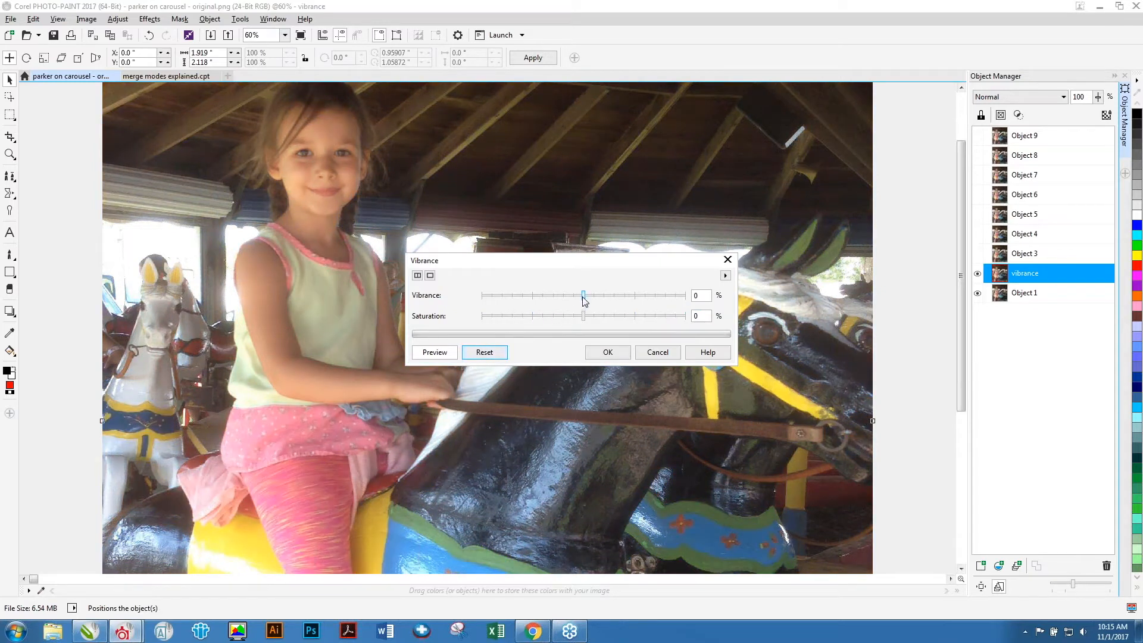
left_click_drag(584, 297, 701, 304)
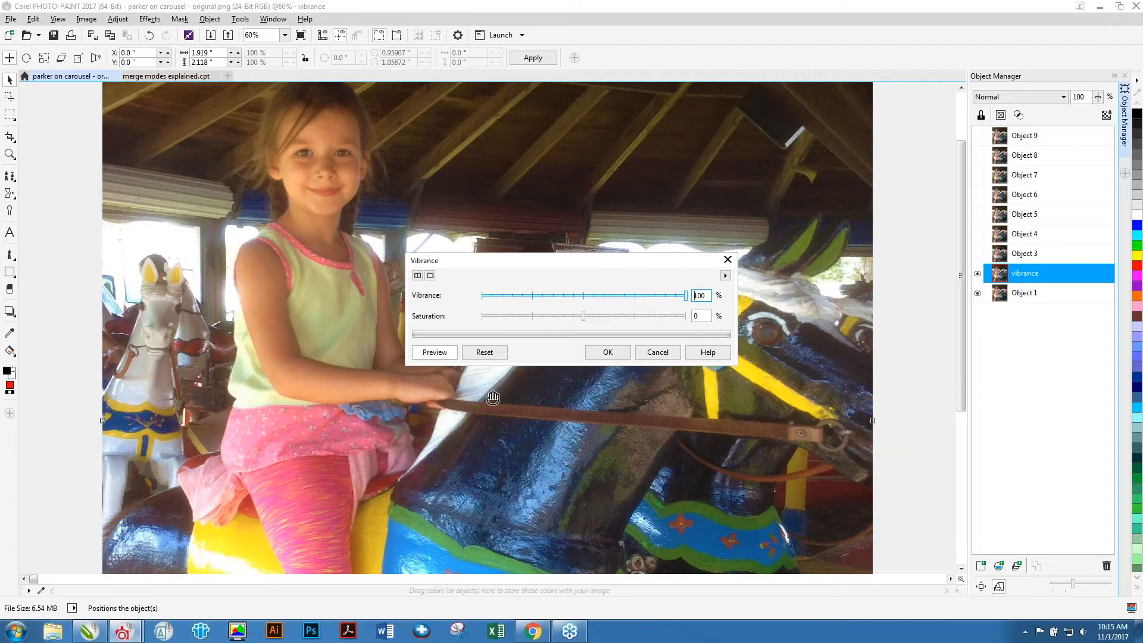
left_click(611, 353)
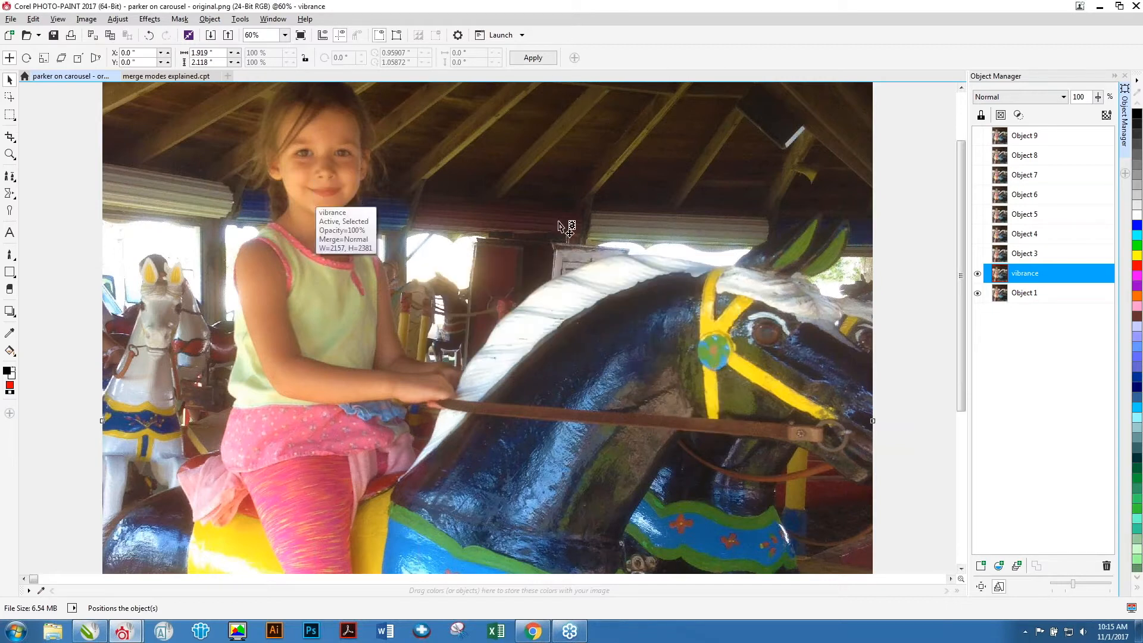
Select Object 3 and make it visible.
left_click(1098, 98)
mouse_move(1096, 113)
left_mouse_down()
mouse_move(1037, 127)
mouse_move(1104, 122)
left_mouse_up()
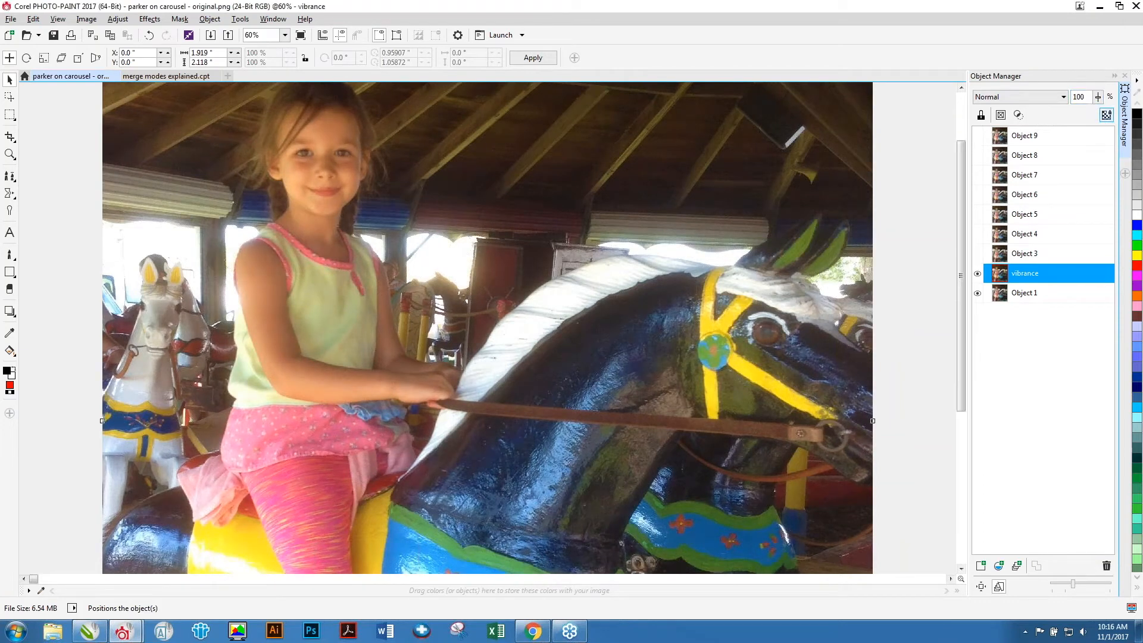
left_click(1024, 292)
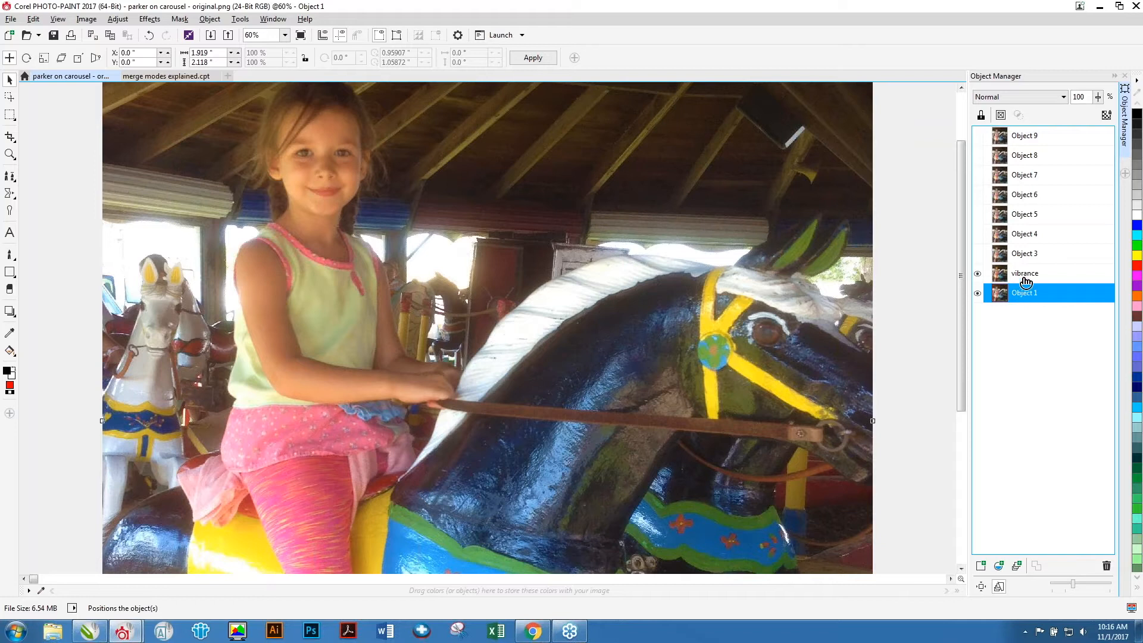
left_click(1025, 275)
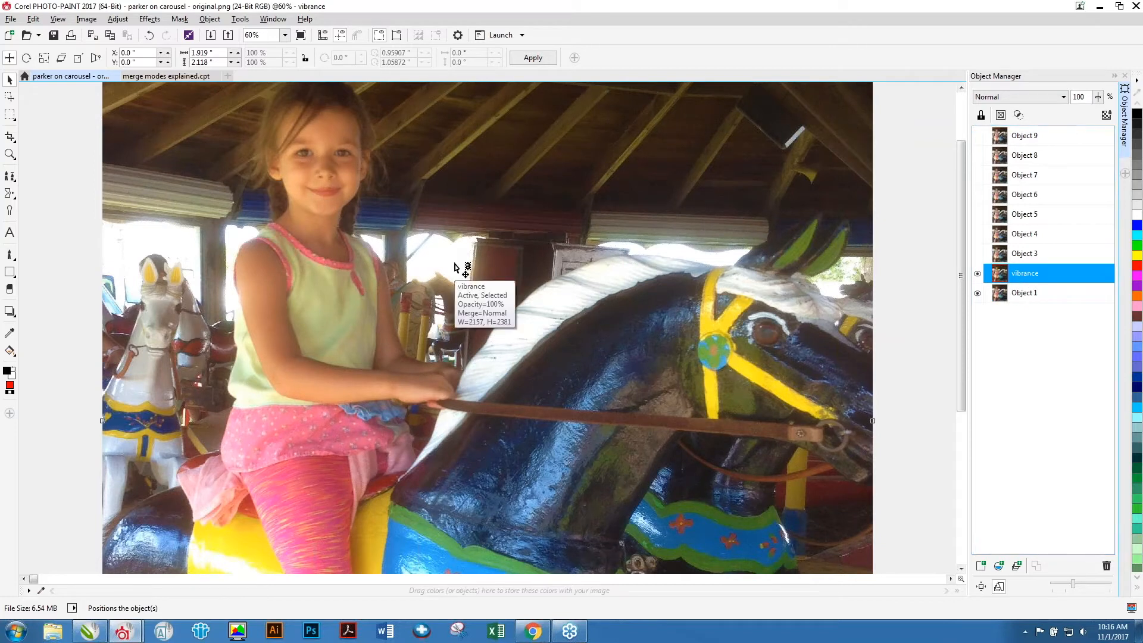
left_click(1021, 255)
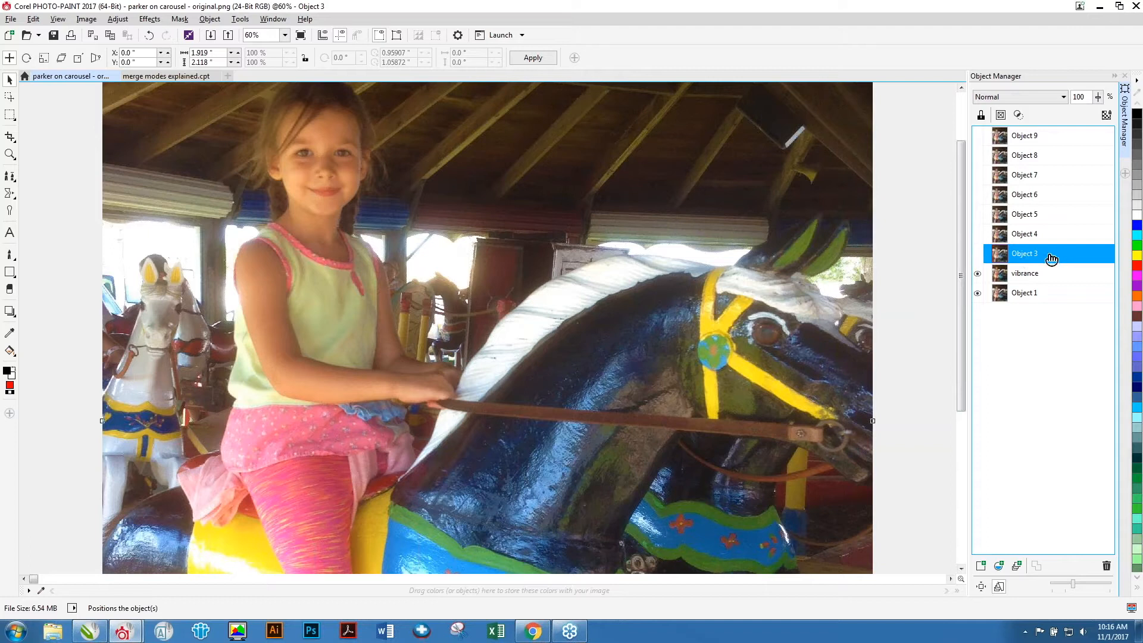
left_click(977, 254)
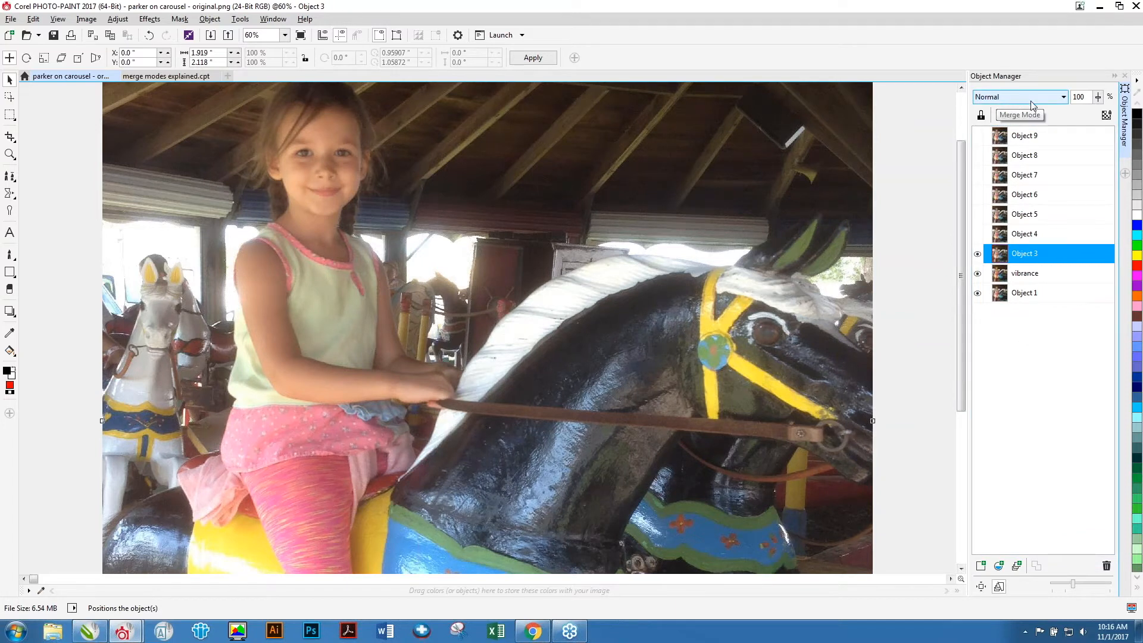
Rename Object 3 as high pass soft light.
left_click(1098, 98)
mouse_move(1099, 112)
left_mouse_down()
mouse_move(1049, 117)
mouse_move(1111, 124)
left_mouse_up()
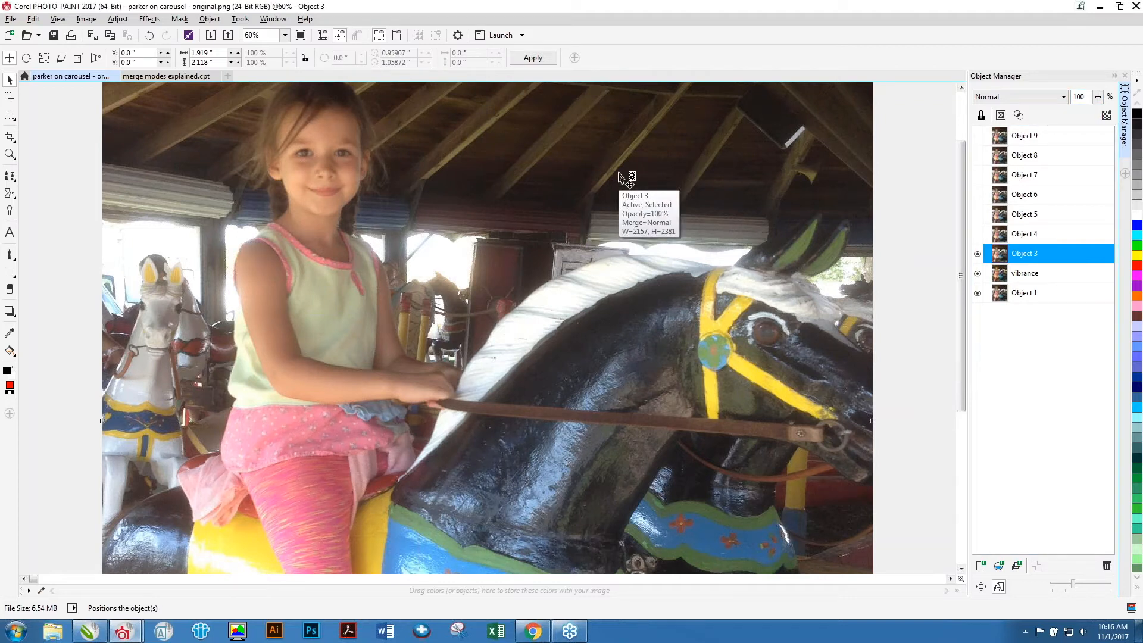
left_click(1033, 260)
type("high pass")
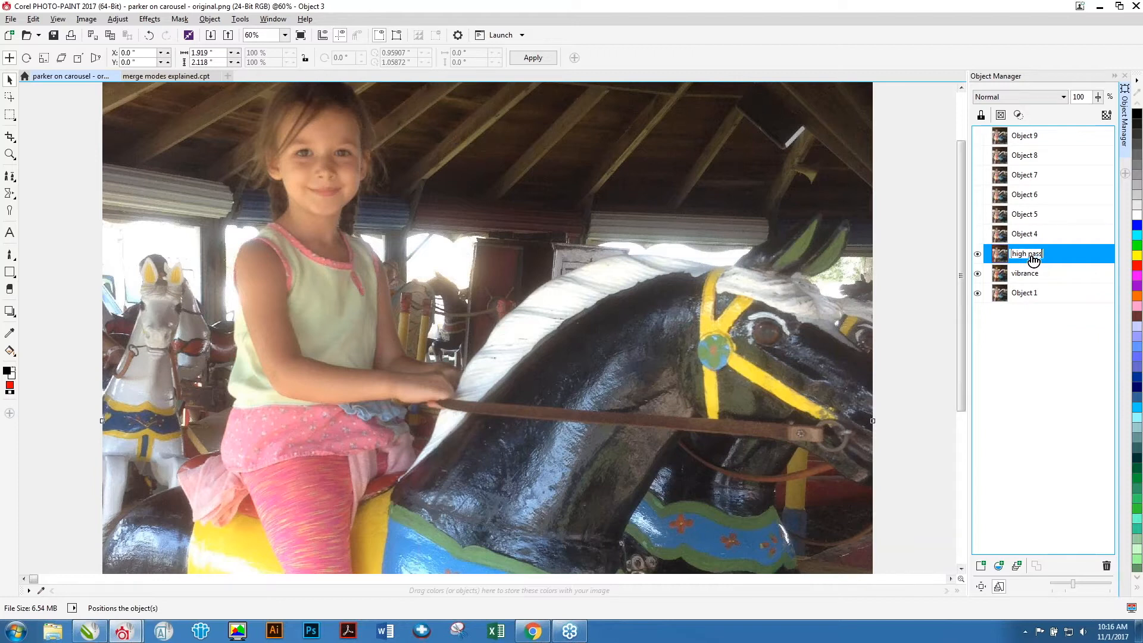
type(" soft light")
key("Return")
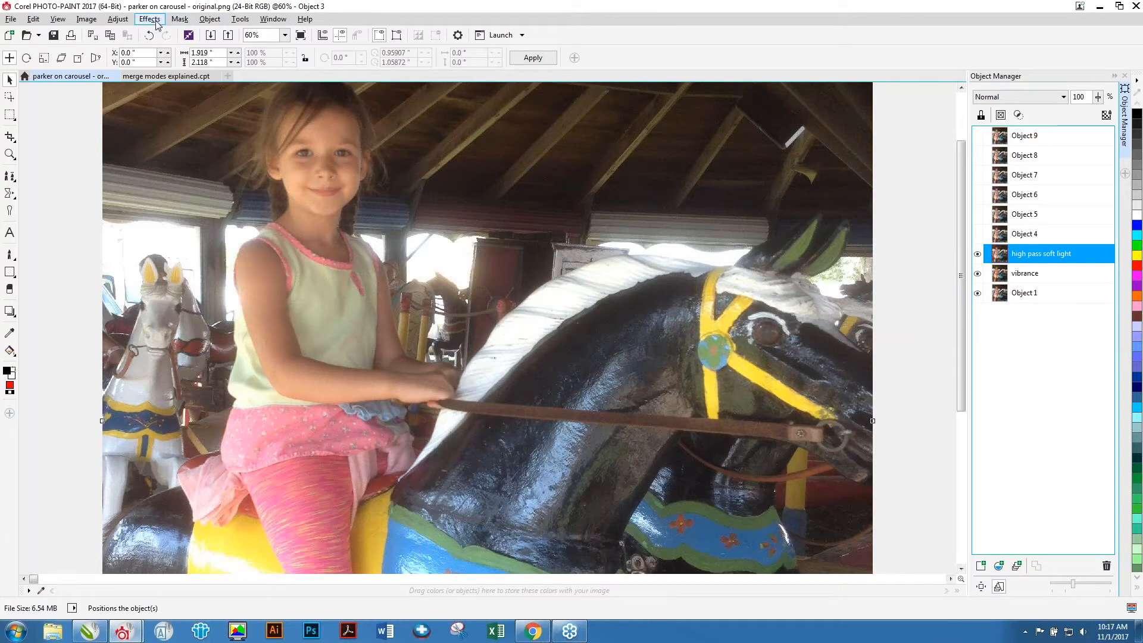
Zoom in on the girl's face and apply a High Pass effect to the high pass soft light object with percentage 100 and radius 20.
left_click(9, 154)
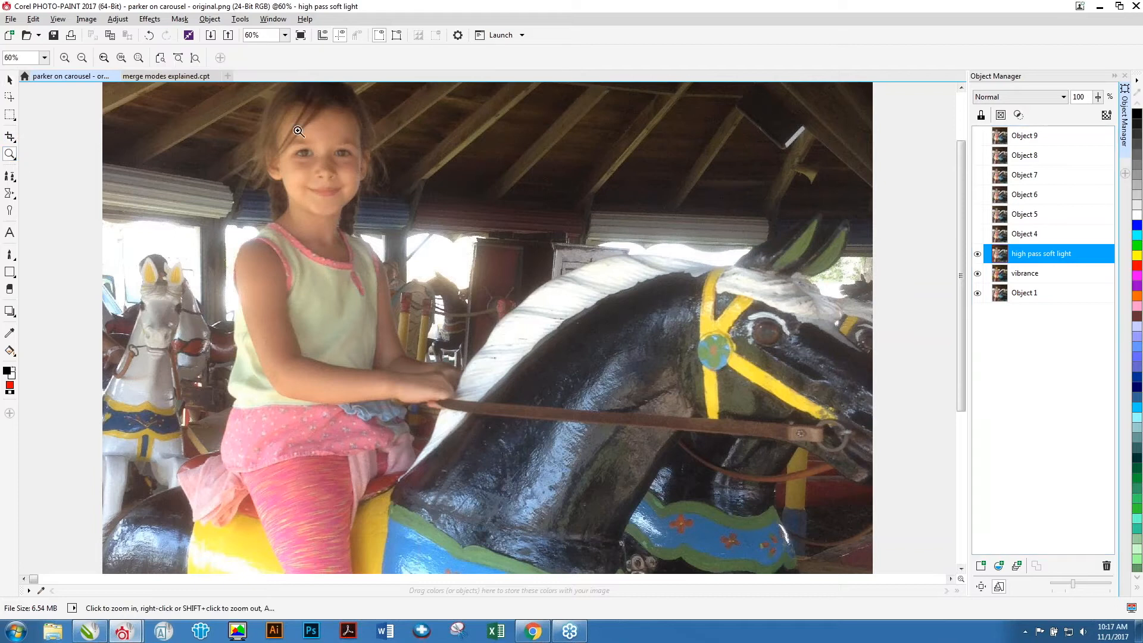
left_click_drag(323, 169, 405, 220)
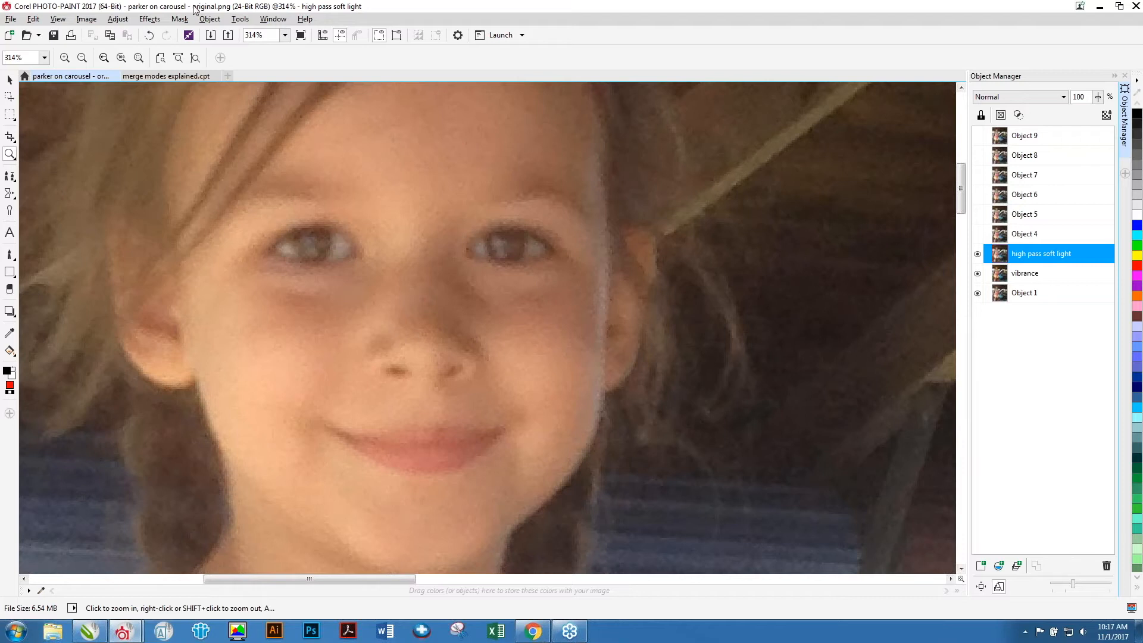
left_click(150, 19)
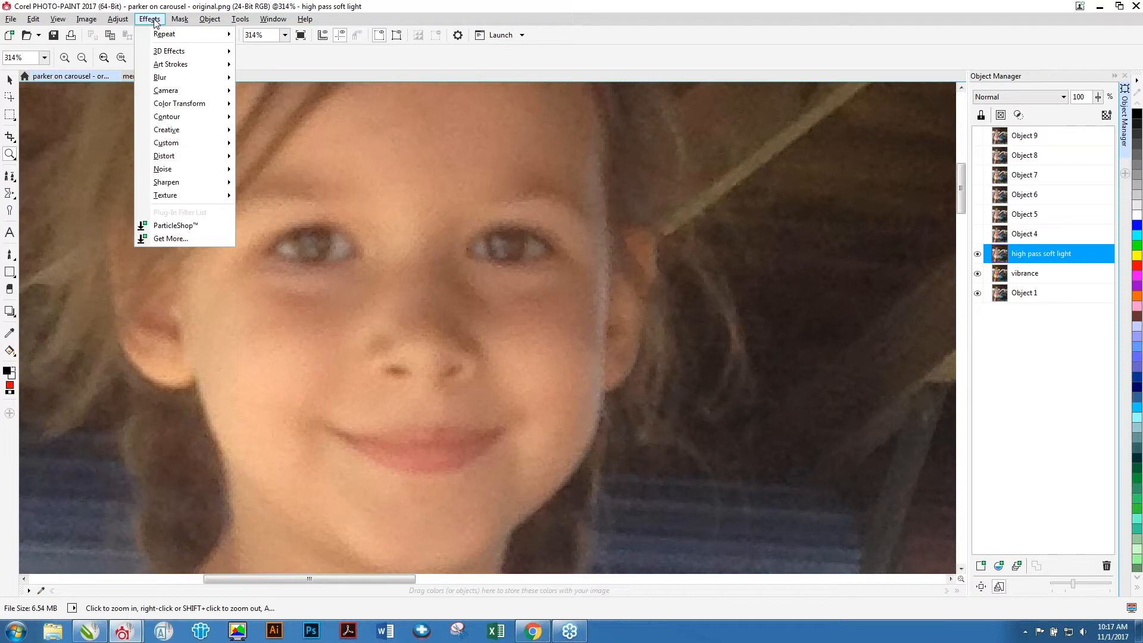
left_click(159, 20)
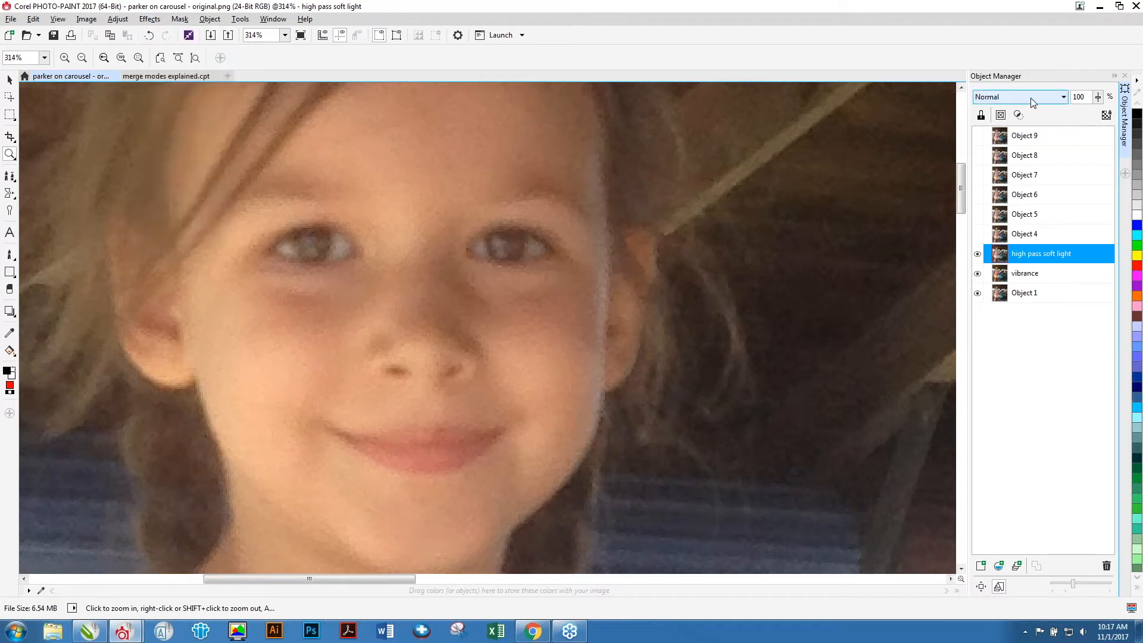
left_click(155, 21)
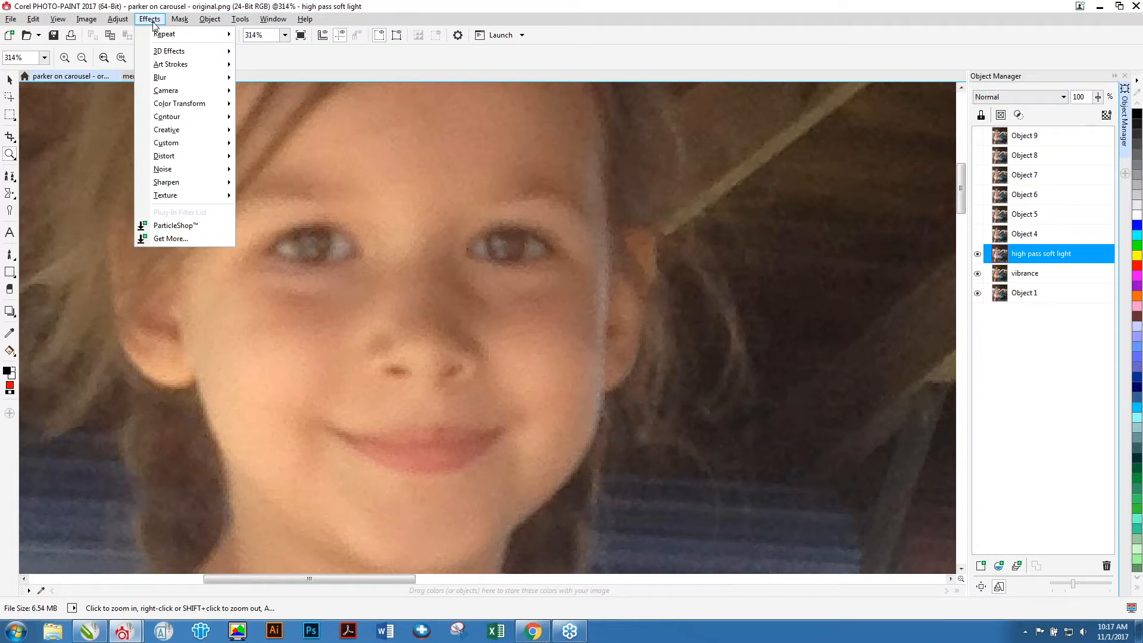
mouse_move(176, 184)
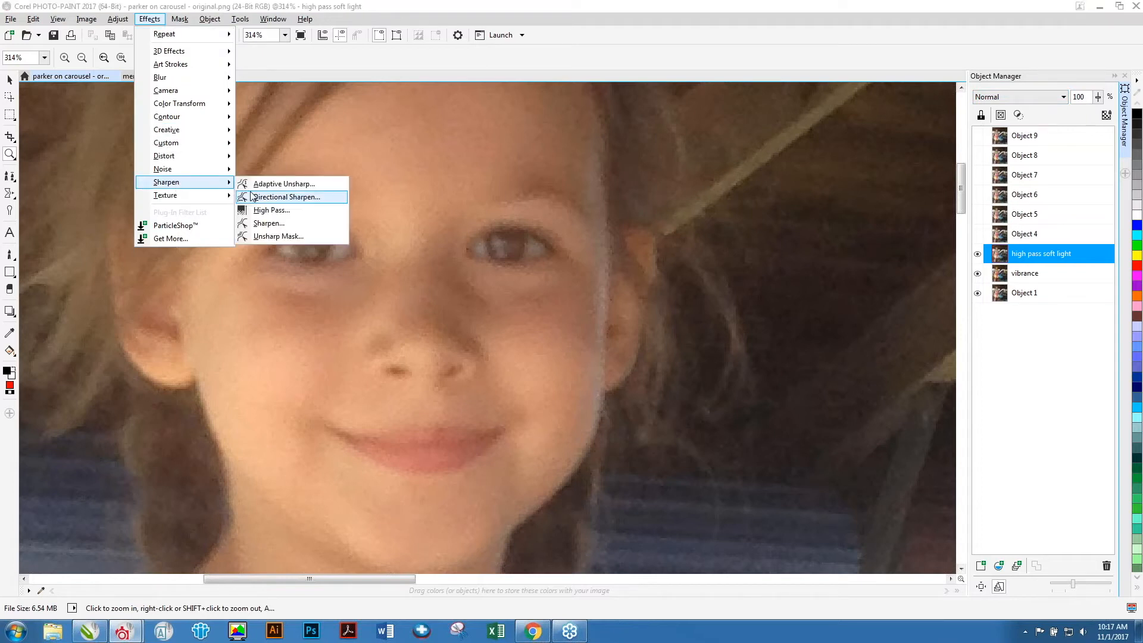
left_click(283, 211)
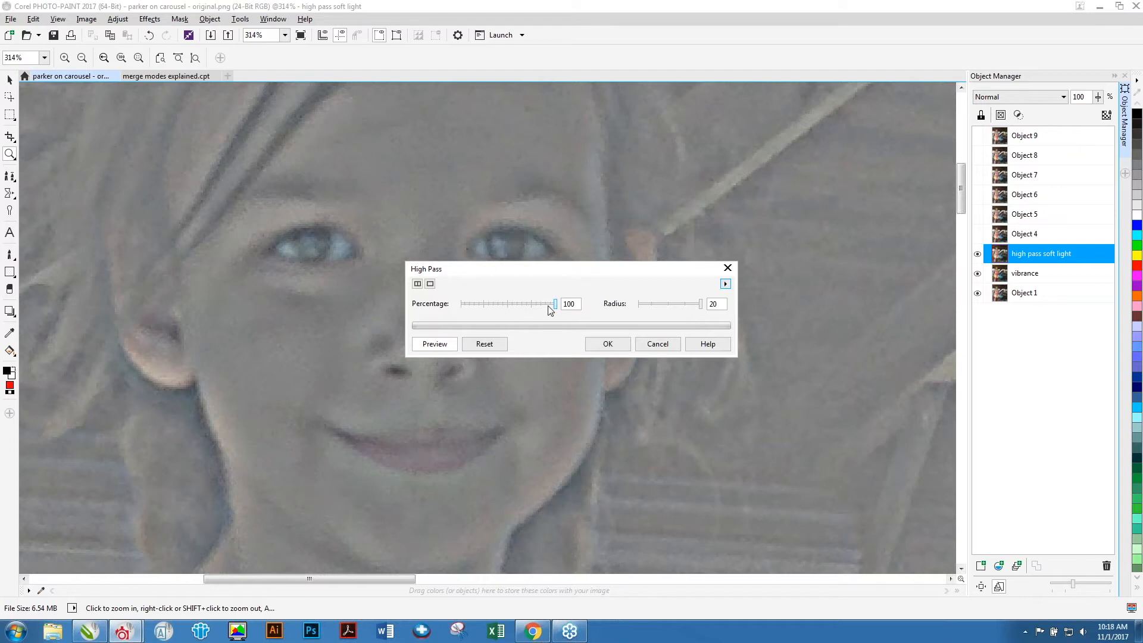
left_click_drag(554, 304, 577, 311)
mouse_move(701, 304)
left_mouse_down()
mouse_move(647, 304)
mouse_move(709, 307)
left_mouse_up()
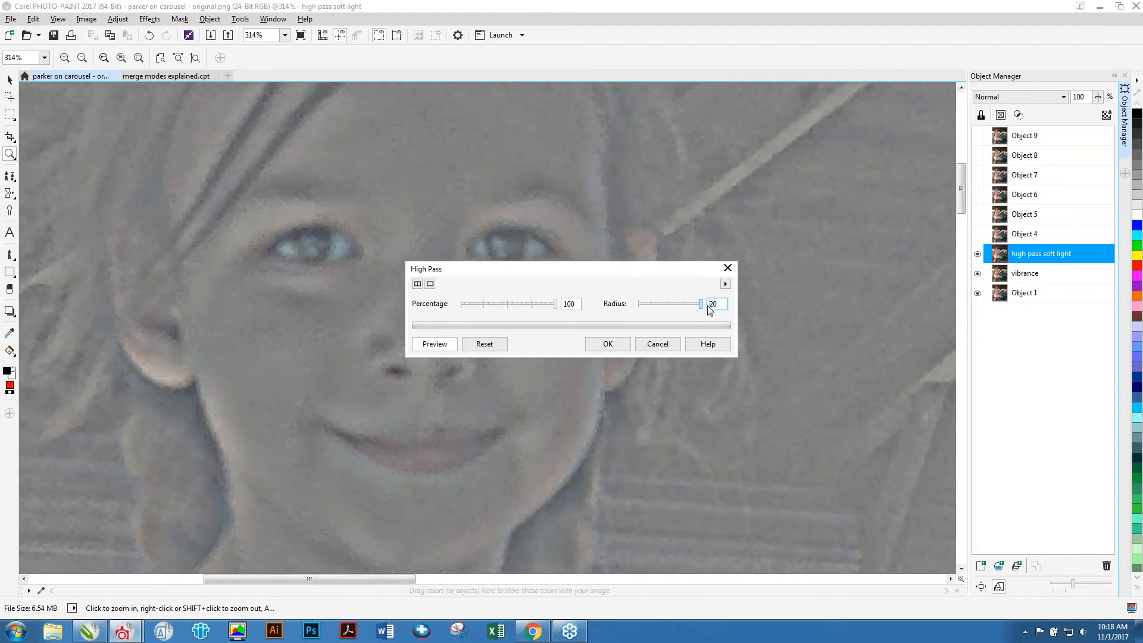
left_click(612, 345)
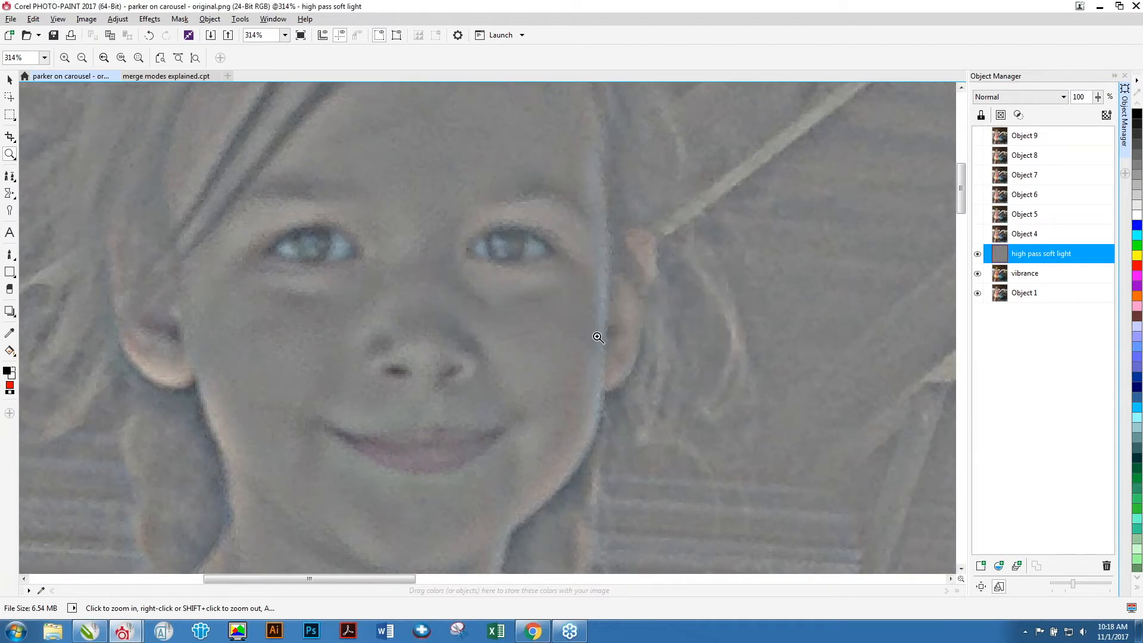
Set the high pass soft light object's merge mode to Soft Light and toggle its visibility to compare the result.
left_click(1064, 100)
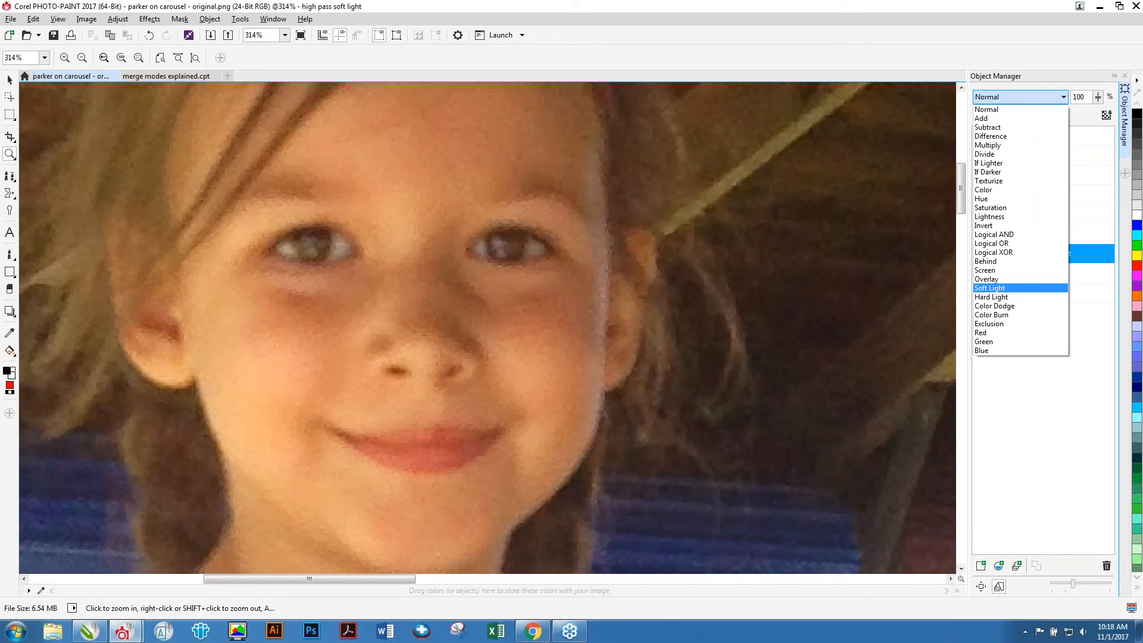
left_click(990, 288)
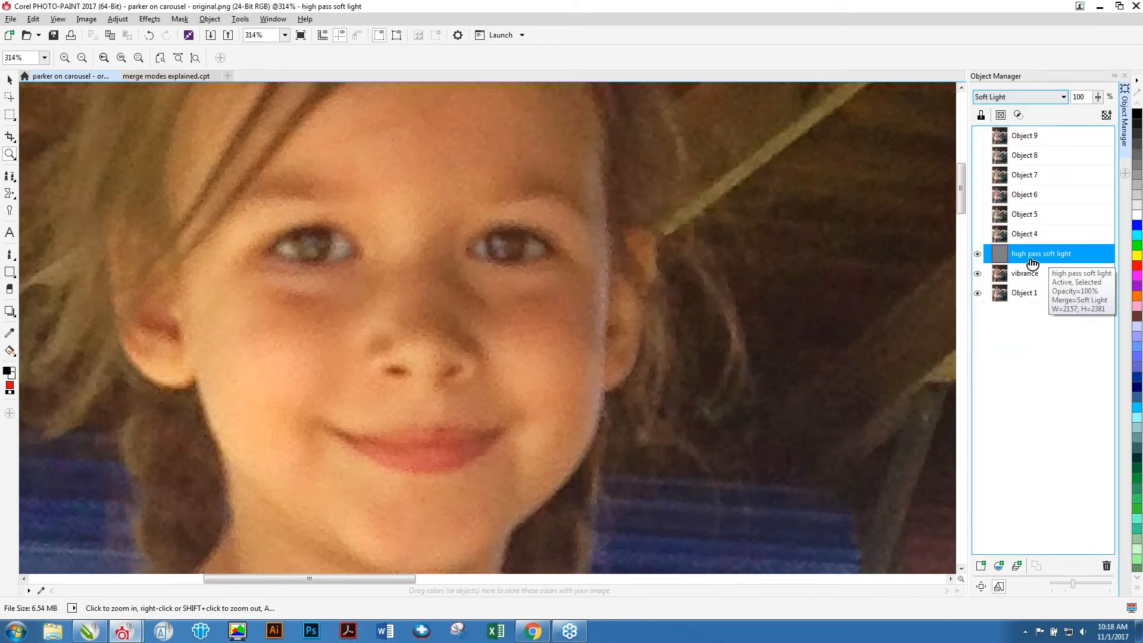
left_click(978, 255)
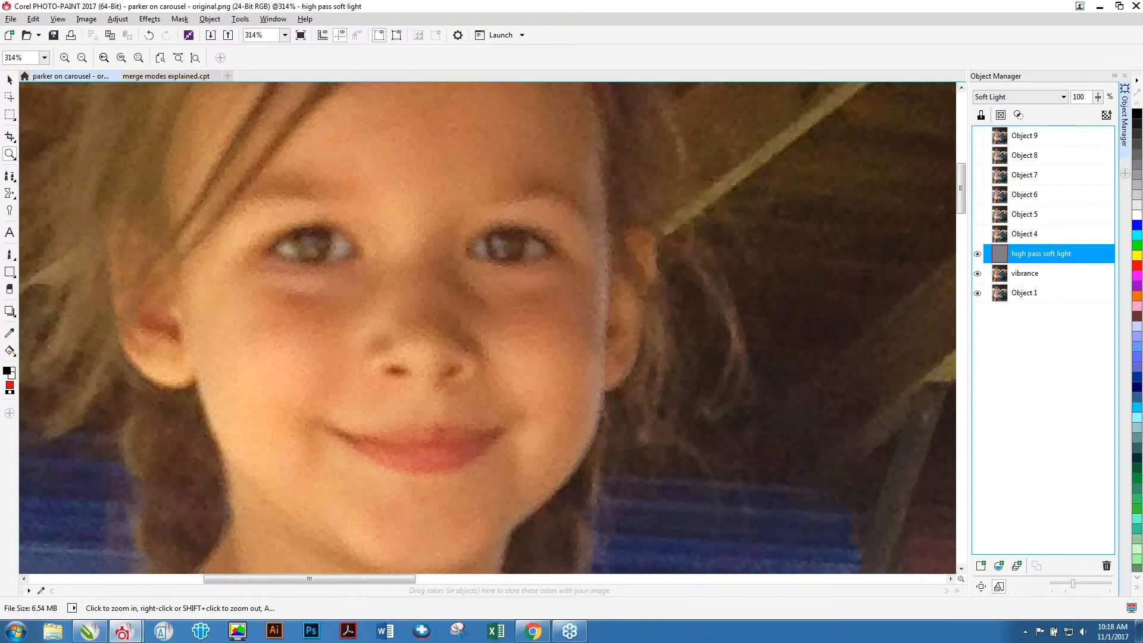
left_click(978, 254)
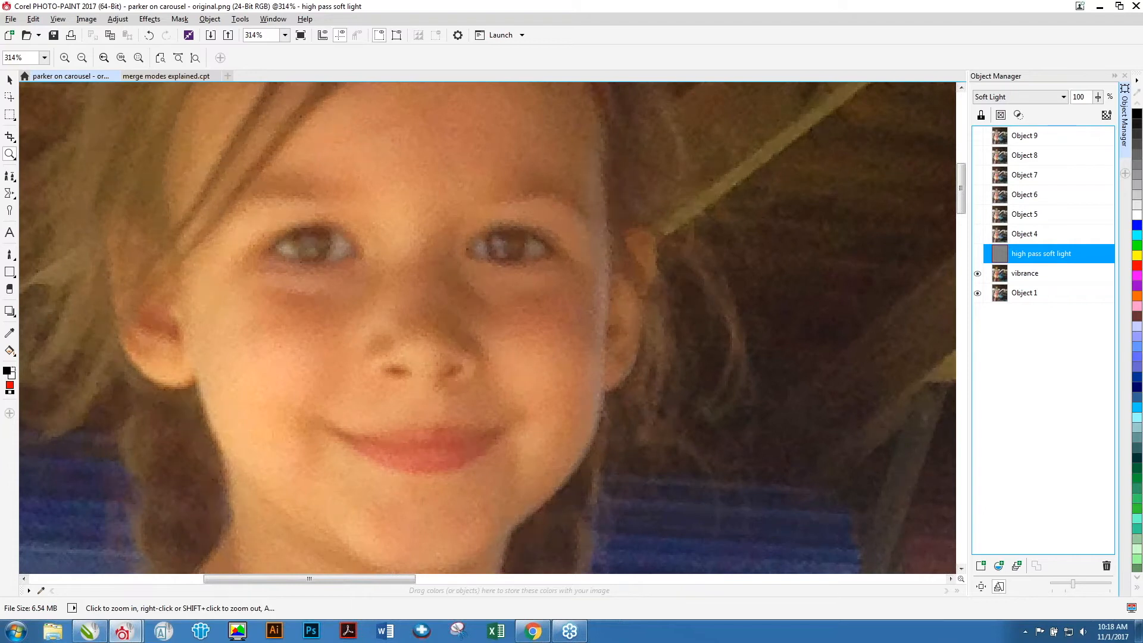
left_click(977, 254)
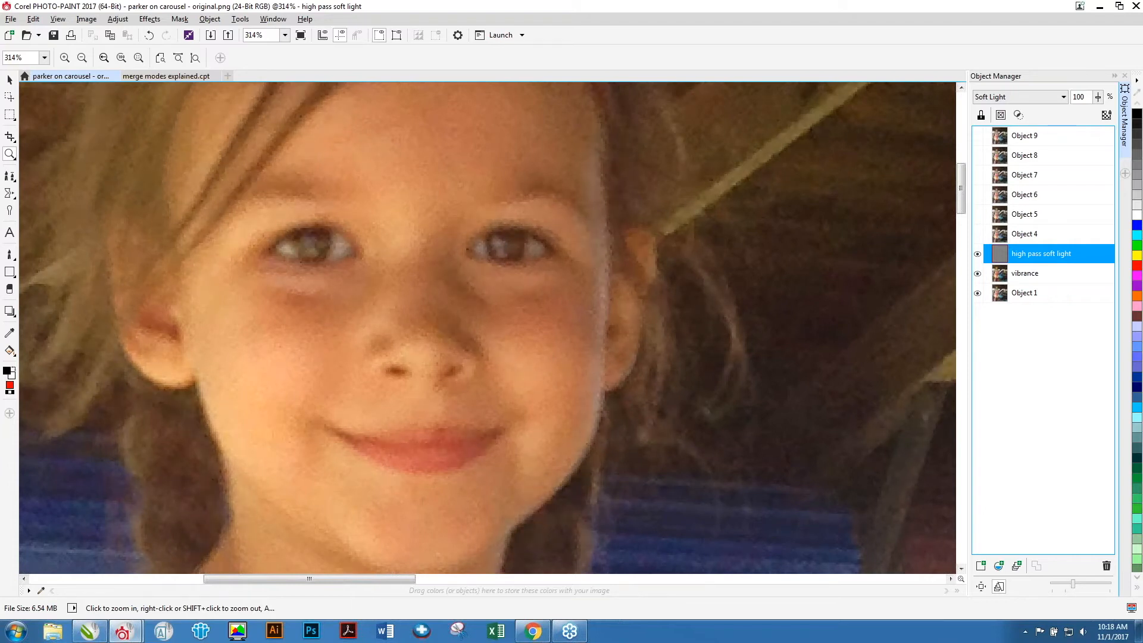
left_click(977, 254)
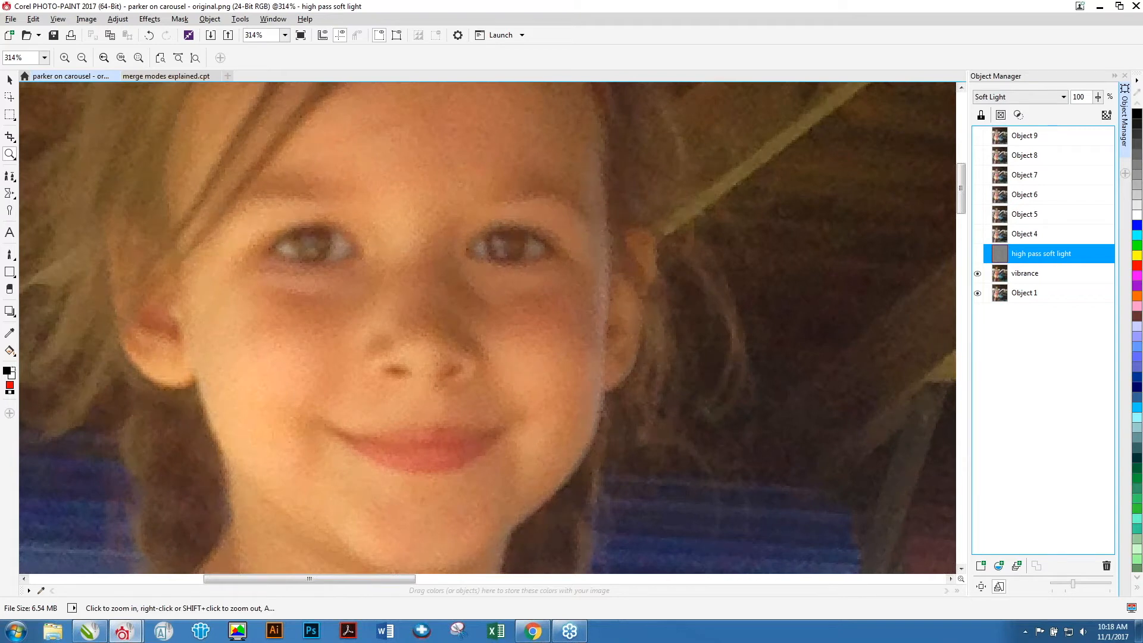
left_click(978, 254)
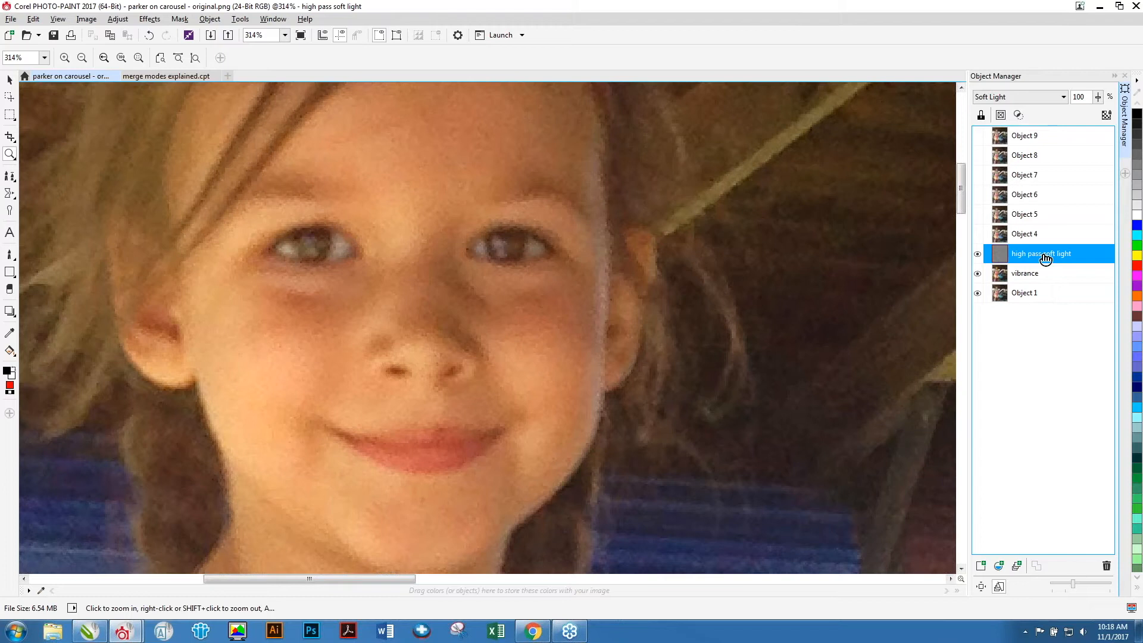
Duplicate the high pass soft light object twice and hide the topmost copy.
key("ctrl+d")
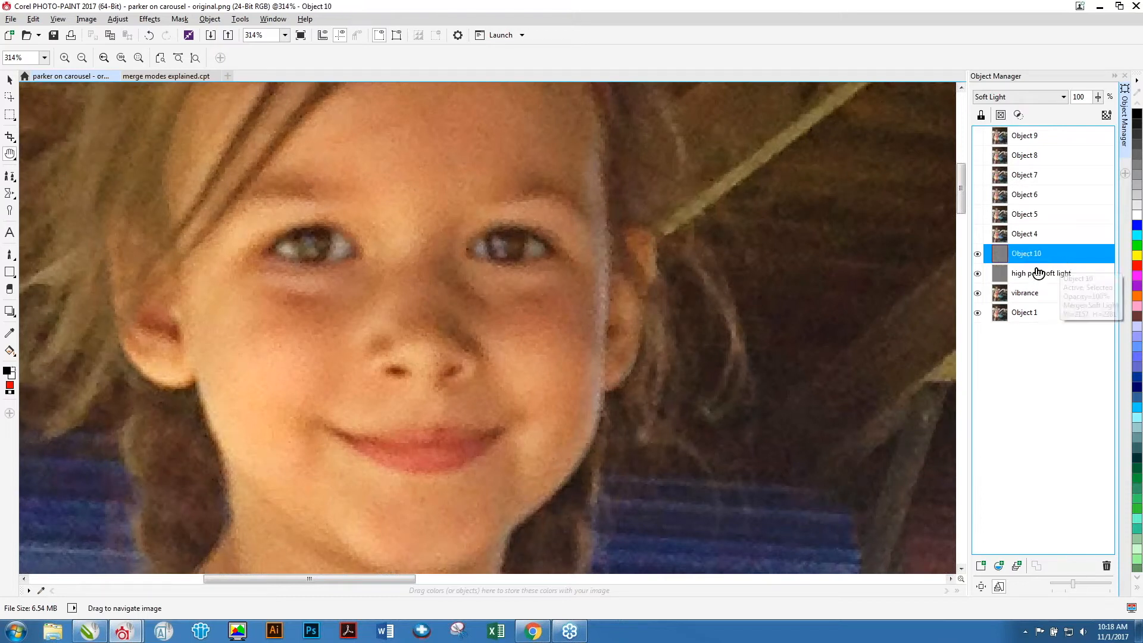
key("z")
key("h")
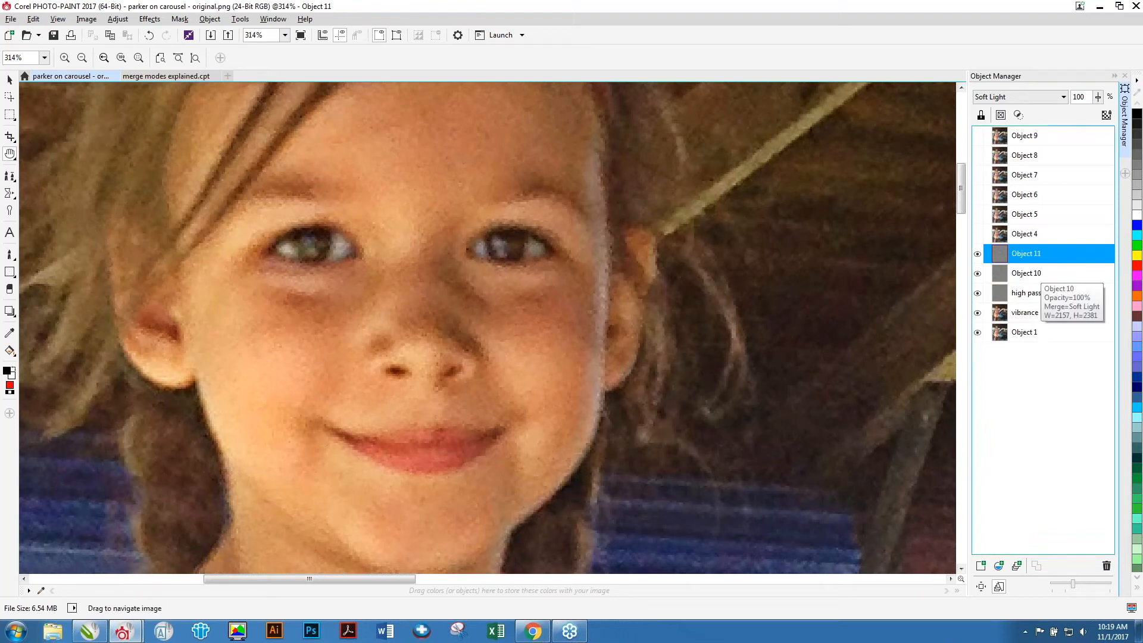
key("ctrl+d")
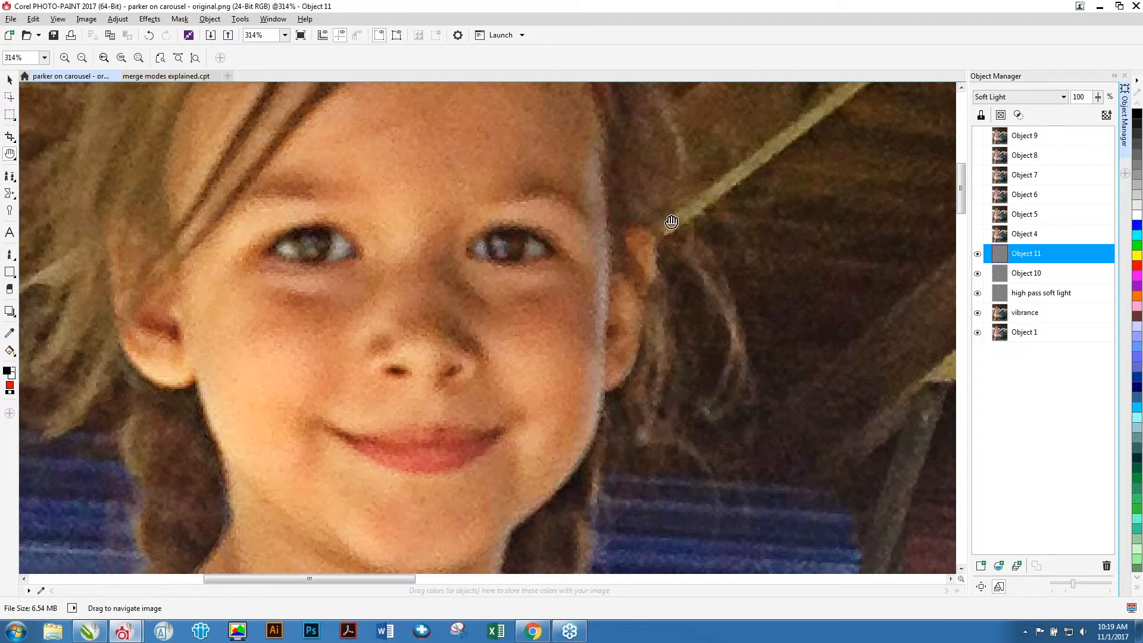
left_click(978, 255)
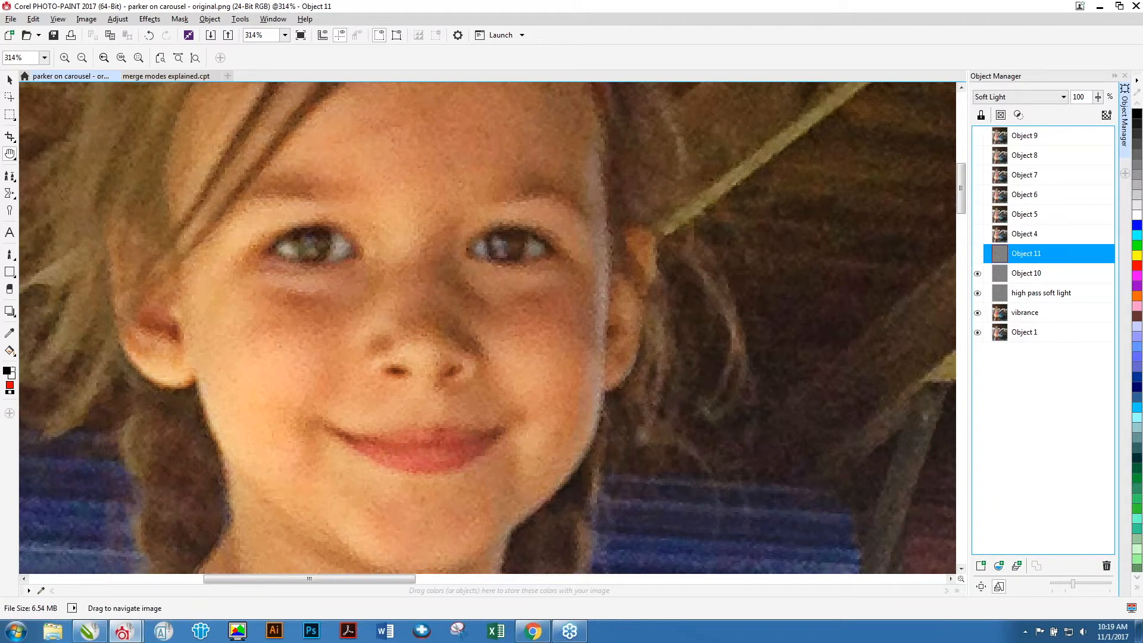
Set the opacity of Object 10 to 62%.
left_click(1039, 274)
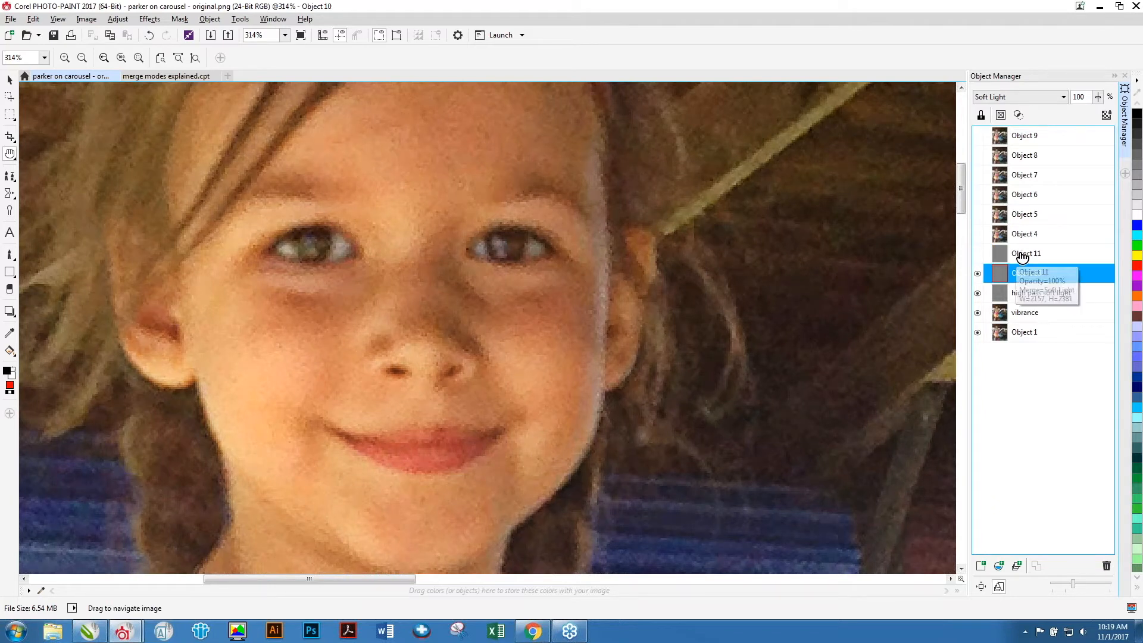
left_click(1019, 254)
left_click(1025, 273)
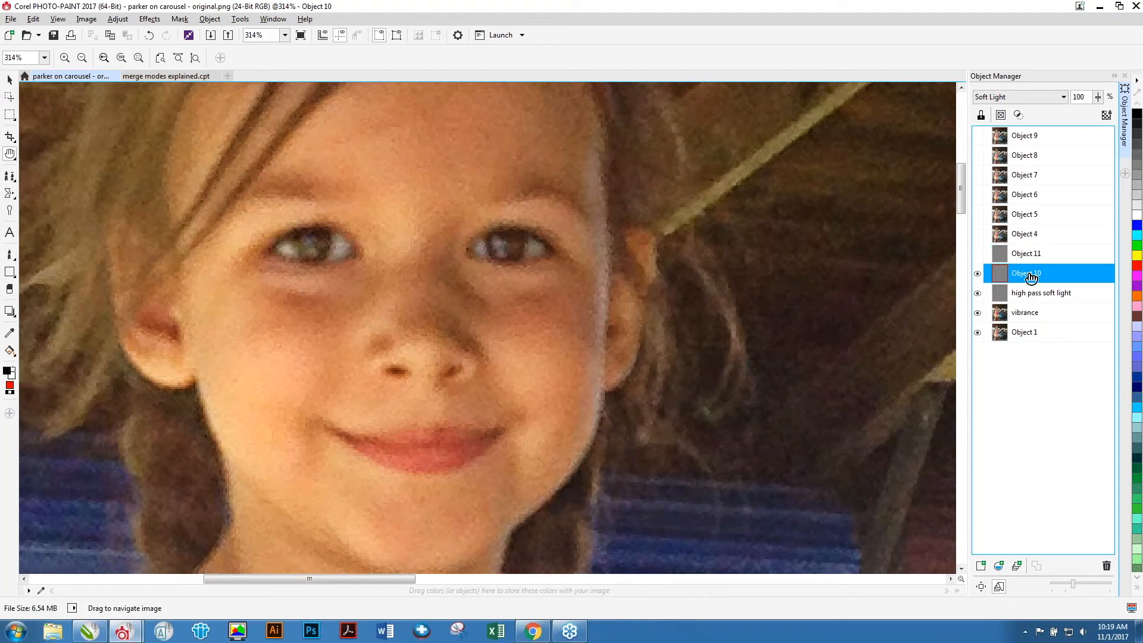
left_click(1099, 97)
left_click_drag(1098, 98, 1078, 110)
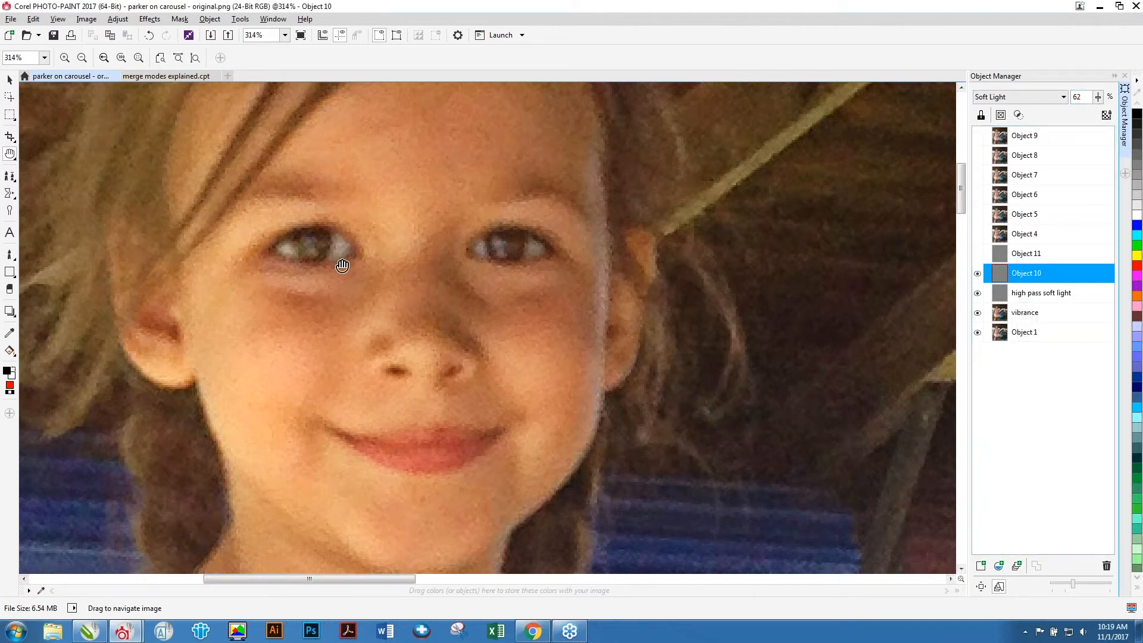
Zoom out to the whole photo, select Object 4 and make it visible.
left_click(16, 158)
left_click(46, 153)
right_click(383, 285)
right_click(603, 352)
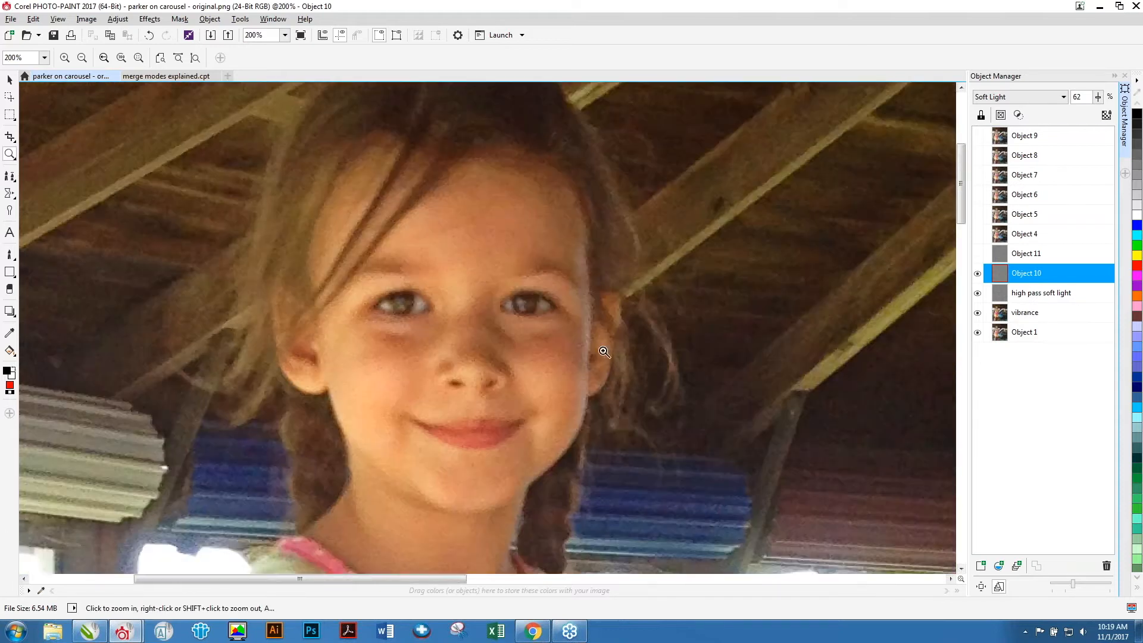
right_click(708, 357)
right_click(713, 359)
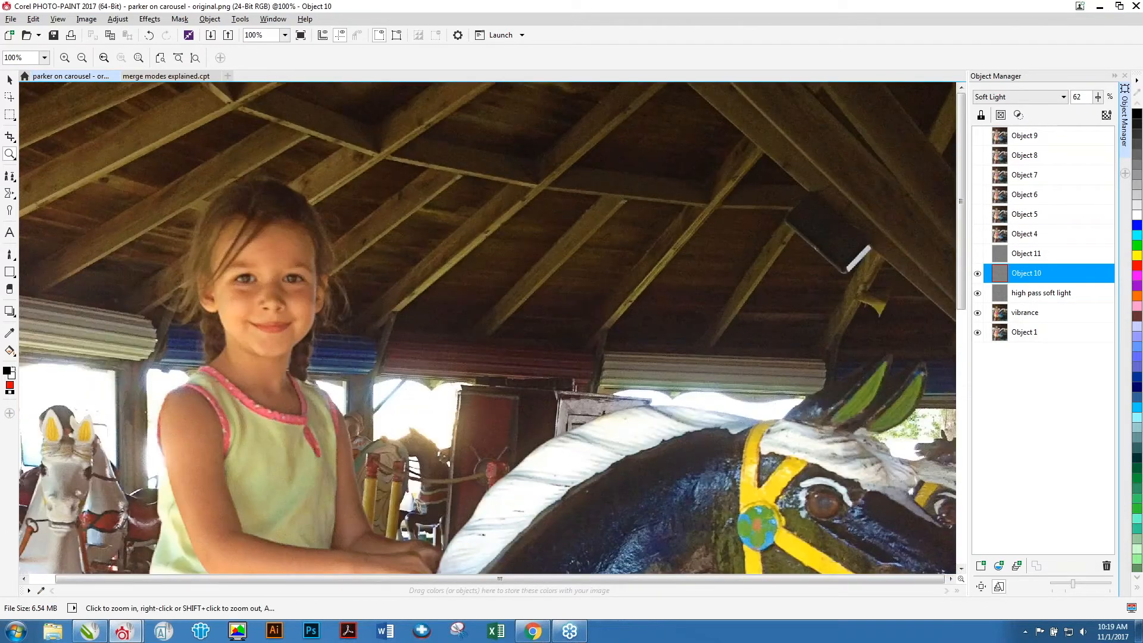
right_click(719, 338)
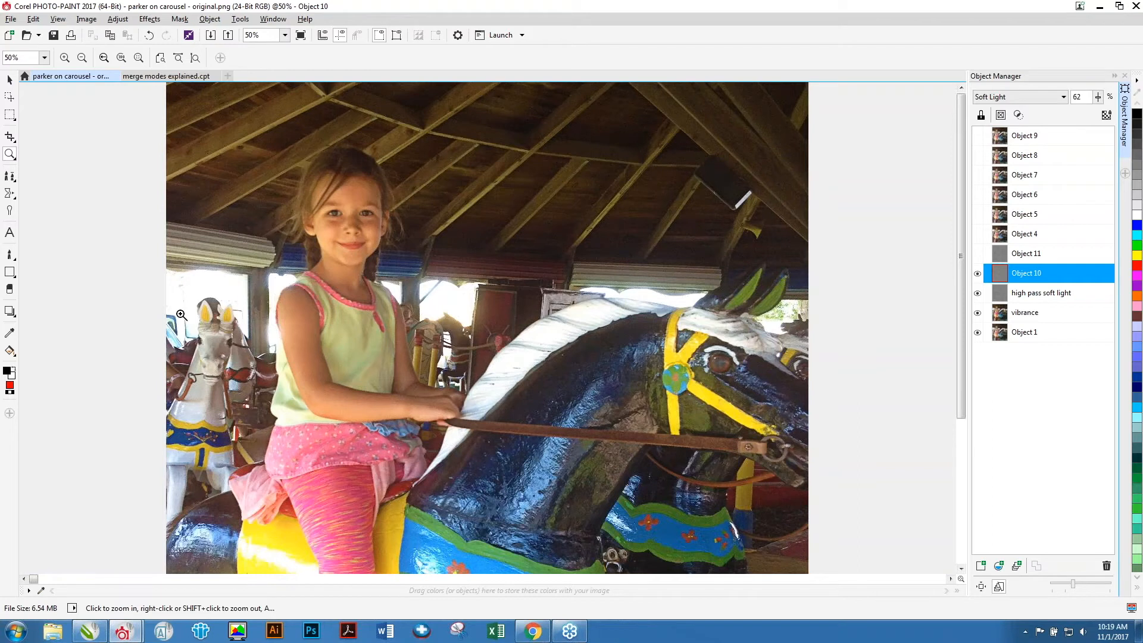
right_click(693, 414)
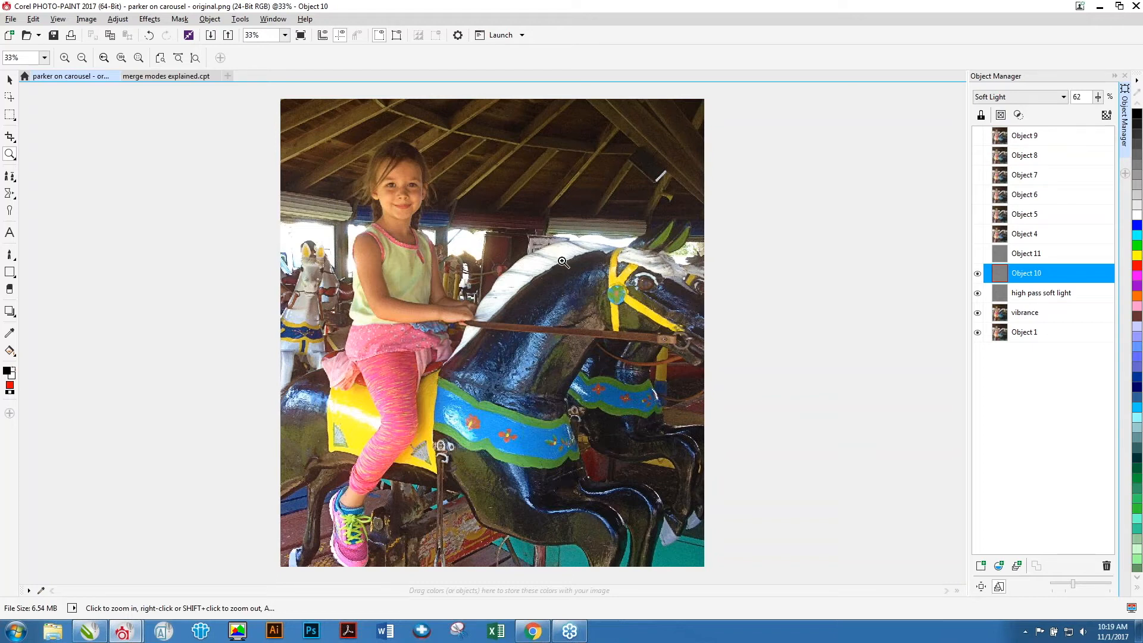
left_click(1029, 289)
left_click(1027, 273)
left_click(1026, 254)
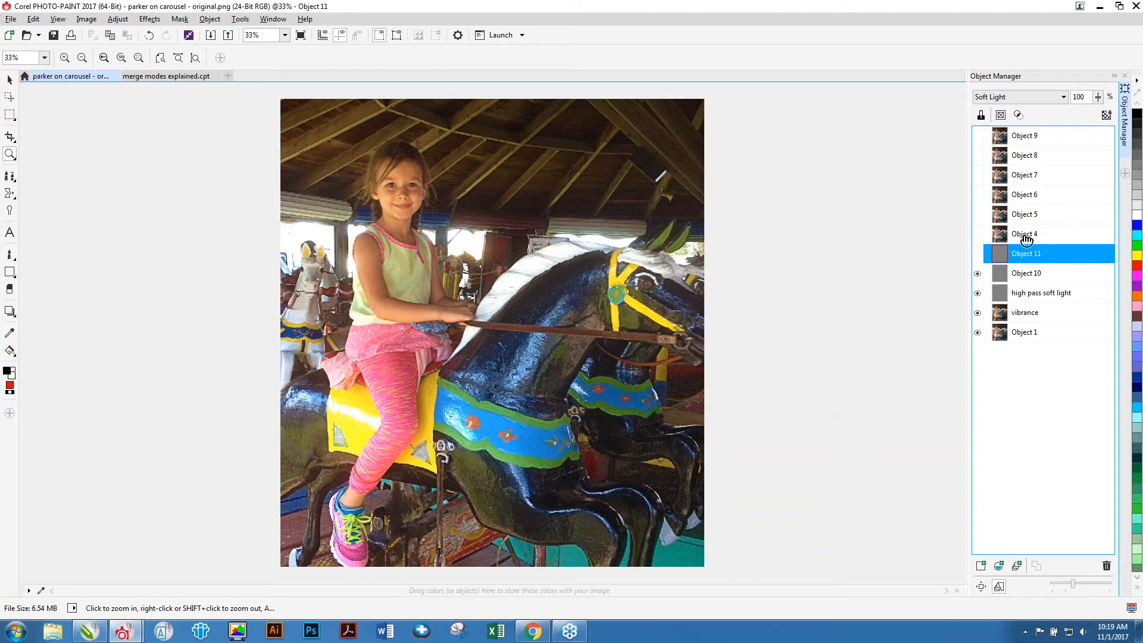
left_click(1024, 234)
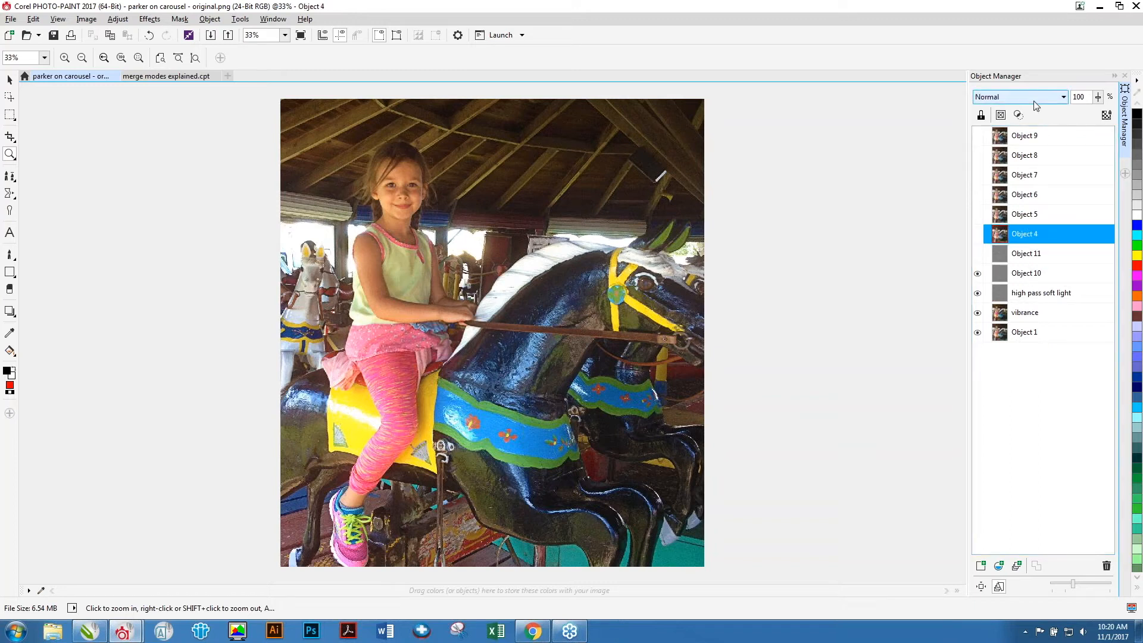
left_click(977, 235)
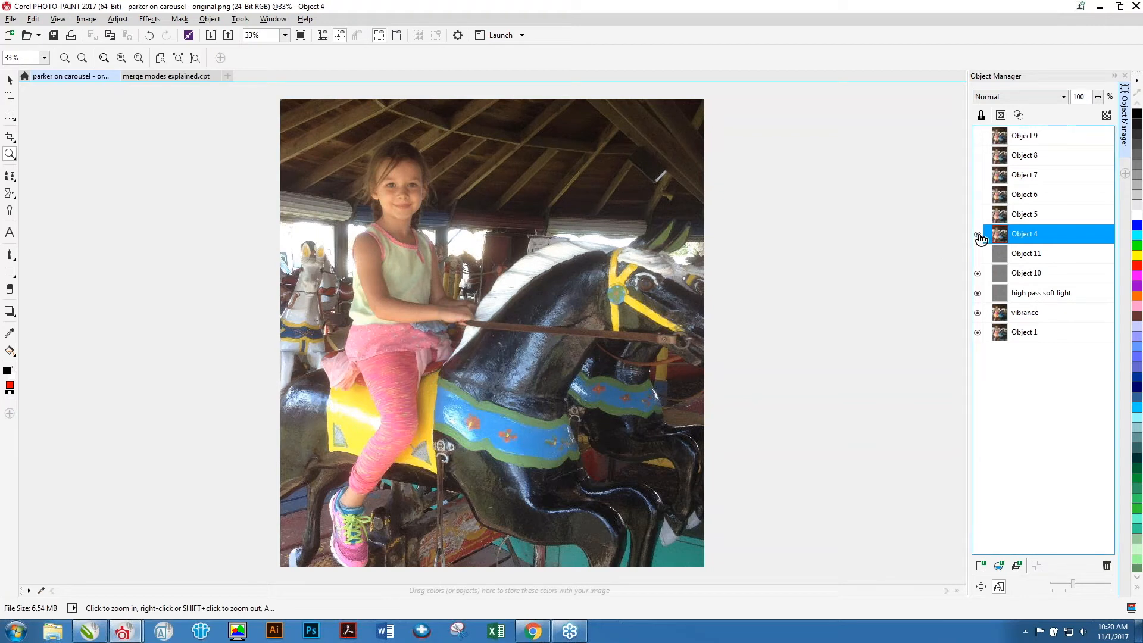
left_click(977, 235)
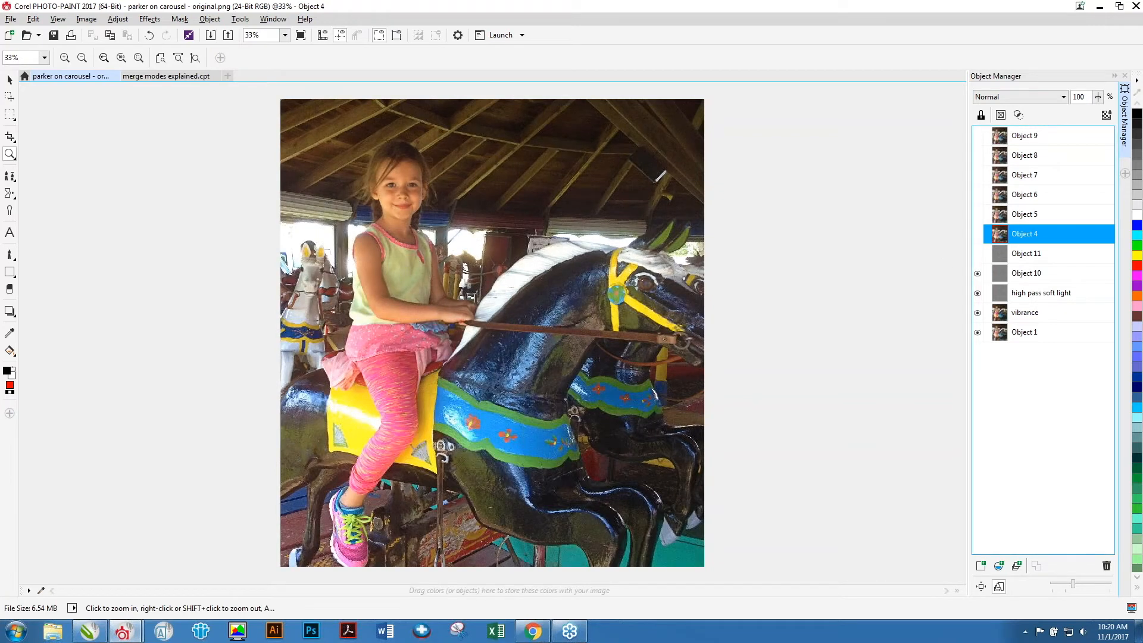
left_click(978, 236)
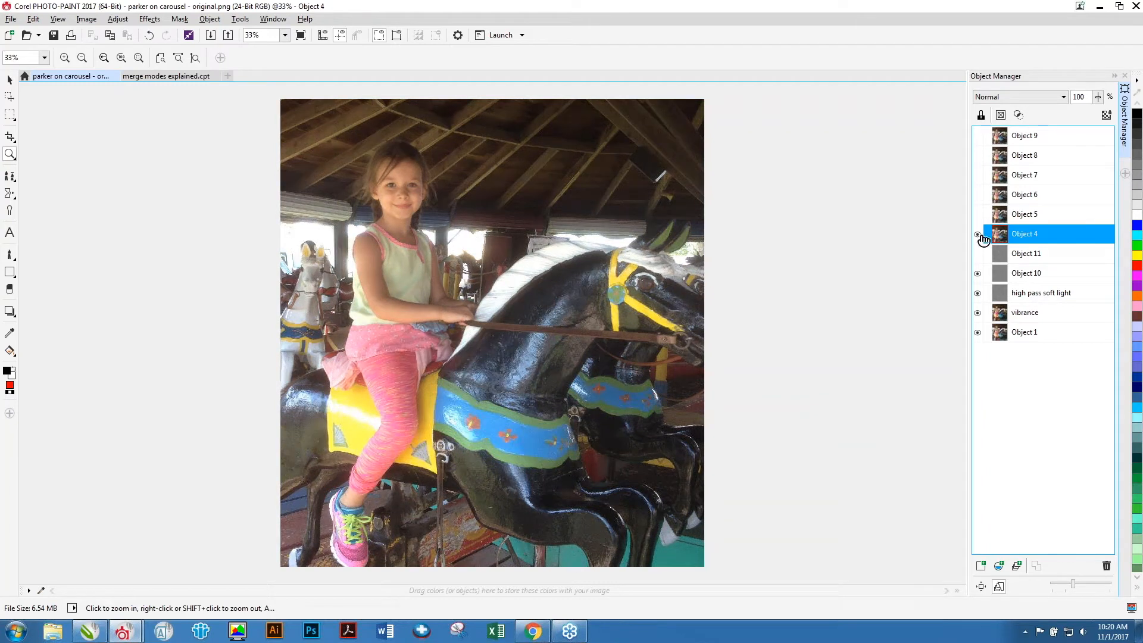
Set Object 4's merge mode to Overlay and its opacity to 71%.
left_click(1062, 97)
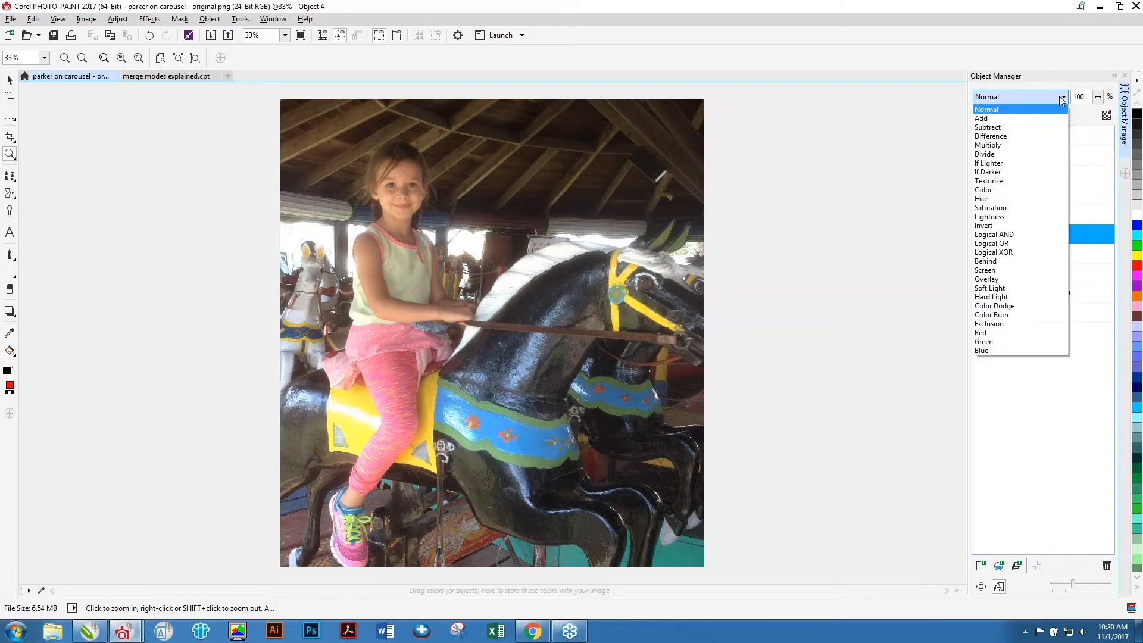
left_click(996, 280)
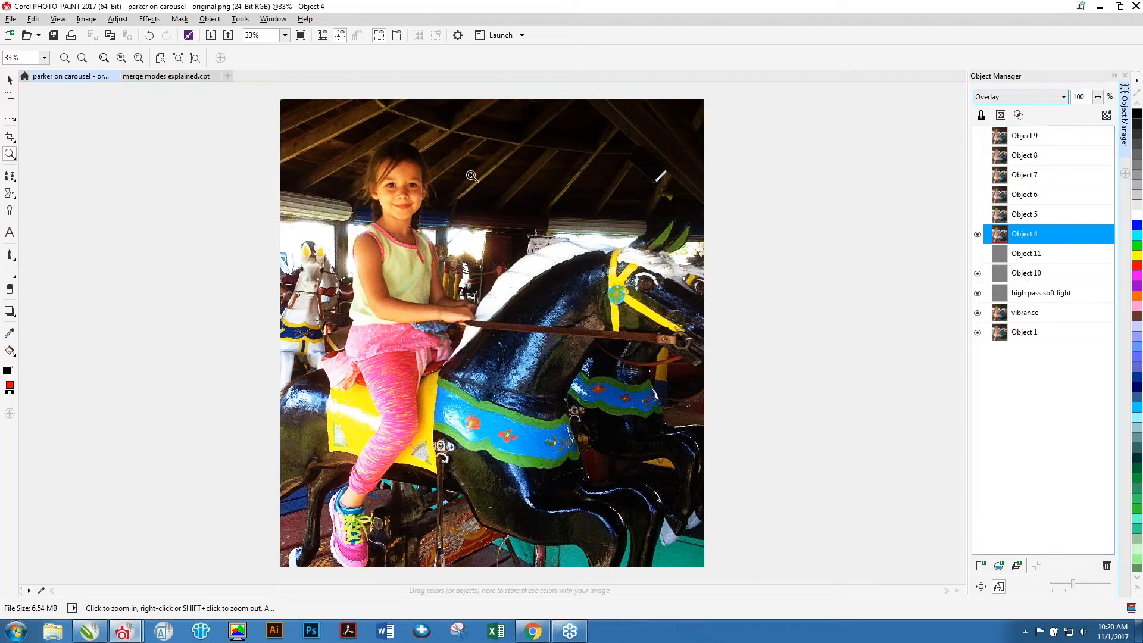
left_click(1097, 97)
left_click_drag(1103, 112, 1085, 116)
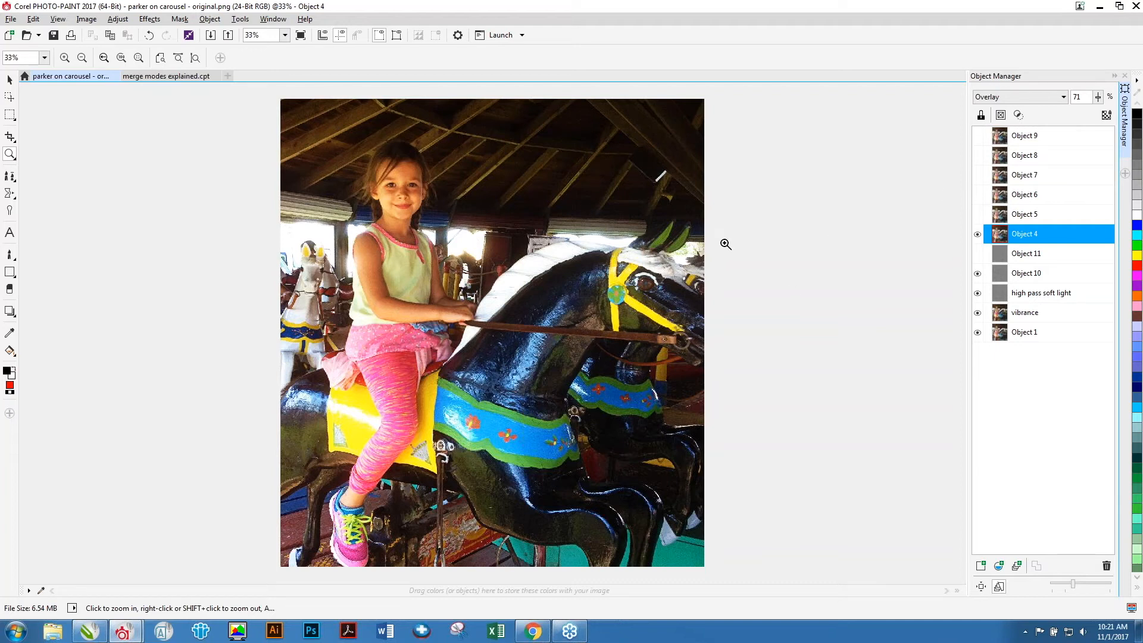
Rename Object 4 as "overlay".
left_click(1026, 216)
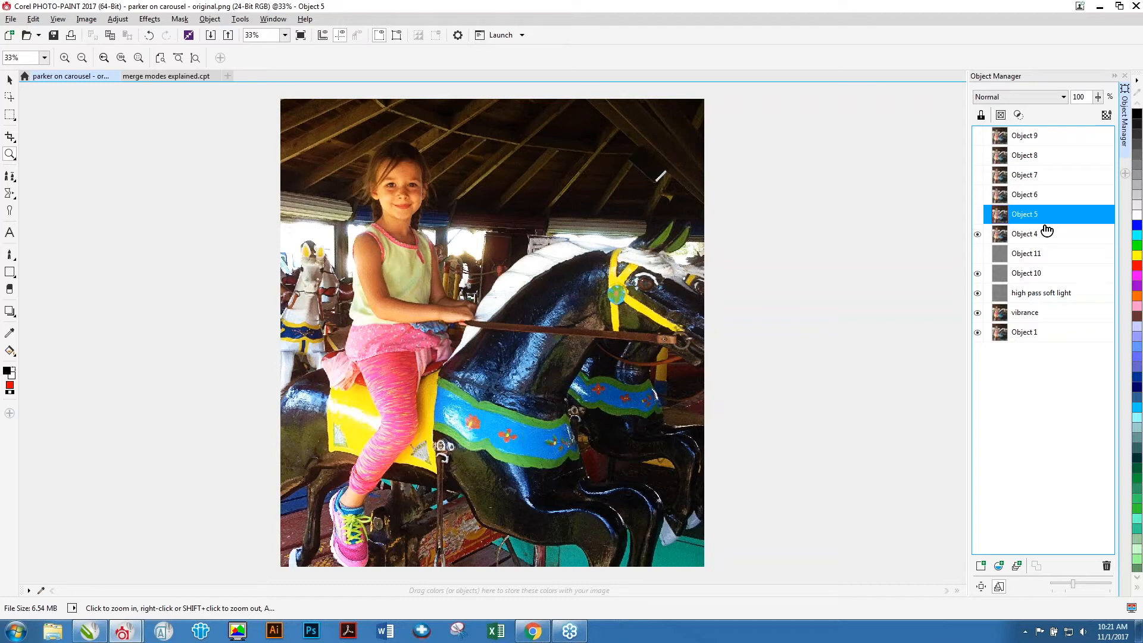
left_click(1038, 237)
left_click(1039, 237)
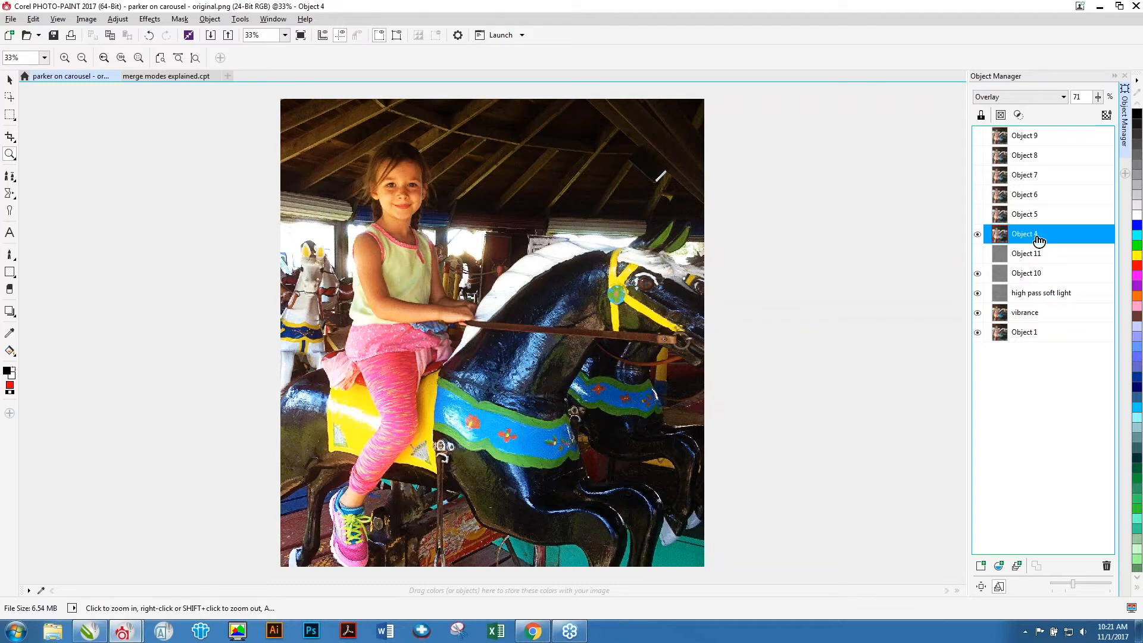
type("overlay")
key("Return")
Rename Object 5 as "screen" and make it visible.
left_click(1031, 218)
left_click(1029, 216)
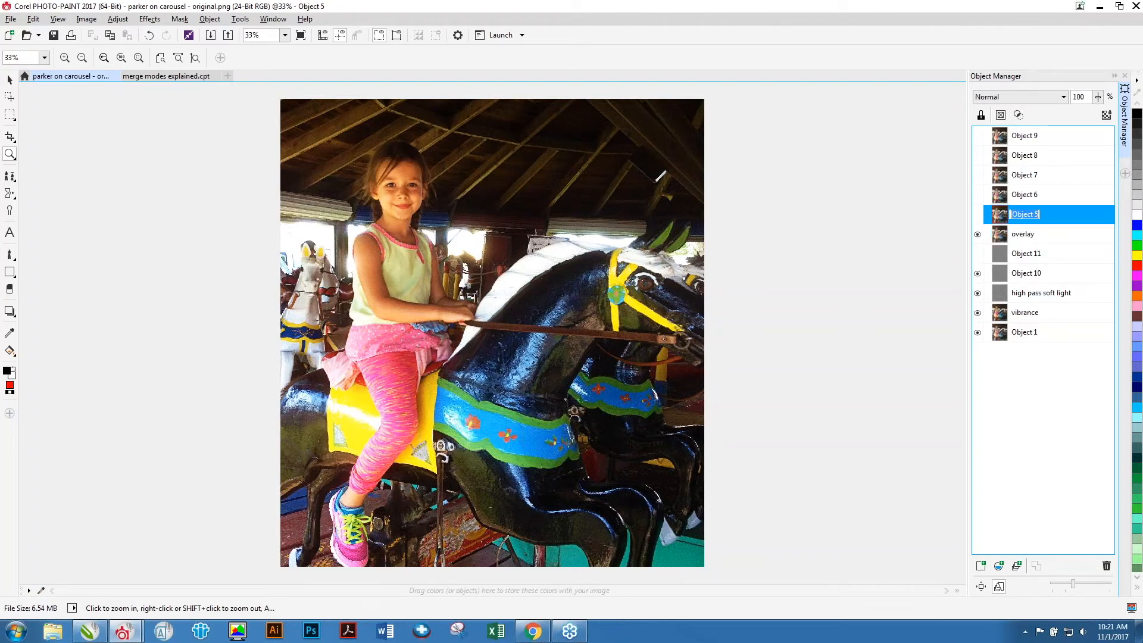
left_click(1049, 219)
left_click(1036, 221)
type("screen")
key("Return")
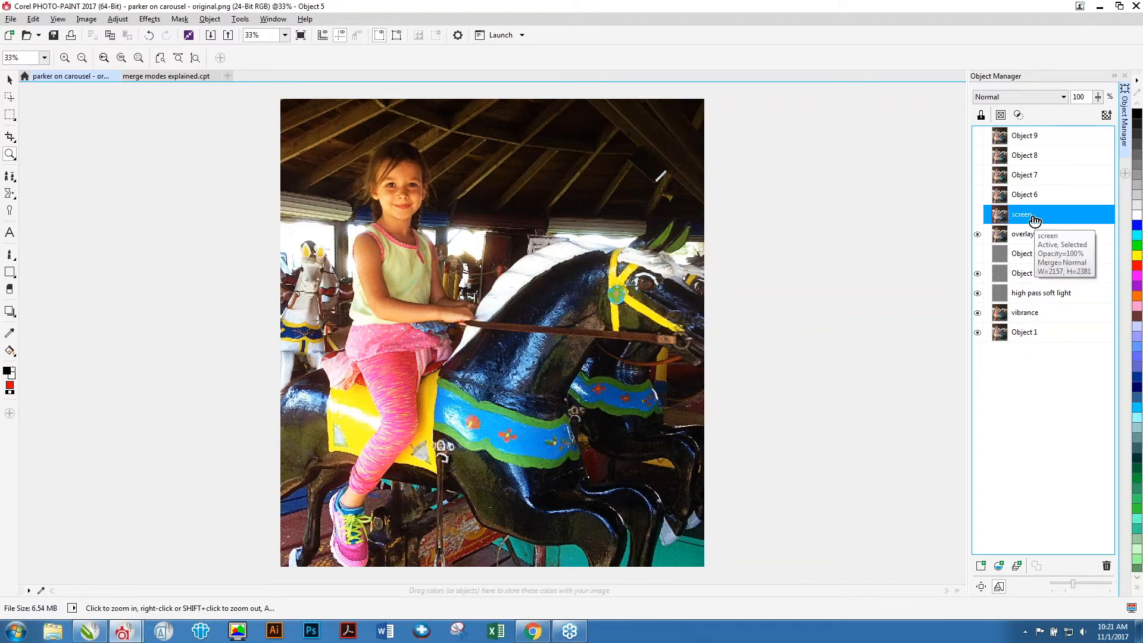
left_click(977, 216)
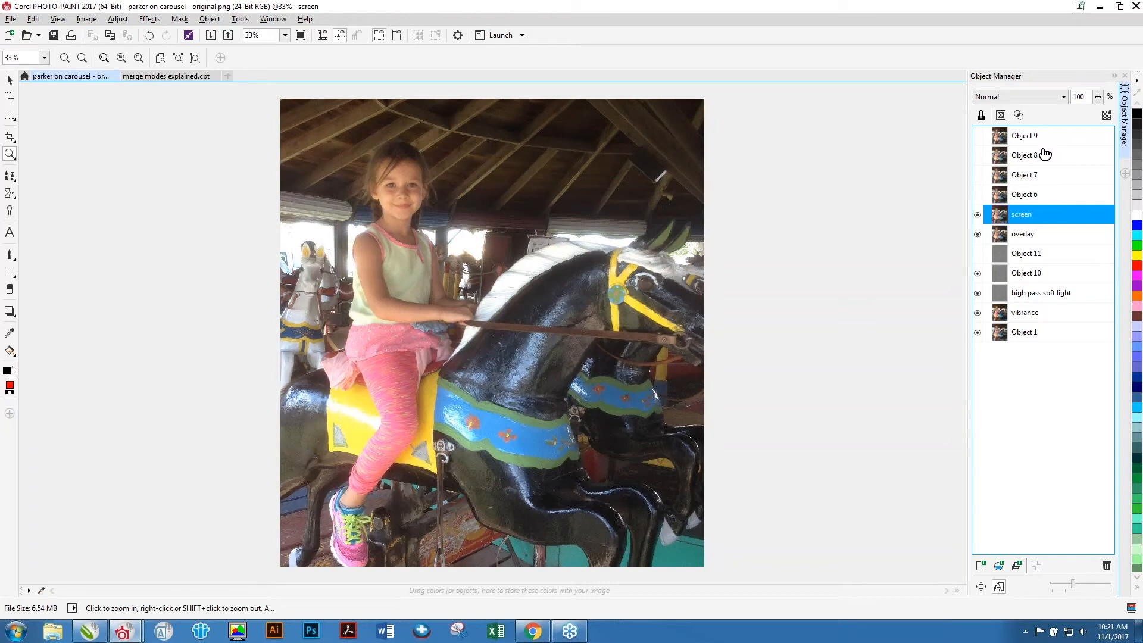
Set the screen object's merge mode to Screen and its opacity to 24%.
left_click(1064, 99)
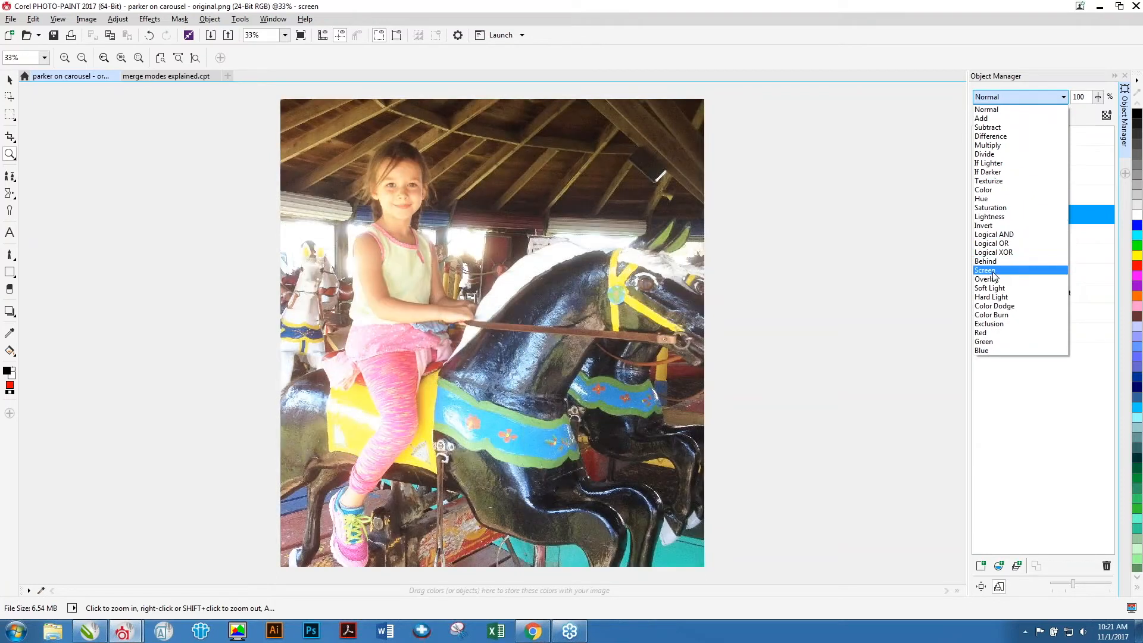
left_click(989, 270)
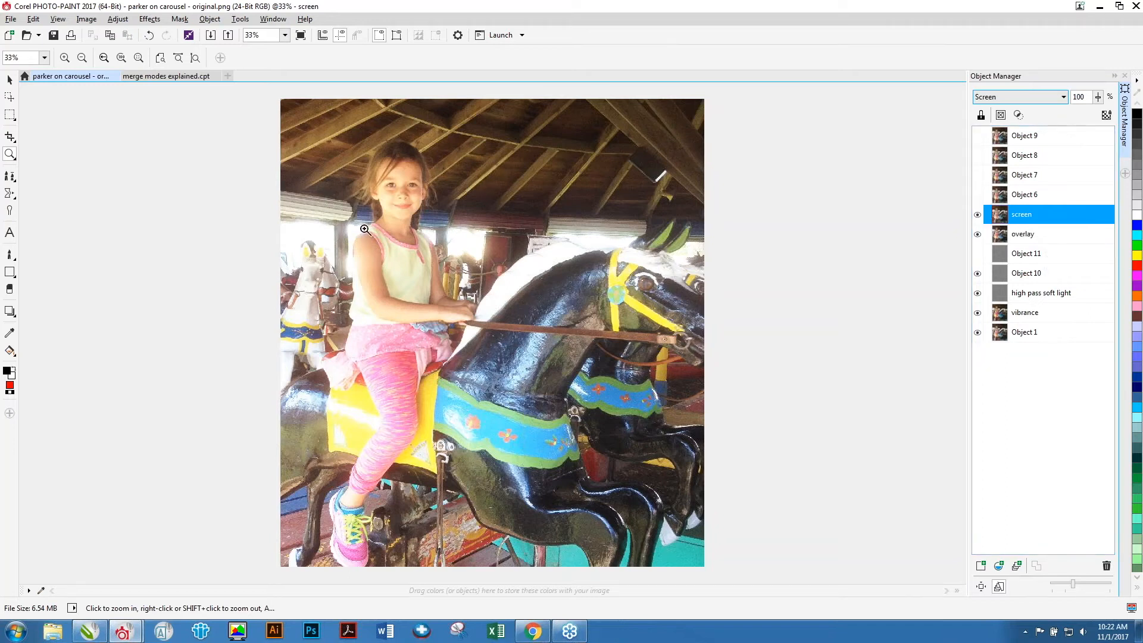
left_click_drag(1098, 97, 1059, 115)
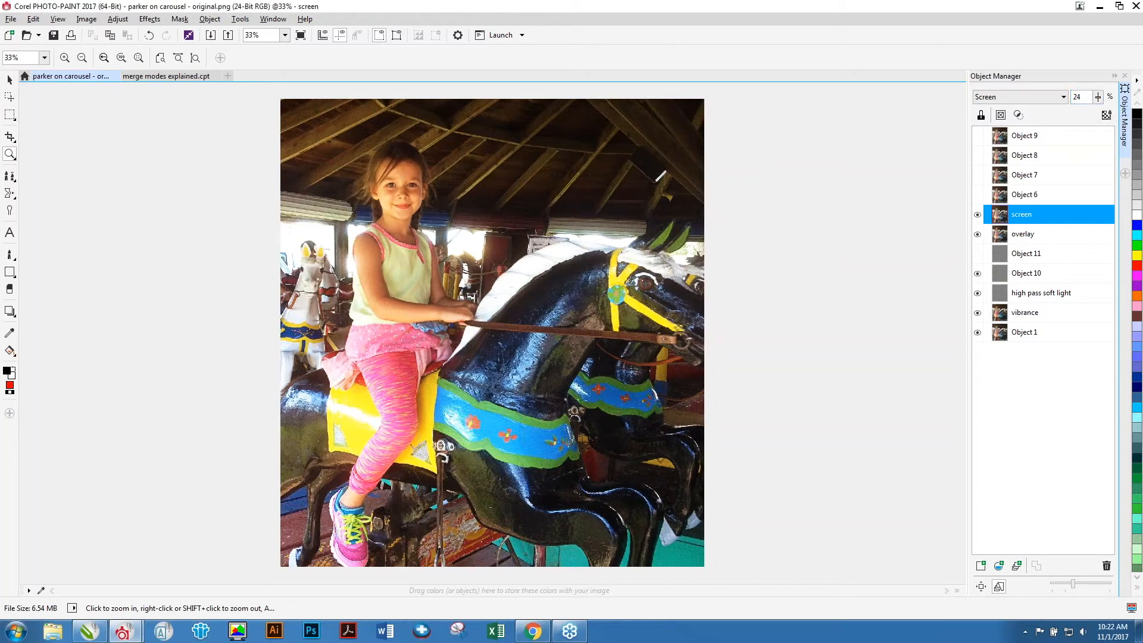
Rename Object 6 as "color balance soft light" and make it visible.
left_click(1032, 201)
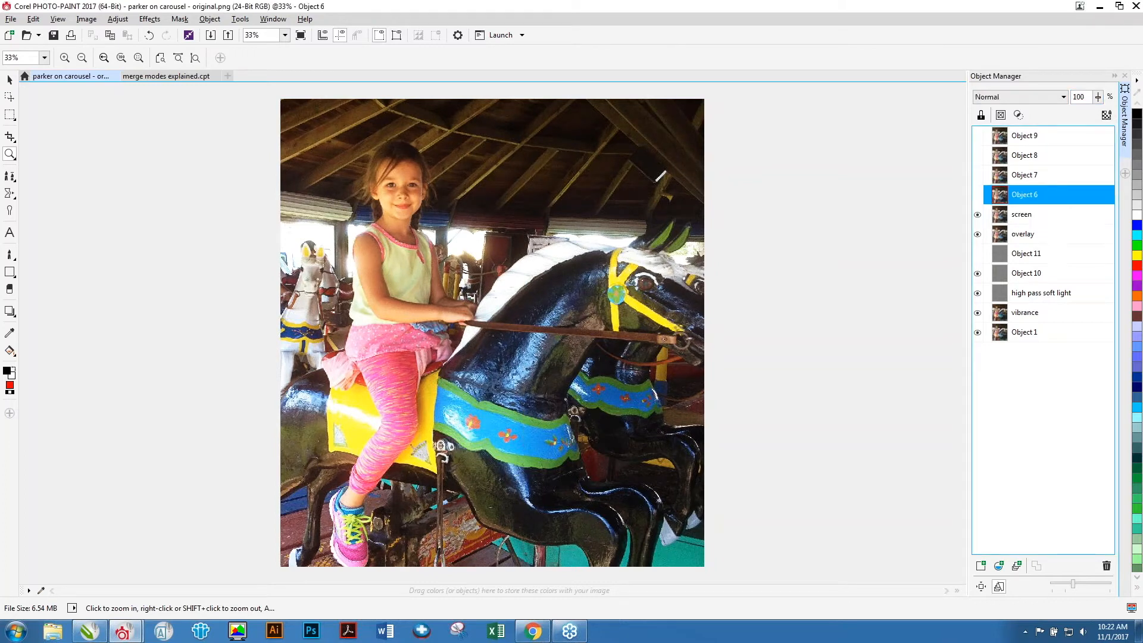
double_click(1036, 200)
type("color balance soft light")
key("Return")
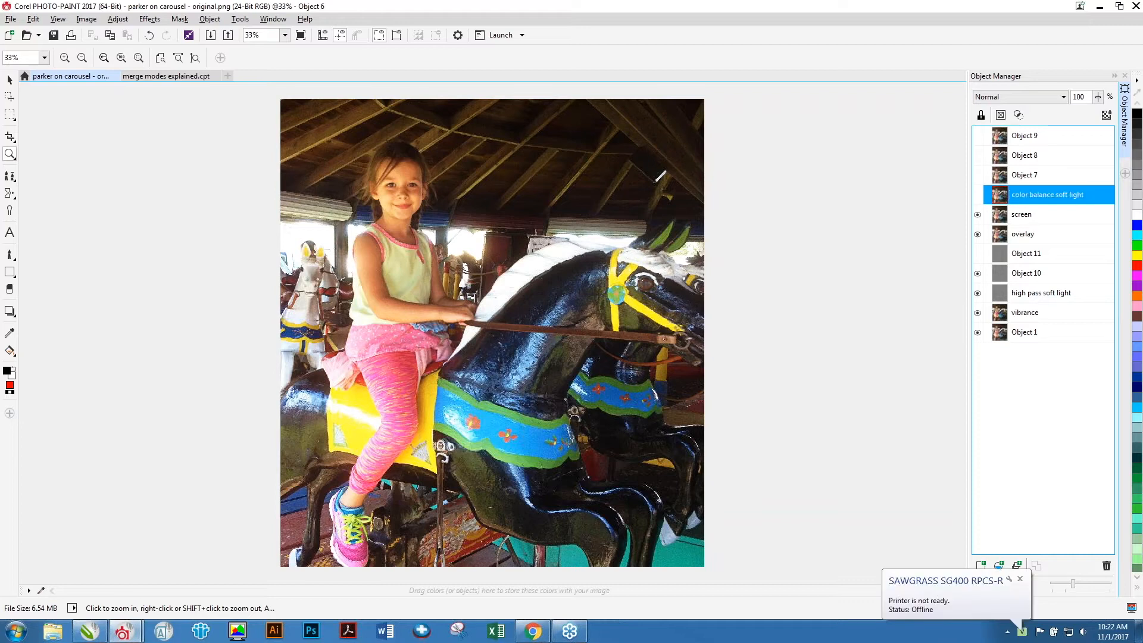
left_click(977, 195)
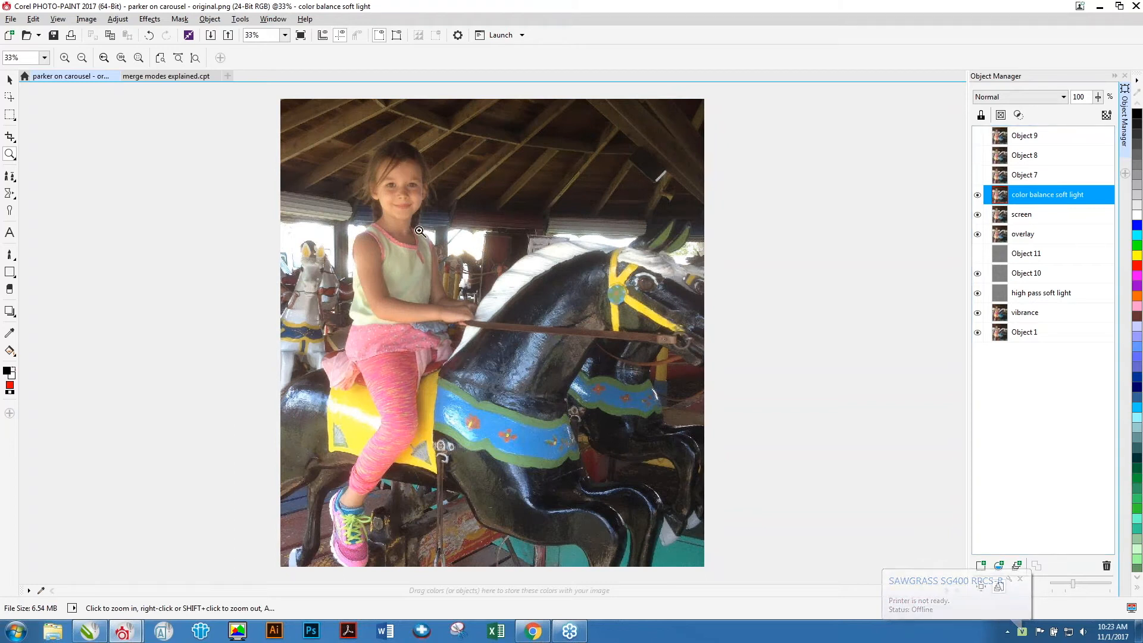
Desaturate the color balance soft light object.
left_click(118, 19)
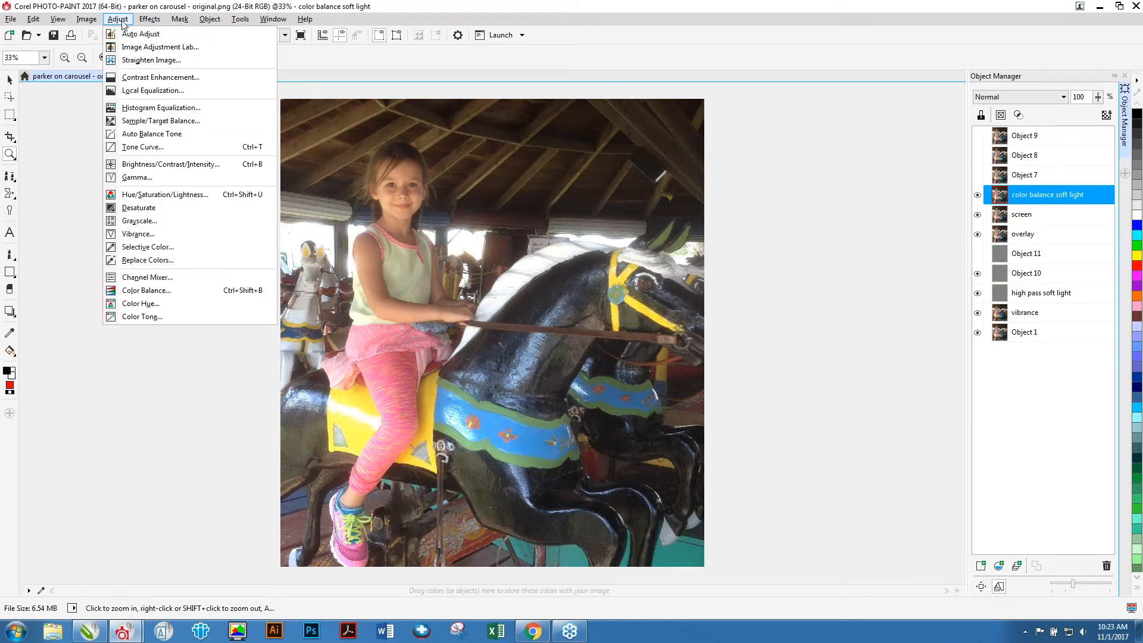
left_click(137, 209)
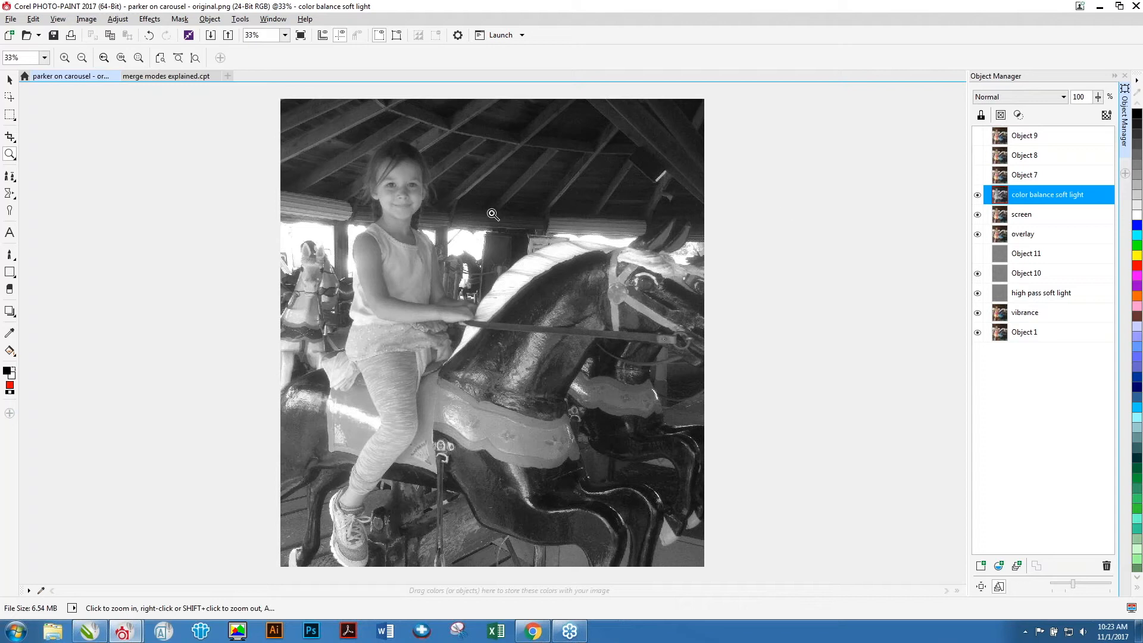
Apply Color Balance to the object with Cyan–Red 23, Magenta–Green 0 and Yellow–Blue -26.
left_click(117, 19)
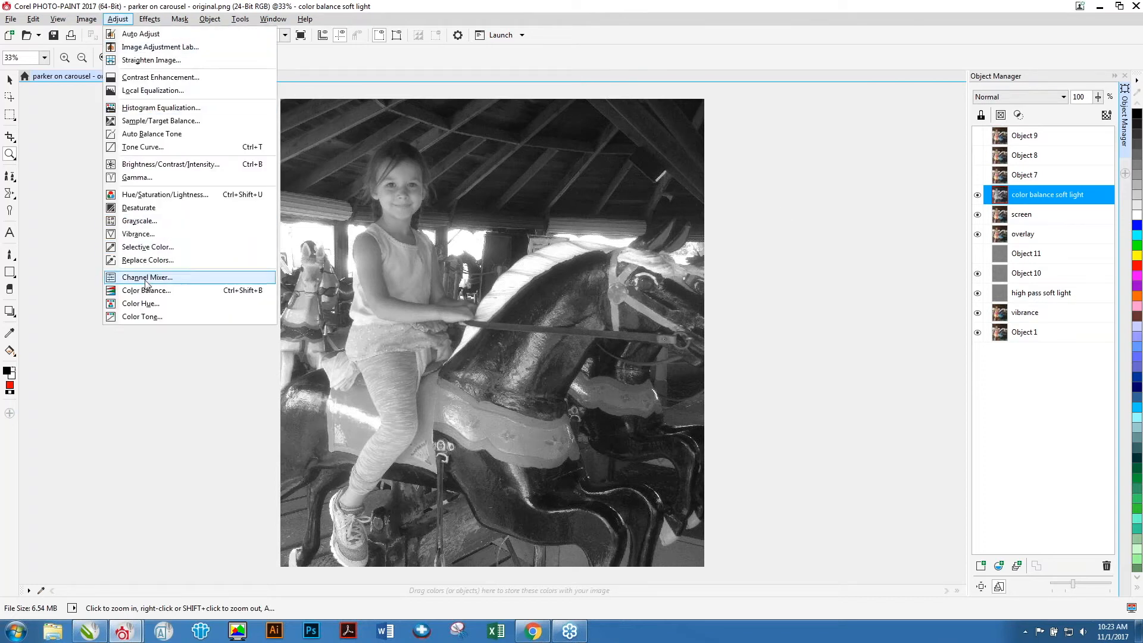
left_click(159, 293)
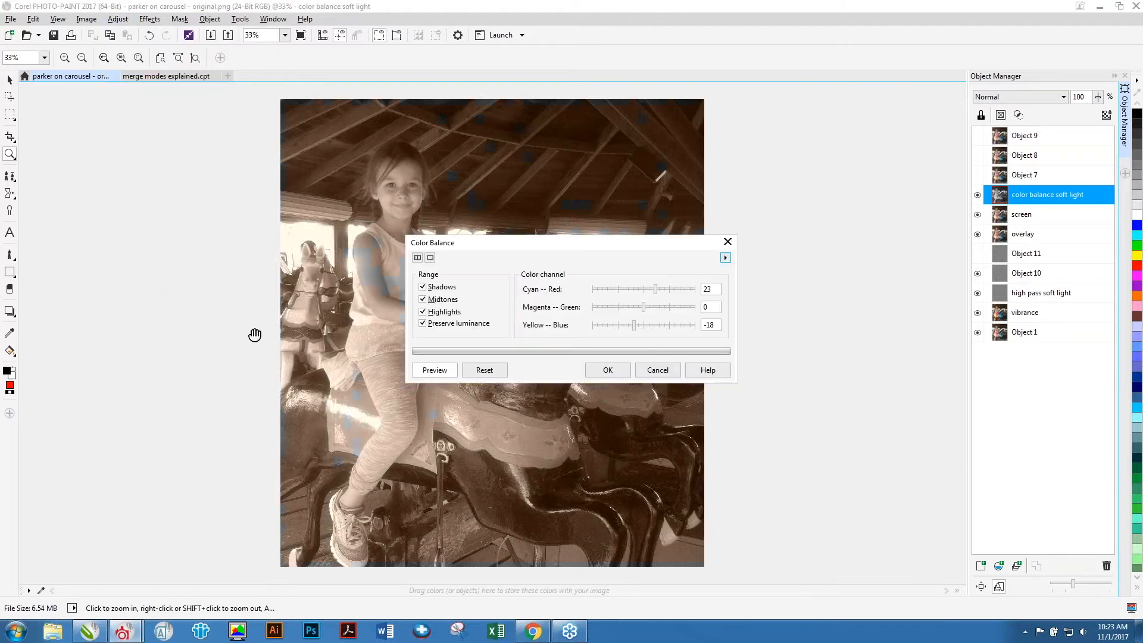
left_click(485, 370)
left_click_drag(557, 250, 716, 95)
left_click(816, 136)
left_click_drag(803, 169, 792, 173)
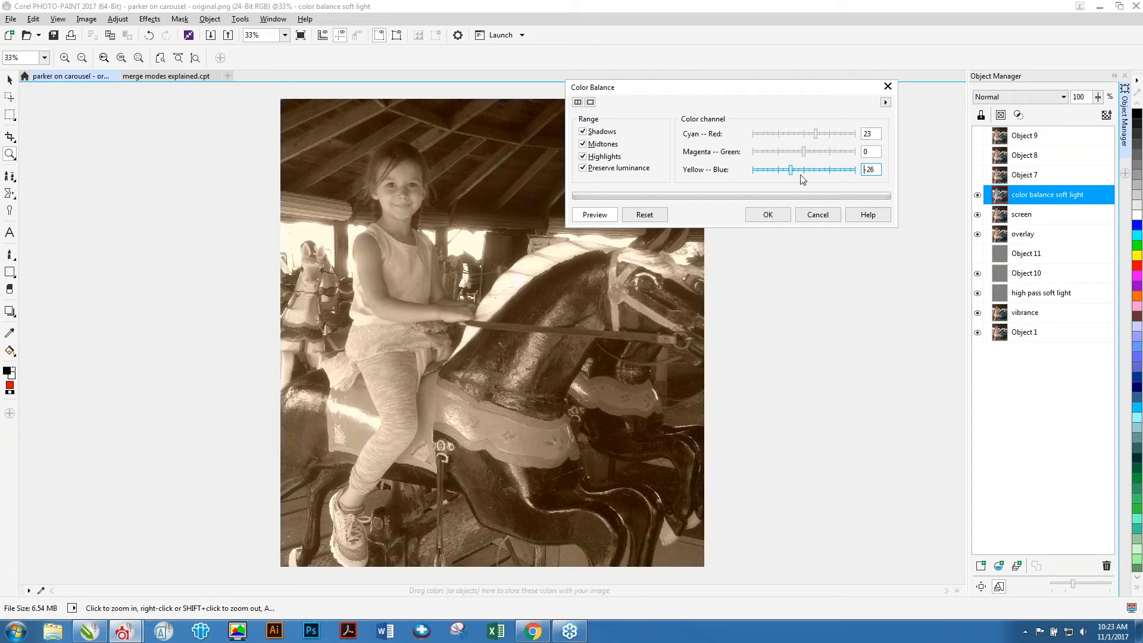
left_click(769, 214)
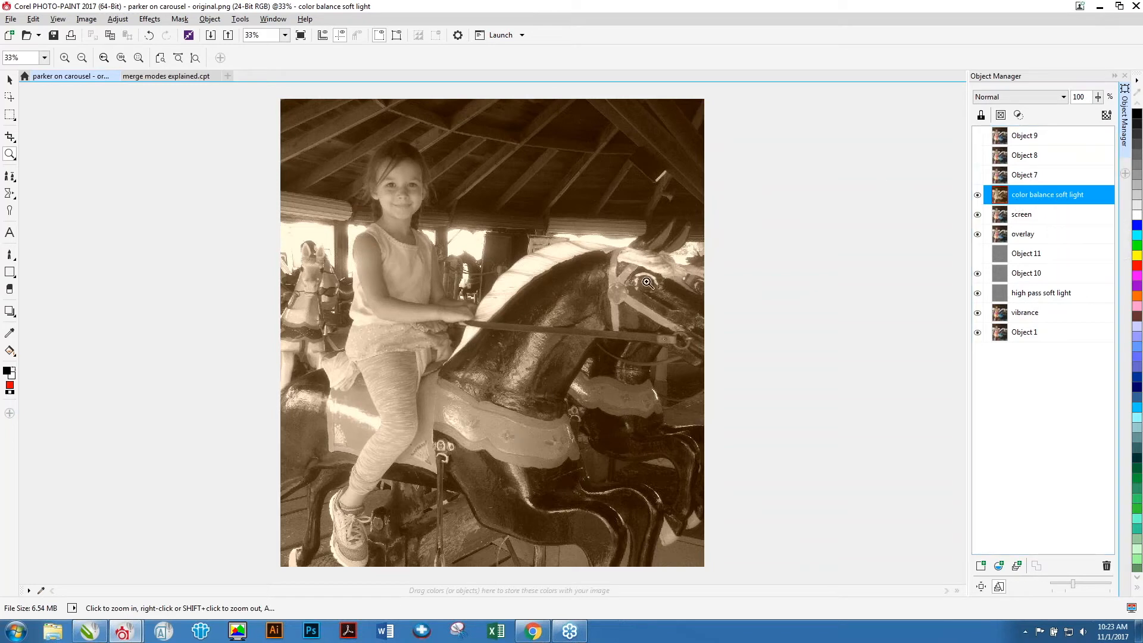
Set the color balance soft light object's merge mode to Soft Light and toggle its visibility to compare.
left_click(1061, 99)
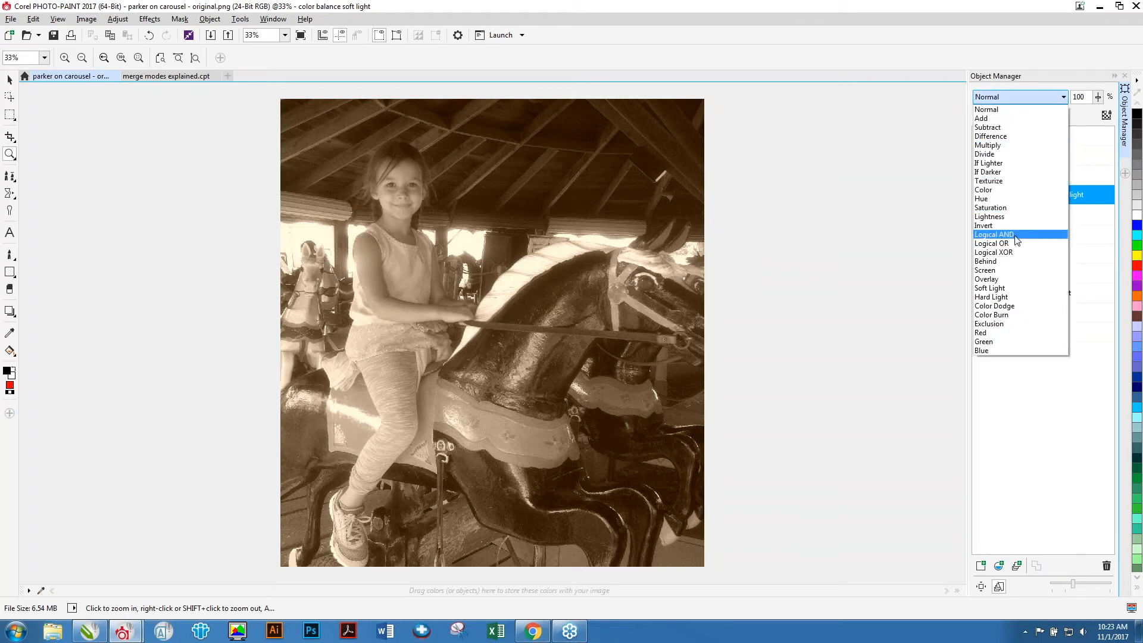
left_click(1000, 289)
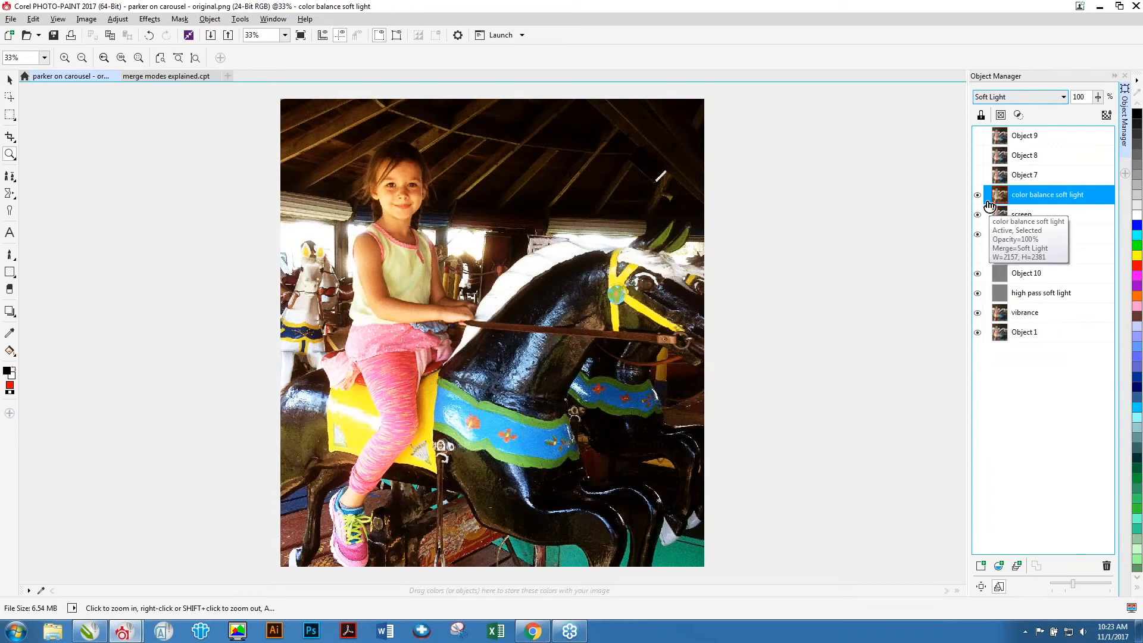
left_click(978, 194)
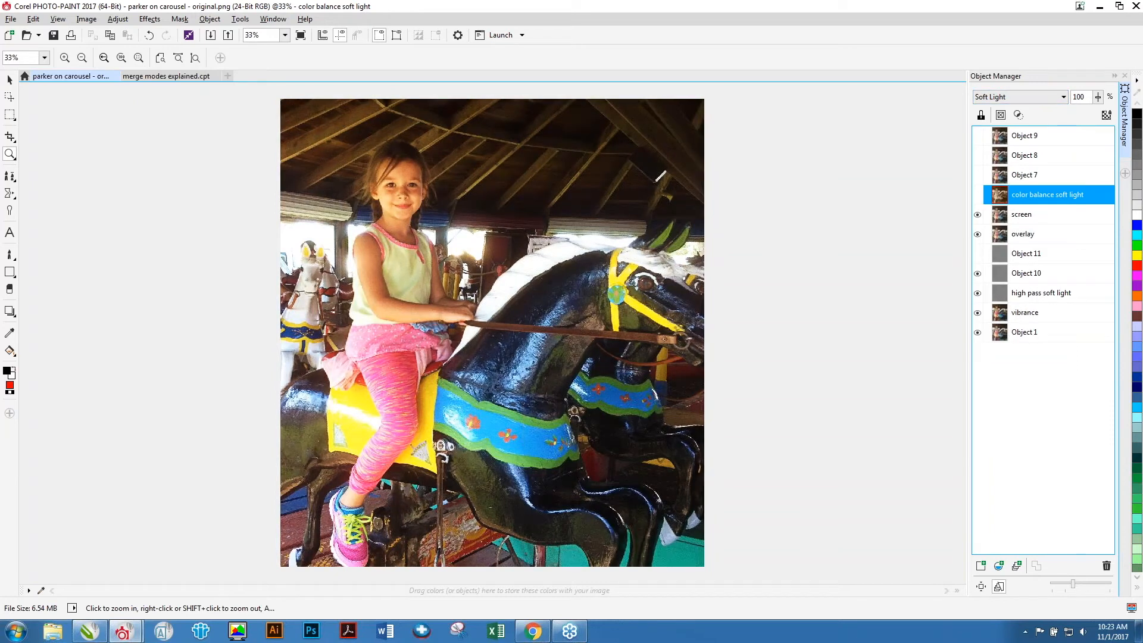
left_click(977, 195)
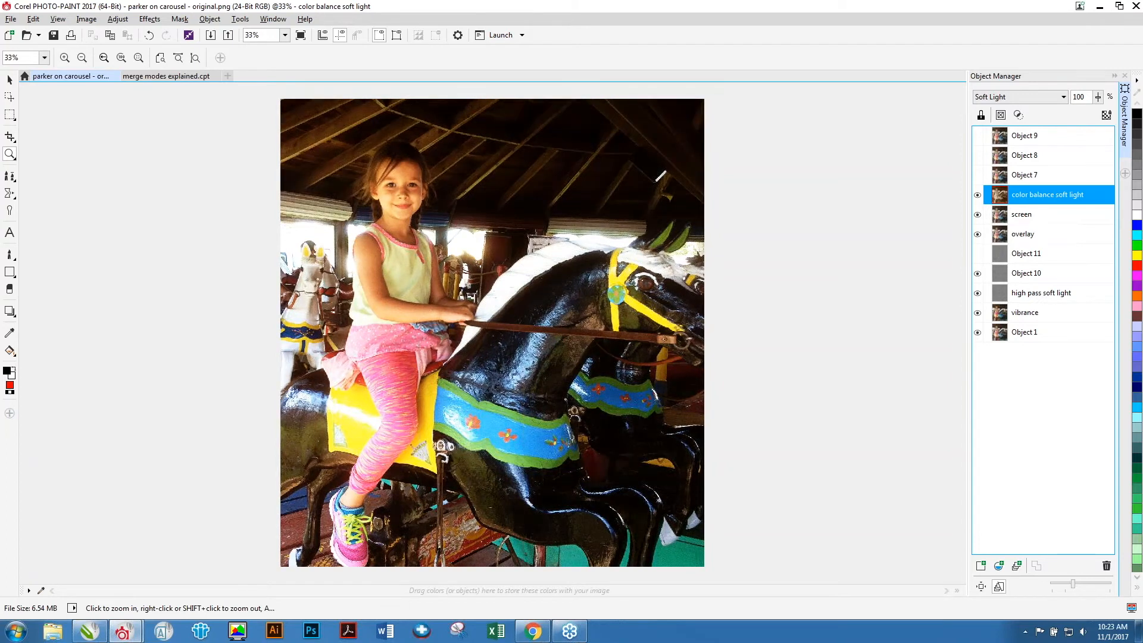
Compare the color balance soft light object on and off close up and set its opacity to 57%.
left_click_drag(358, 152, 533, 360)
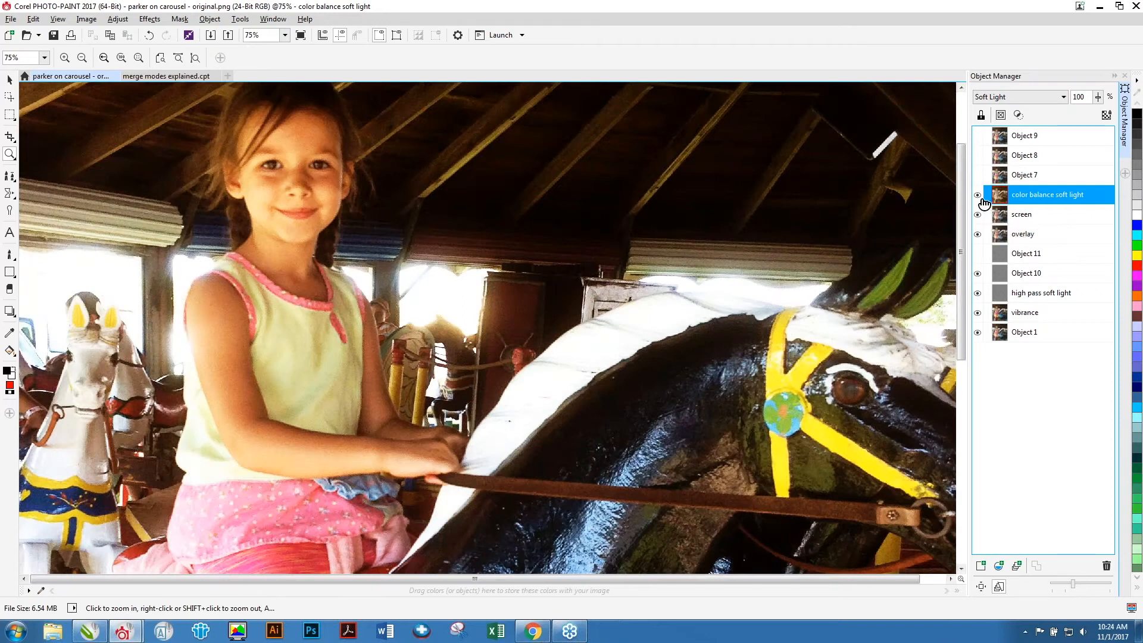
left_click(978, 195)
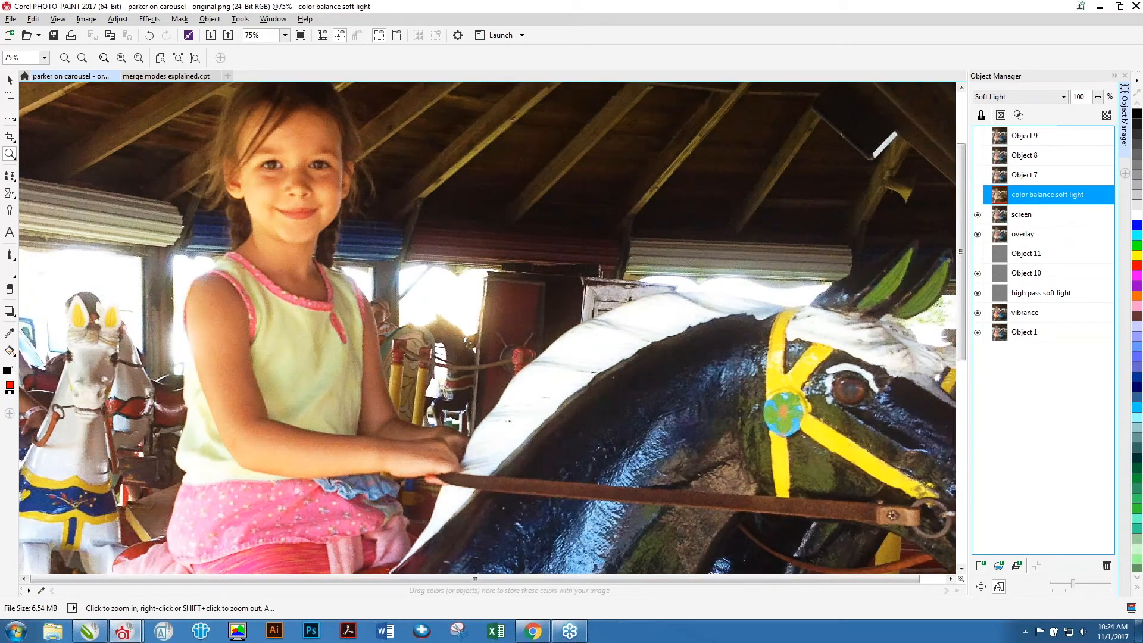
left_click(977, 194)
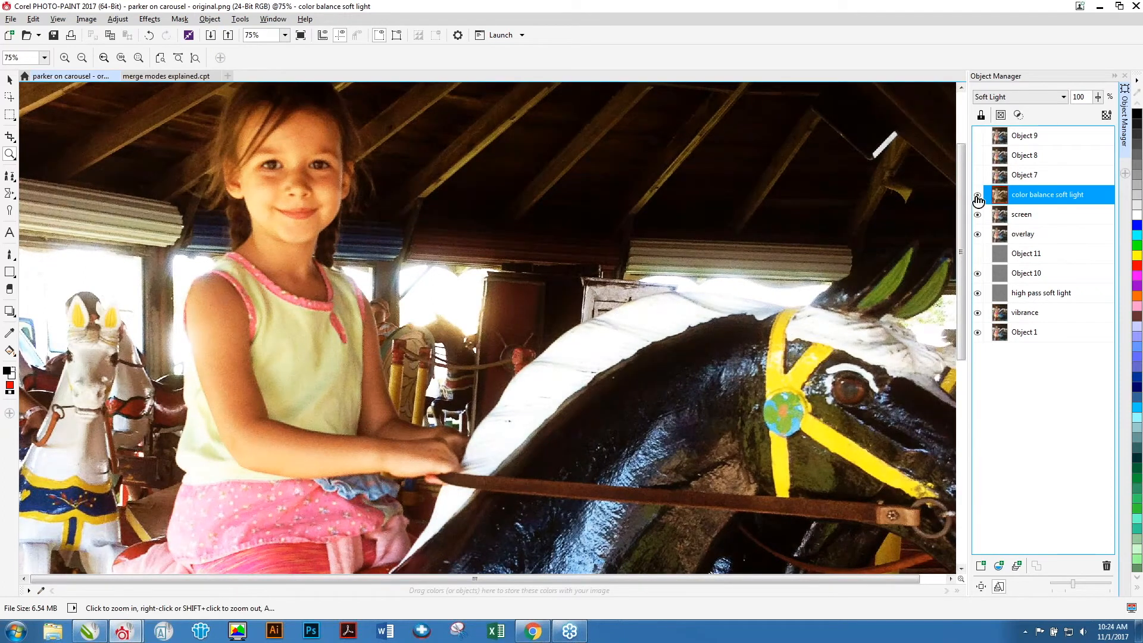
scroll(848, 224, "down", 1)
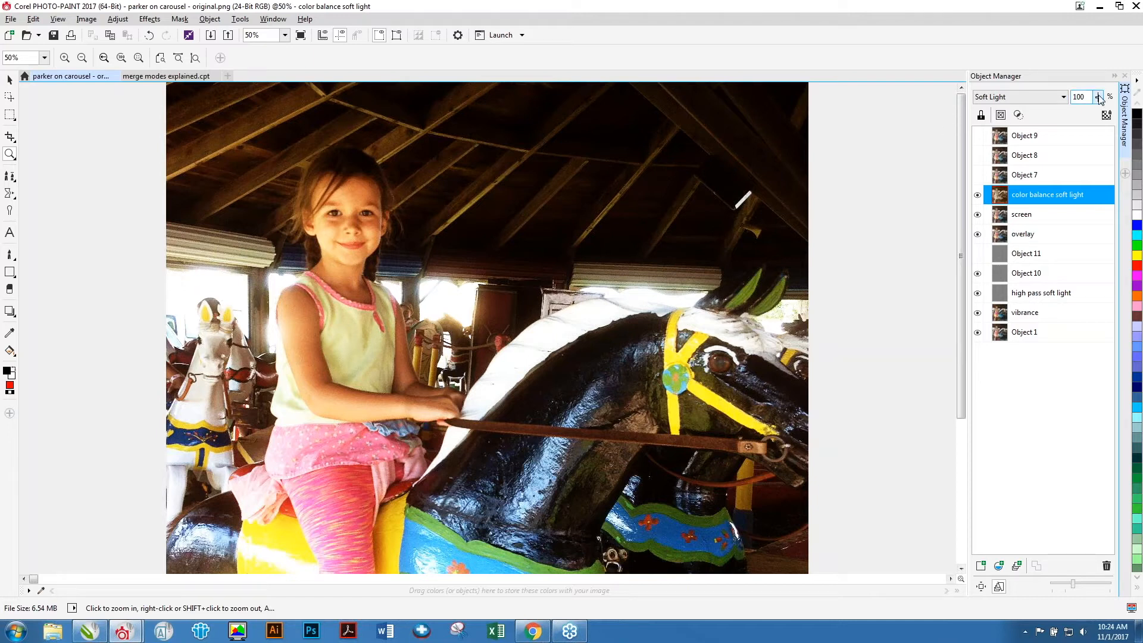
left_click_drag(1099, 101, 1075, 109)
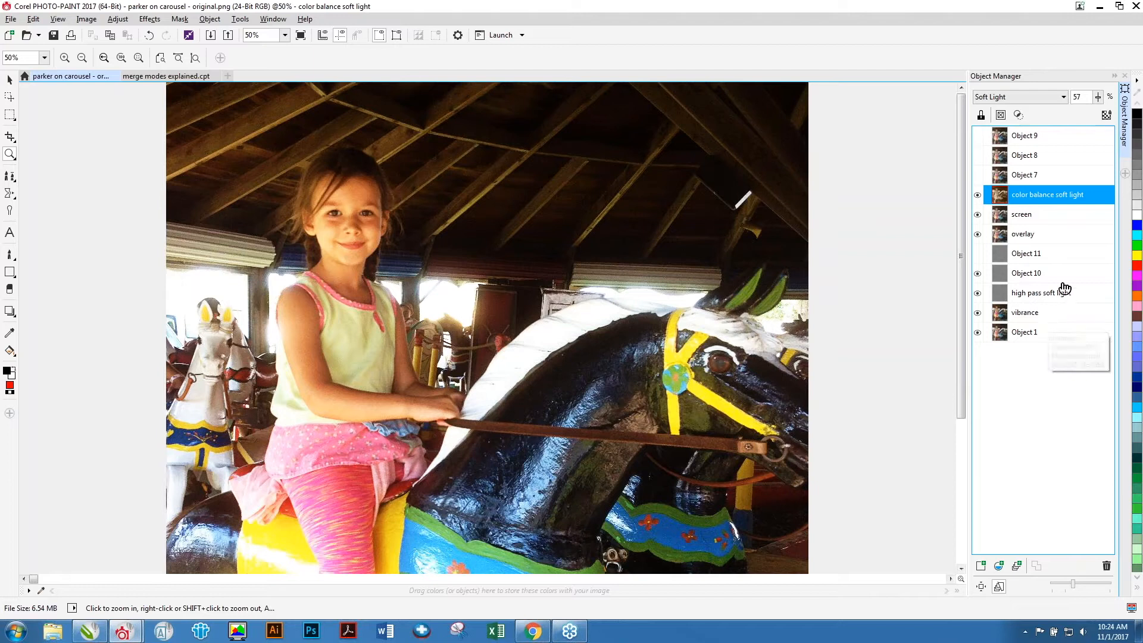
Rename Object 7 as "custom brush".
left_click(1025, 175)
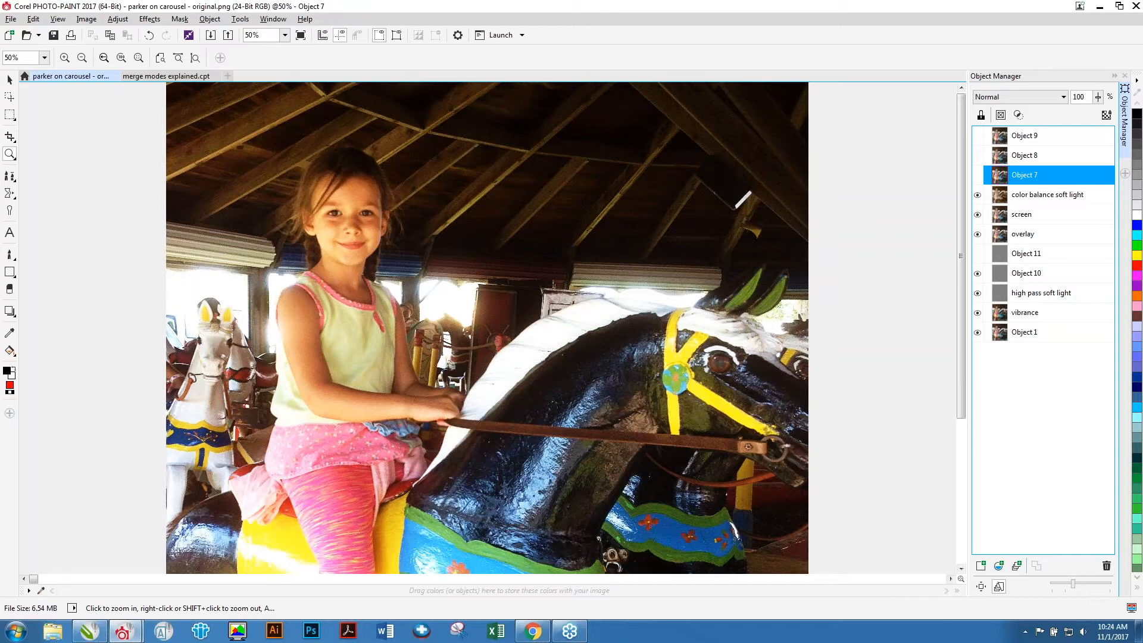
double_click(1025, 175)
type("custom bu")
key("BackSpace")
type("rush")
key("Return")
right_click(520, 394)
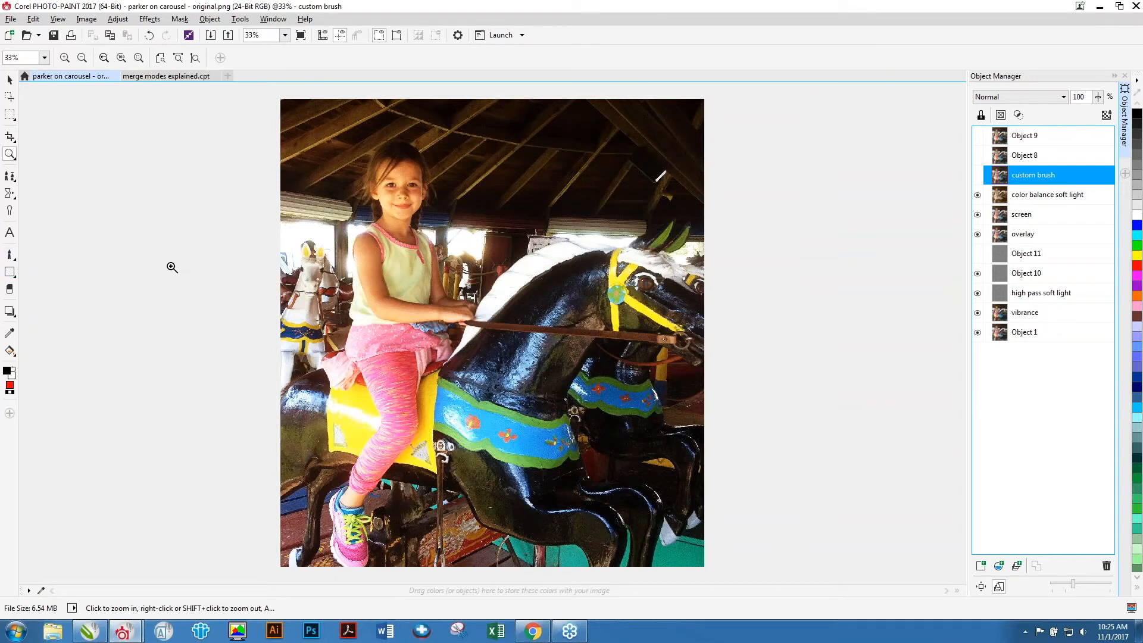
left_click(1061, 97)
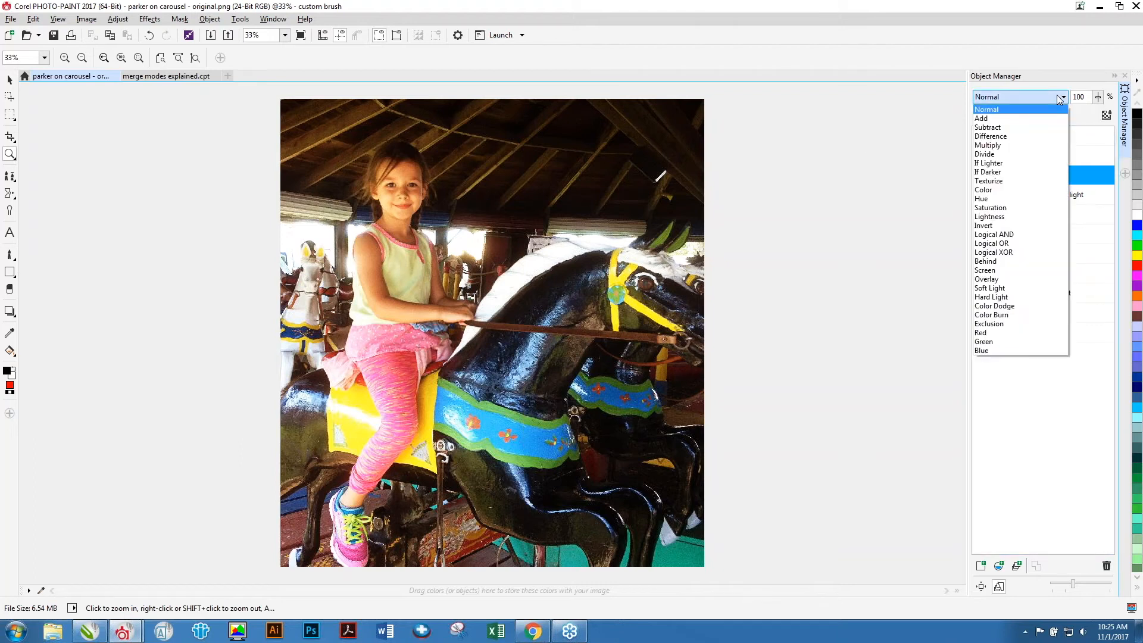
left_click(1007, 290)
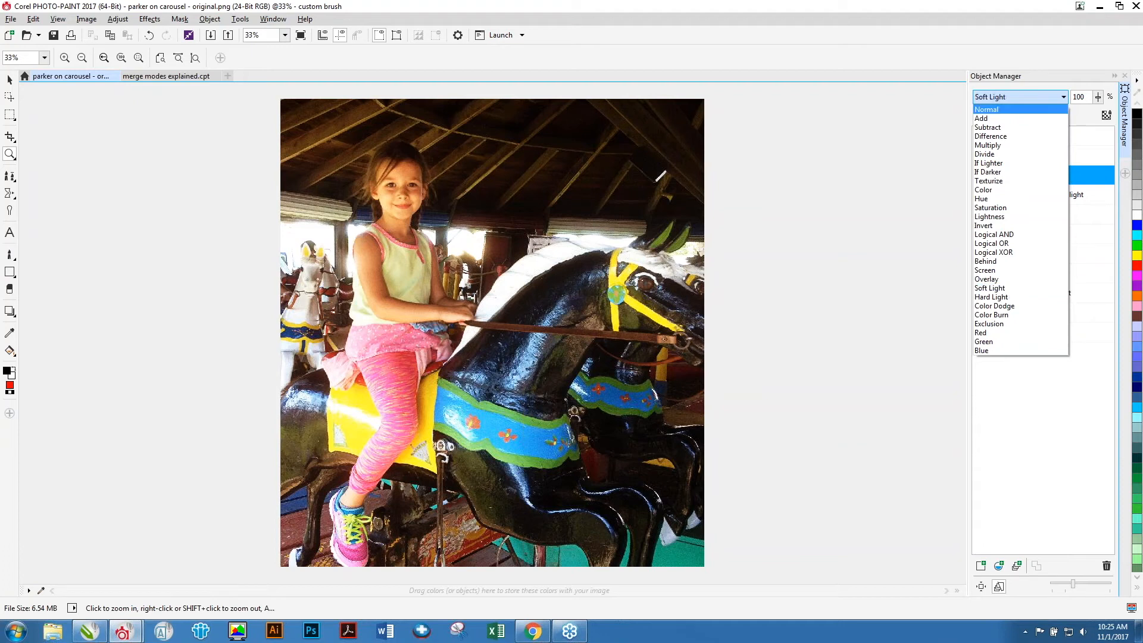
left_click(1059, 100)
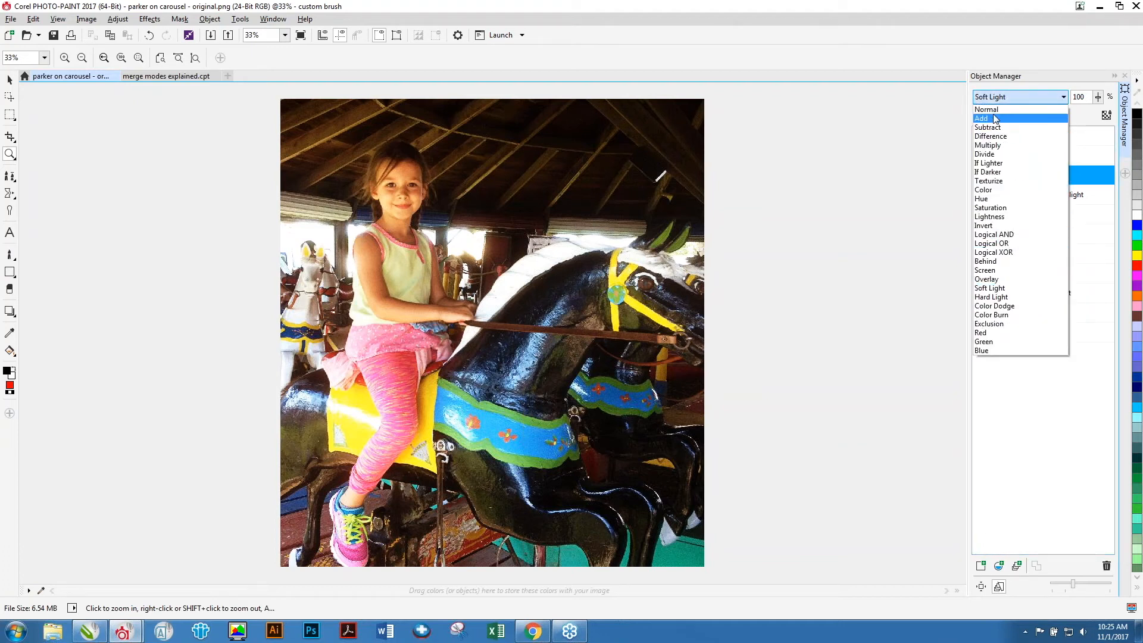
left_click(987, 110)
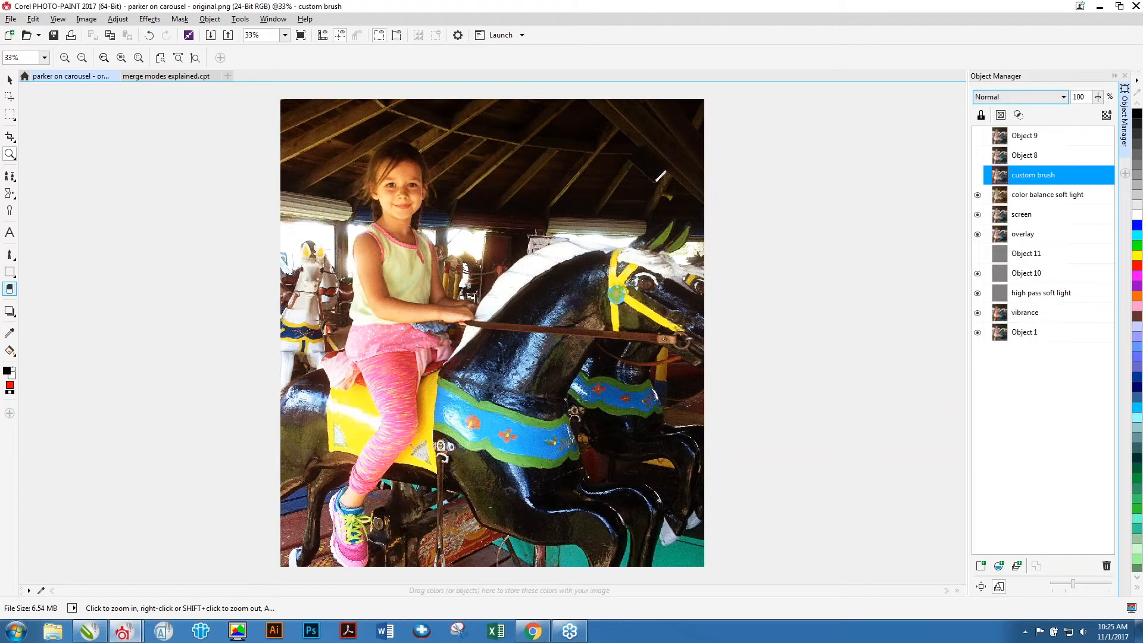
Choose the Custom Art Brush and set its size to 400.
left_click(11, 255)
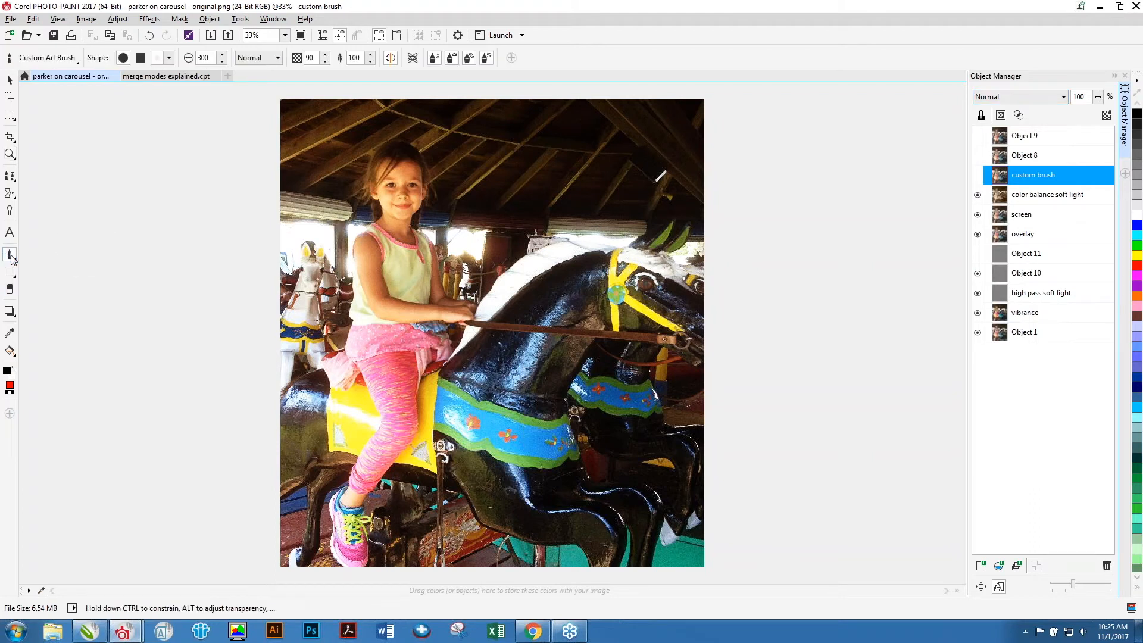
left_click(207, 57)
double_click(206, 57)
type("400")
key("Return")
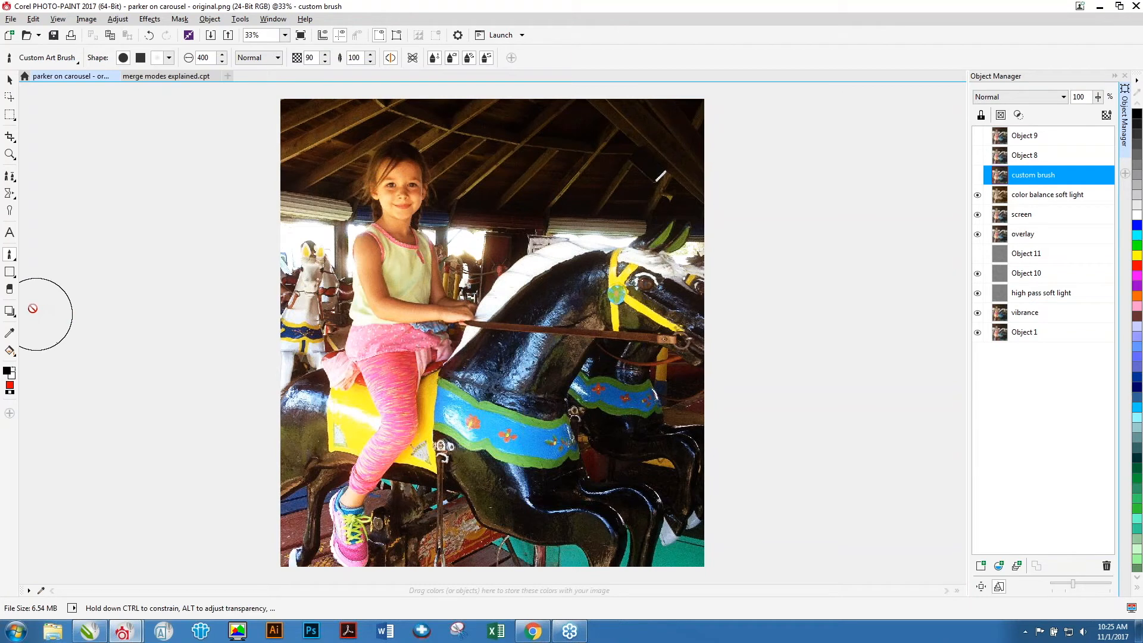
Set the fill color to black.
double_click(10, 387)
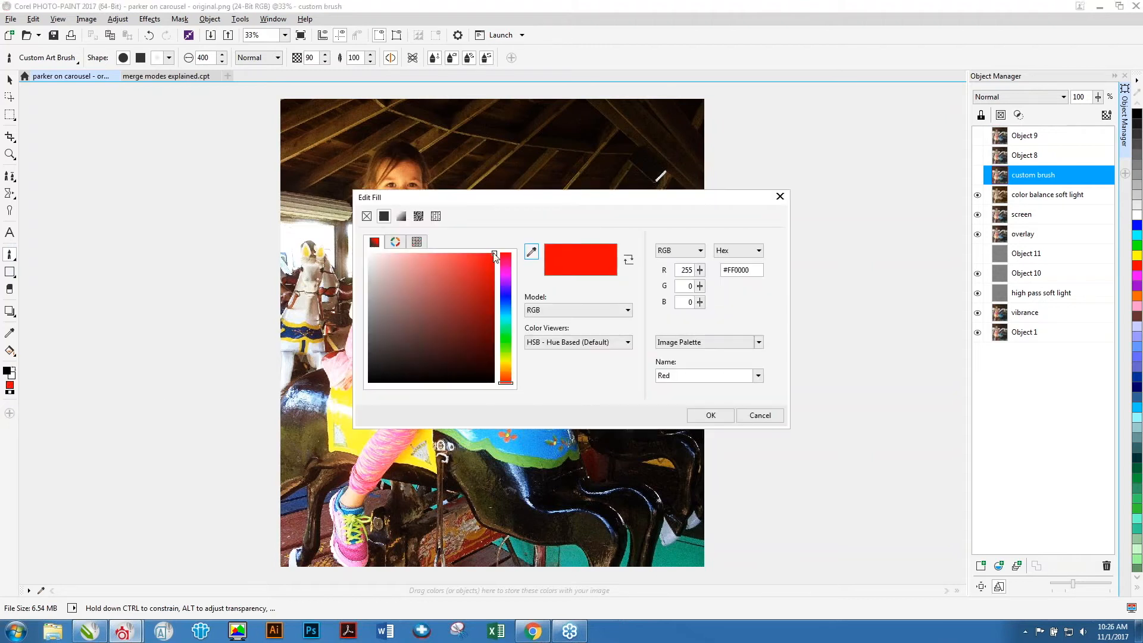
mouse_move(484, 263)
left_mouse_down()
mouse_move(475, 289)
mouse_move(358, 397)
left_mouse_up()
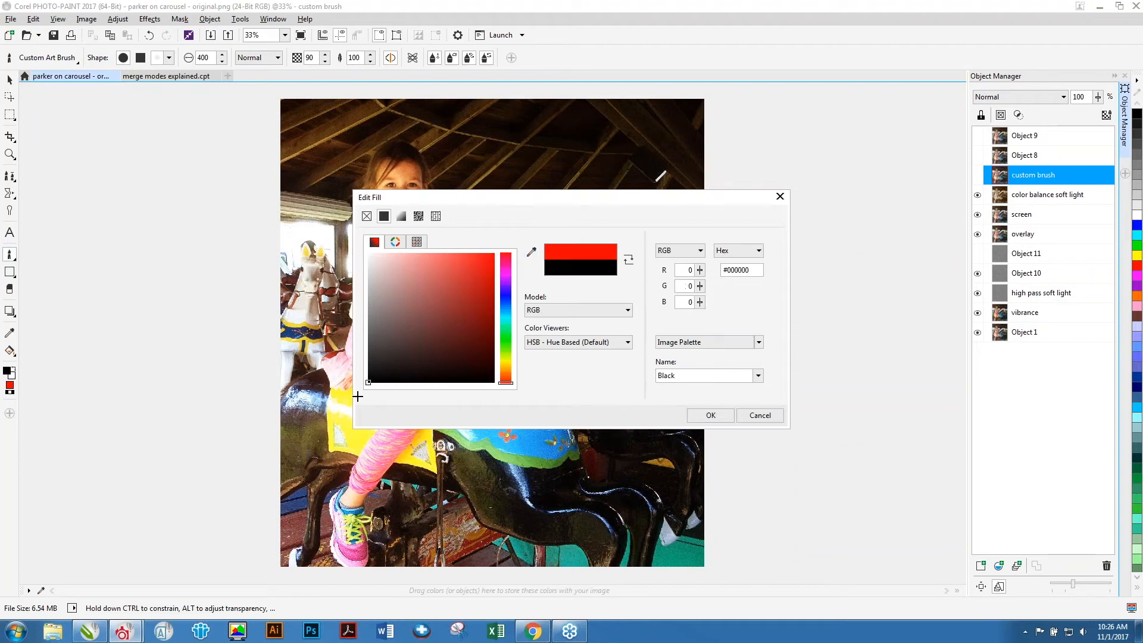
left_click(686, 269)
left_click(711, 416)
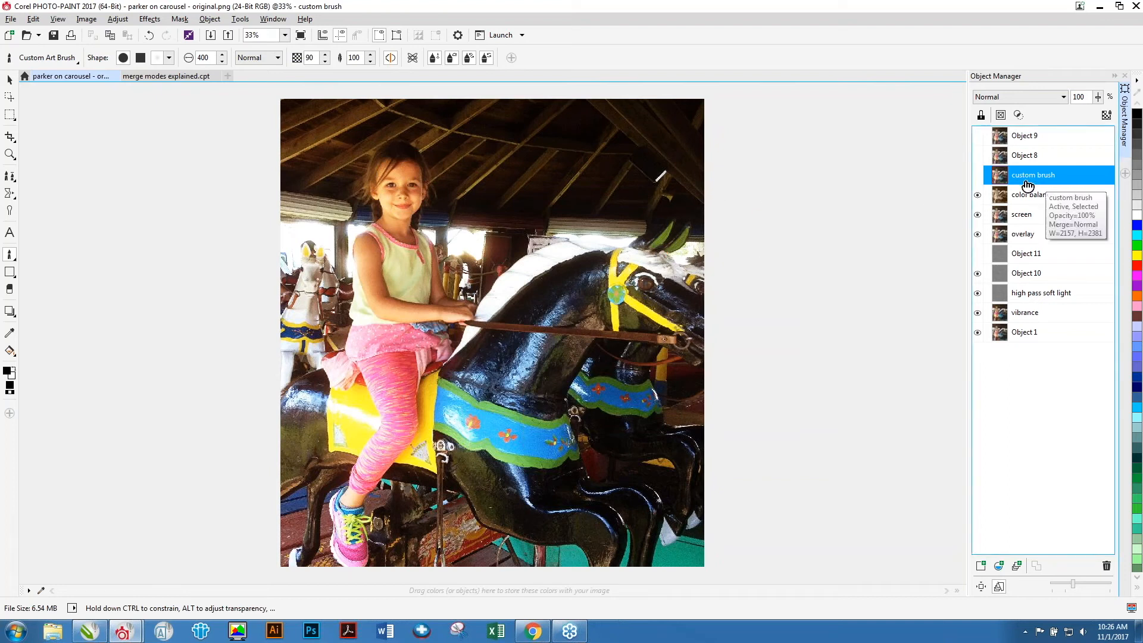
Try painting dark strokes on the shown custom brush object, then undo both strokes.
left_click(976, 174)
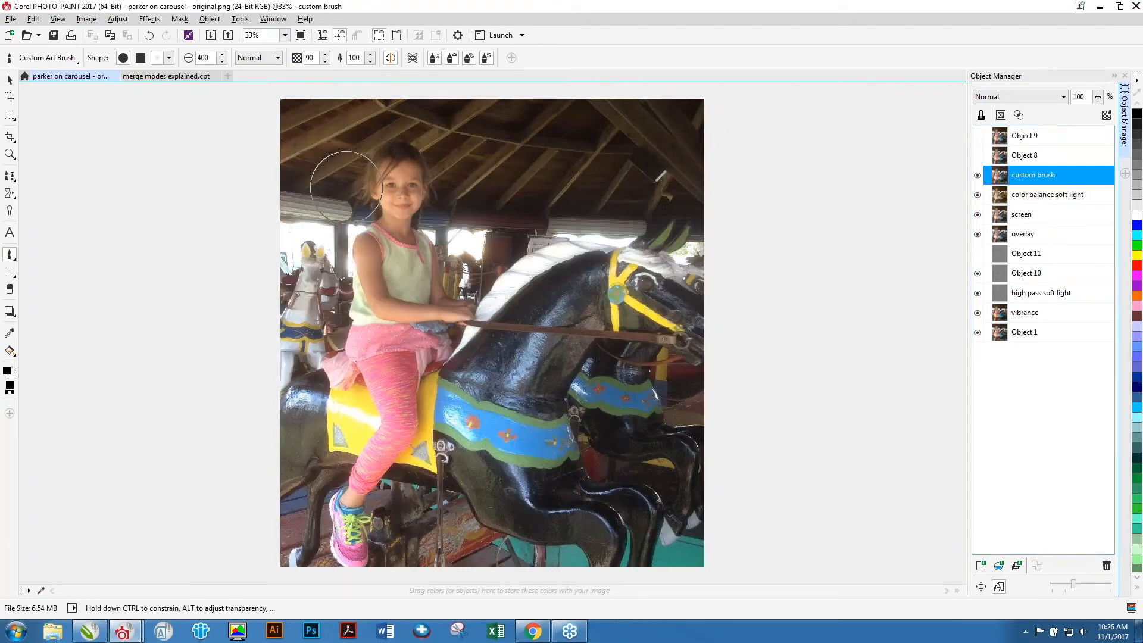
mouse_move(323, 265)
left_mouse_down()
mouse_move(318, 177)
mouse_move(297, 266)
mouse_move(298, 238)
mouse_move(307, 381)
mouse_move(325, 196)
left_mouse_up()
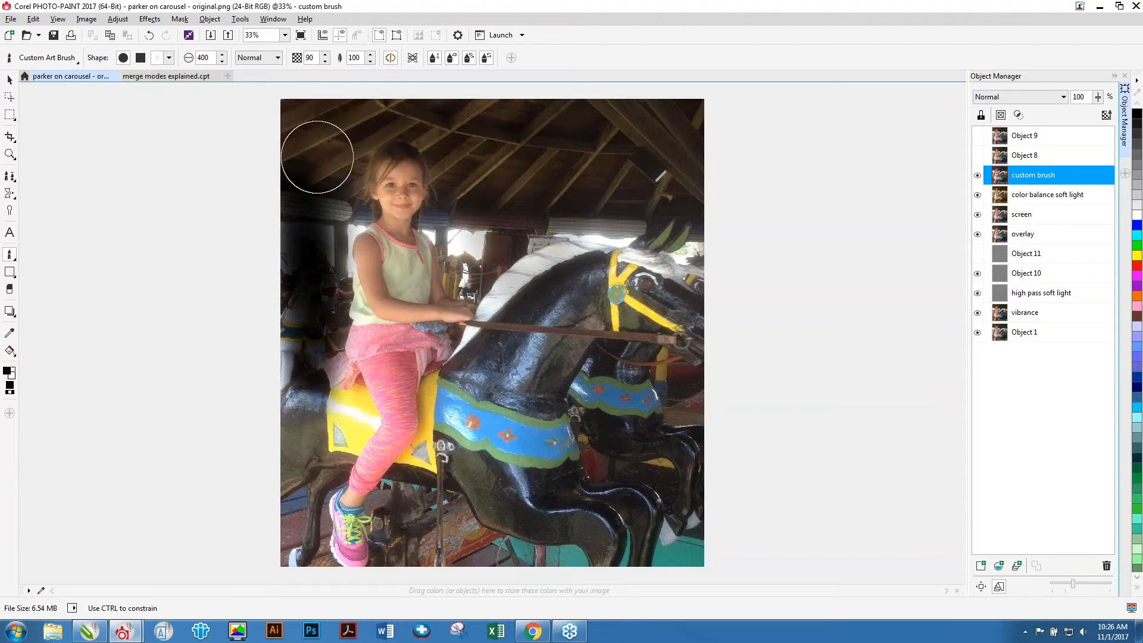
mouse_move(610, 331)
left_mouse_down()
mouse_move(572, 270)
mouse_move(524, 280)
mouse_move(503, 313)
left_mouse_up()
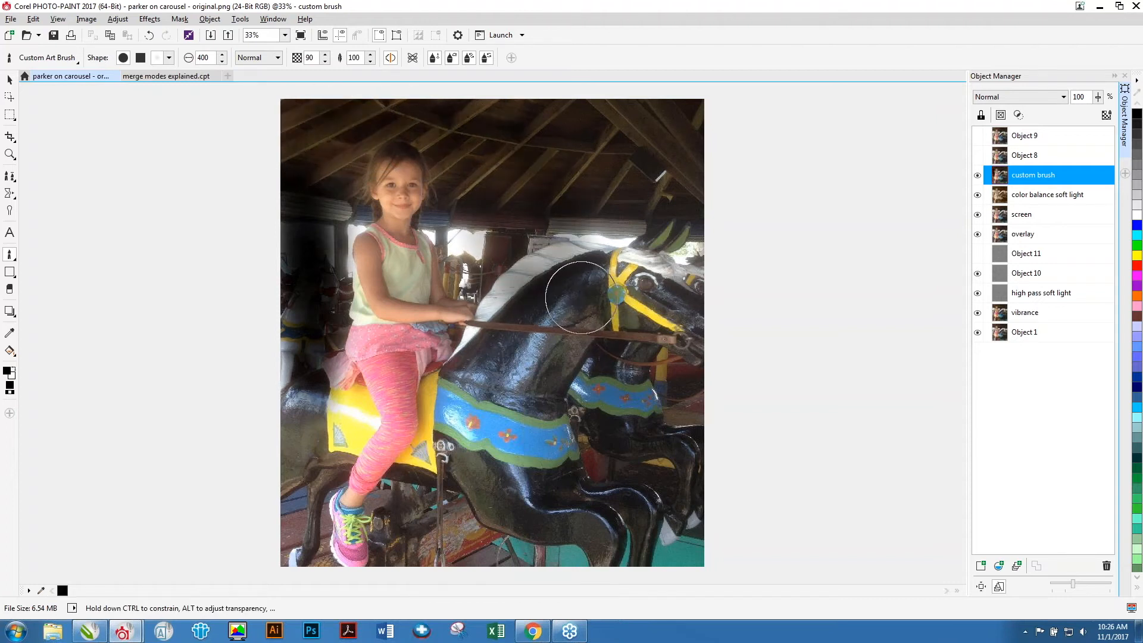
key("ctrl+z")
key("ctrl+z")
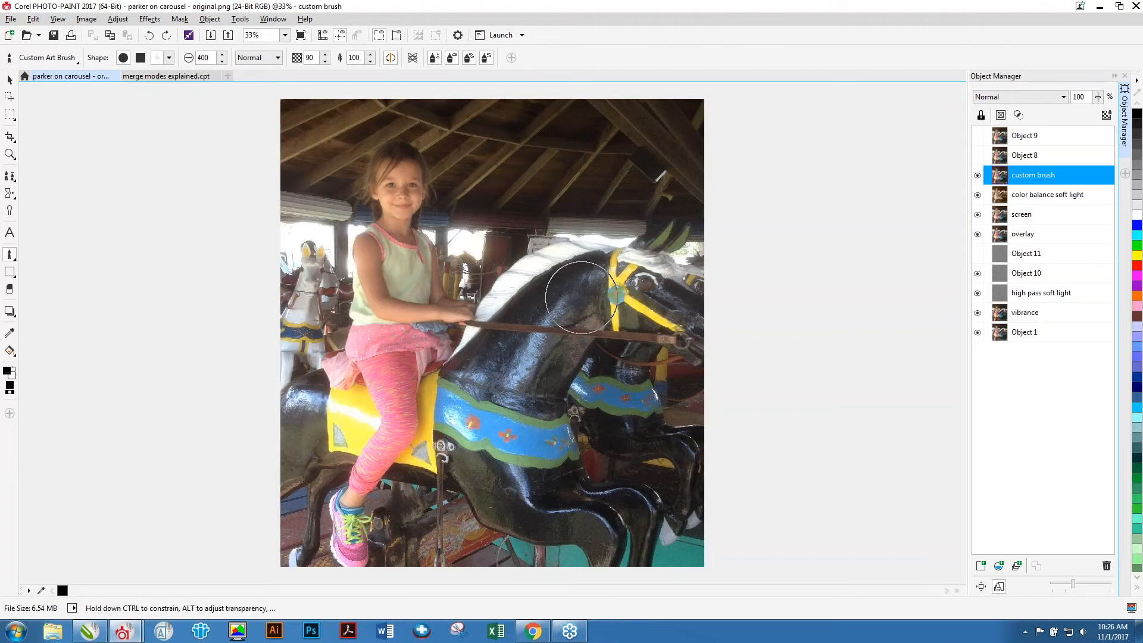
Set the custom brush object's merge mode to Soft Light and paint a stroke over the horse's head.
left_click(1039, 96)
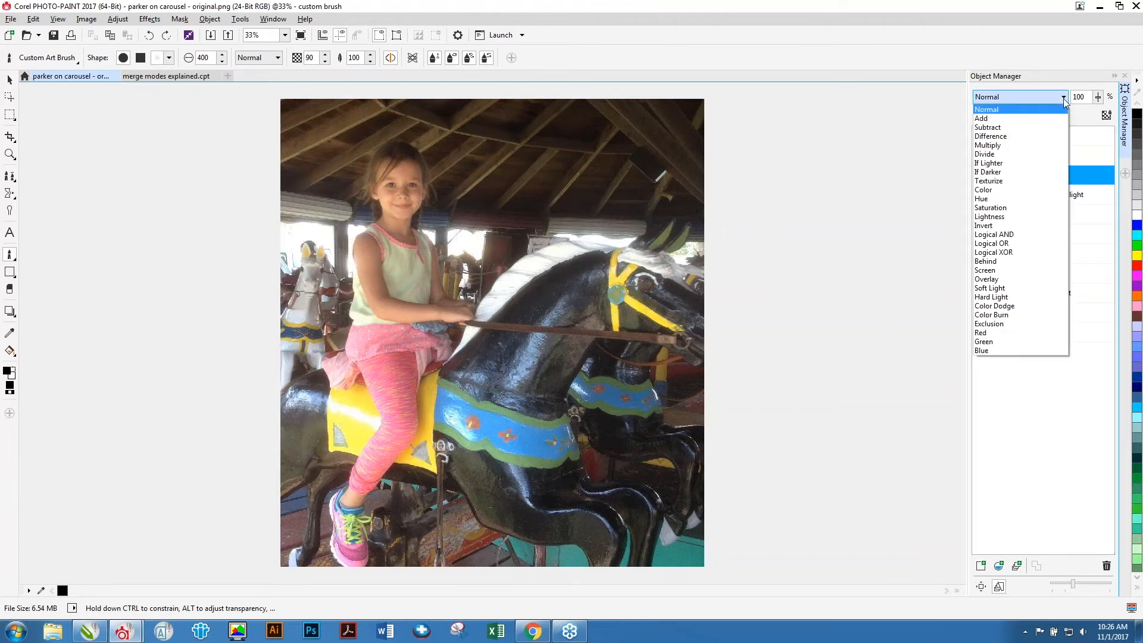
left_click(1012, 289)
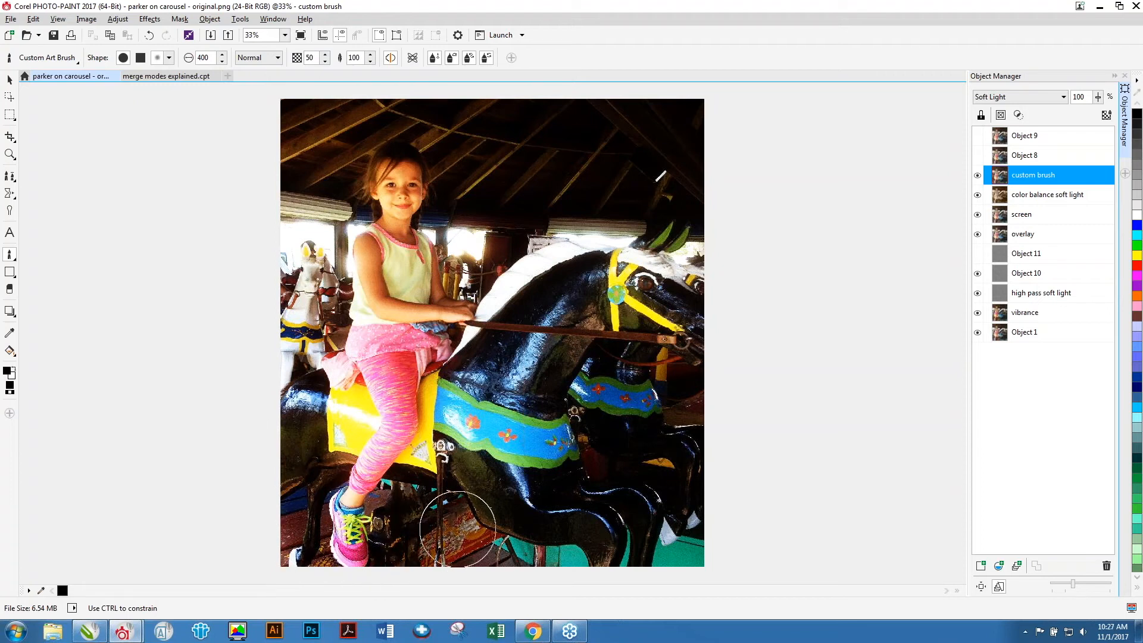
mouse_move(685, 381)
left_mouse_down()
mouse_move(695, 281)
mouse_move(649, 257)
left_mouse_up()
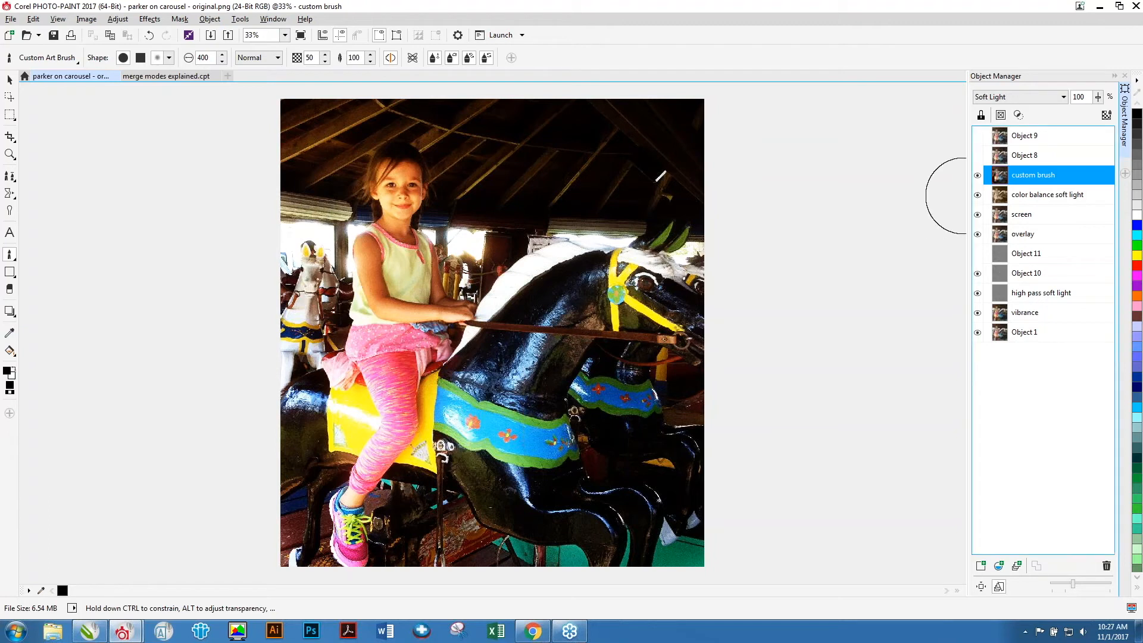
Add a new object above Object 8, undoing a test stroke painted on it.
left_click(1029, 156)
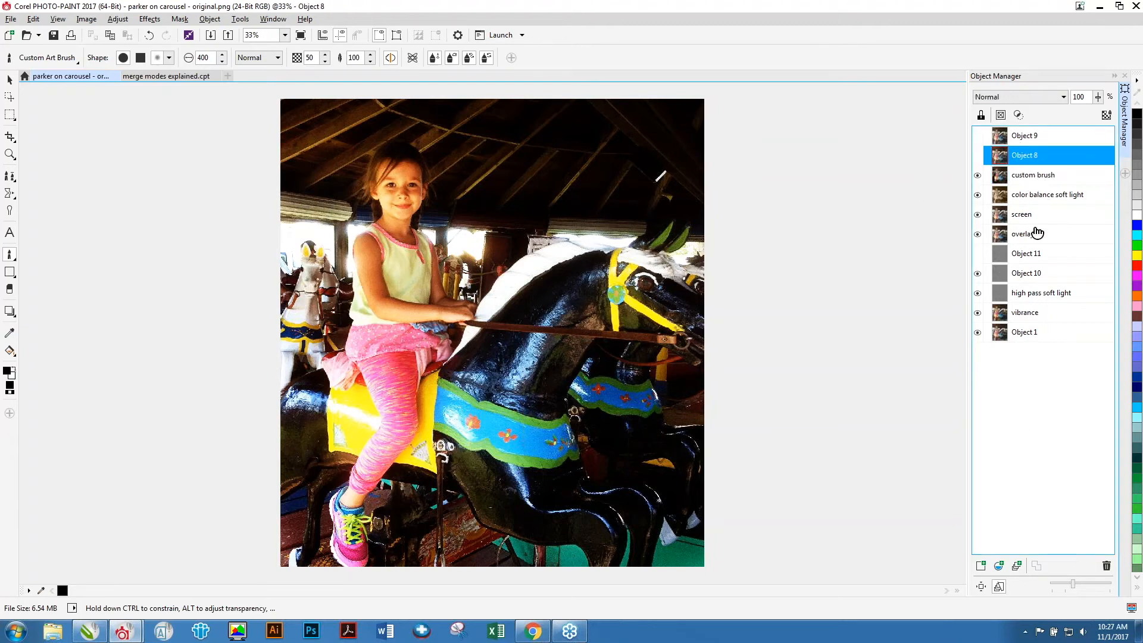
left_click(981, 566)
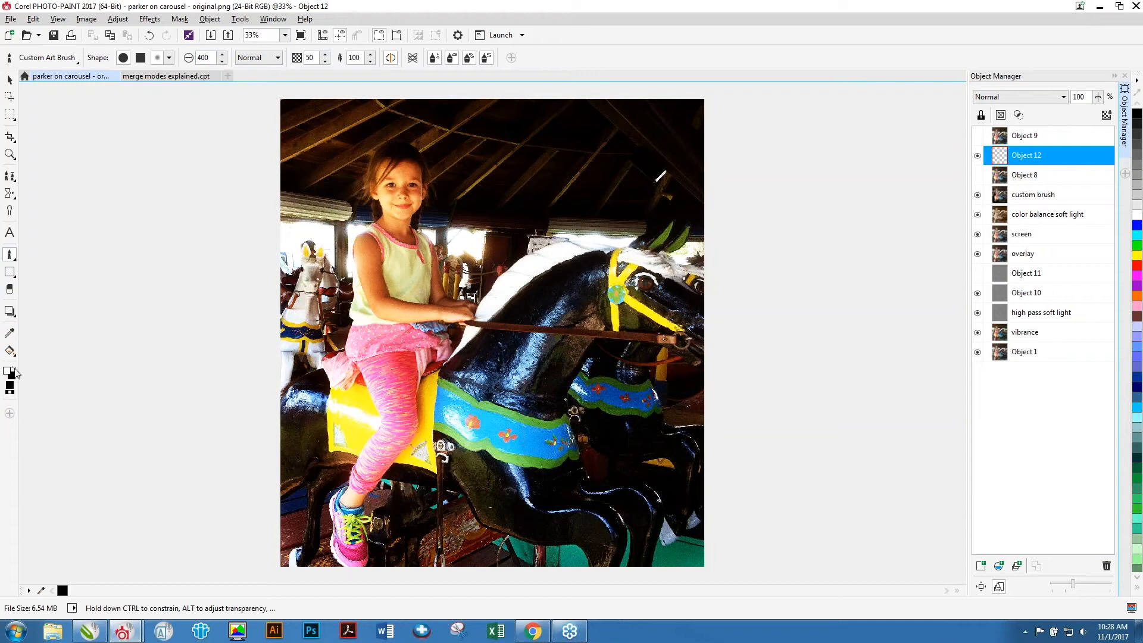
mouse_move(536, 150)
left_mouse_down()
mouse_move(683, 112)
mouse_move(524, 98)
mouse_move(488, 113)
mouse_move(603, 141)
mouse_move(649, 128)
left_mouse_up()
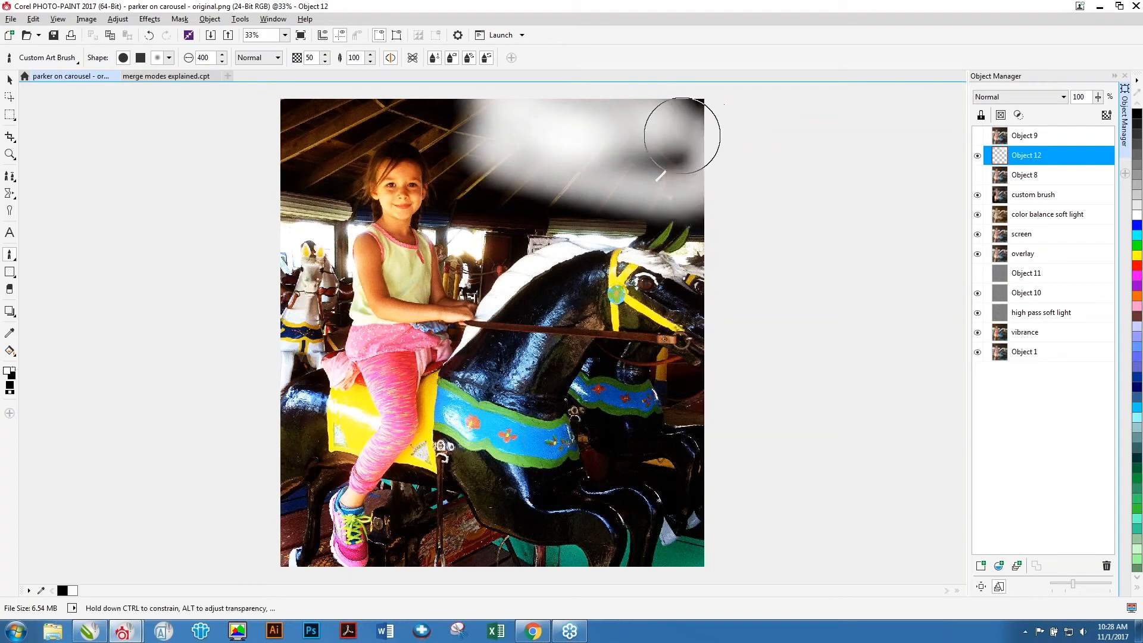
key("ctrl+z")
Set the new object's merge mode to Soft Light and paint strokes across the roof above the girl.
left_click(1057, 98)
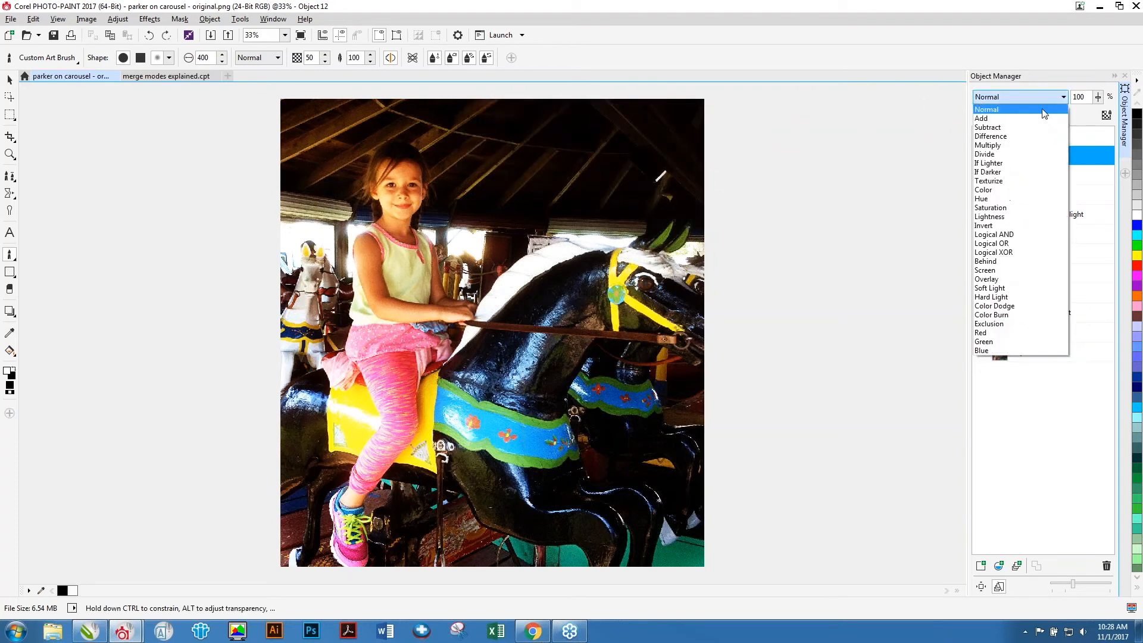
left_click(1003, 289)
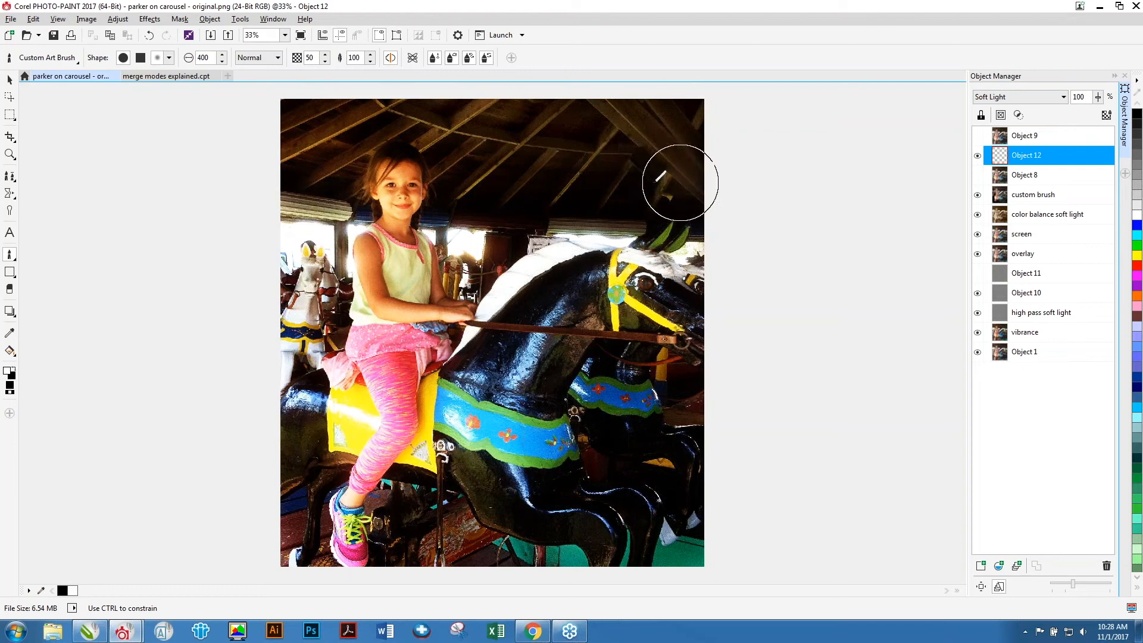
mouse_move(556, 188)
left_mouse_down()
mouse_move(485, 173)
mouse_move(434, 183)
mouse_move(420, 154)
left_mouse_up()
left_click(422, 155)
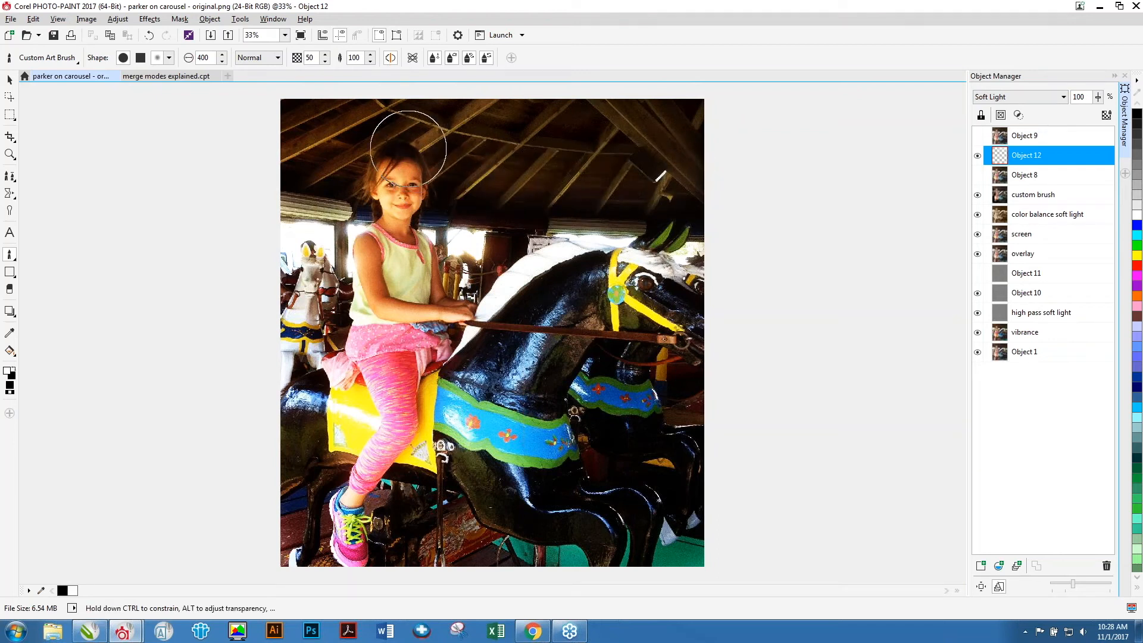
left_click(392, 156)
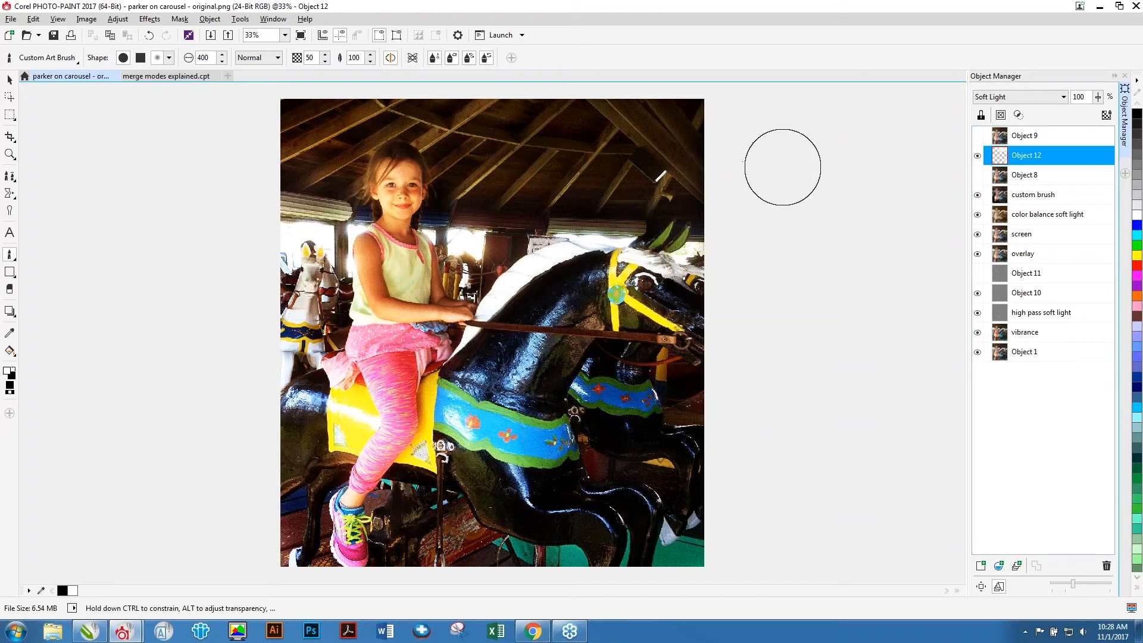
Toggle the custom brush object's visibility to compare the image with and without it.
left_click(977, 194)
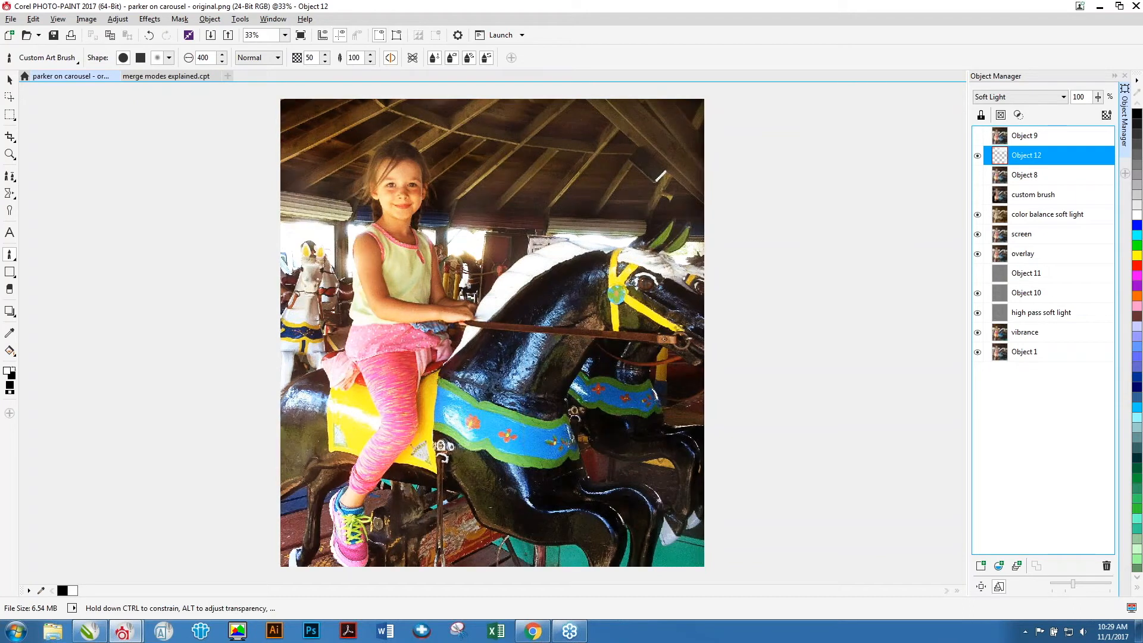
left_click(977, 195)
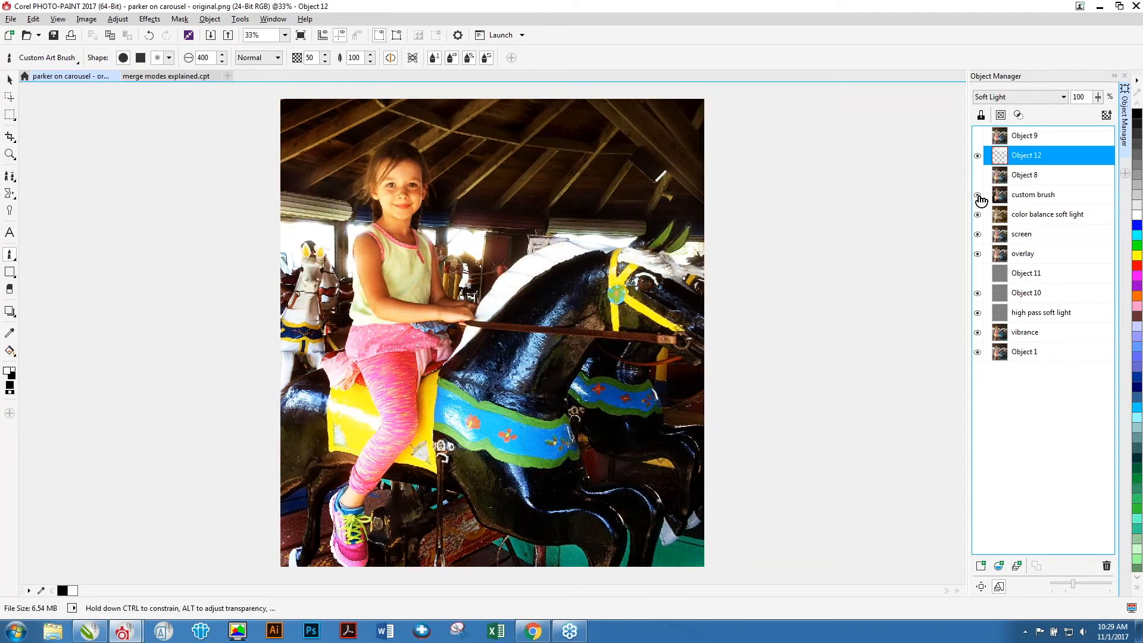
left_click(977, 194)
left_click(977, 194)
Adjust Object 12's opacity with the opacity slider.
left_click(1098, 96)
left_click_drag(1082, 114, 1080, 114)
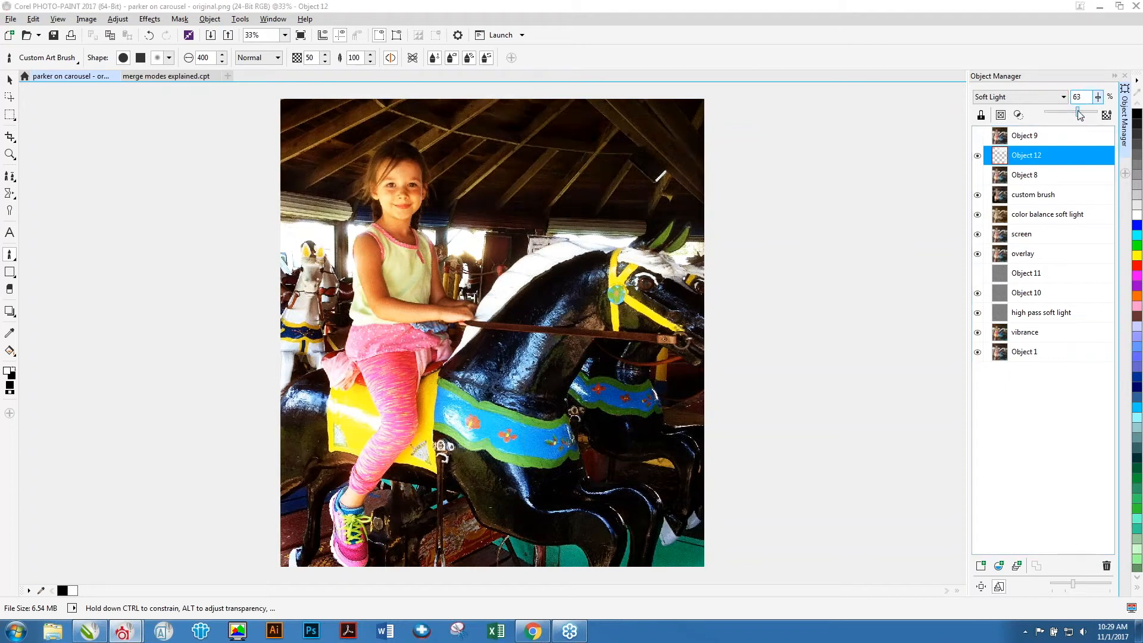
left_click_drag(1082, 109, 1100, 111)
Set the custom brush object's opacity to 48%.
left_click(1029, 196)
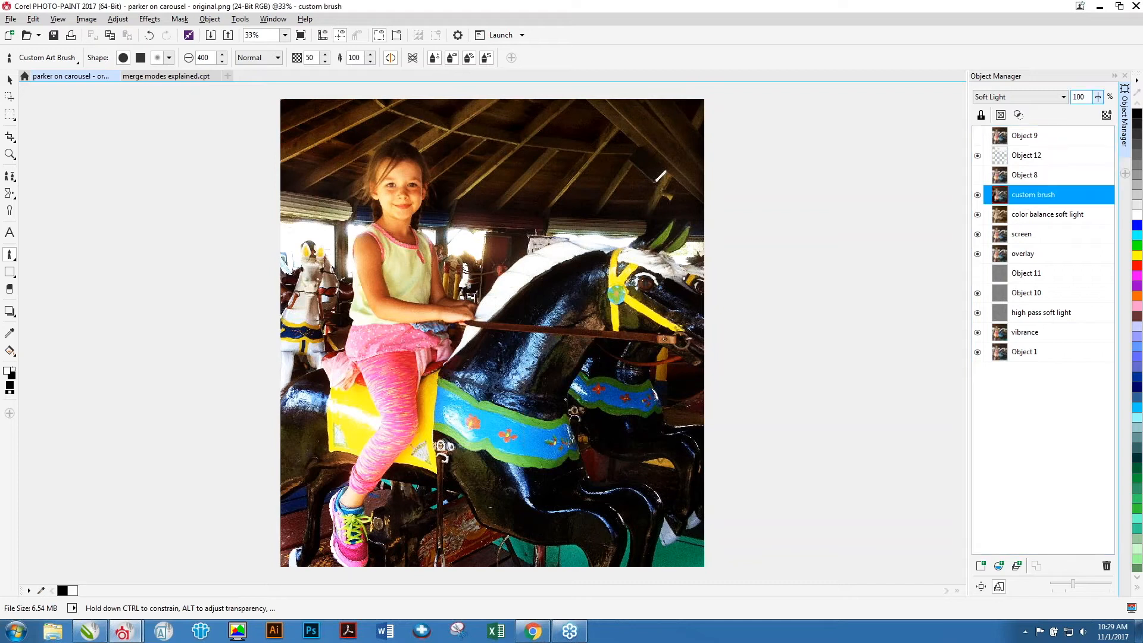
left_click(1099, 101)
left_click_drag(1095, 111, 1070, 118)
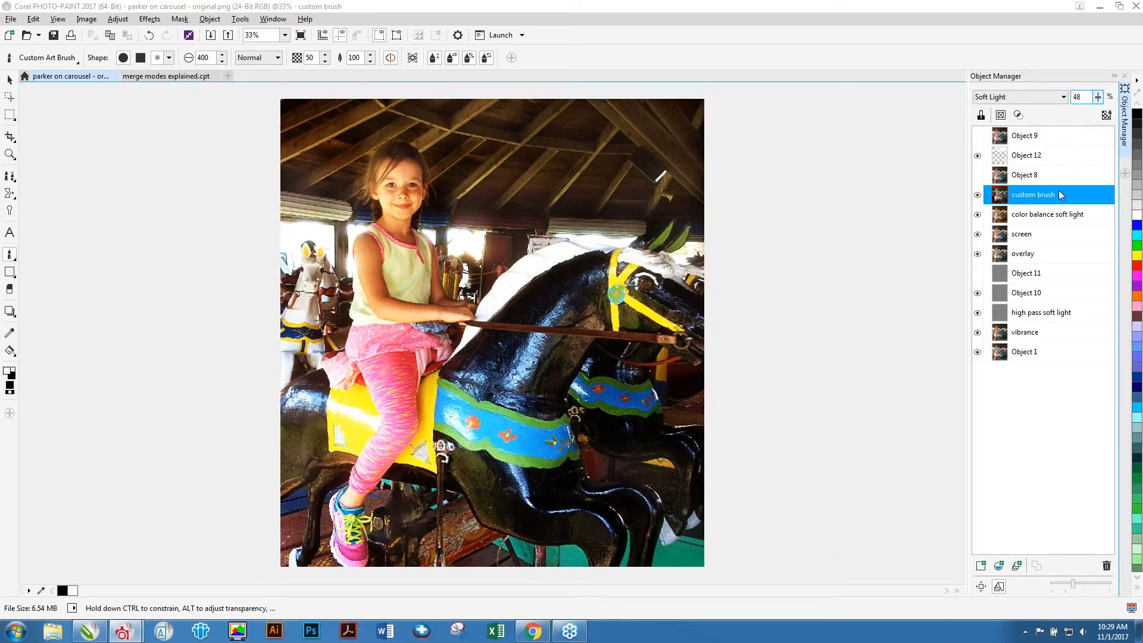
Set the screen object's opacity to 33%.
left_click(1024, 238)
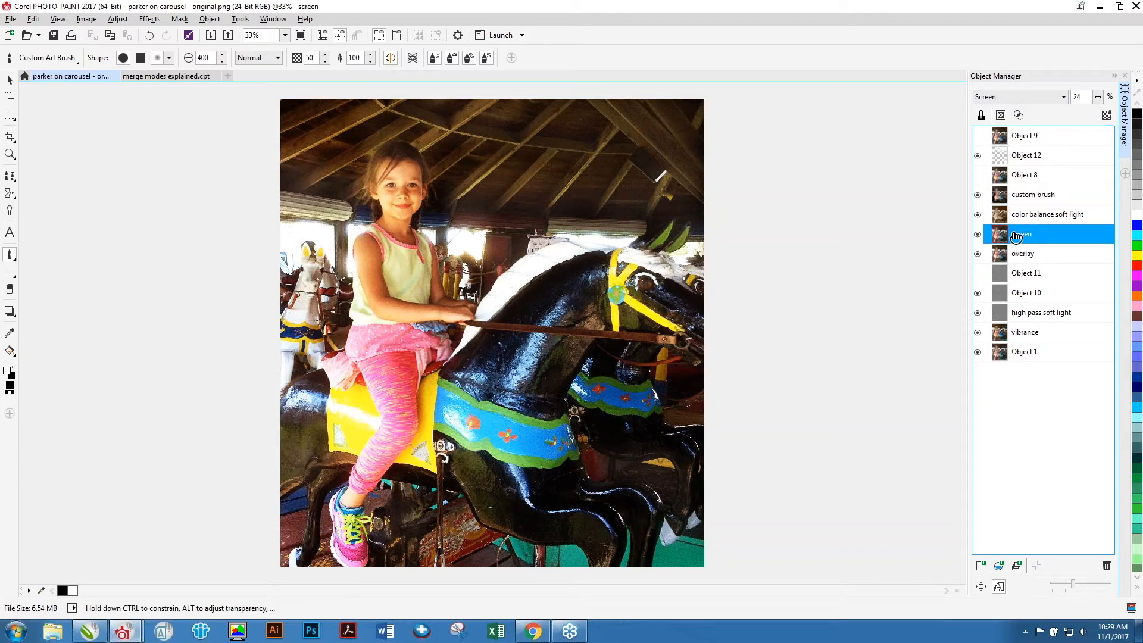
left_click(1099, 99)
left_click_drag(1099, 112, 1103, 113)
left_click(1020, 274)
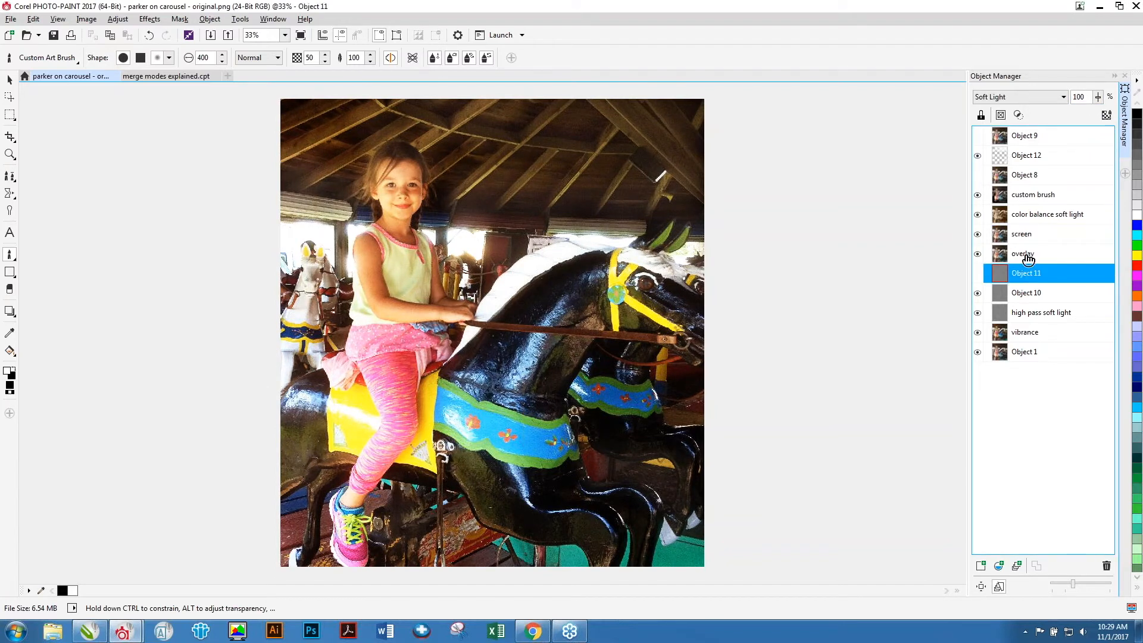
left_click(1025, 240)
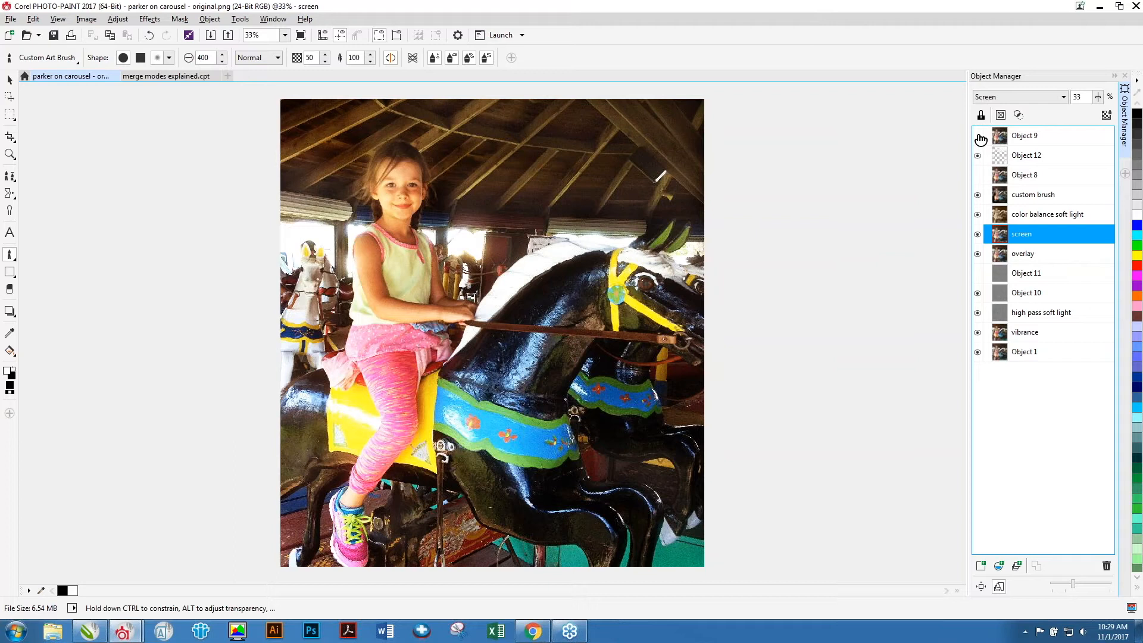
Toggle Object 9's visibility repeatedly to compare the original photo with the edited result.
left_click(1019, 137)
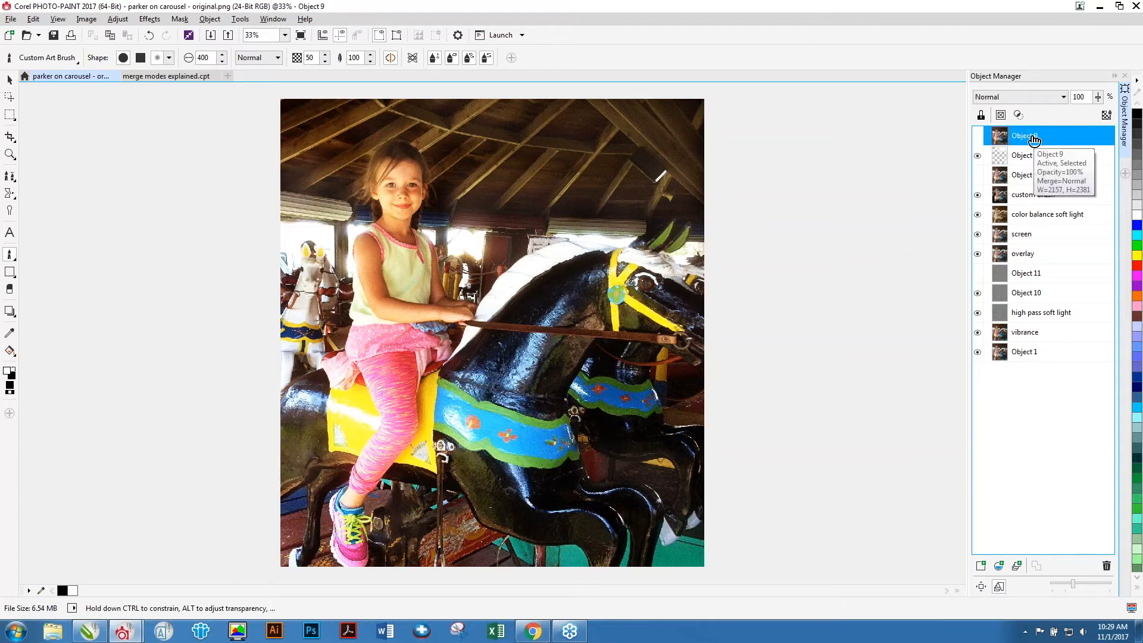
left_click(979, 138)
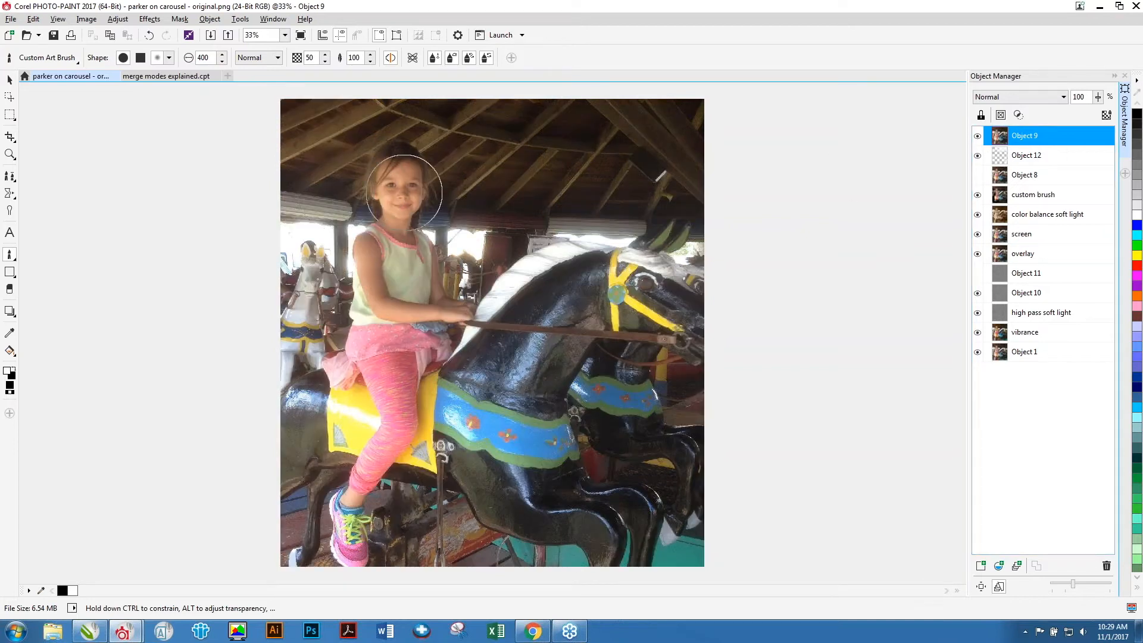
left_click(978, 137)
left_click(978, 137)
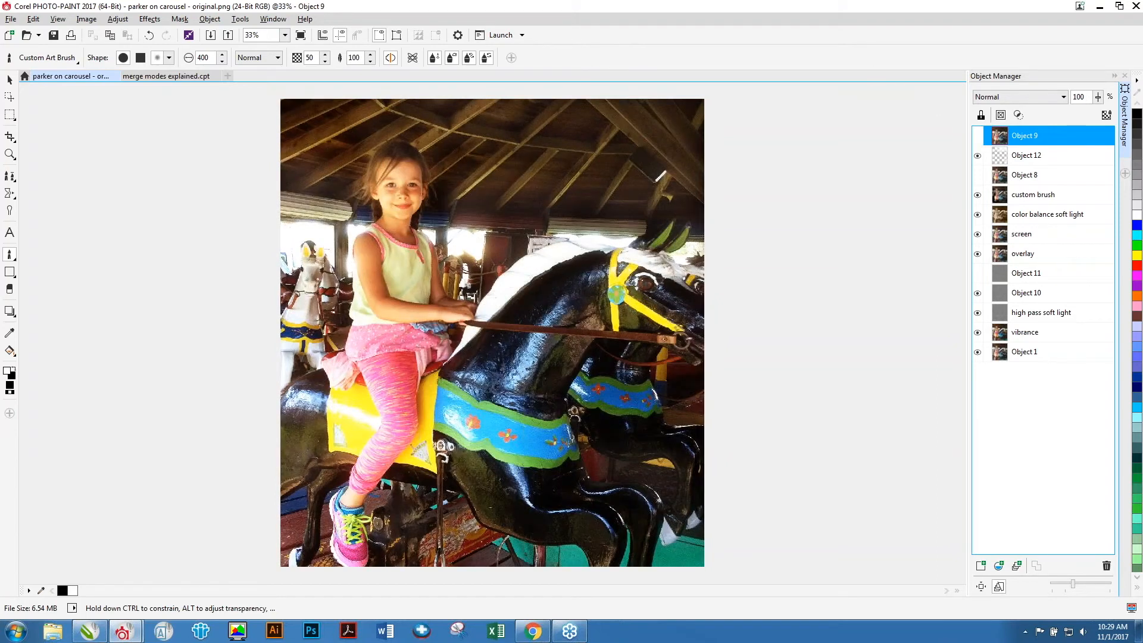
left_click(978, 138)
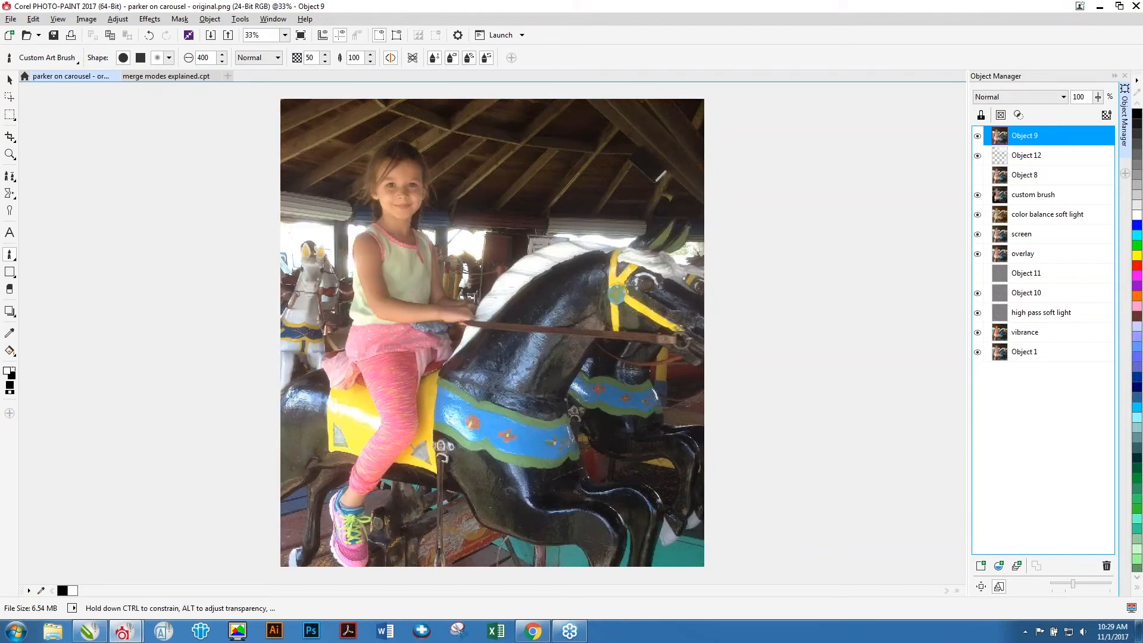
left_click(978, 136)
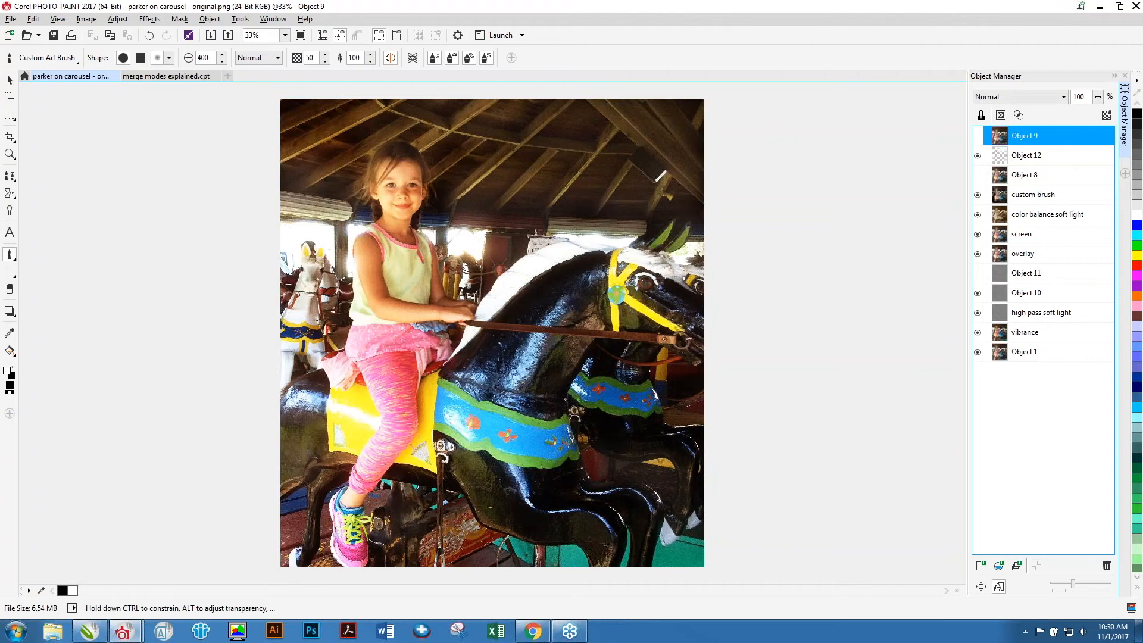
left_click(978, 136)
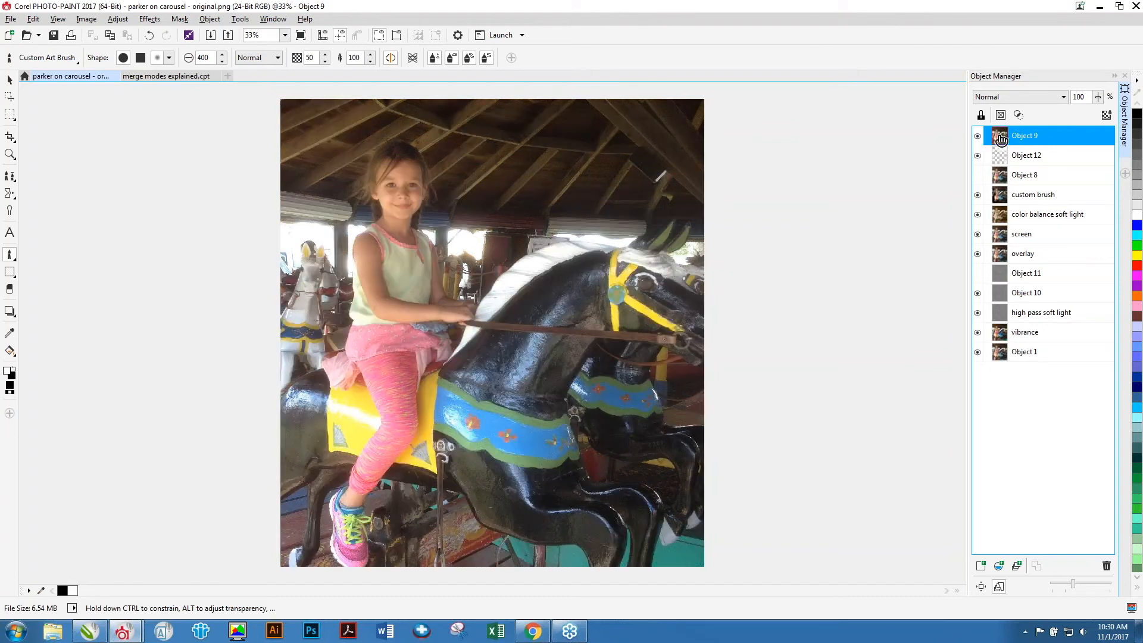
Select the vibrance, high pass soft light, overlay, screen and color balance soft light objects in turn to review their settings.
left_click(1030, 335)
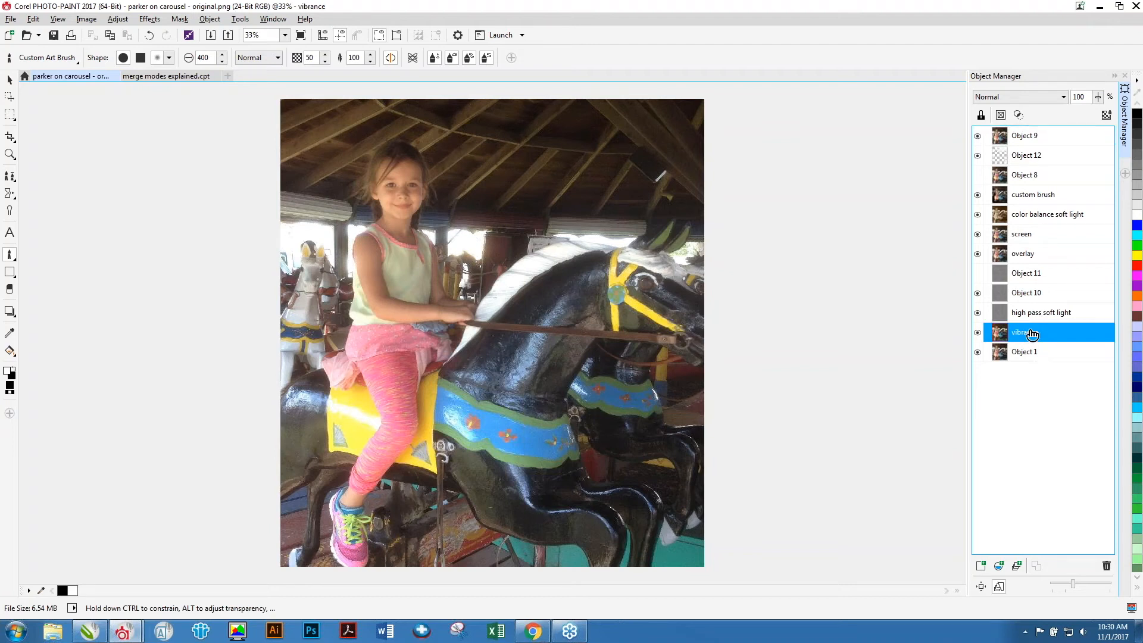
left_click(1039, 318)
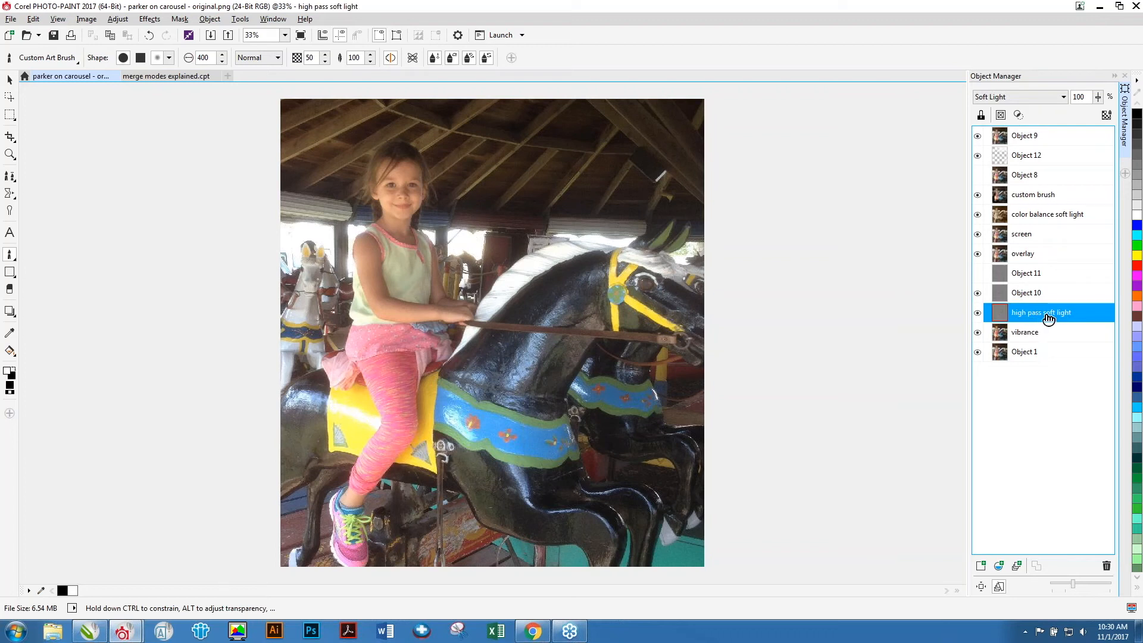
left_click(1029, 258)
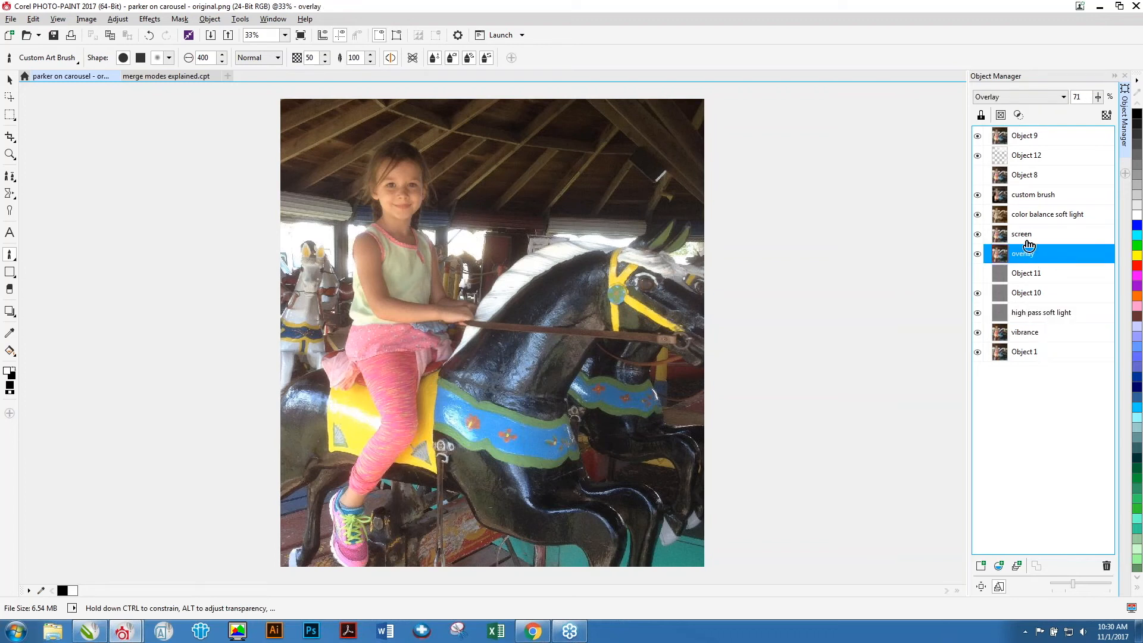
left_click(1027, 236)
left_click(1034, 218)
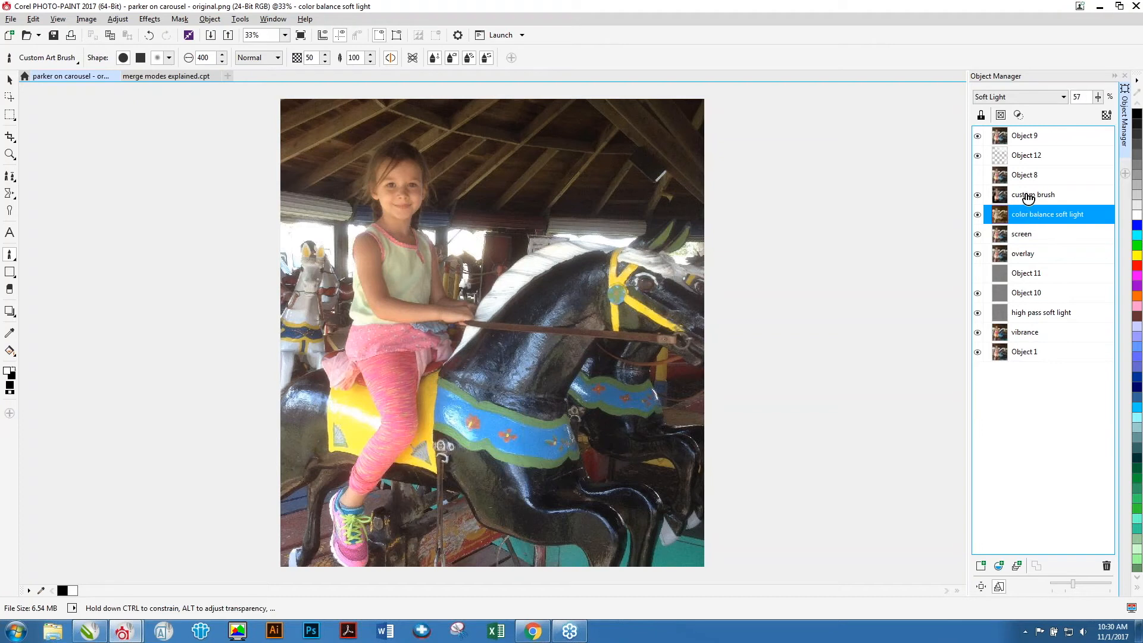
Select the custom brush, Object 12 and Object 8 objects, and hide Object 9 to show the edited result.
left_click(1035, 195)
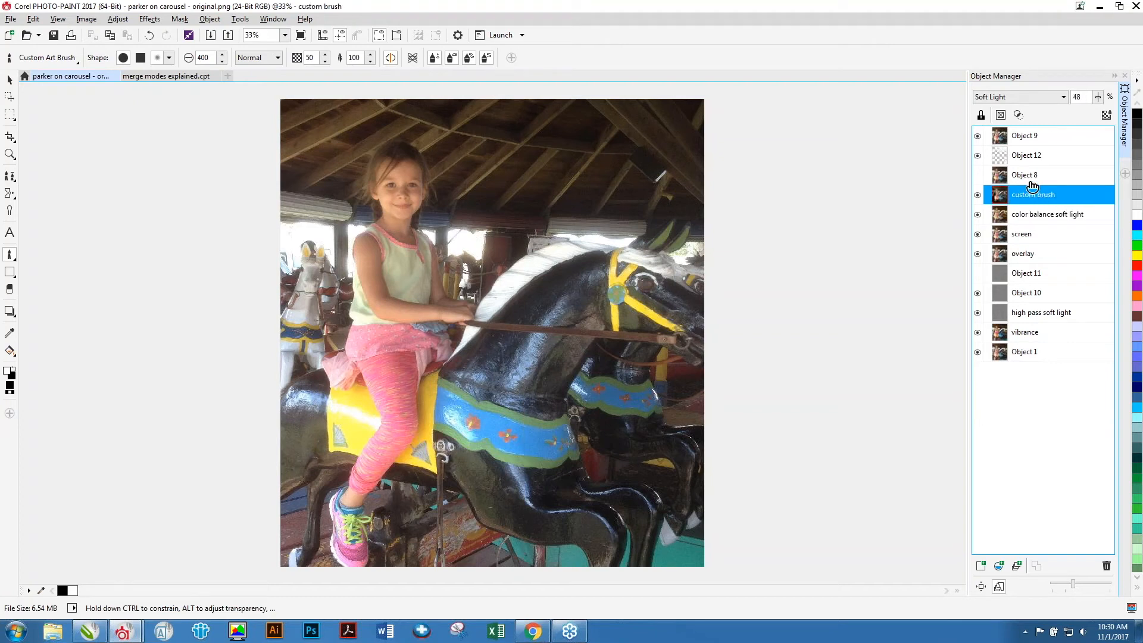
left_click(1028, 159)
left_click(1025, 175)
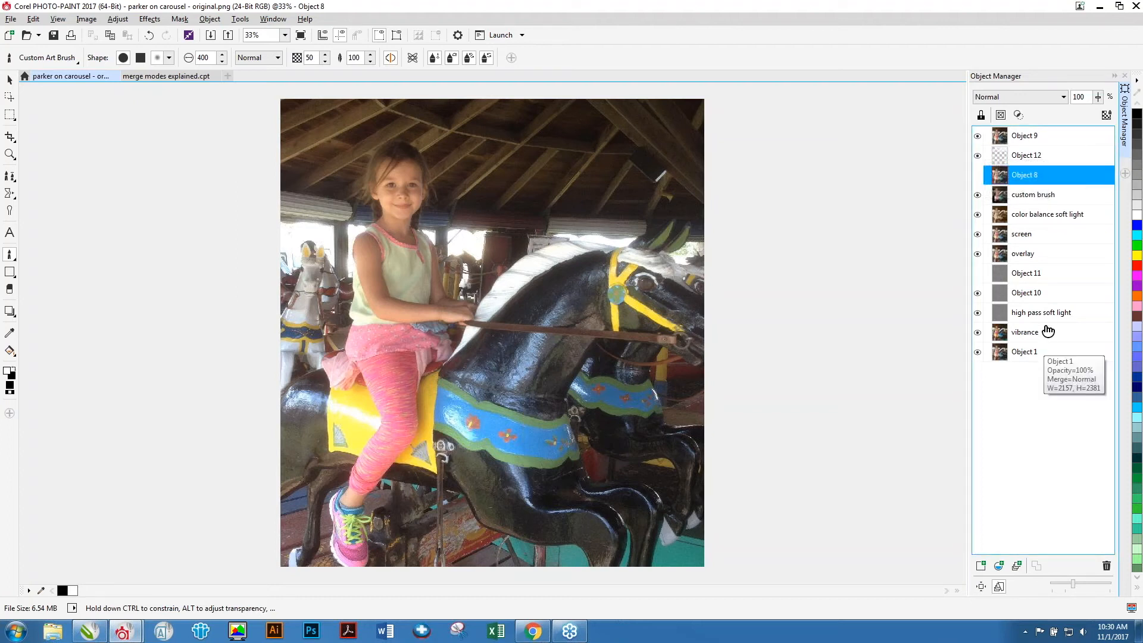
left_click(977, 136)
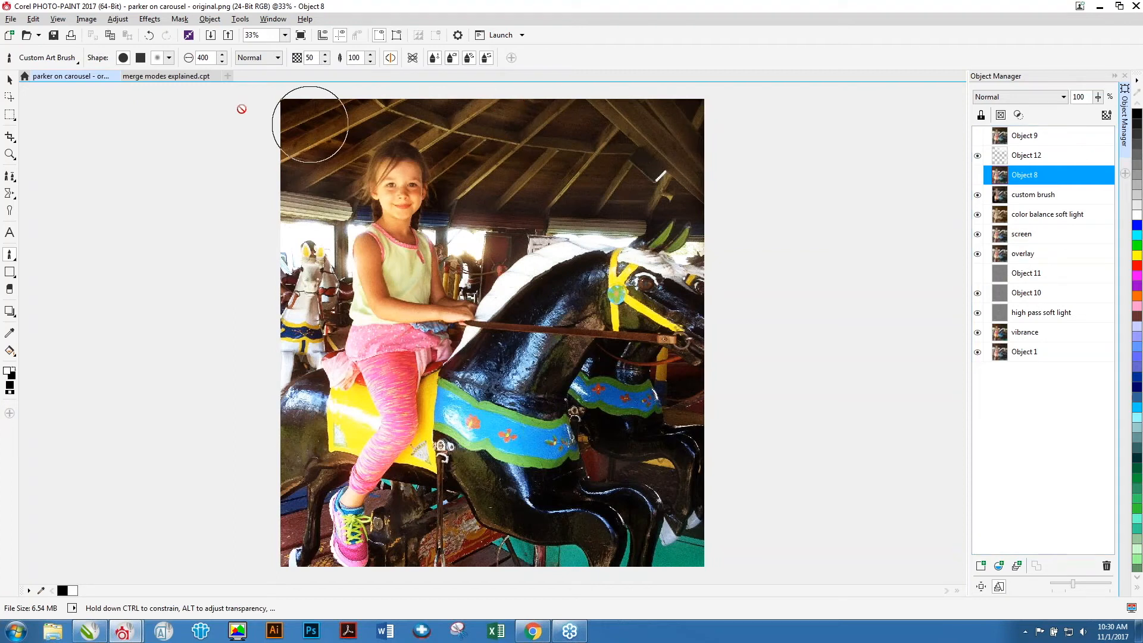
Reopen 'parker on carousel - original' from the parker on carousel folder, reverting it to the last saved version.
left_click(137, 77)
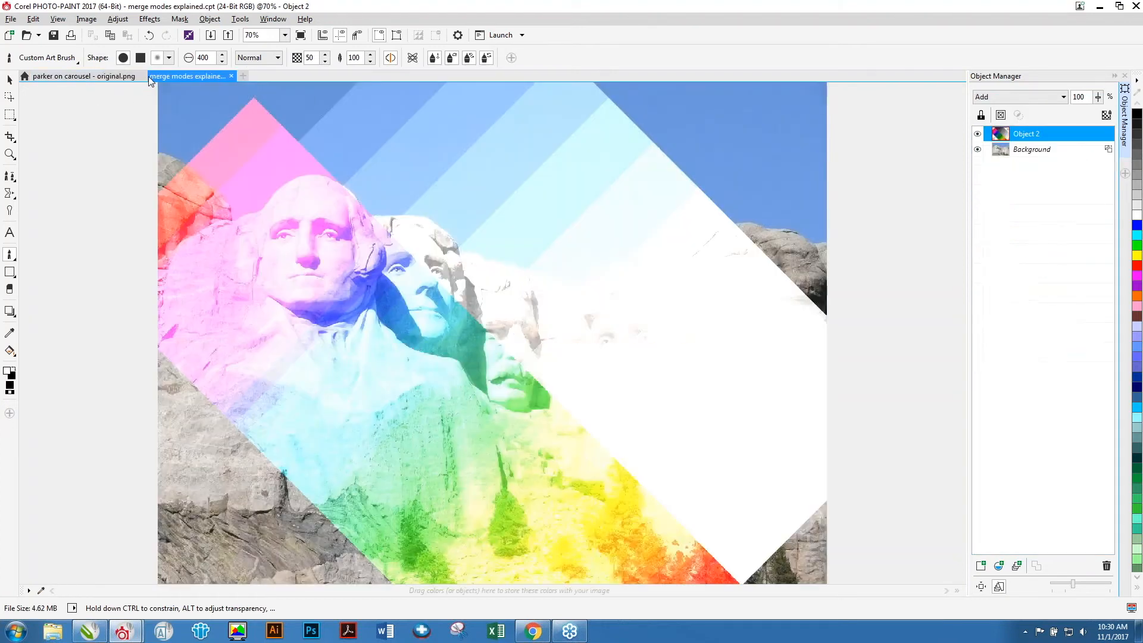
left_click(88, 78)
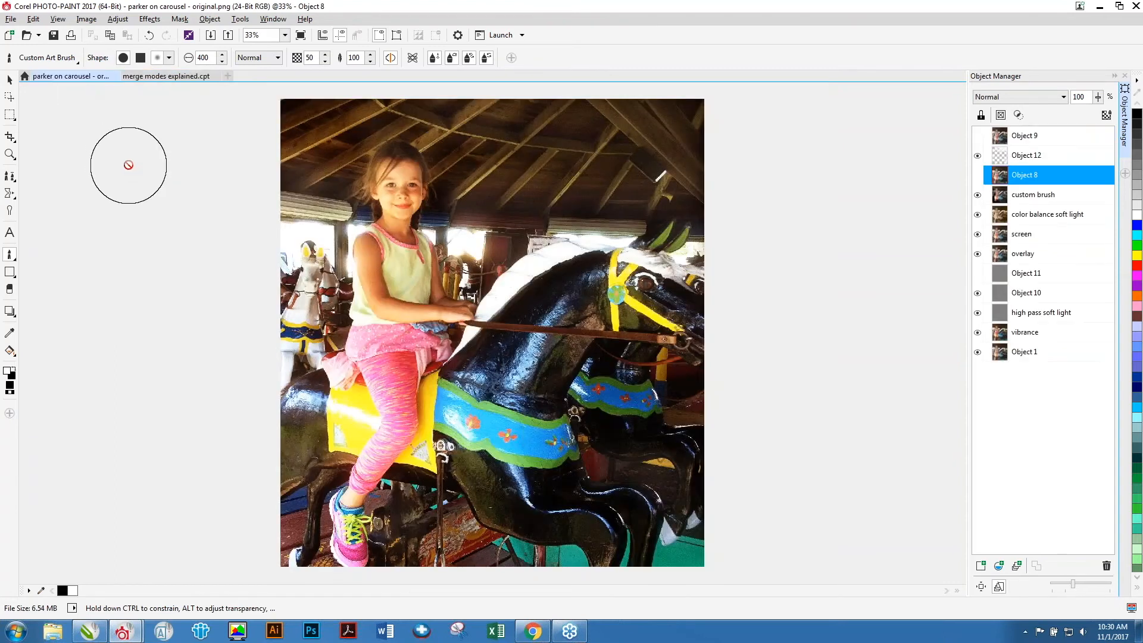
key("ctrl+o")
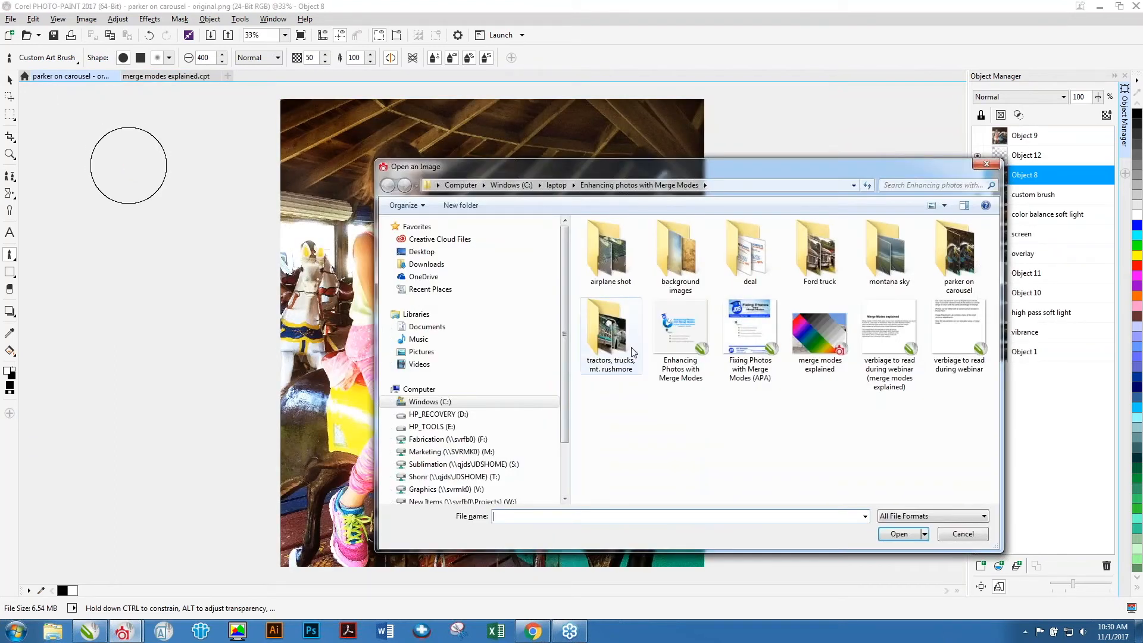
double_click(960, 257)
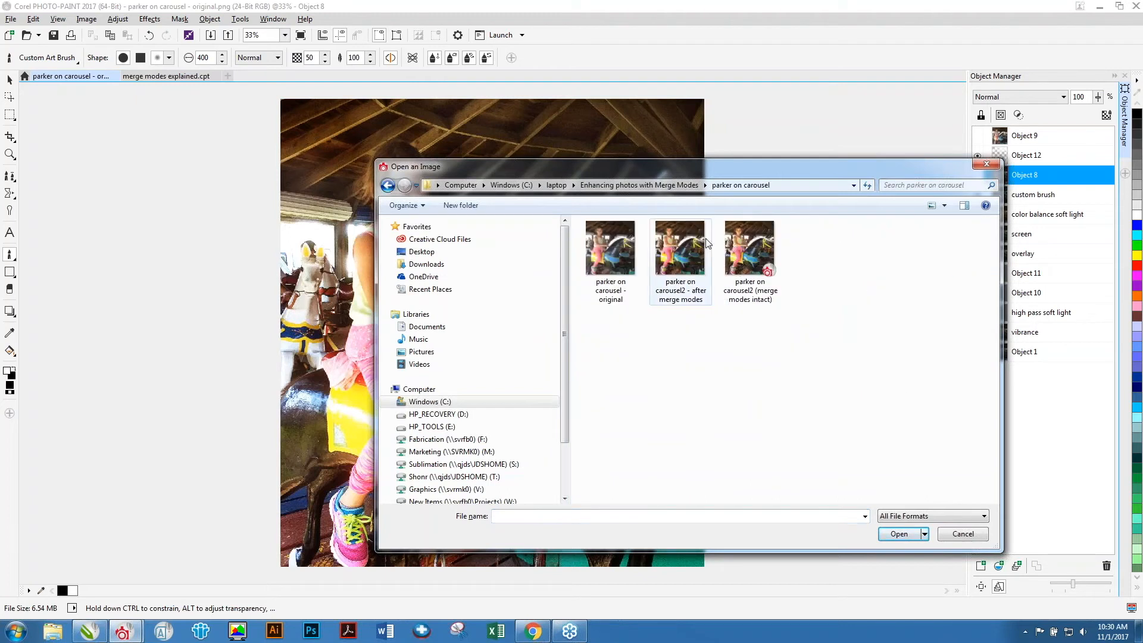
double_click(625, 236)
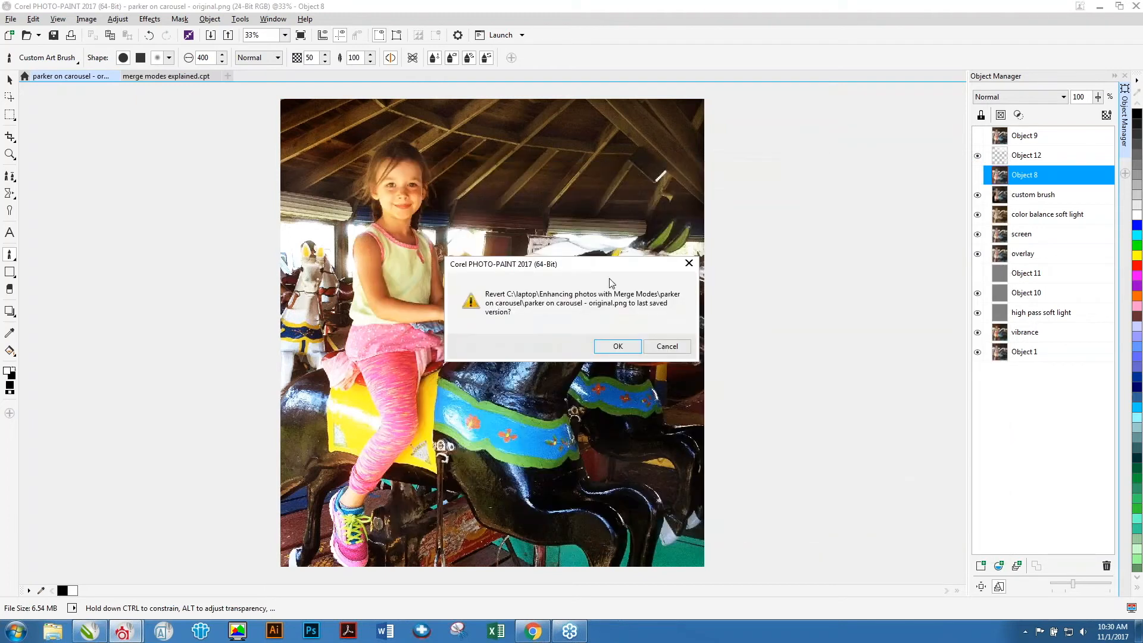
left_click(619, 346)
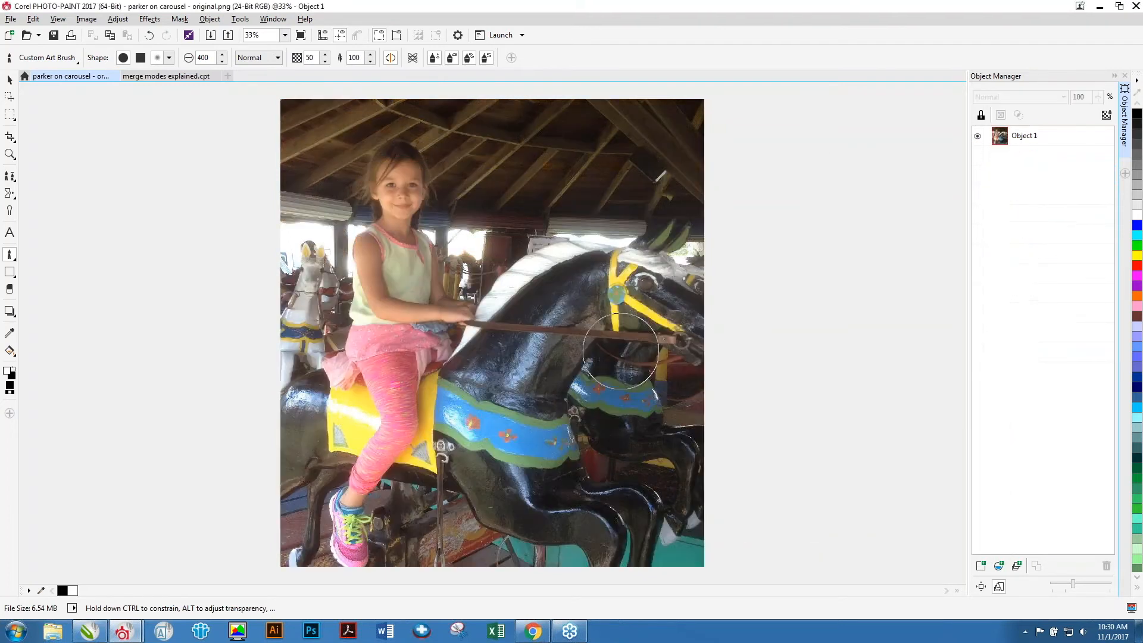
Apply Auto Adjust to the original carousel photo.
left_click(117, 18)
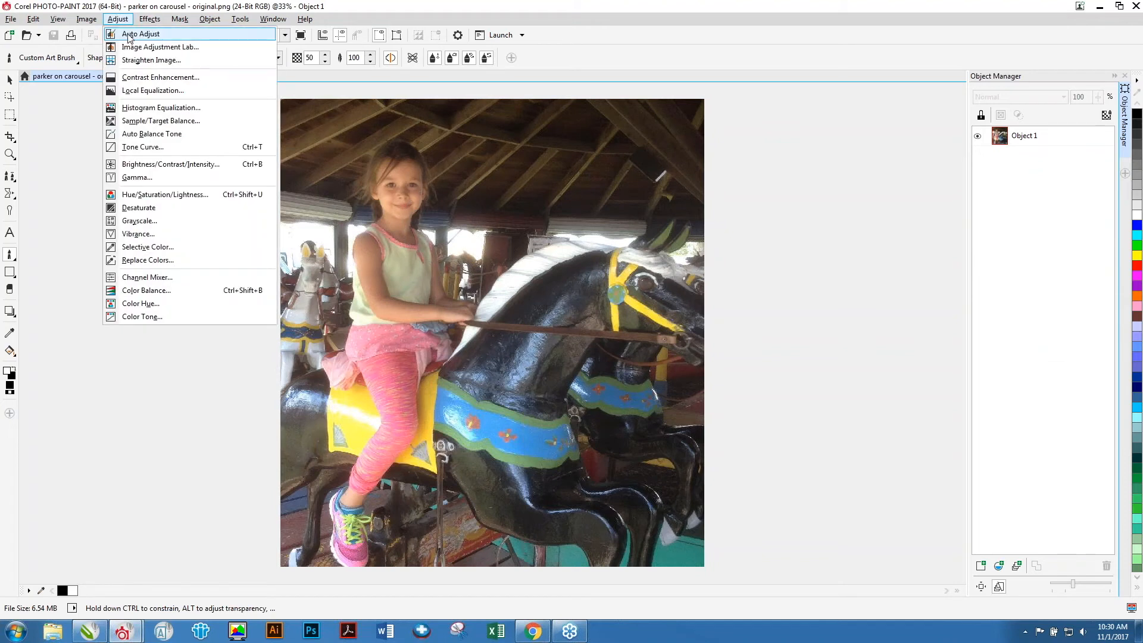
left_click(131, 35)
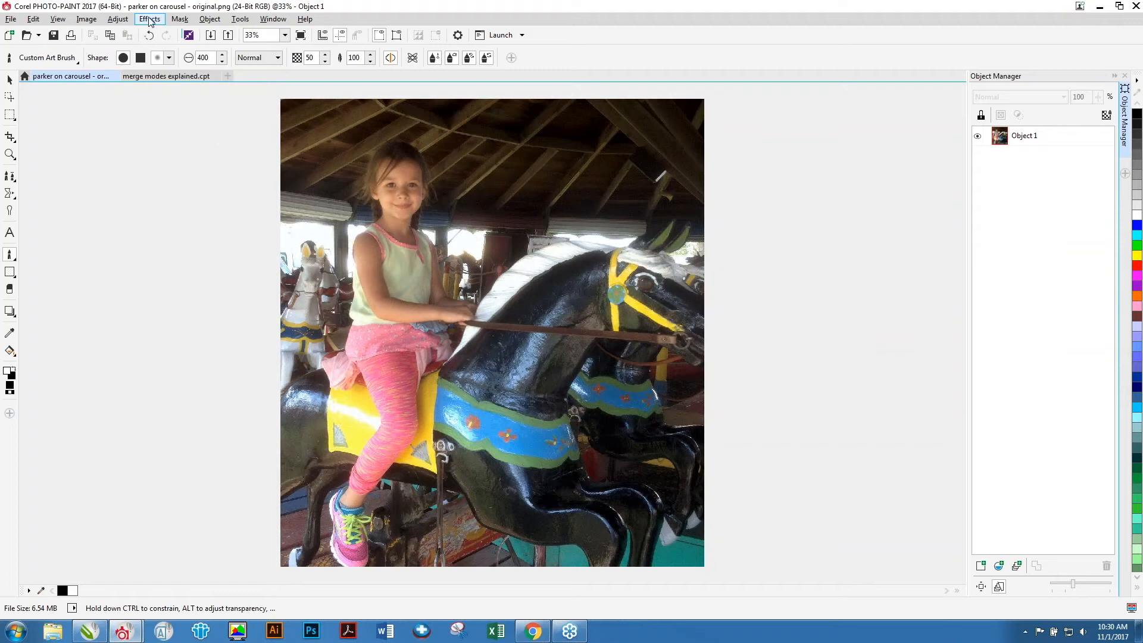
In the Image Adjustment Lab, try contrast 21, shadows 27 and Auto adjust, then close the lab without applying.
left_click(118, 19)
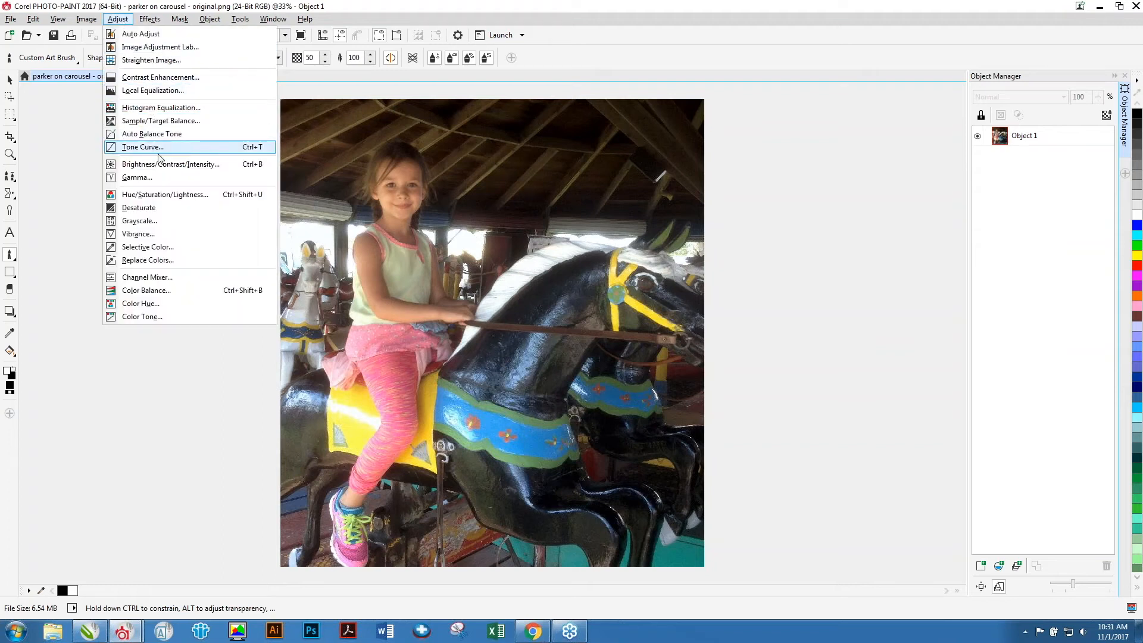
left_click(154, 46)
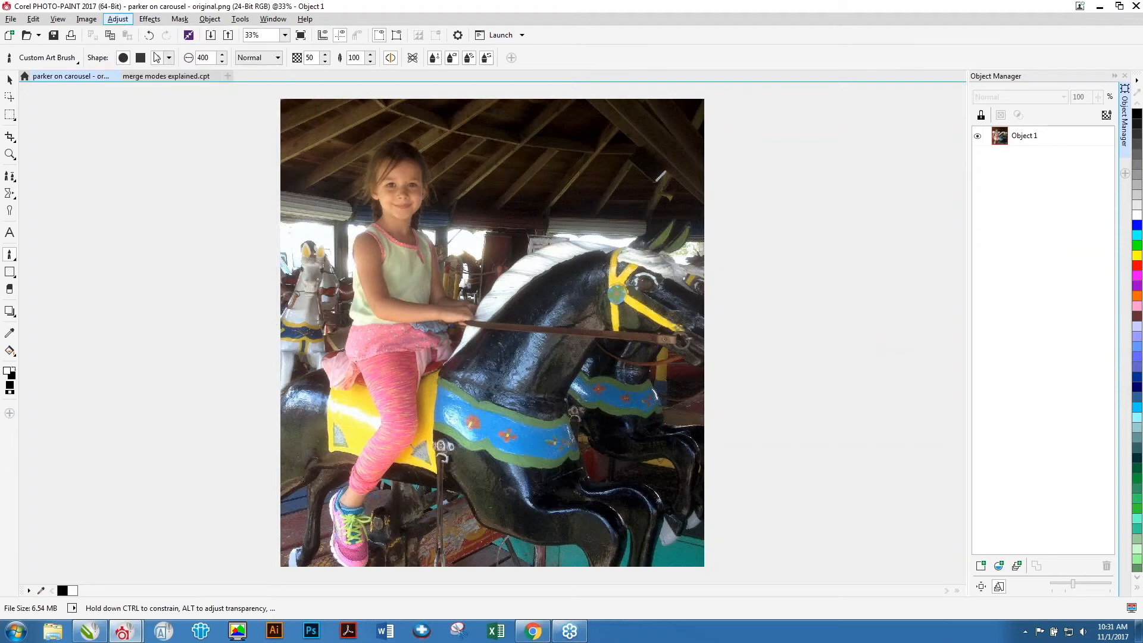
left_click(794, 111)
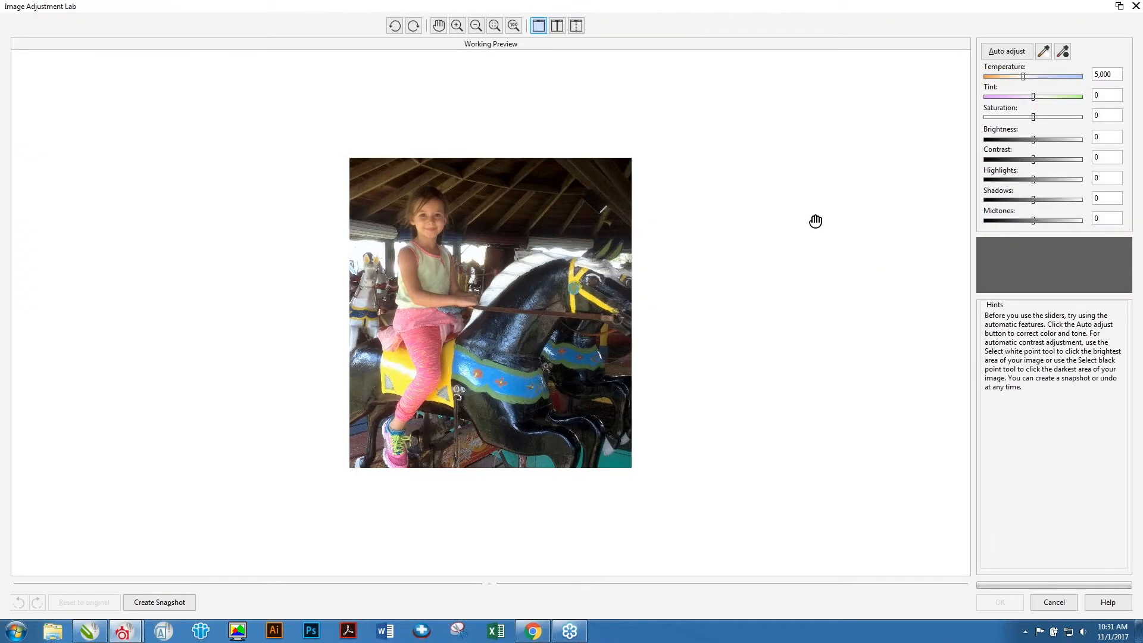
left_click(457, 26)
left_click(502, 276)
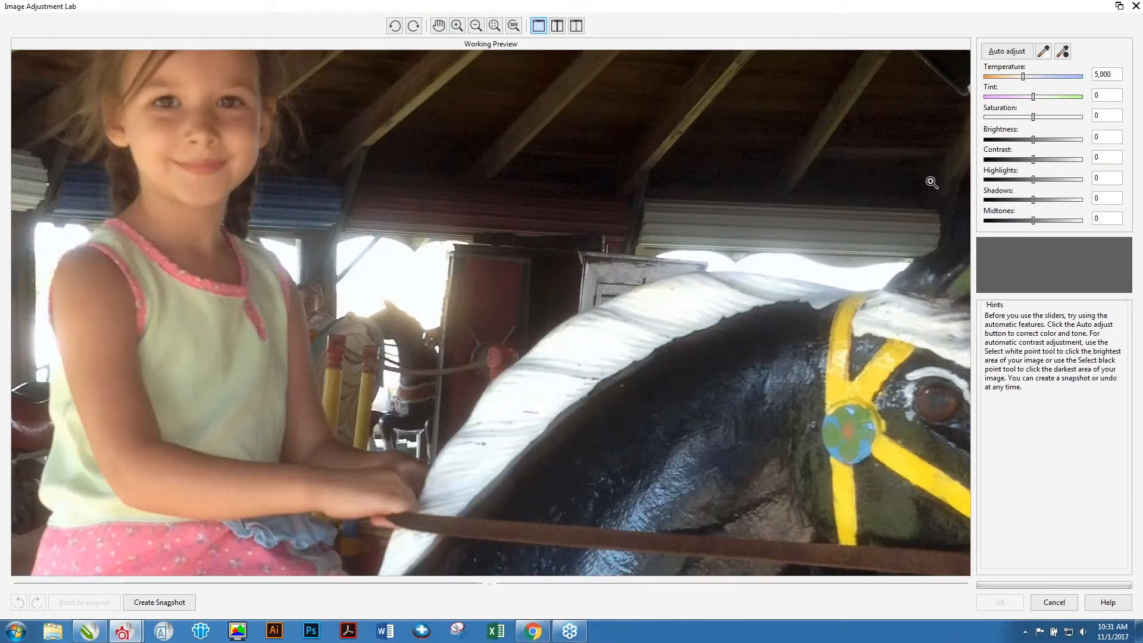
left_click_drag(1034, 158, 1044, 159)
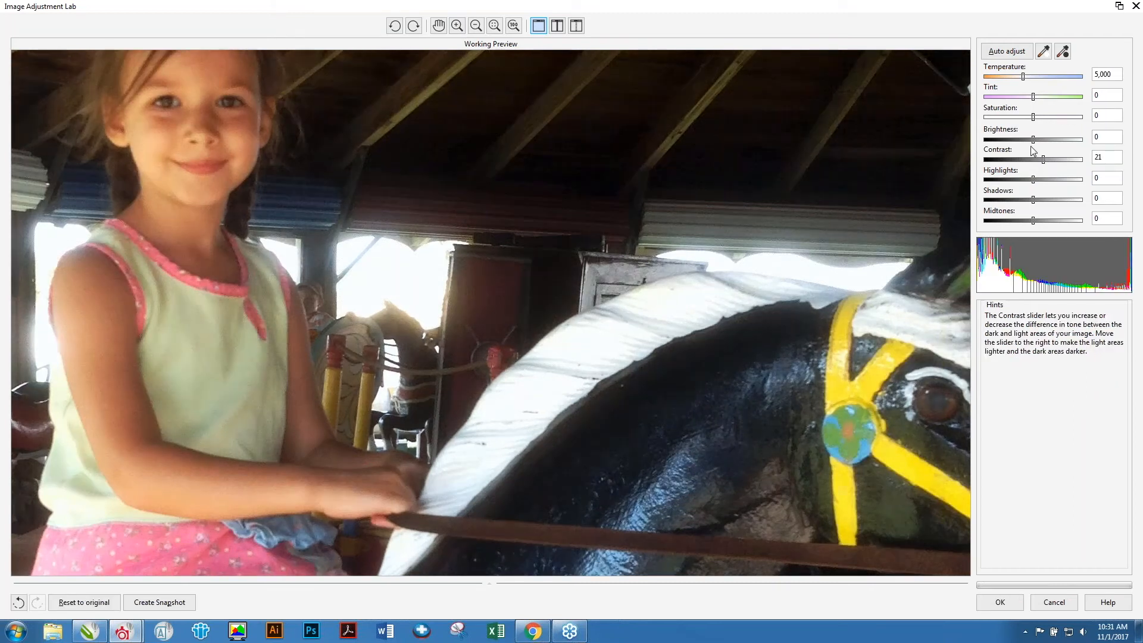
left_click_drag(1034, 199, 1047, 200)
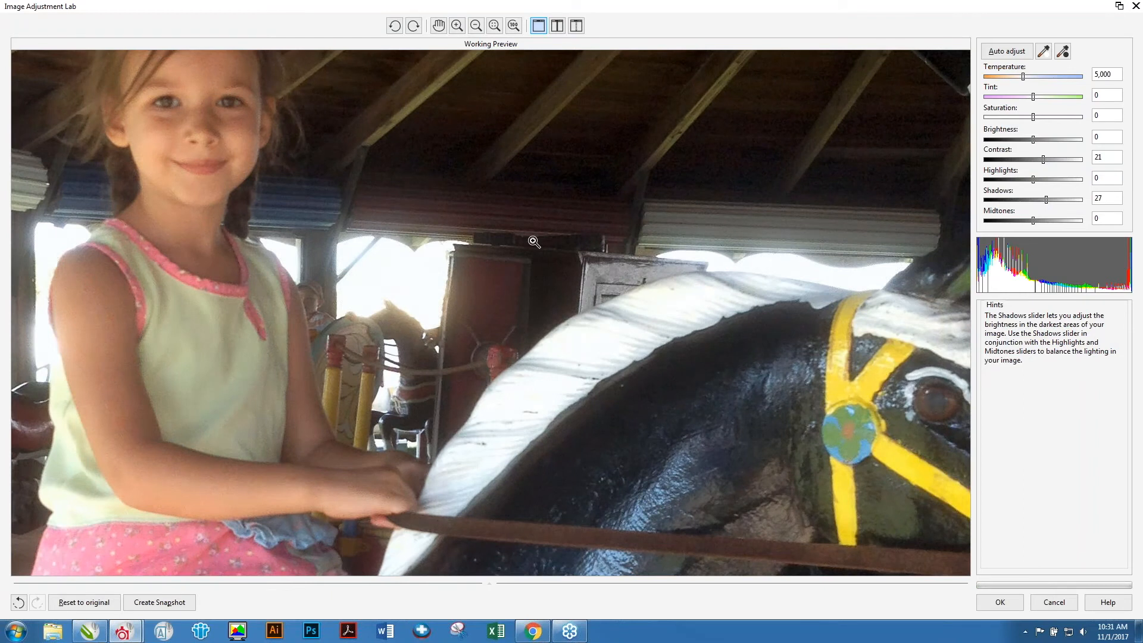
scroll(534, 242, "down", 2)
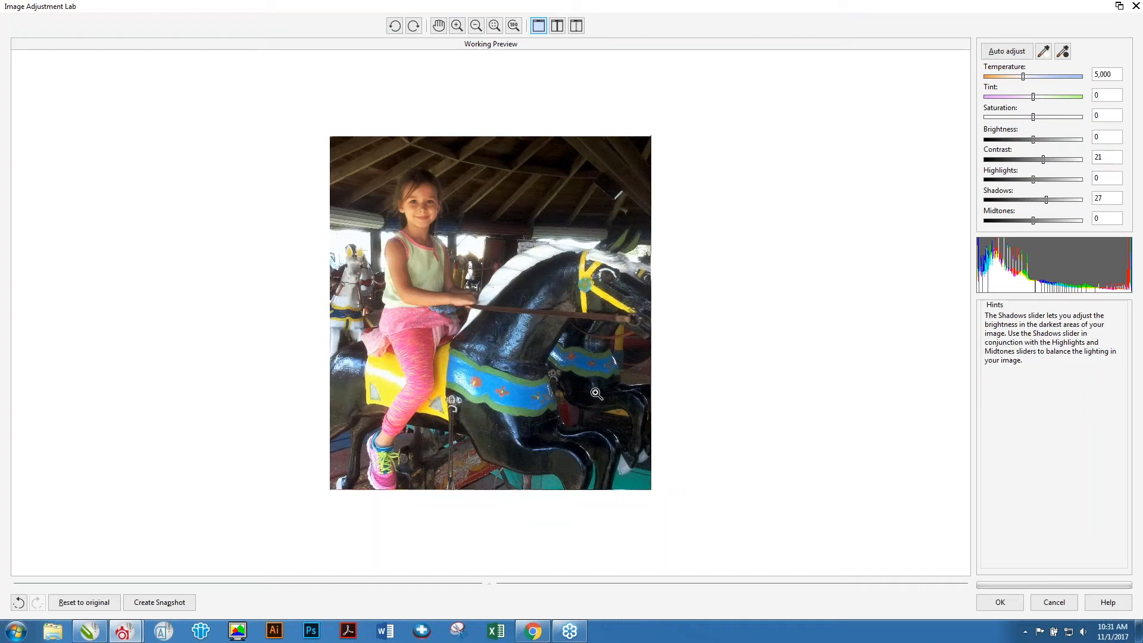
left_click(1011, 52)
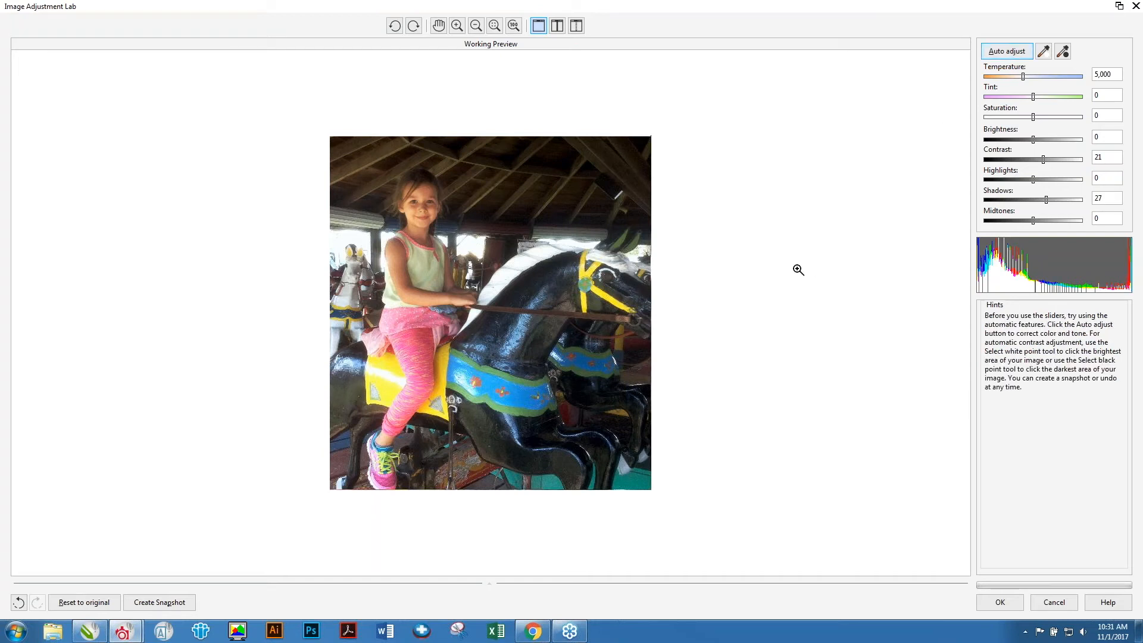
key("alt+Tab")
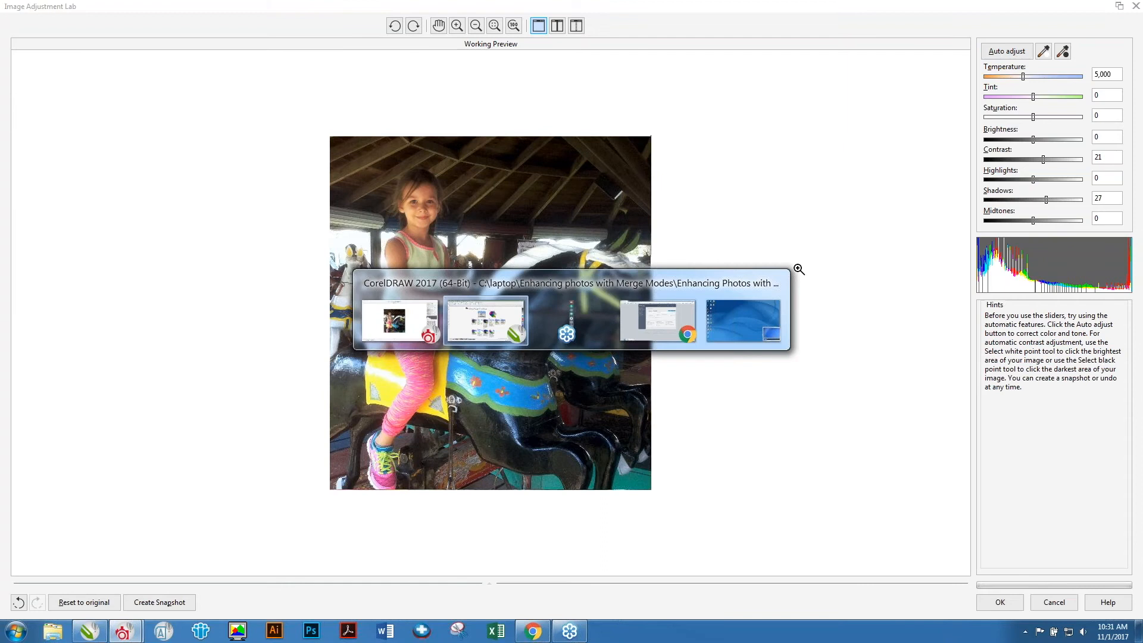
key("Tab")
key("Tab")
key("Tab")
key("Tab")
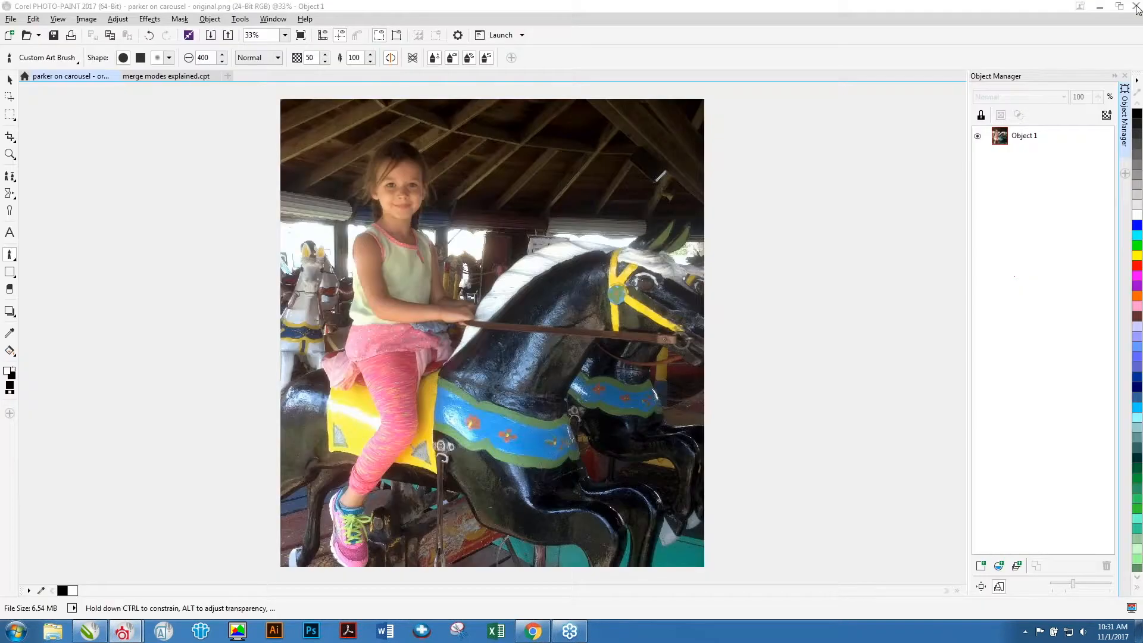
left_click(1136, 6)
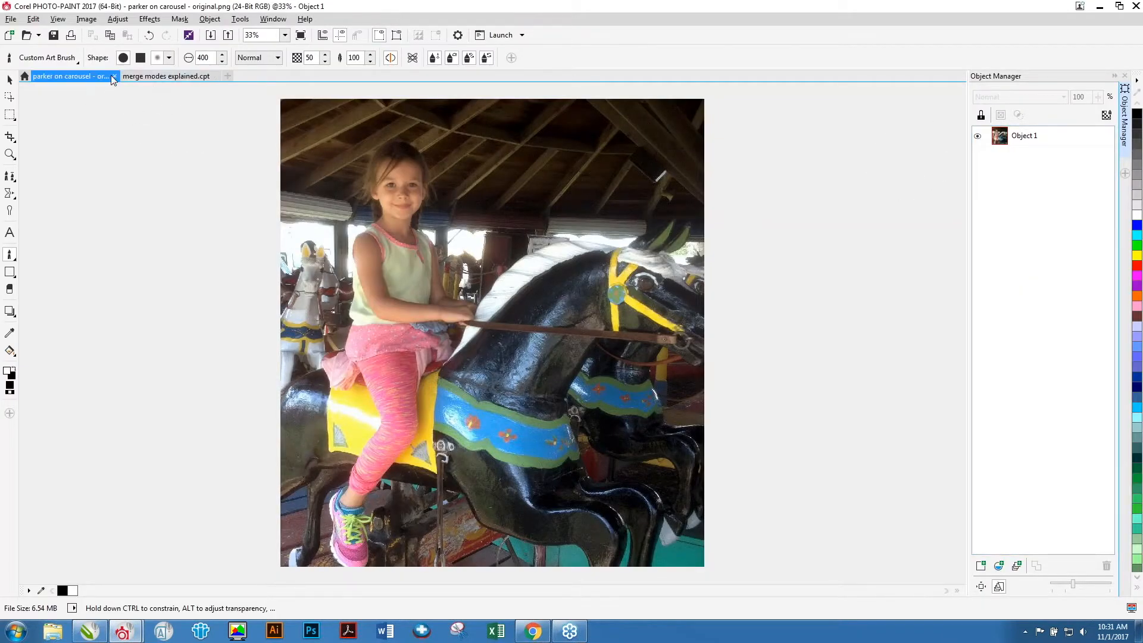
Open 'parker on carousel2 (merge modes intact)' from the parker on carousel folder.
left_click(149, 80)
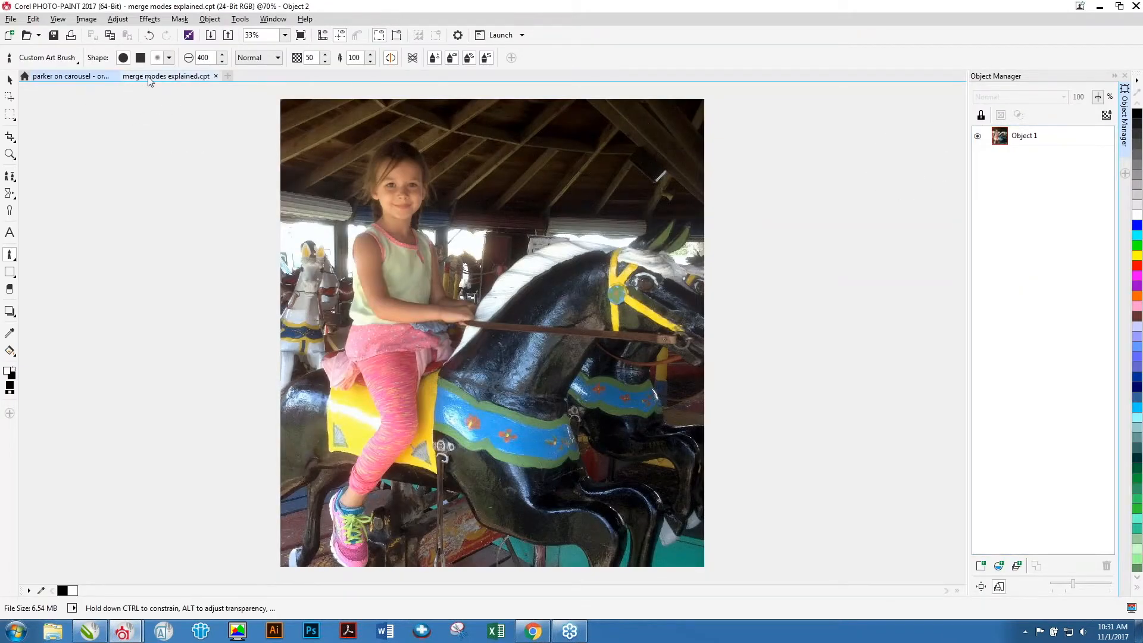
left_click(86, 78)
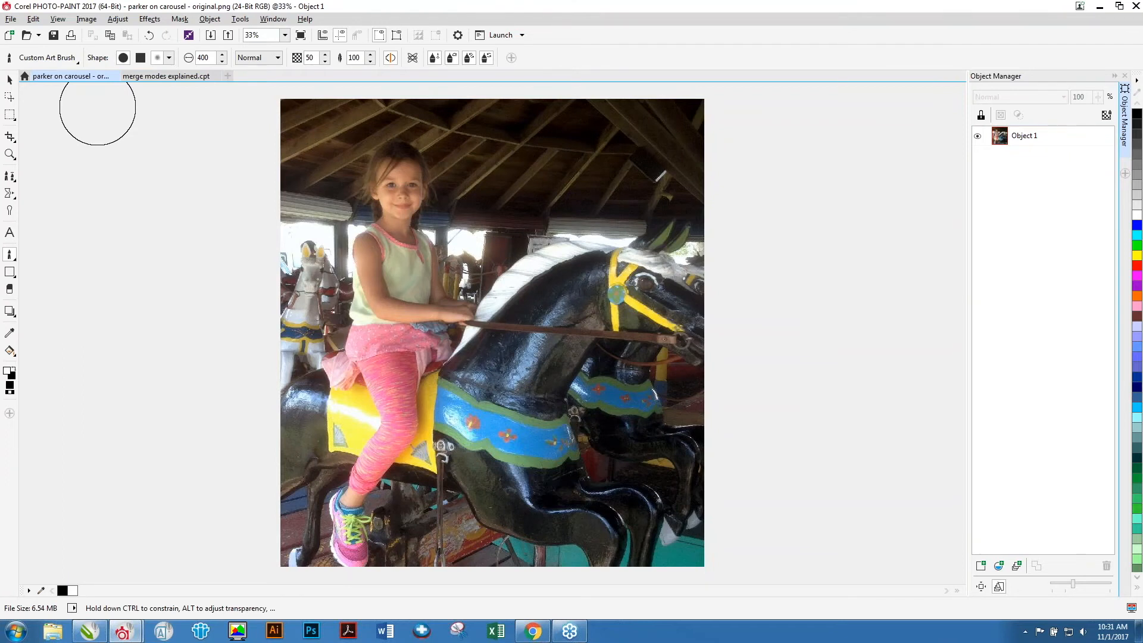
key("ctrl+o")
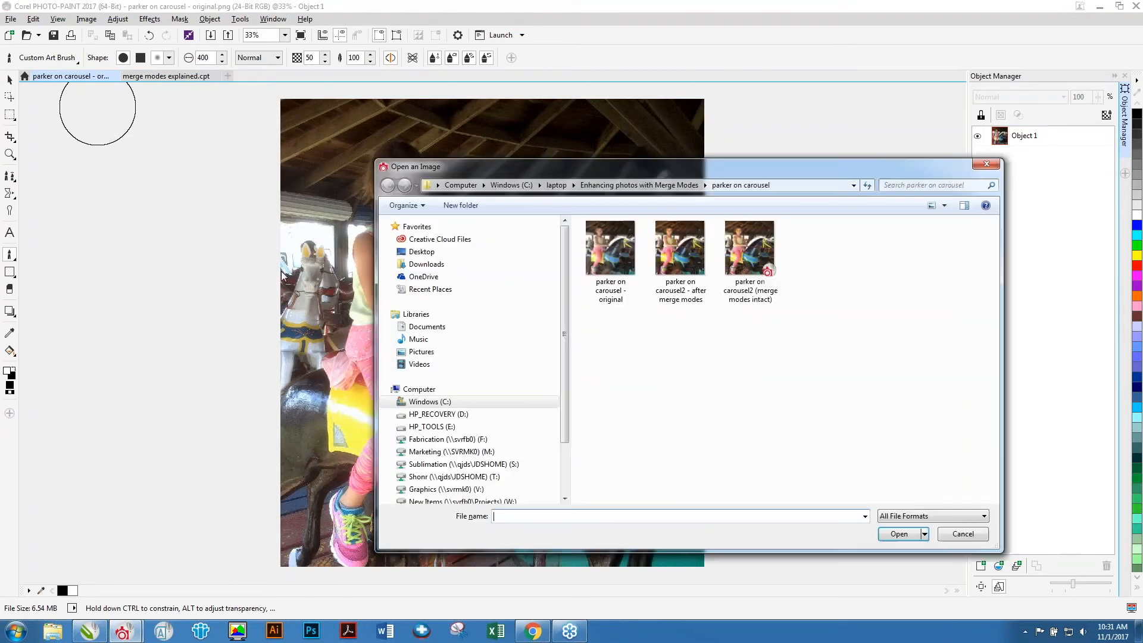
double_click(756, 250)
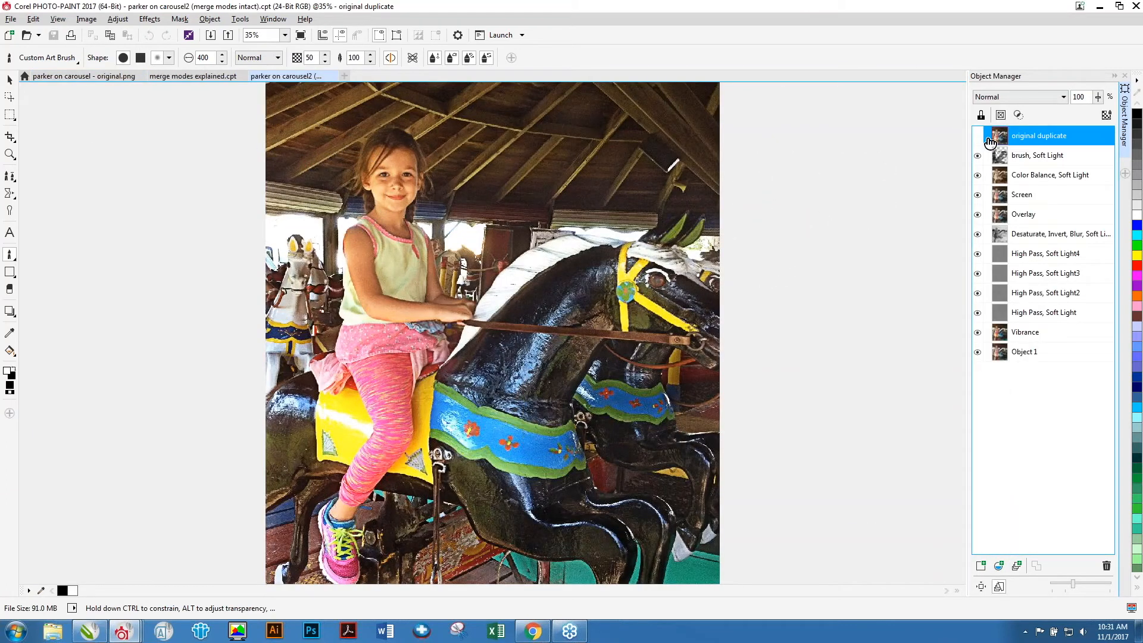
Compare the original photo's tab with the layered version and toggle the original duplicate object's visibility.
left_click(89, 76)
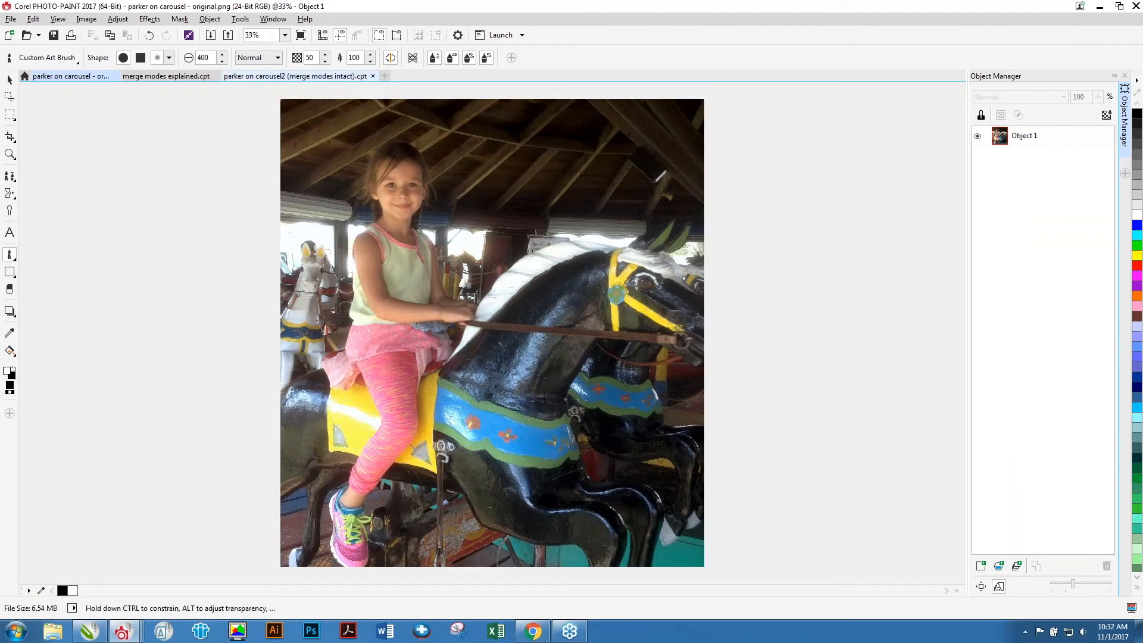
left_click(315, 77)
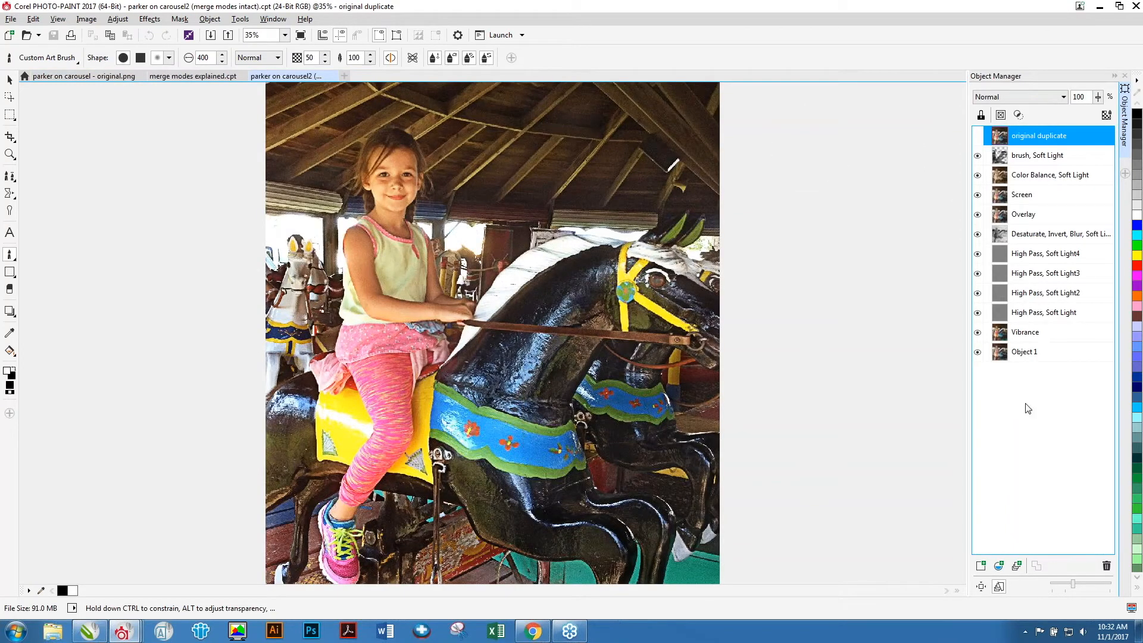
left_click(978, 136)
left_click(978, 136)
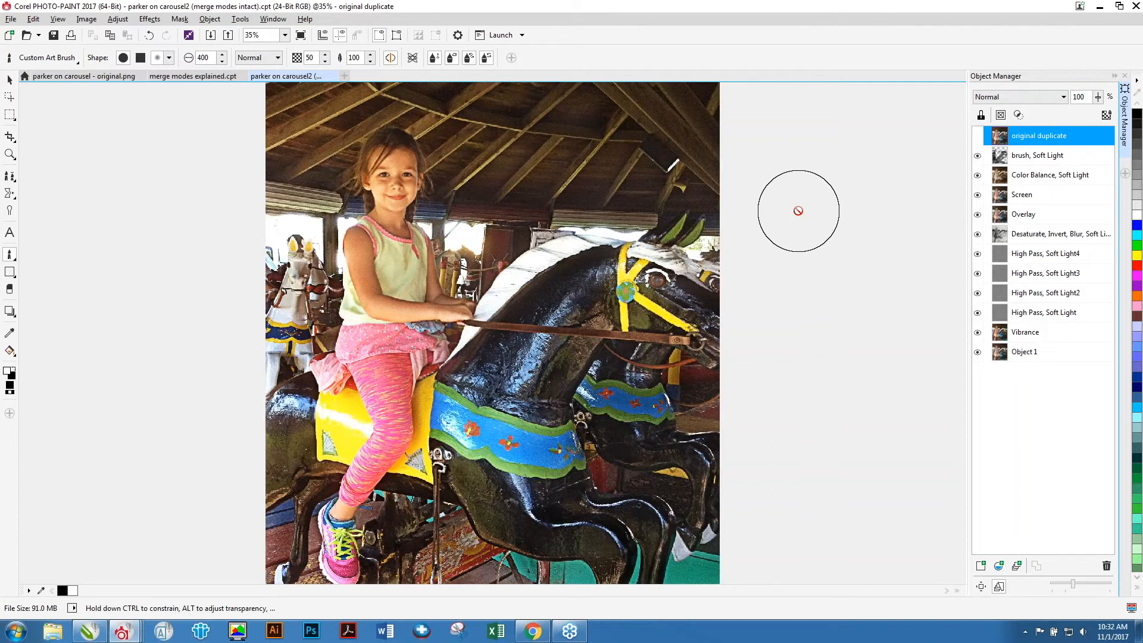
Close all three open documents without saving.
key("alt+f")
key("c")
key("n")
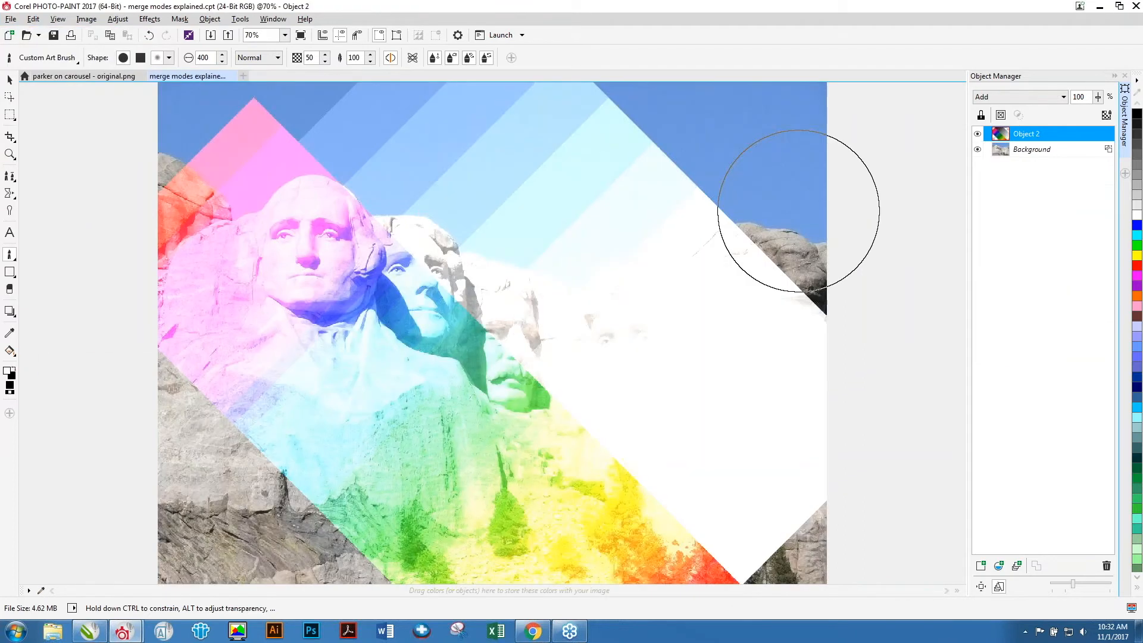
key("alt+f")
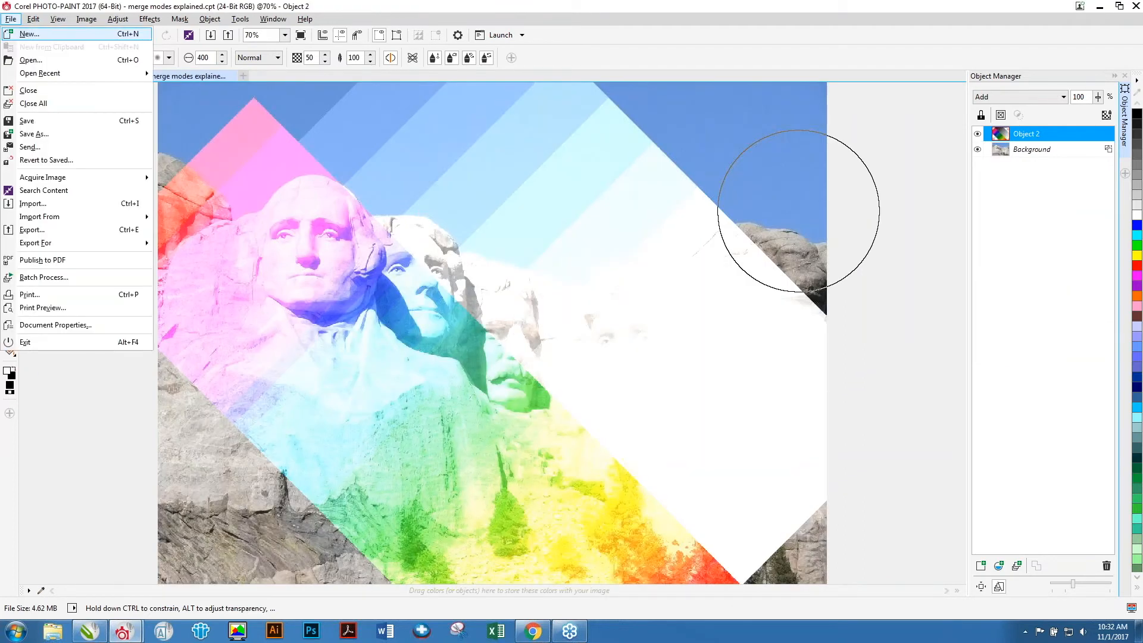
key("c")
key("n")
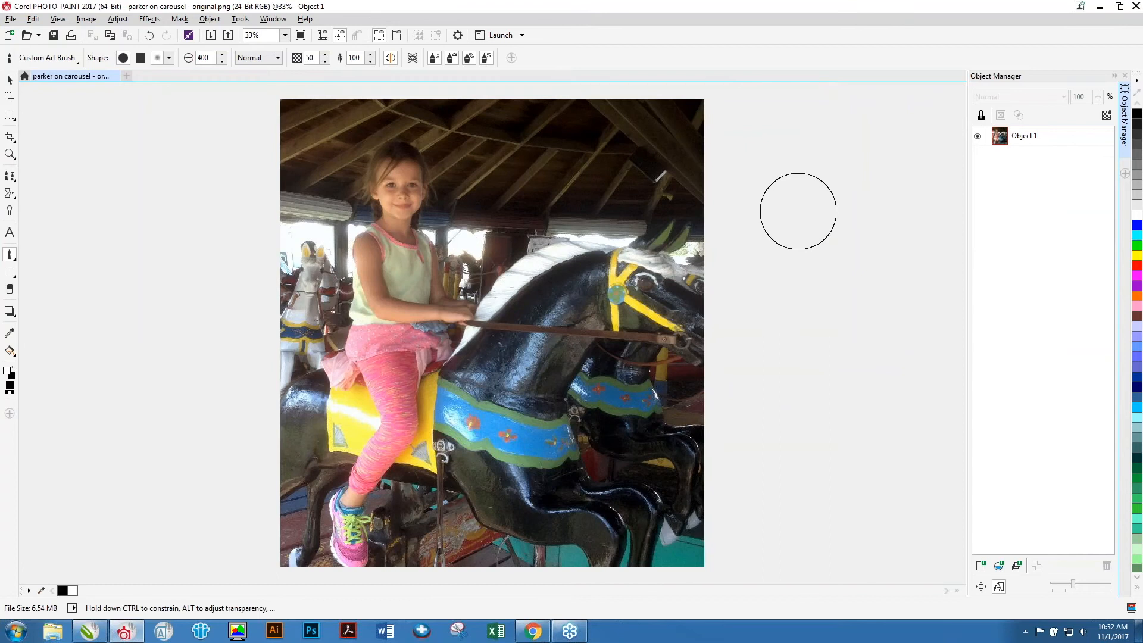
key("alt+f")
key("c")
key("n")
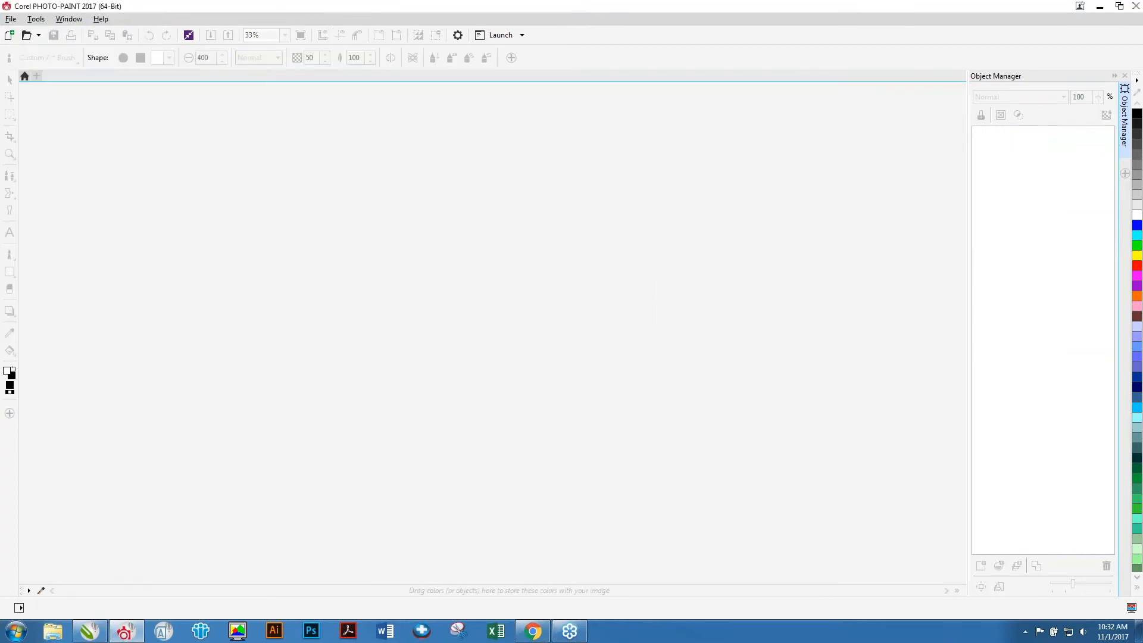
Open 'baltimore view from plane - with merge modes intact' from the airplane shot folder and show the original duplicate object.
key("ctrl+o")
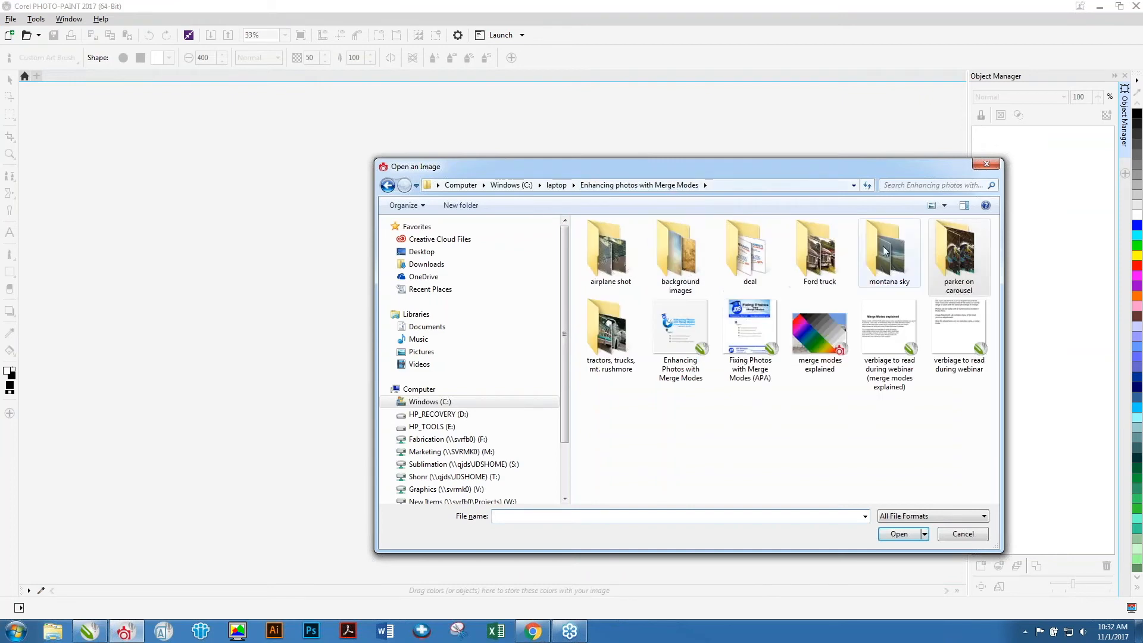
double_click(612, 253)
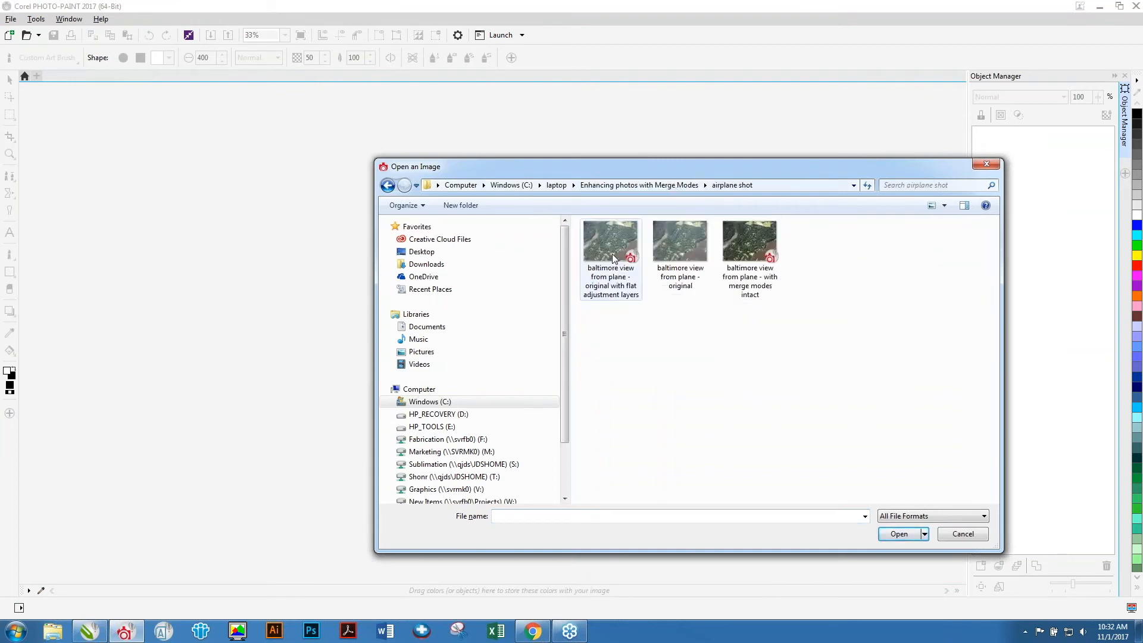
double_click(751, 247)
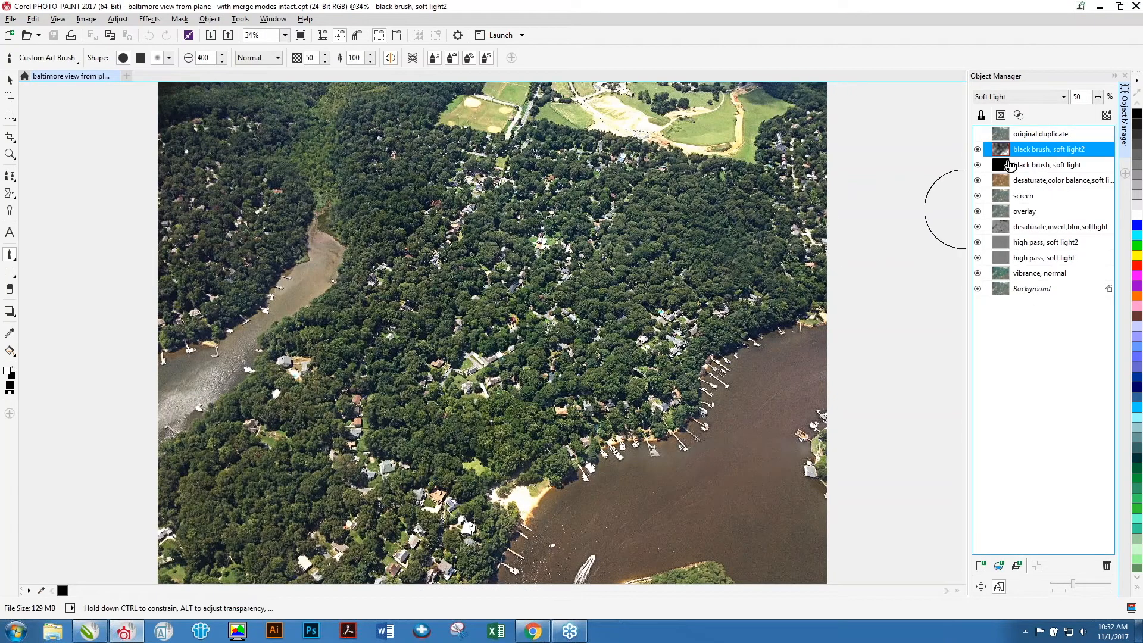
left_click(977, 133)
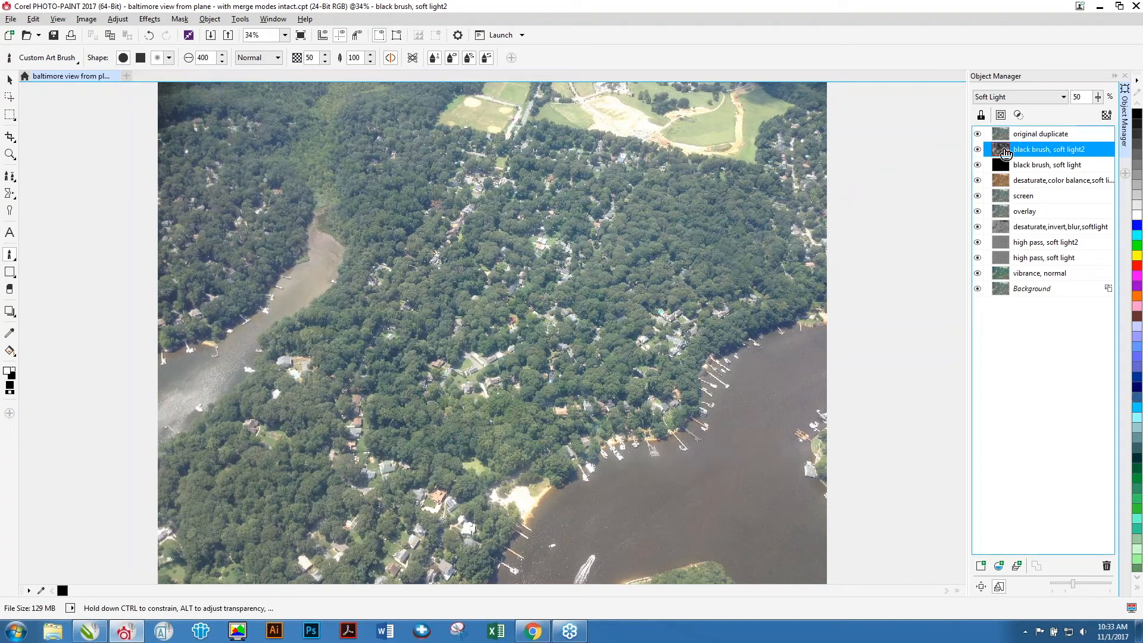
Hide every object above the background, then select and show the vibrance, normal object.
left_click(1029, 290)
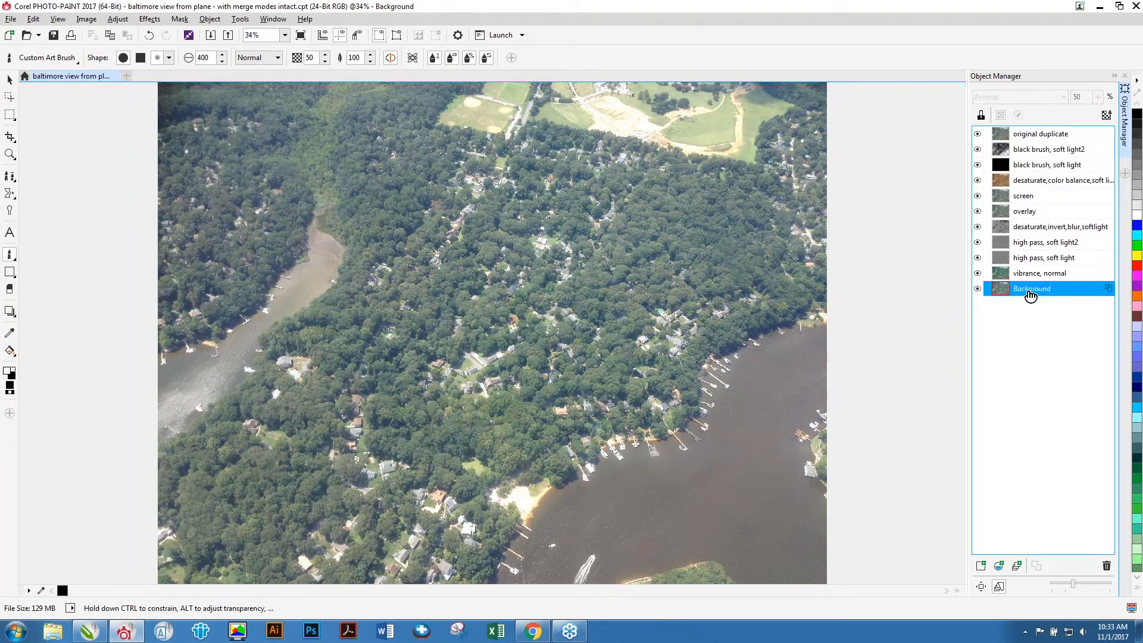
left_click(977, 149)
left_click(977, 165)
left_click(977, 180)
left_click(977, 195)
left_click(977, 211)
left_click(977, 226)
left_click(977, 241)
left_click(977, 272)
left_click(977, 258)
left_click(978, 134)
left_click(1038, 278)
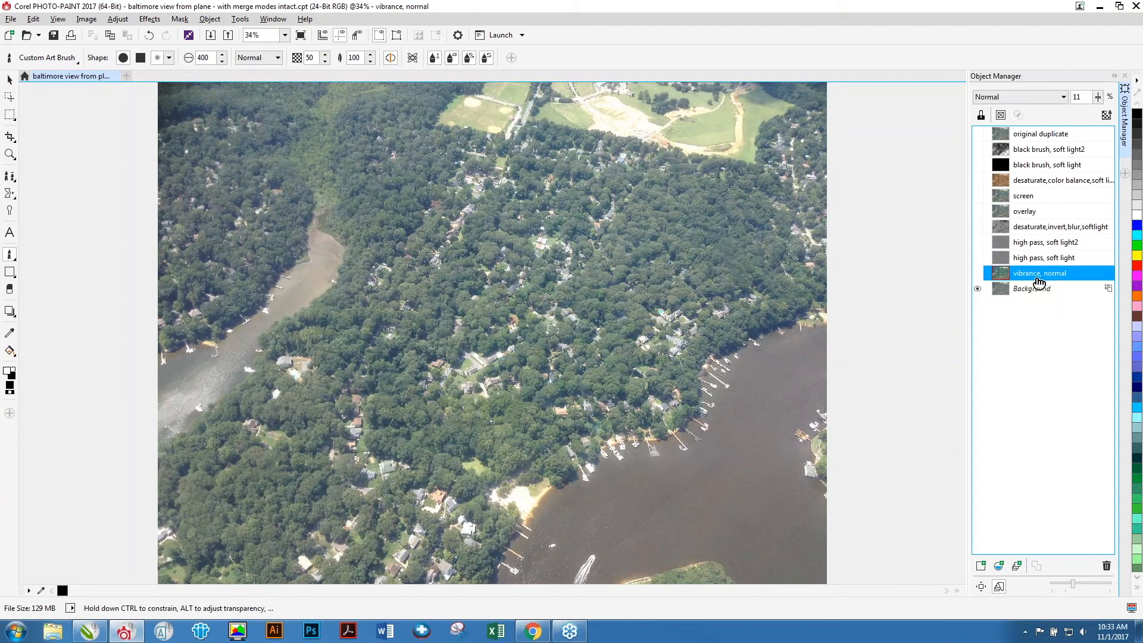
left_click(978, 275)
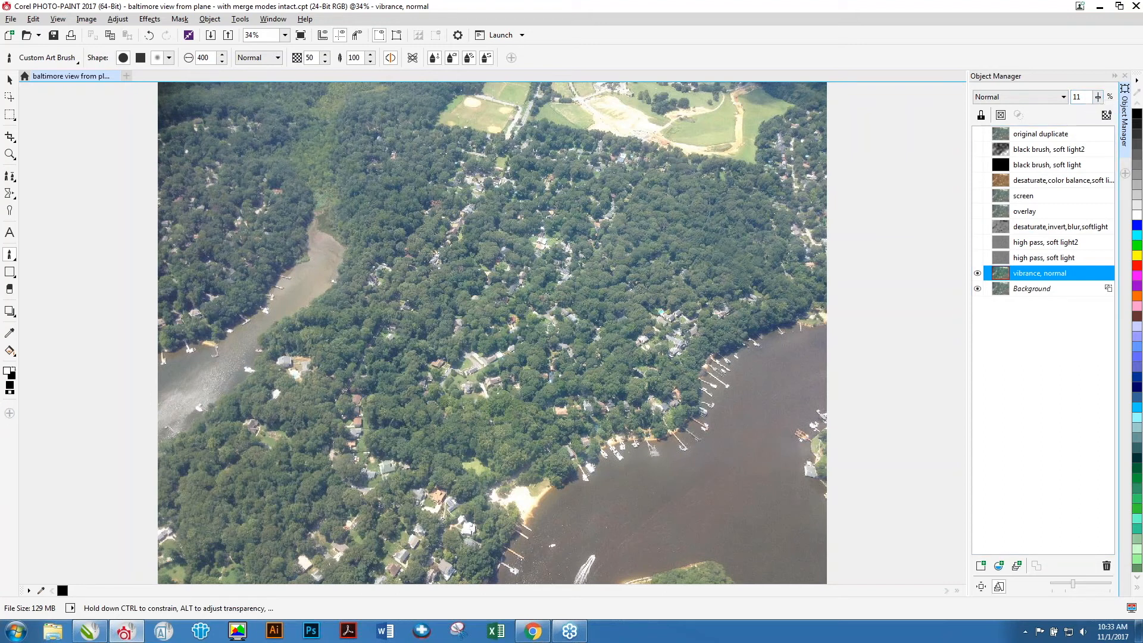
Show both high pass objects and the desaturate,invert,blur,softlight object.
left_click(10, 79)
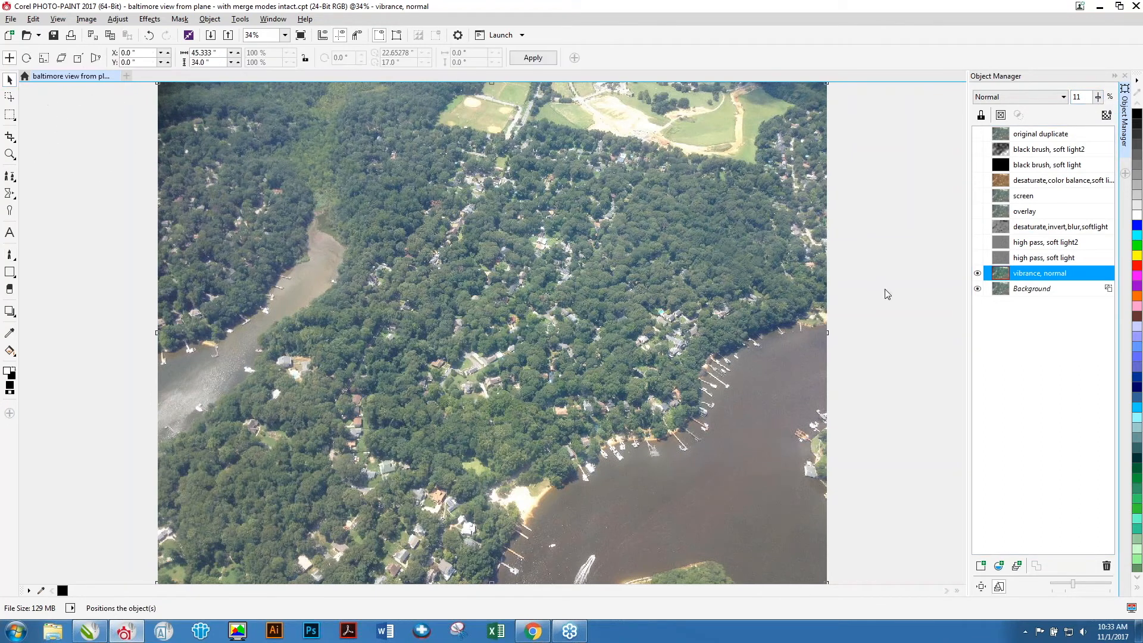
left_click(1023, 257)
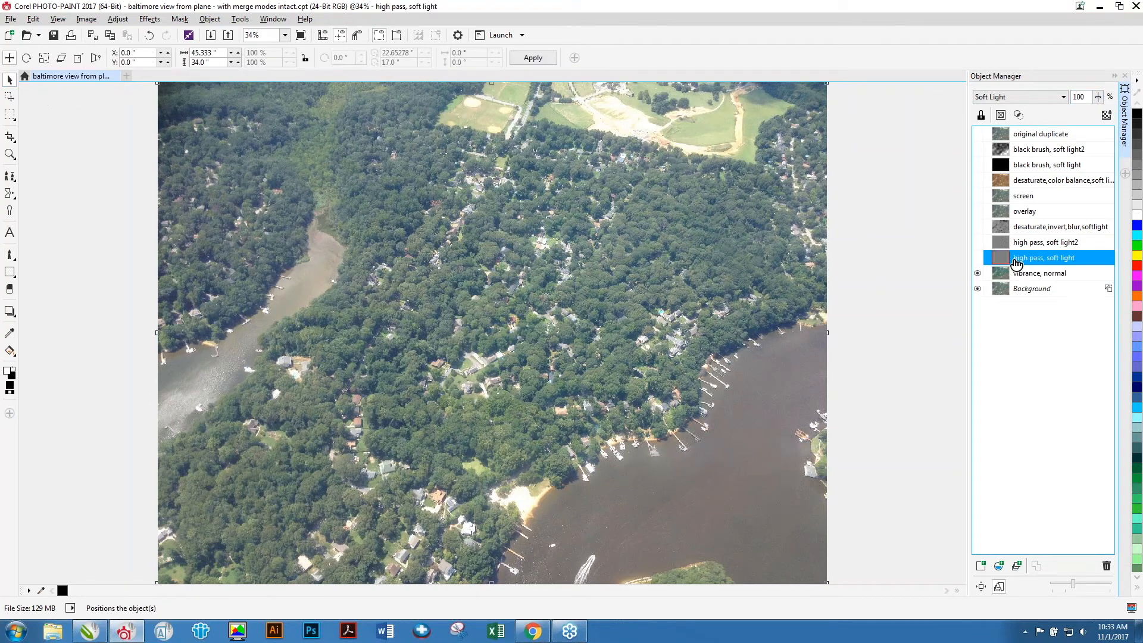
left_click(977, 242)
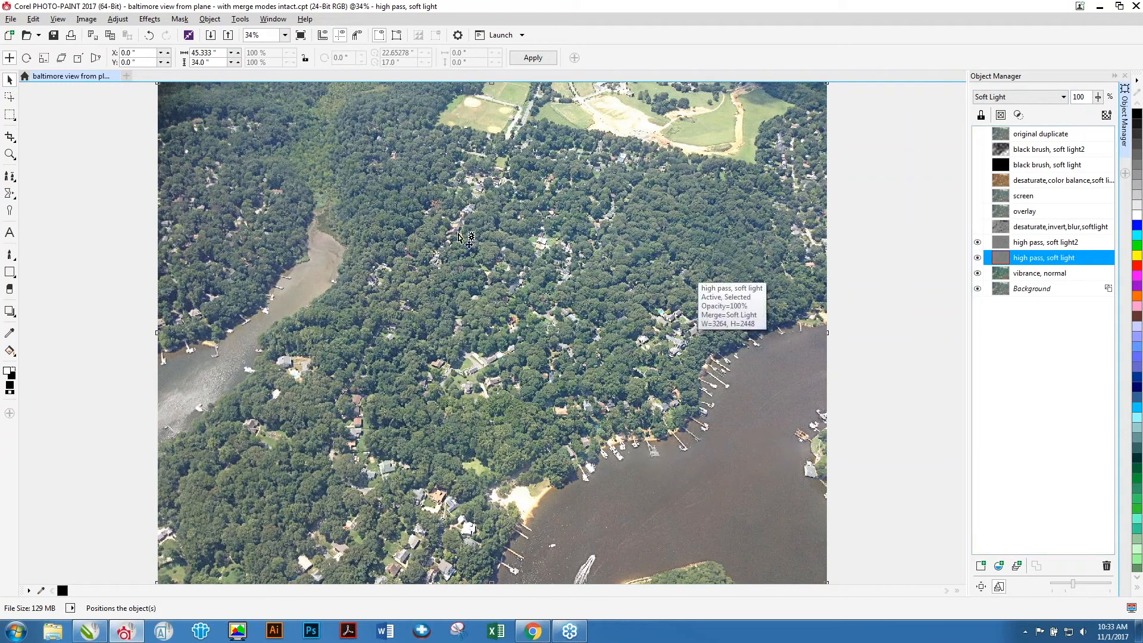
left_click(1035, 229)
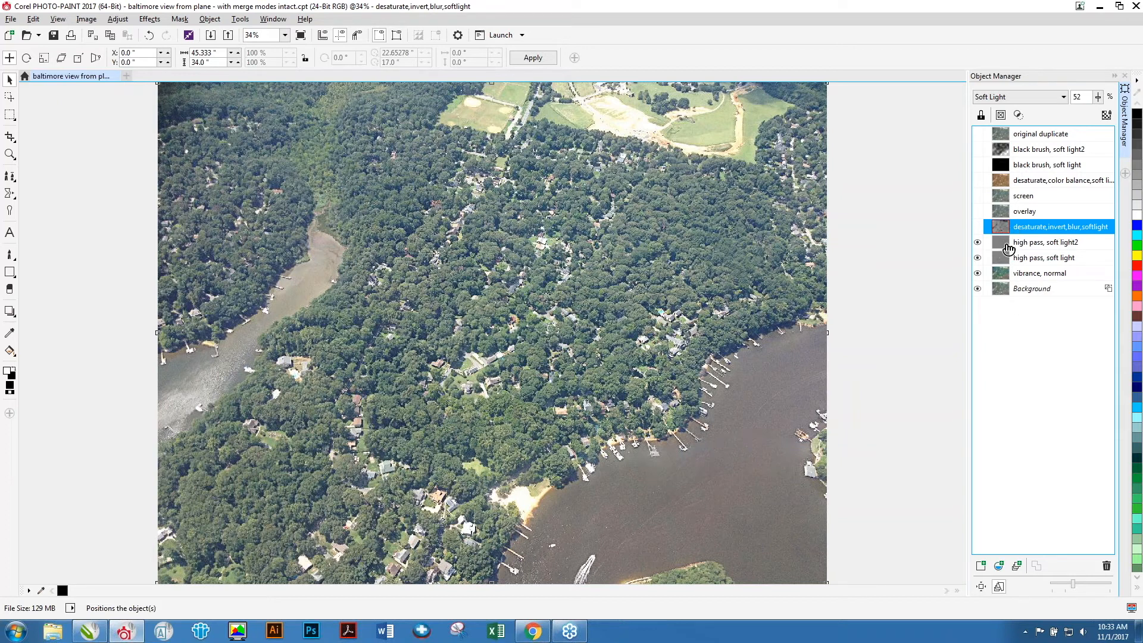
left_click(978, 241)
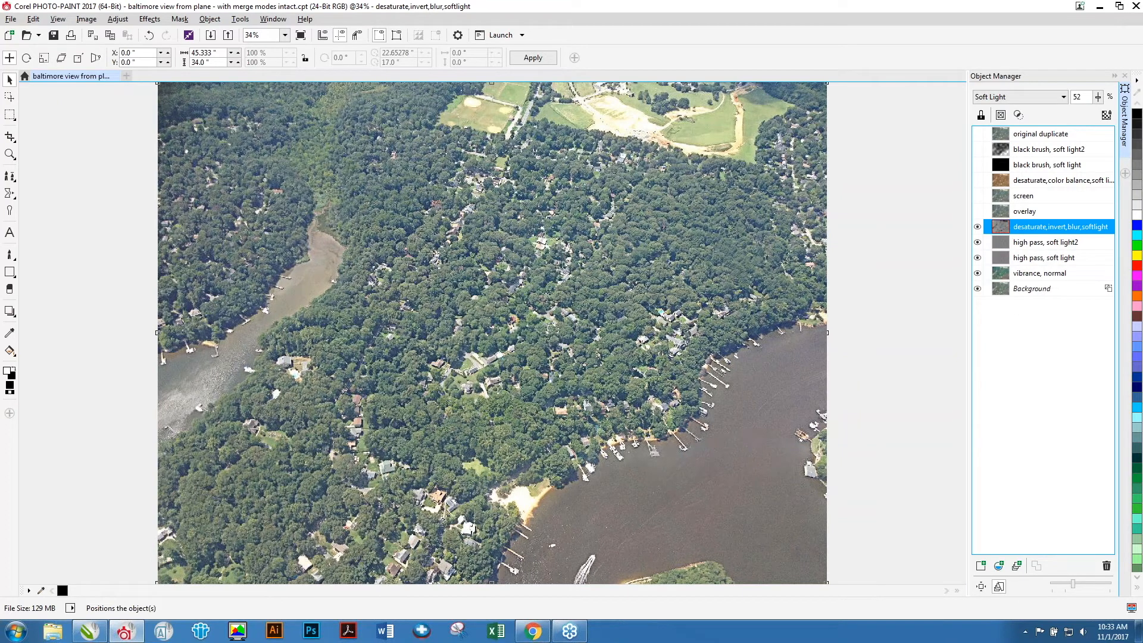
View the desaturate,invert,blur,softlight object alone, then show the high pass, vibrance and background objects again.
left_click(978, 257)
left_click(977, 272)
left_click(977, 288)
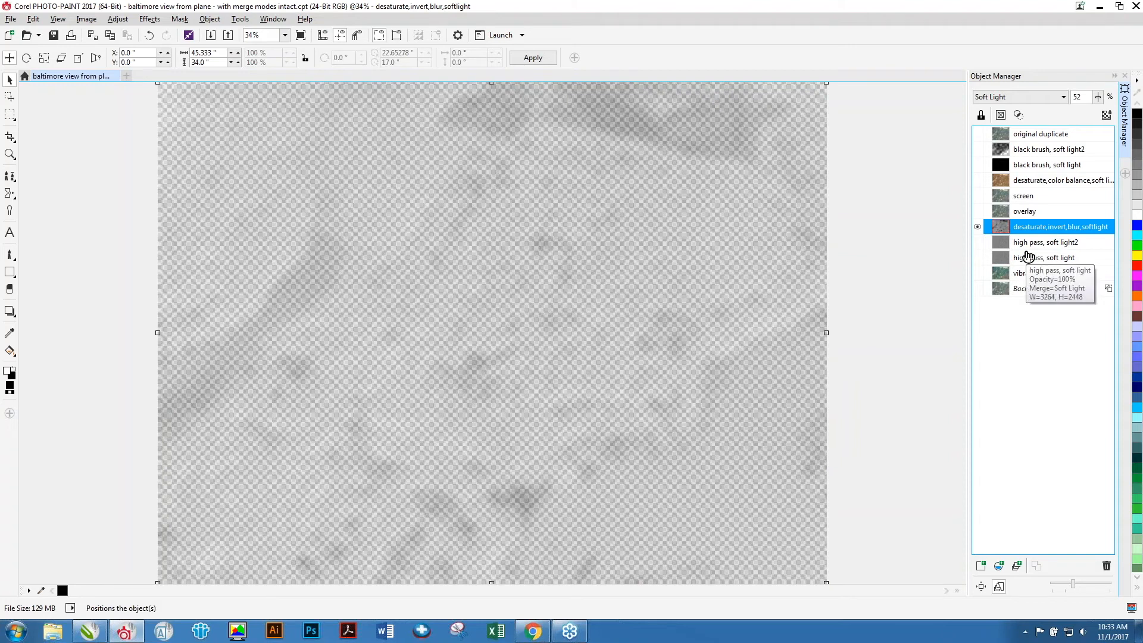
left_click(977, 242)
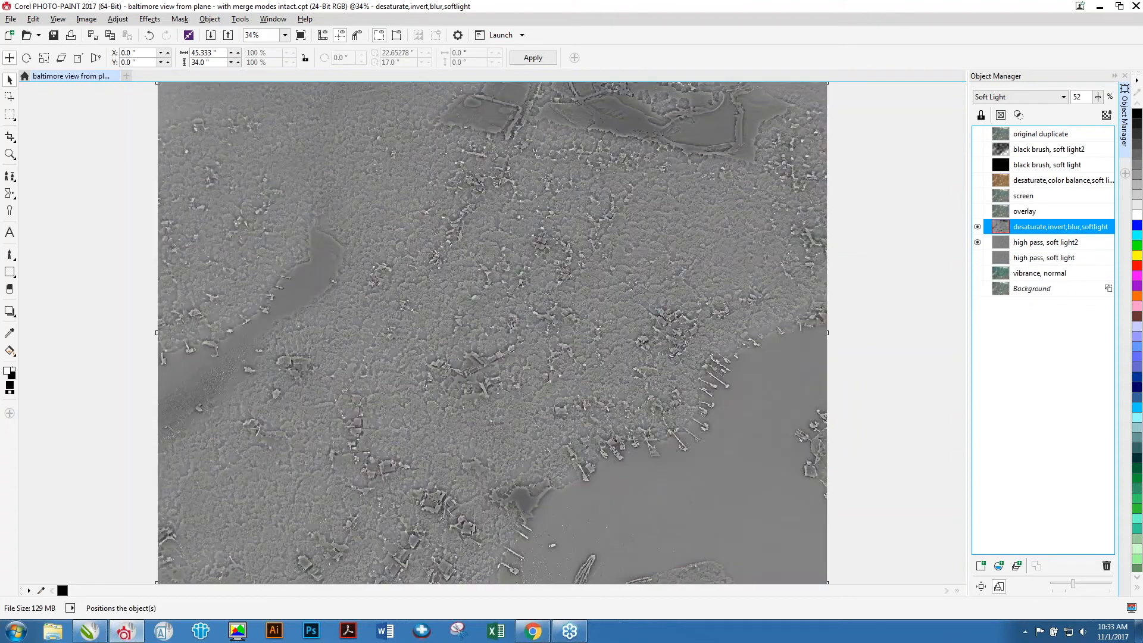
left_click(977, 257)
left_click(977, 273)
left_click(977, 288)
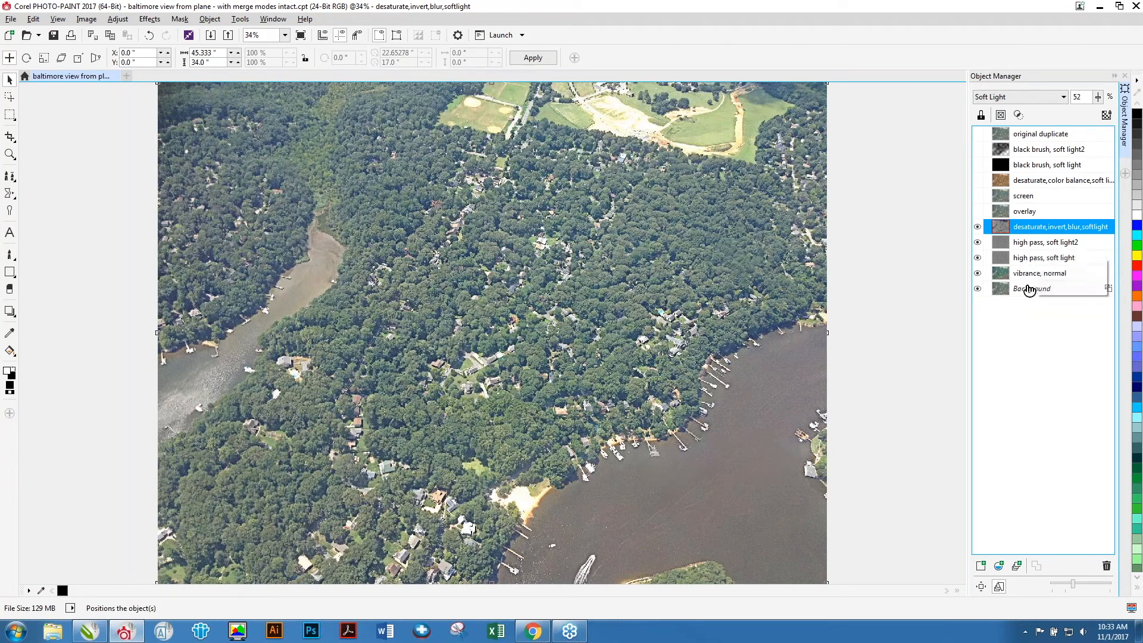
Duplicate the background, move the copy just above the high pass, soft light2 object, and hide desaturate,invert,blur,softlight.
left_click(1030, 290)
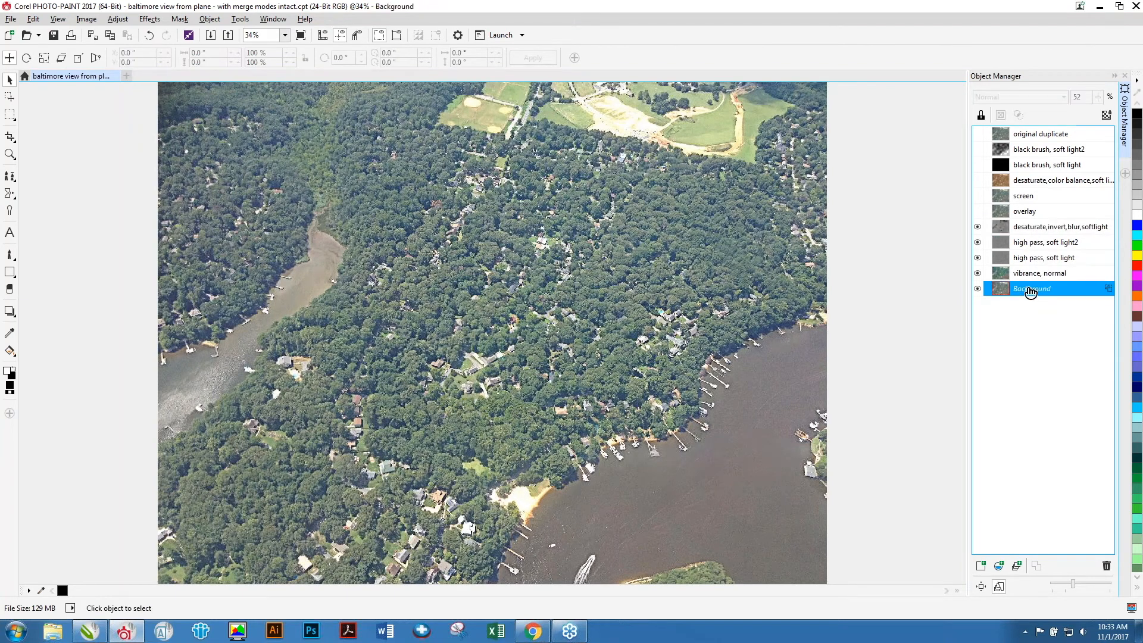
key("ctrl+d")
left_click_drag(1030, 290, 1023, 240)
left_click(978, 227)
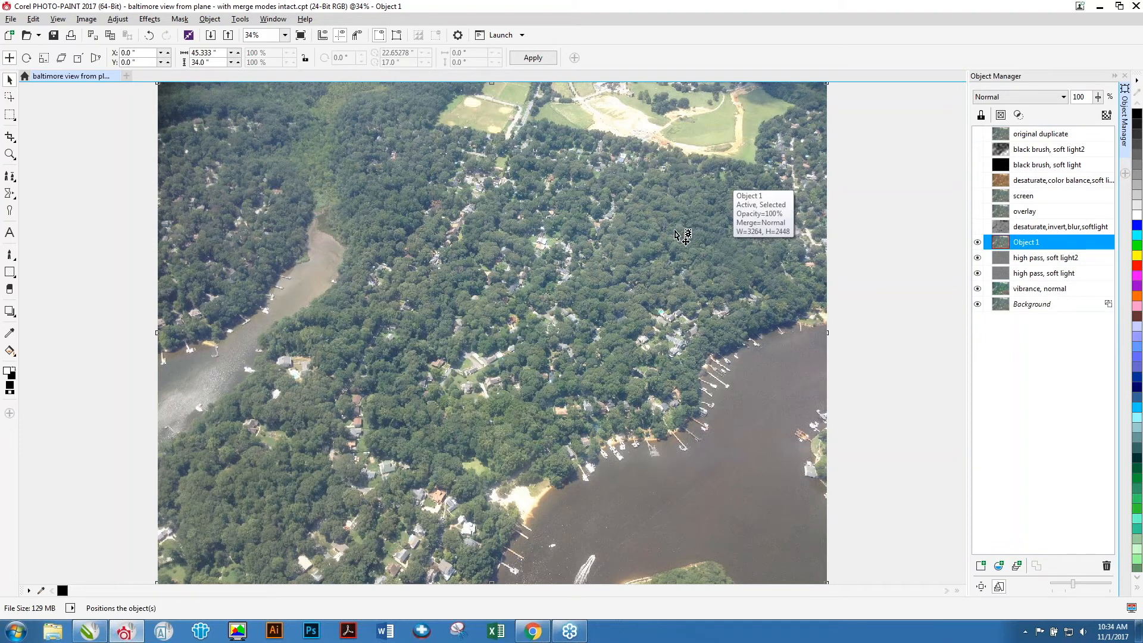
Desaturate the new Object 1 and invert its colors.
left_click(118, 19)
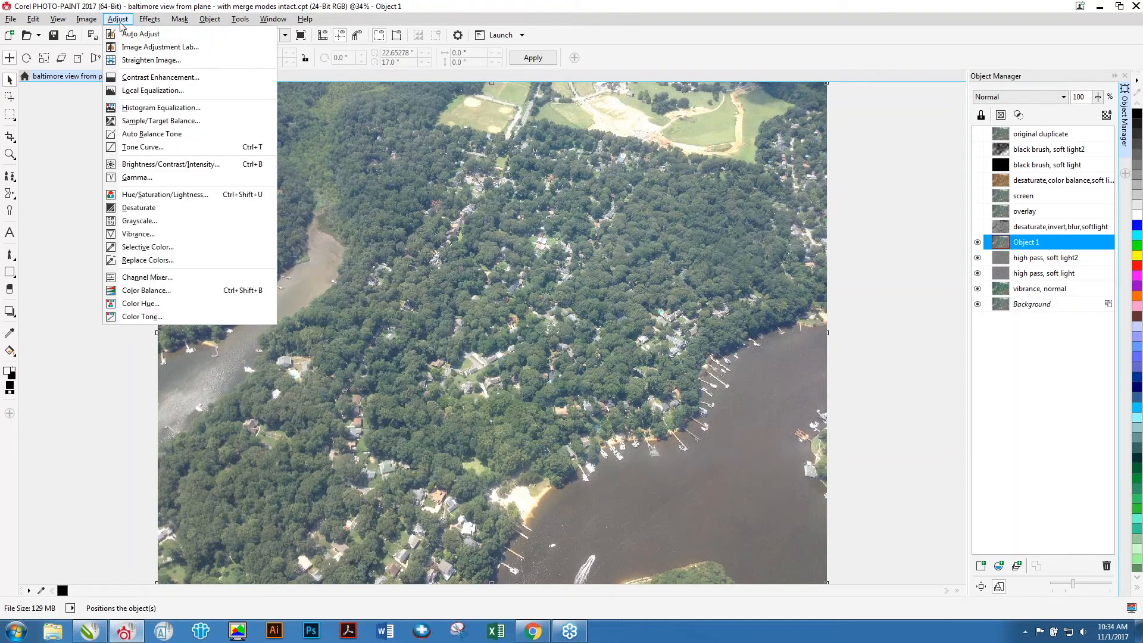
left_click(160, 208)
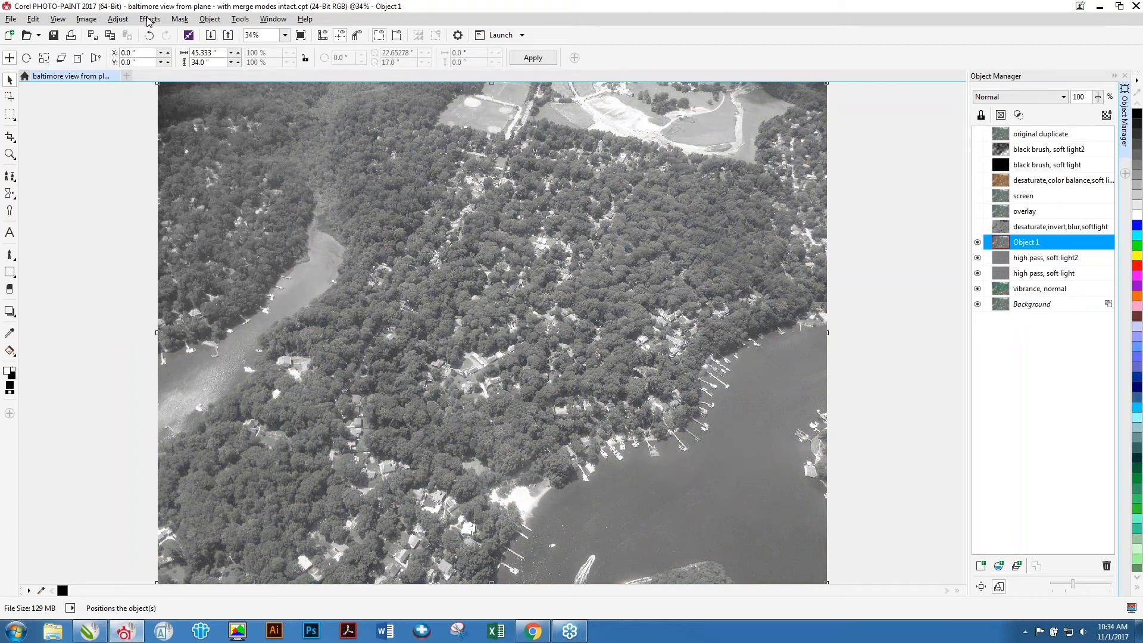
left_click(89, 19)
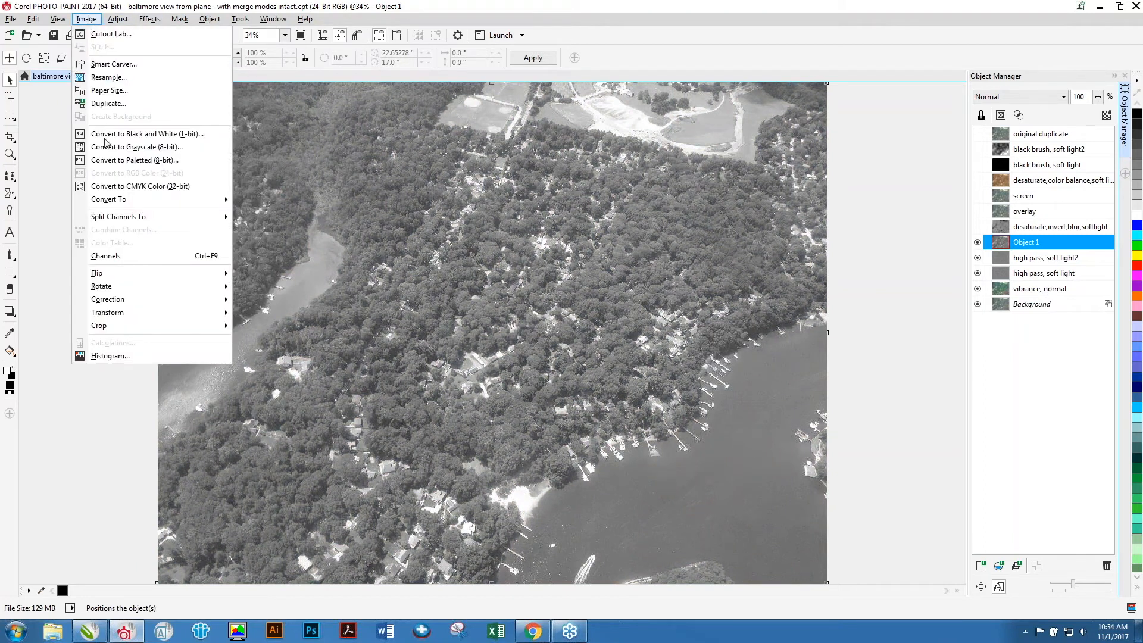
mouse_move(122, 312)
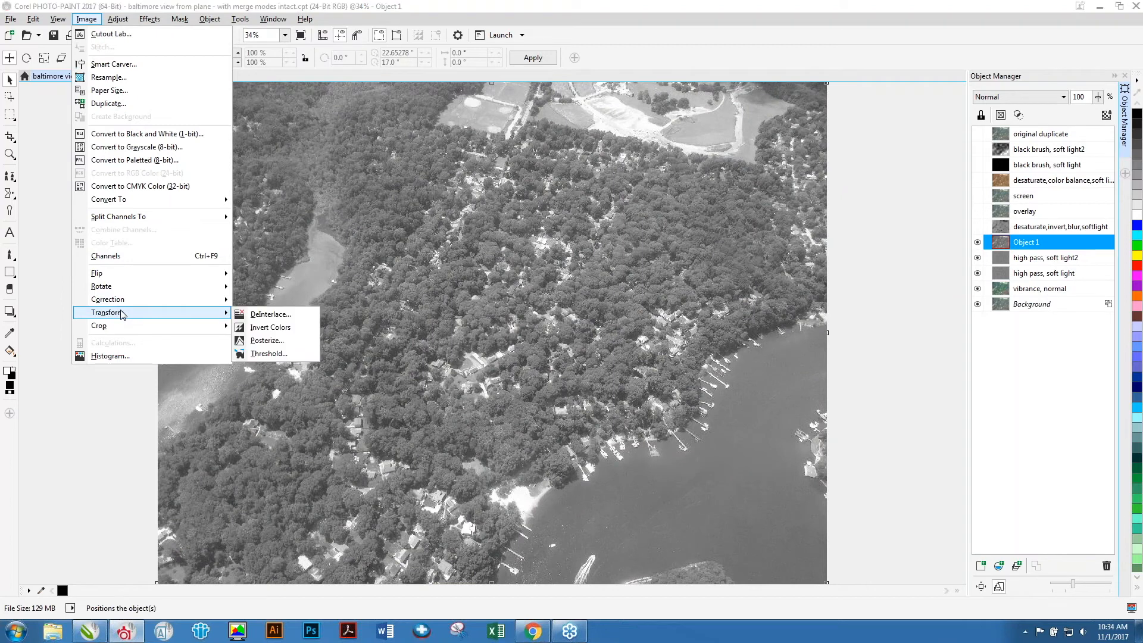
left_click(265, 329)
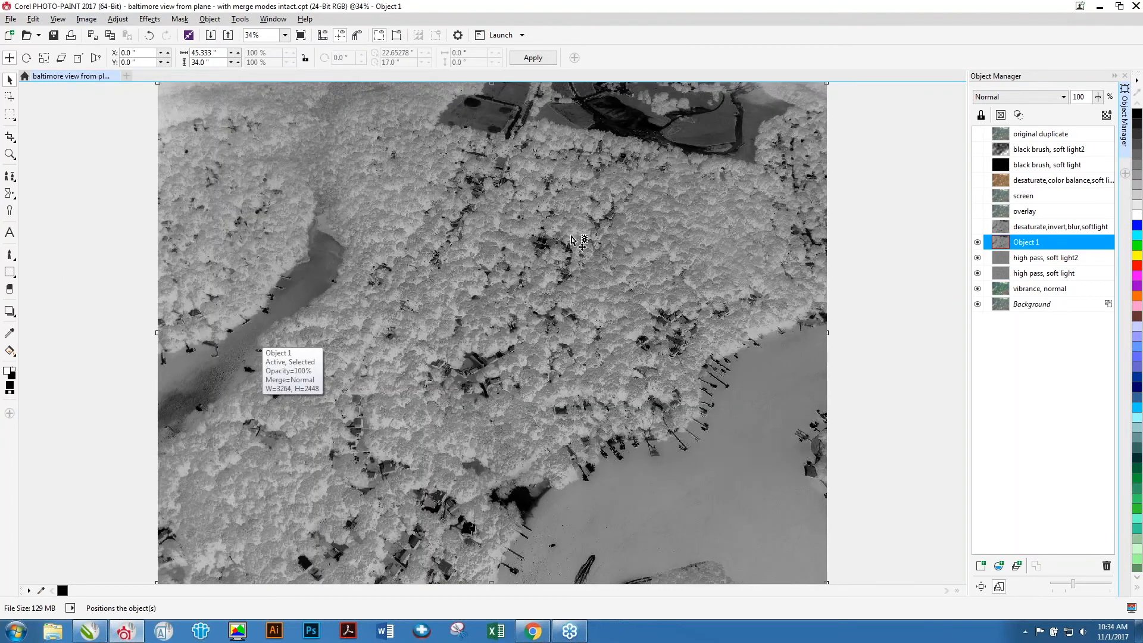
Apply a Gaussian Blur with a 9.0 pixel radius to Object 1.
left_click(156, 20)
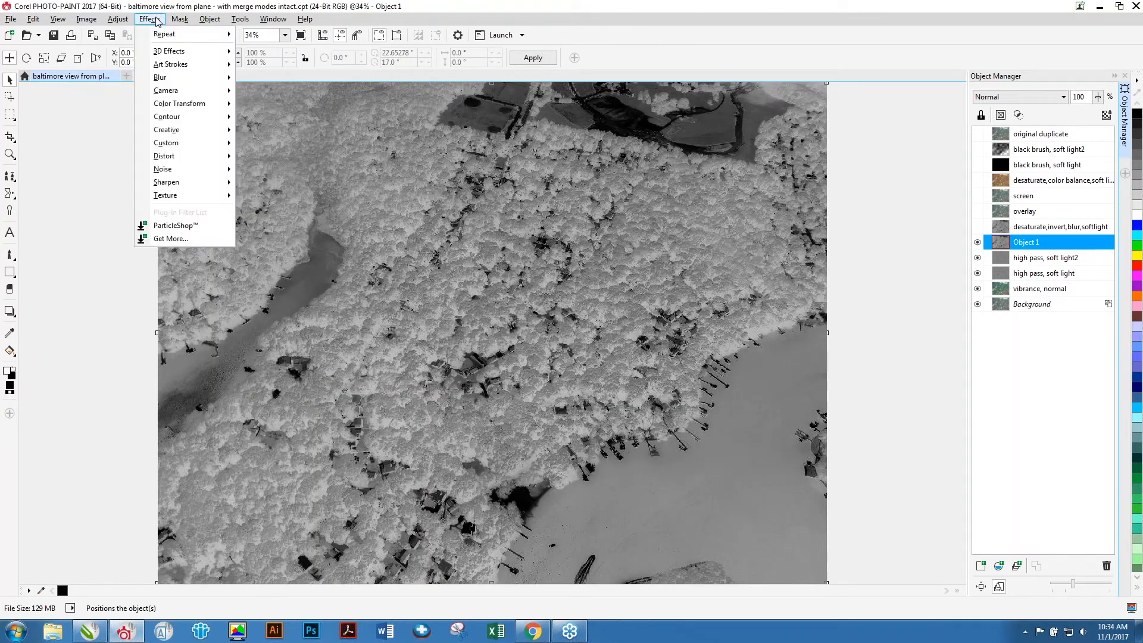
mouse_move(163, 81)
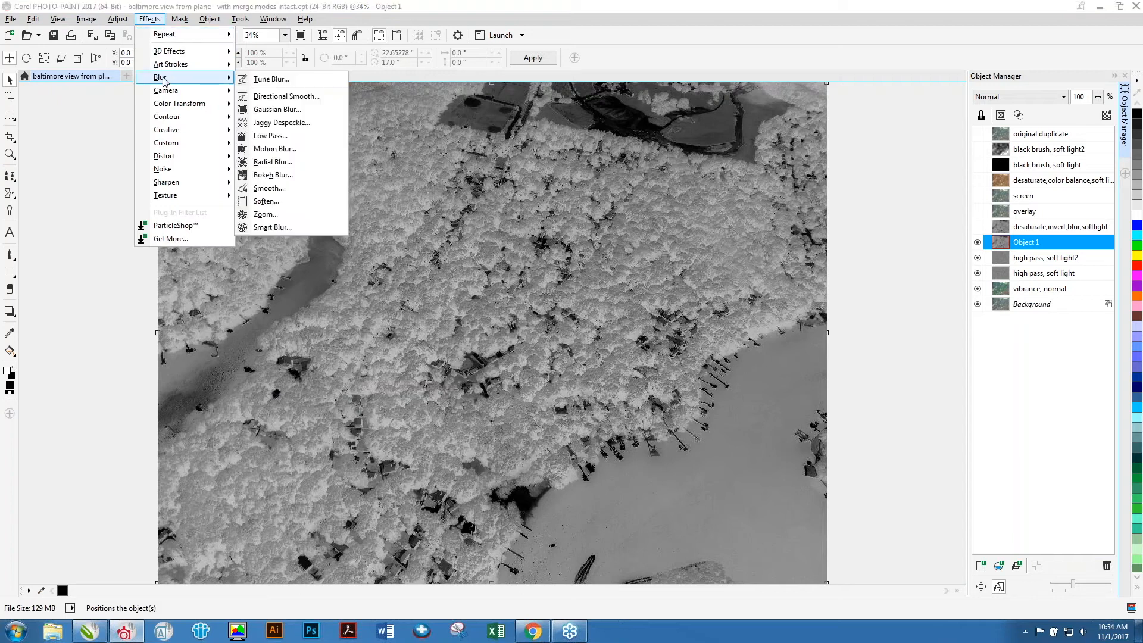
left_click(277, 110)
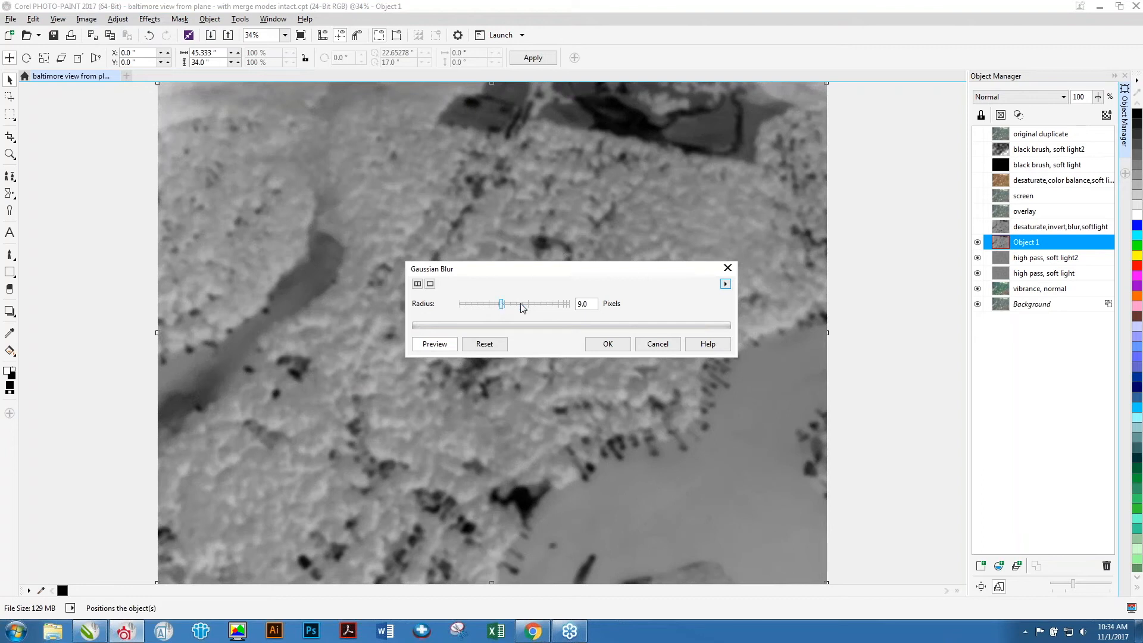
left_click(607, 345)
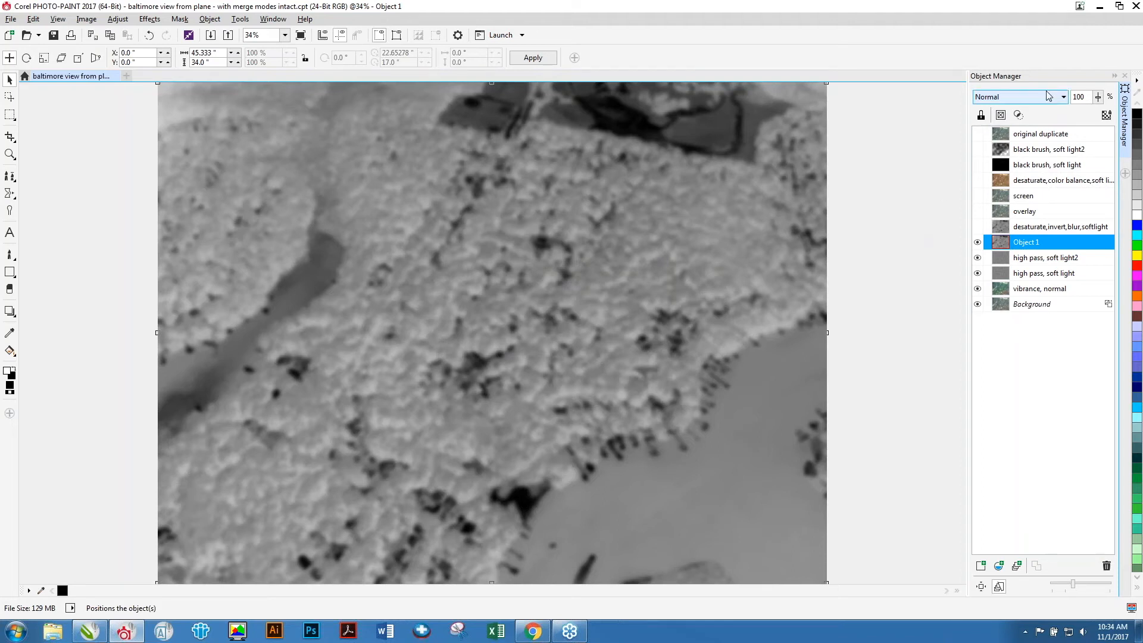
Set Object 1's merge mode to Soft Light.
left_click(1015, 97)
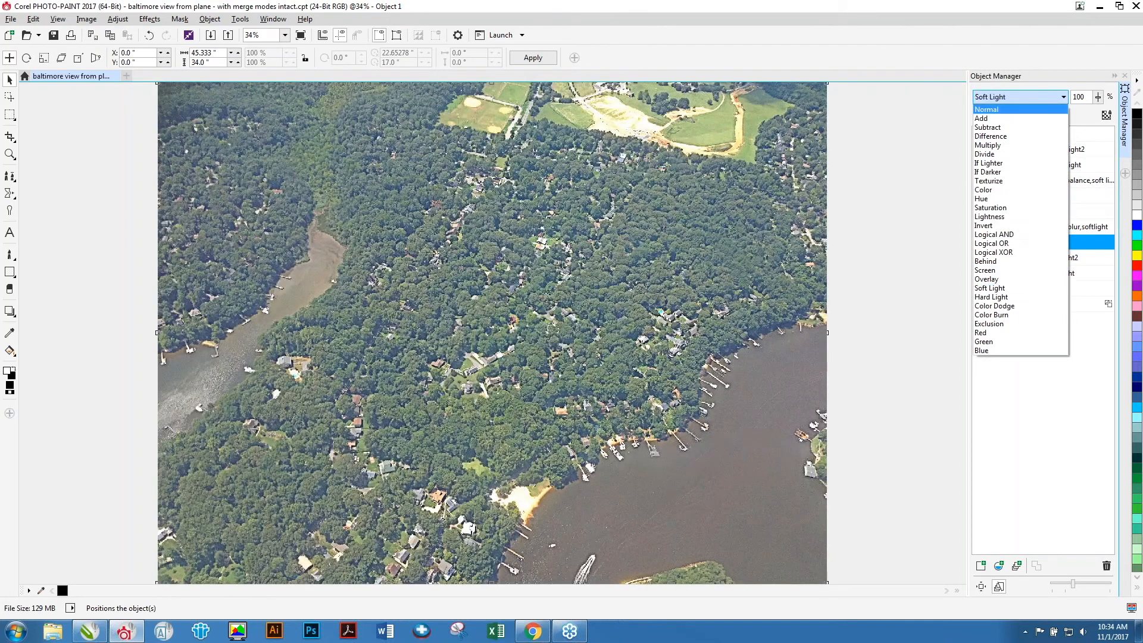
left_click(989, 287)
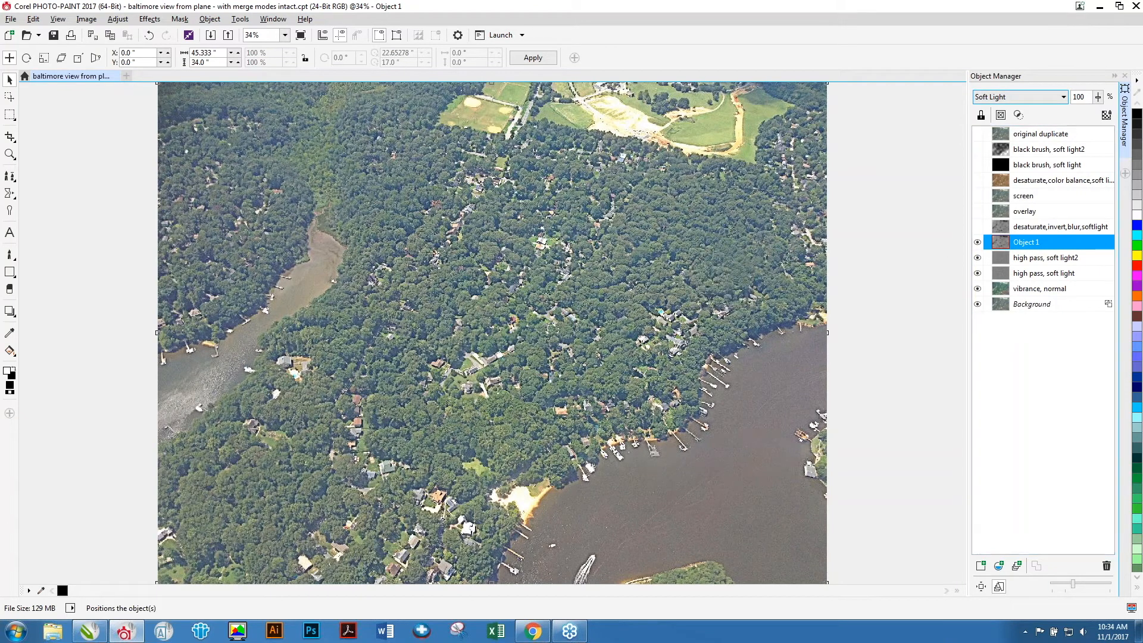
left_click(1099, 100)
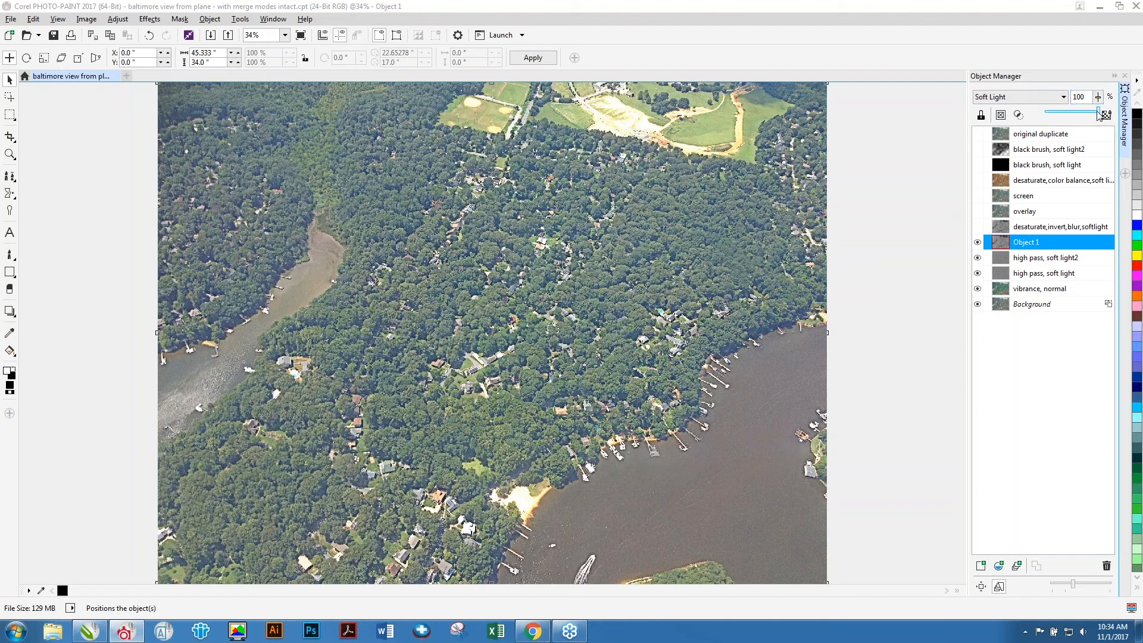
Hide Object 1 and show the original desaturate,invert,blur,softlight object instead.
left_click(977, 243)
left_click(1019, 230)
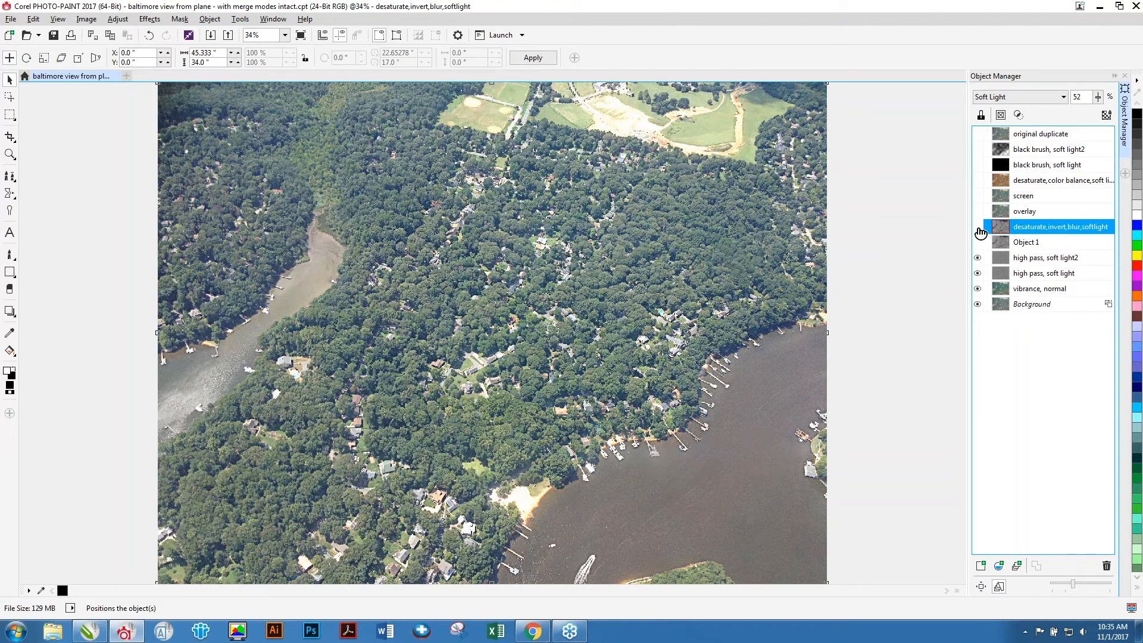
left_click(978, 227)
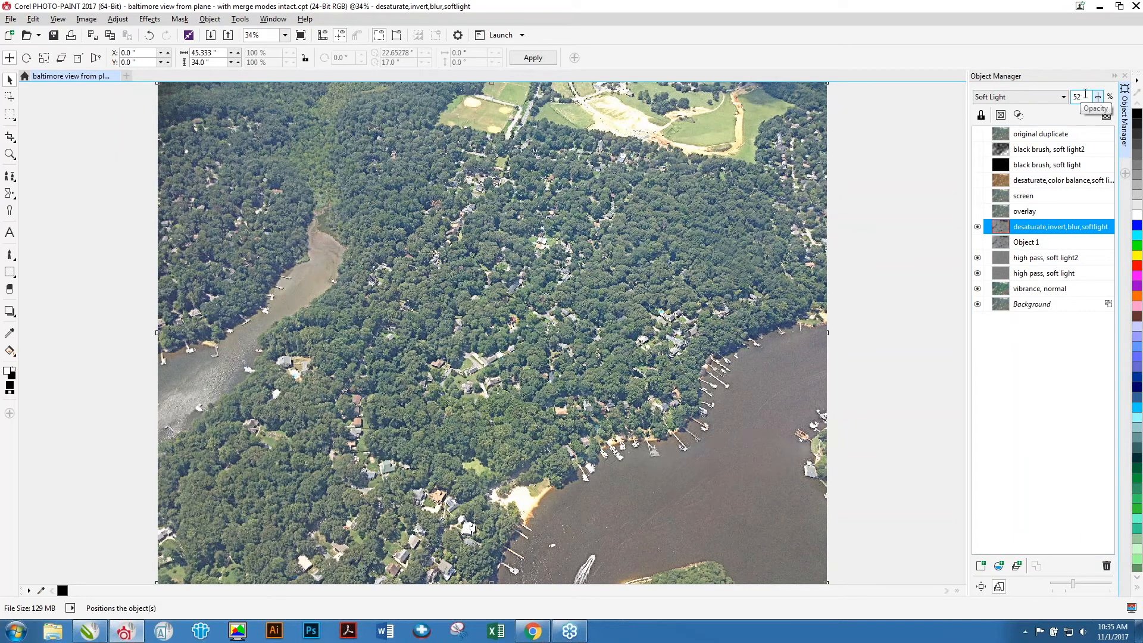
Show the overlay, screen and desaturate,color balance,soft light objects.
left_click(1026, 213)
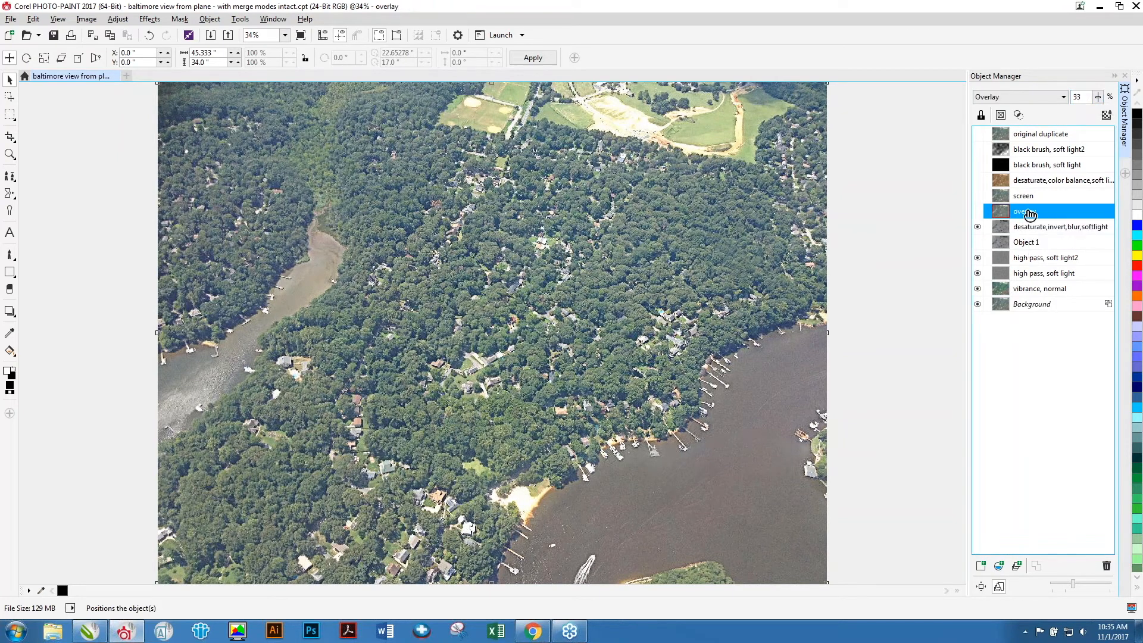
left_click(978, 212)
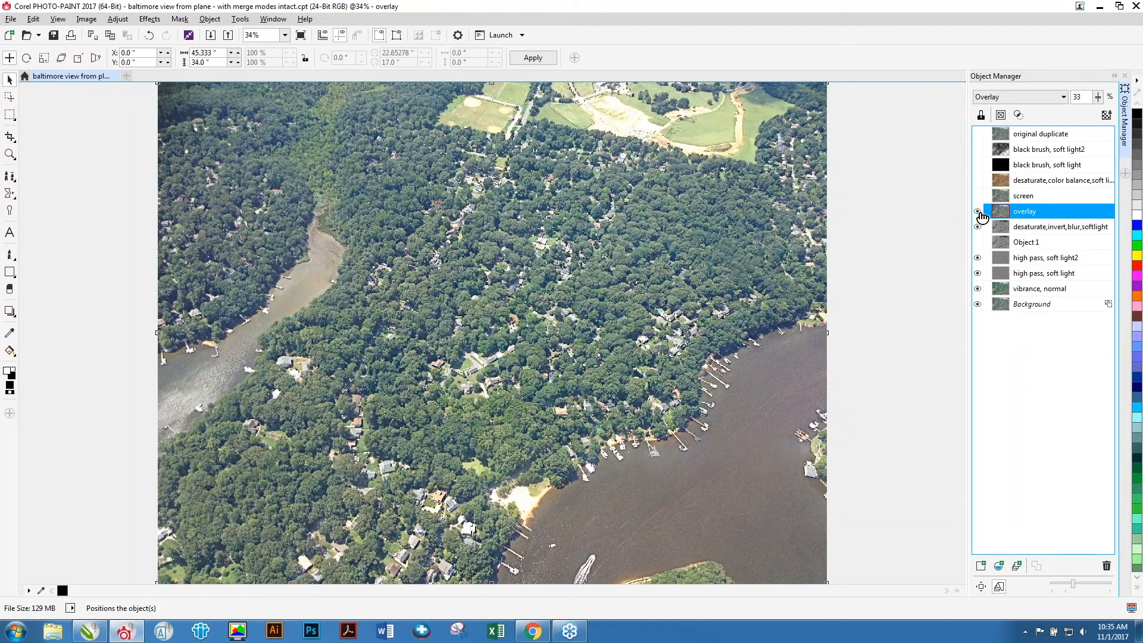
left_click(1027, 197)
left_click(978, 195)
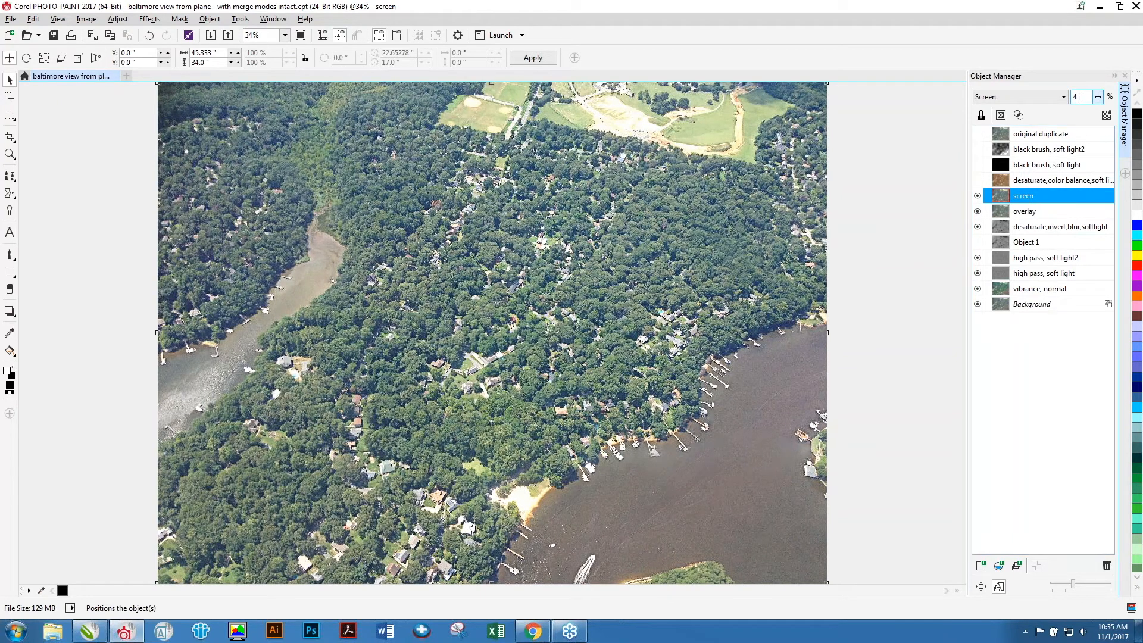
left_click(1056, 181)
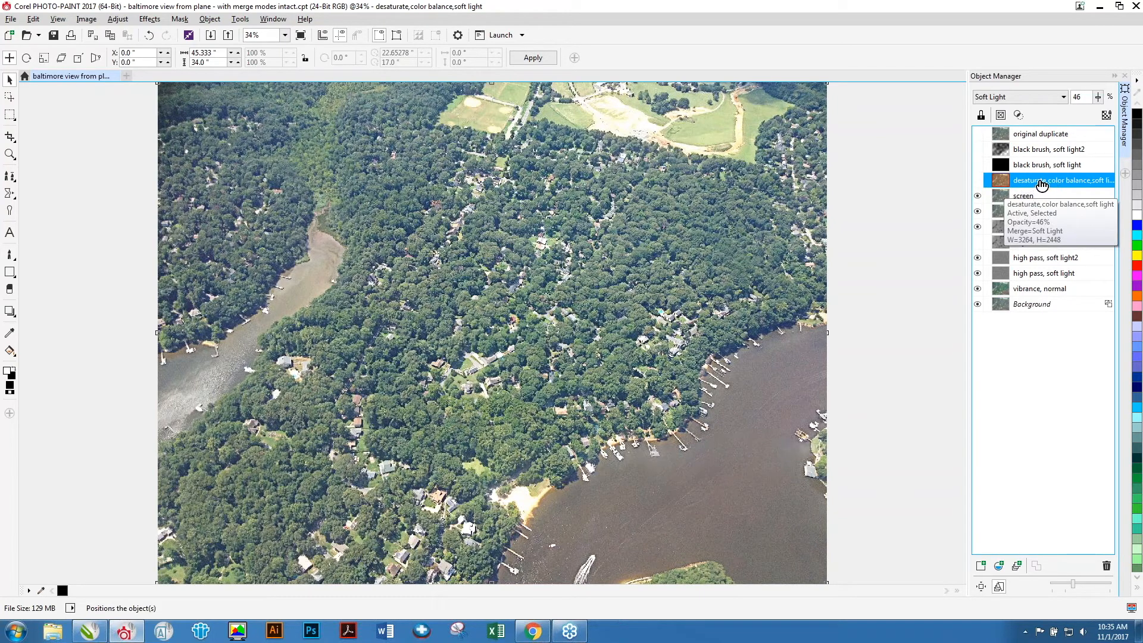
left_click(977, 180)
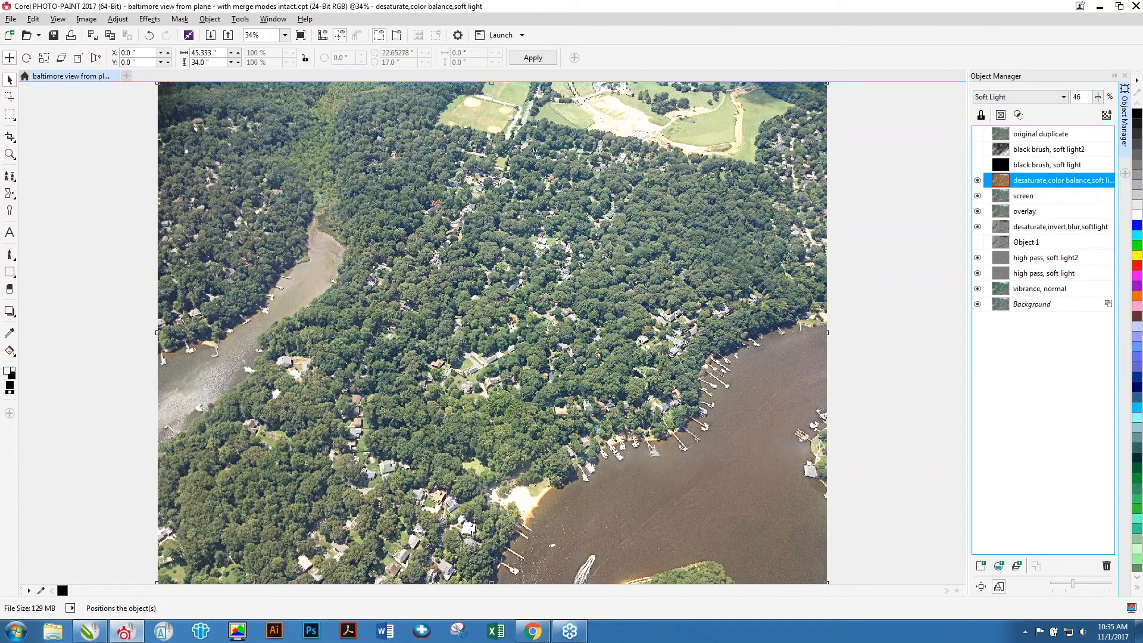
Add a new object above the black brush, soft light object and fill it entirely with black.
left_click(1045, 167)
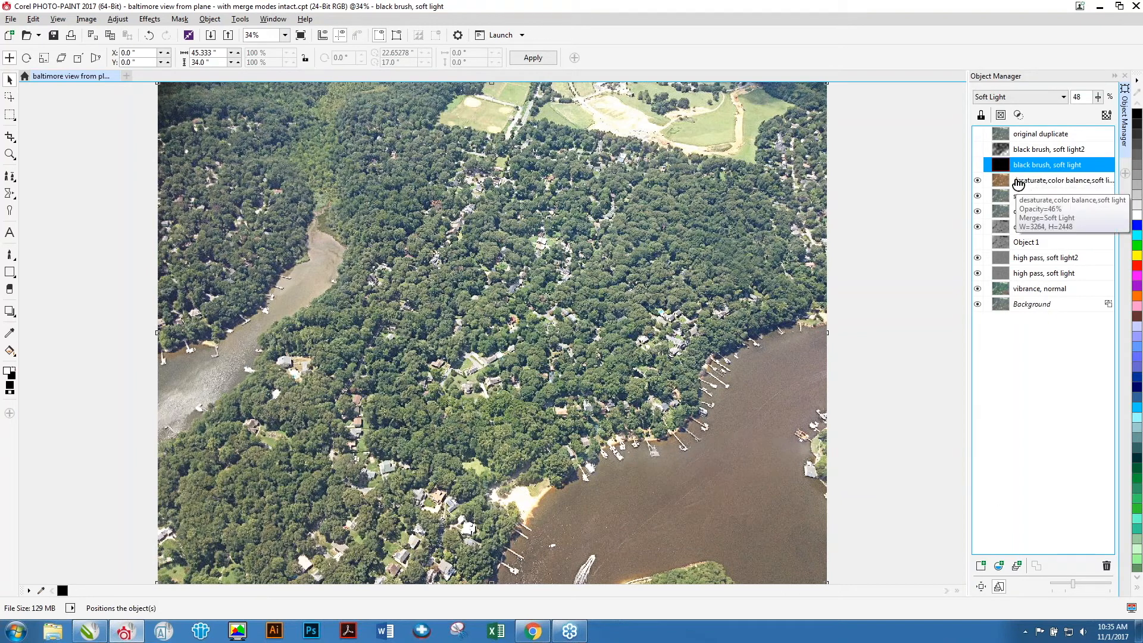
left_click(981, 565)
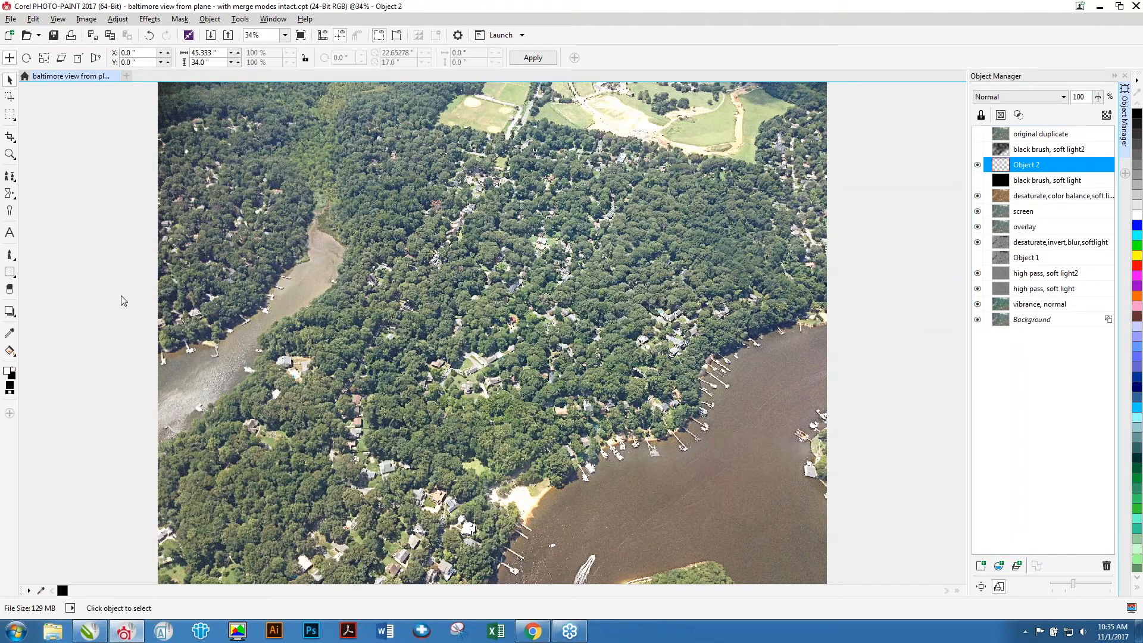
left_click(9, 114)
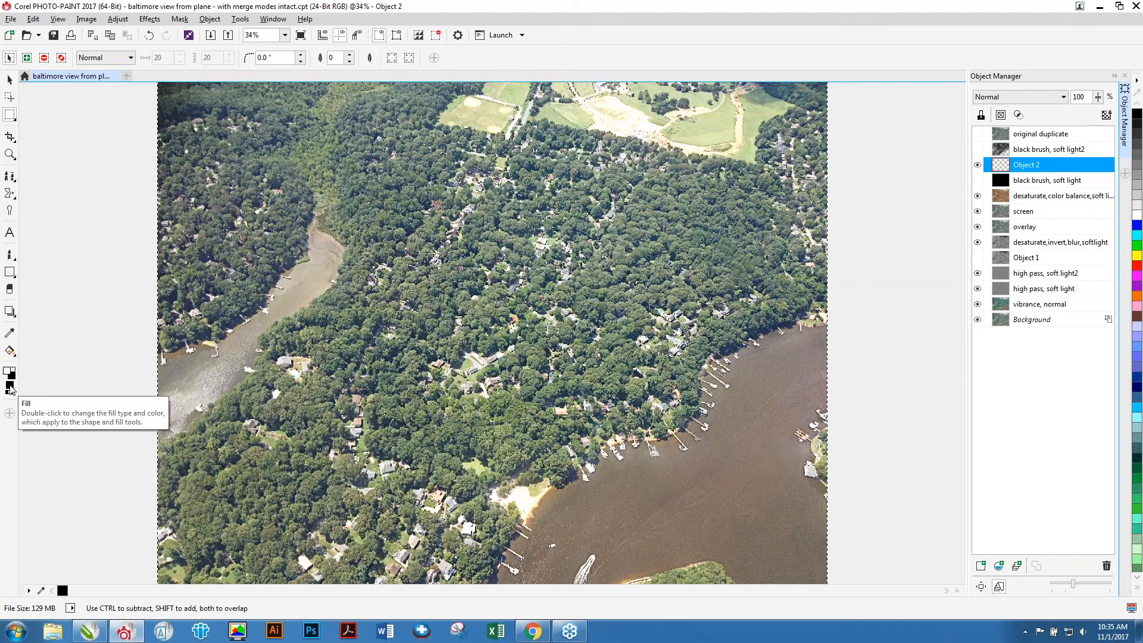
left_click(9, 351)
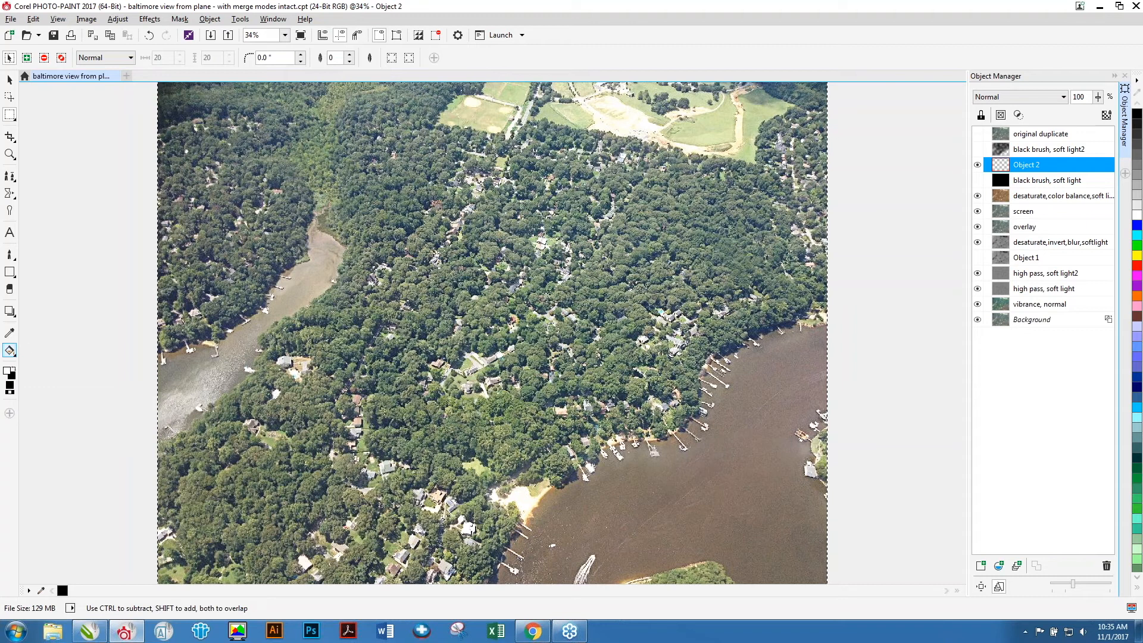
left_click(10, 352)
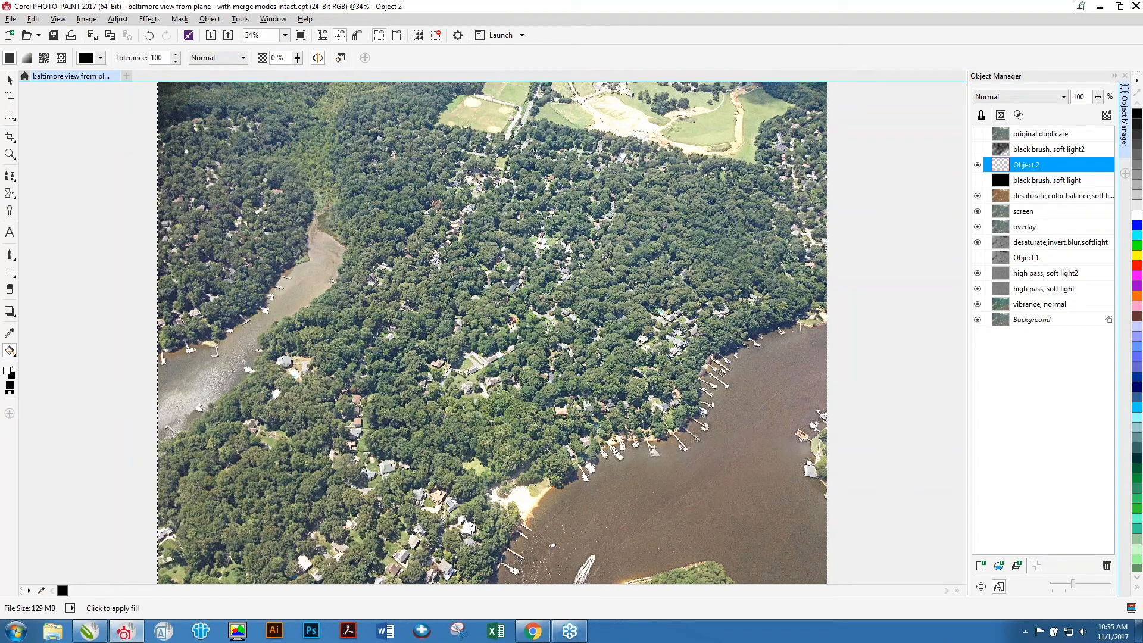
left_click(492, 333)
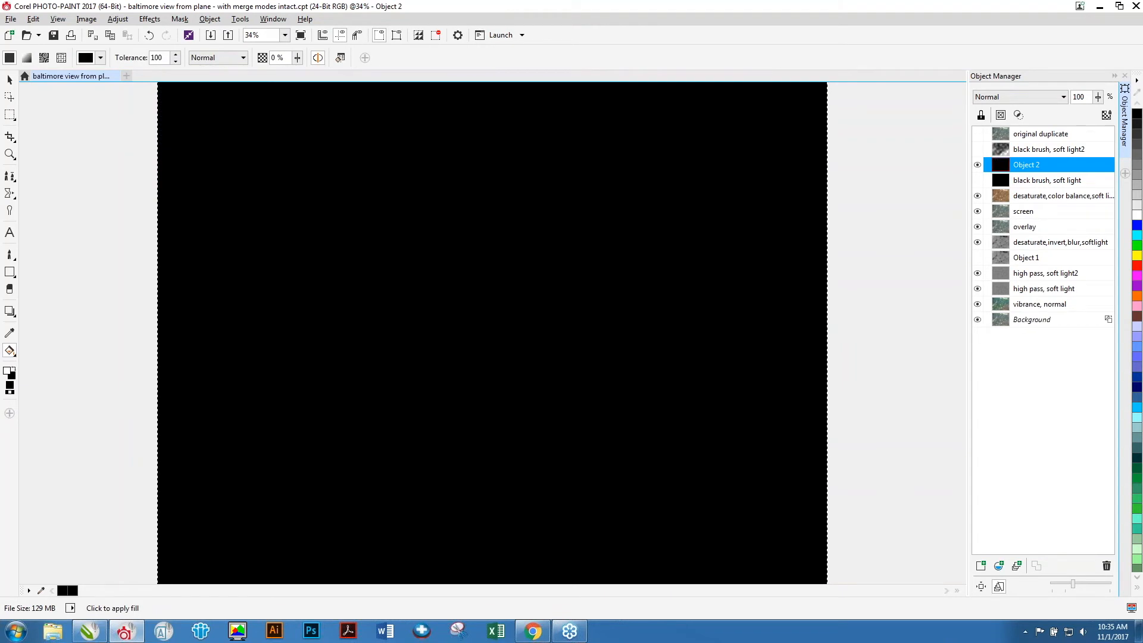
Set the new Object 2's merge mode to Soft Light and its opacity to 80%.
left_click(1046, 97)
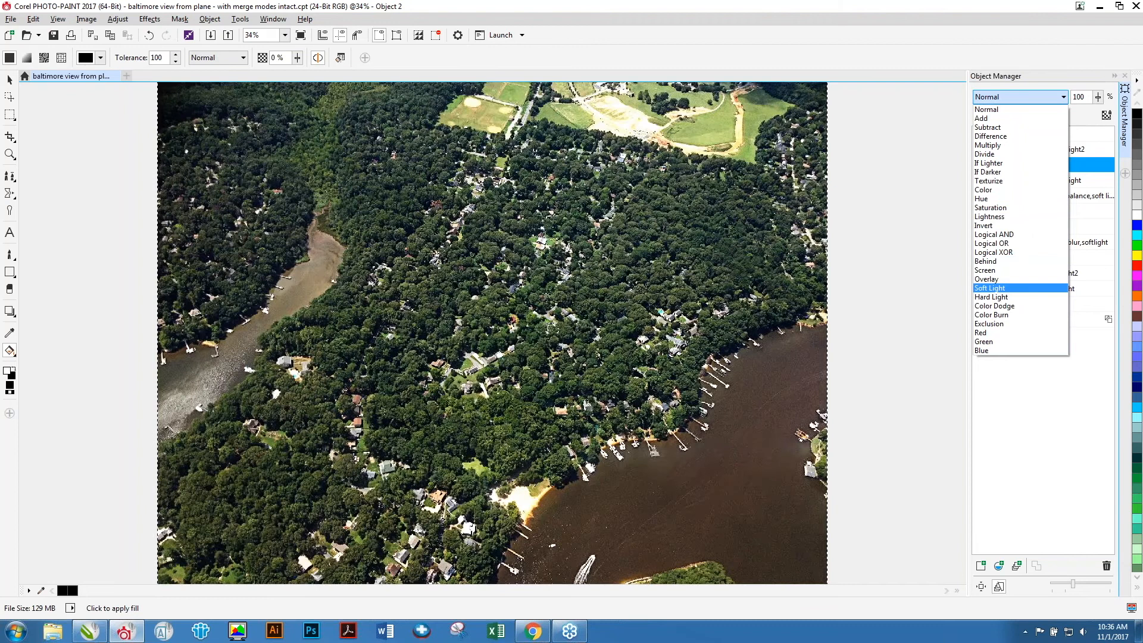
left_click(989, 288)
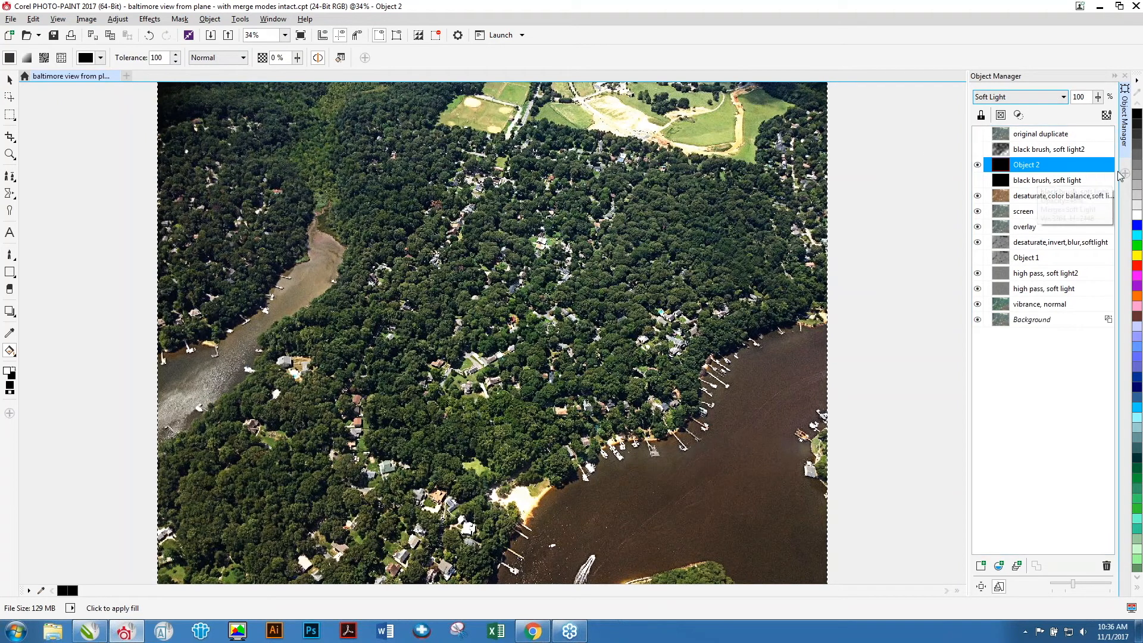
left_click(1098, 96)
mouse_move(1098, 112)
left_mouse_down()
mouse_move(1079, 113)
mouse_move(1090, 113)
left_mouse_up()
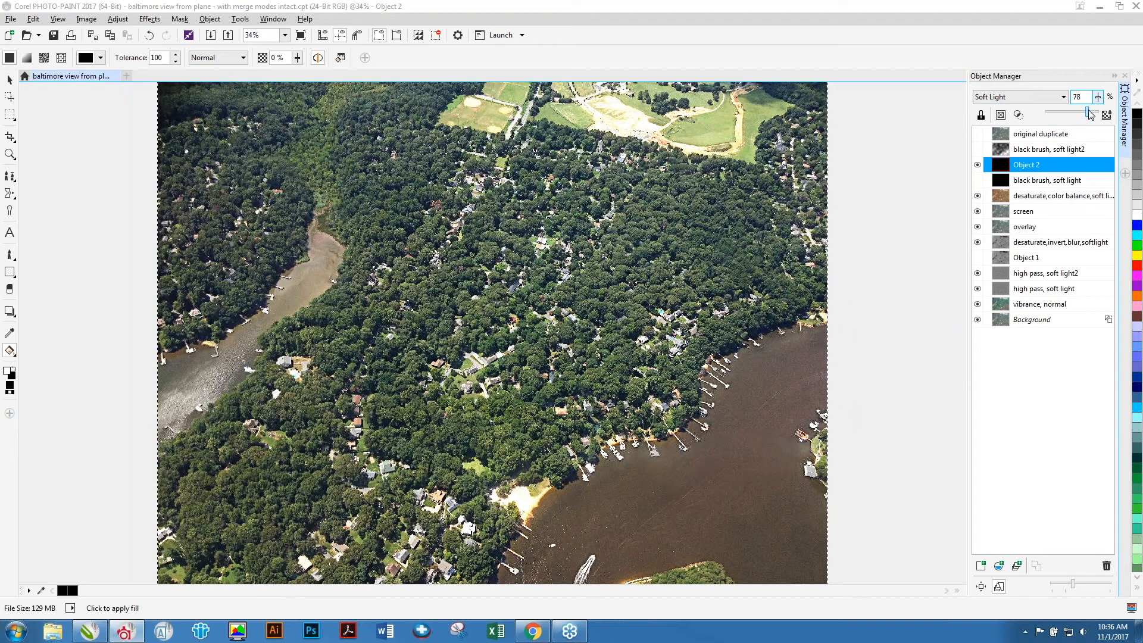
Select the black brush, soft light2 object with the Custom Art Brush active and make it visible.
left_click(1034, 156)
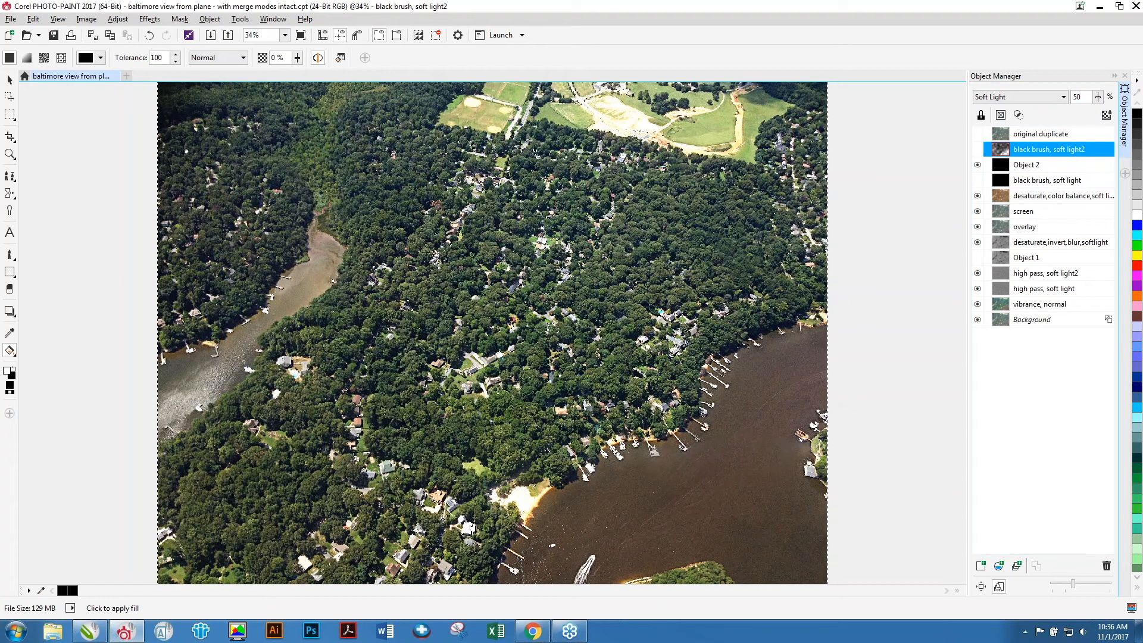
left_click(10, 254)
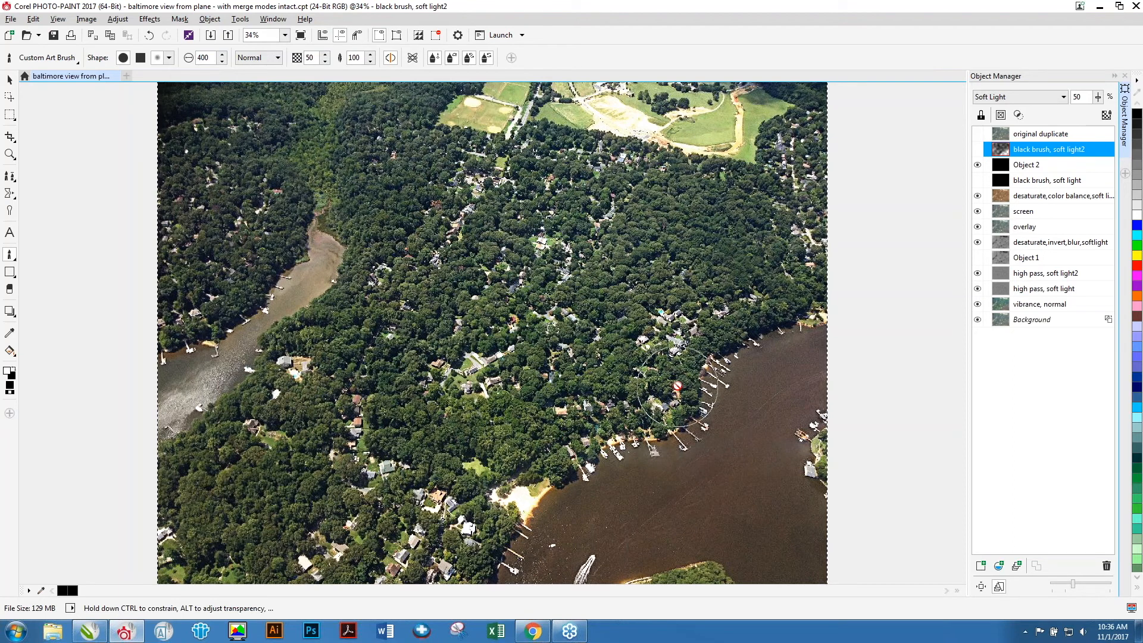
left_click(979, 150)
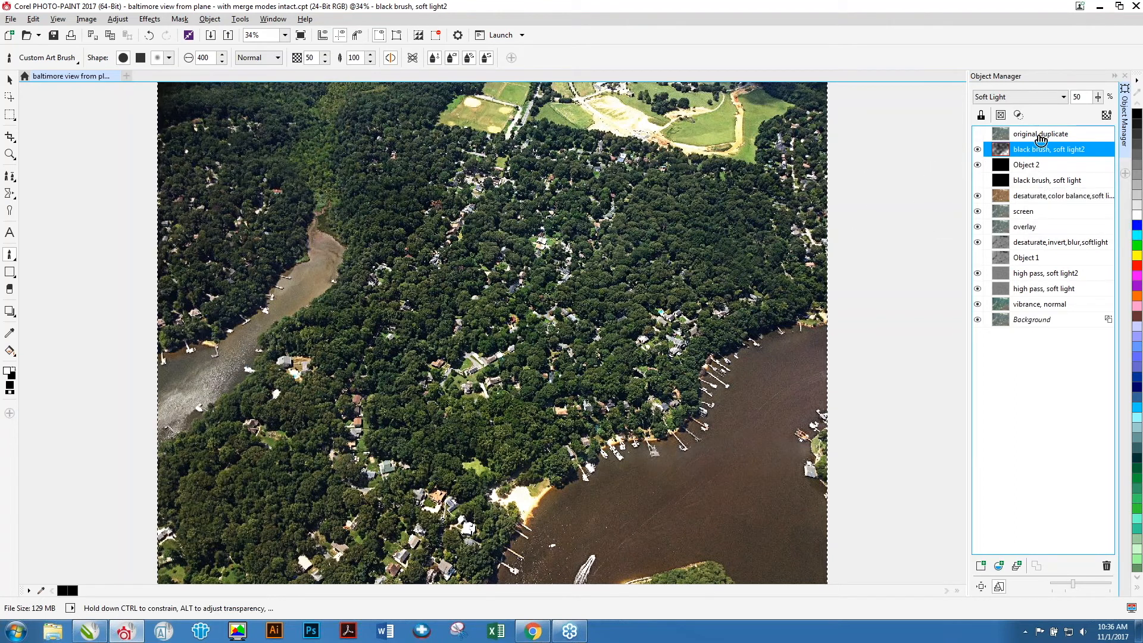
Toggle the original duplicate object on and off, zoomed into the houses, to compare before and after.
left_click(1019, 134)
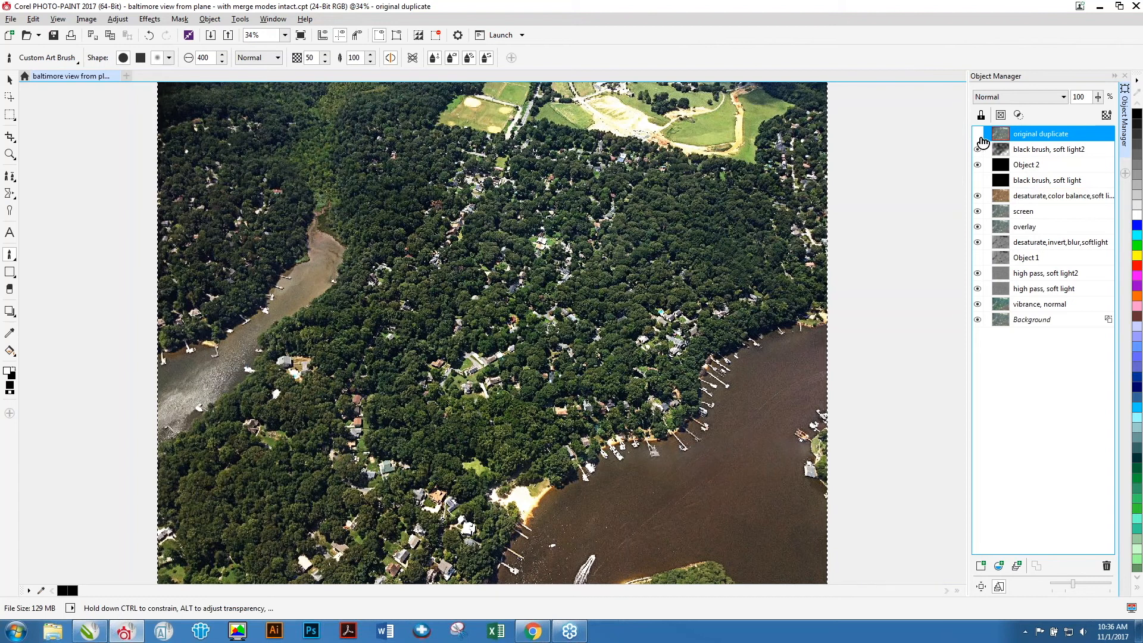
left_click(978, 135)
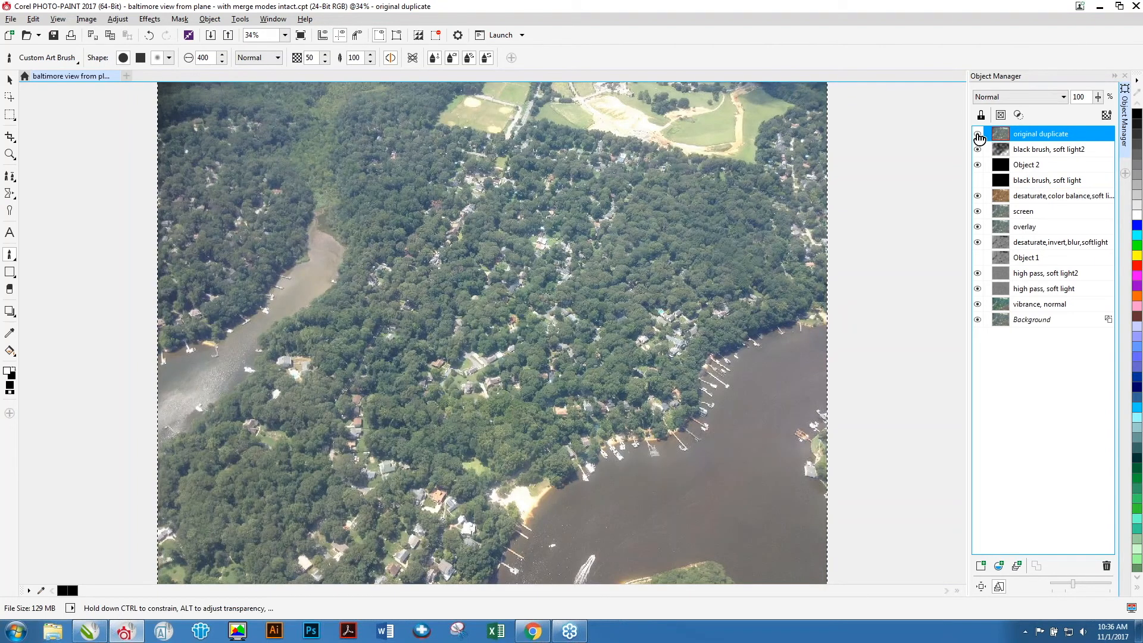
left_click(979, 138)
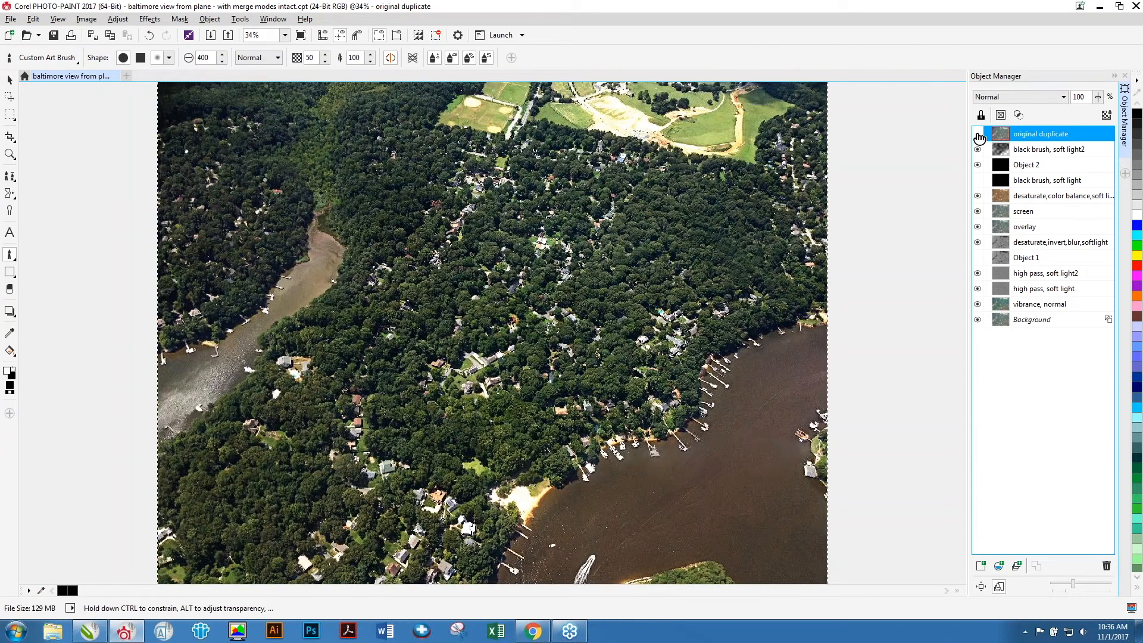
left_click(9, 155)
left_click_drag(428, 188, 755, 451)
left_click_drag(329, 149, 875, 546)
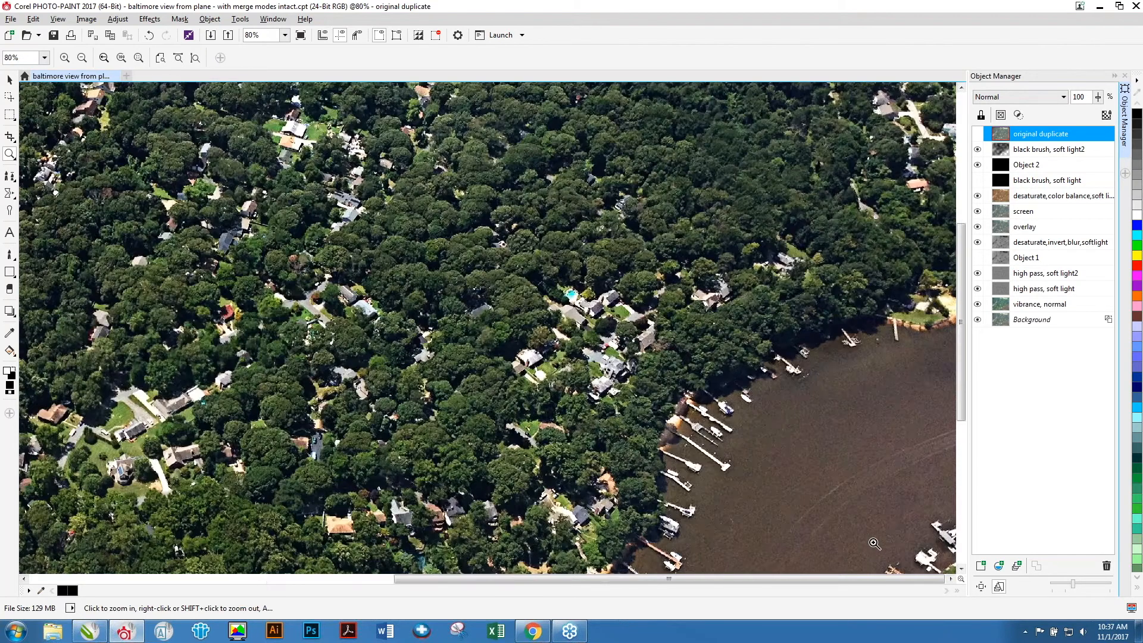
left_click(978, 134)
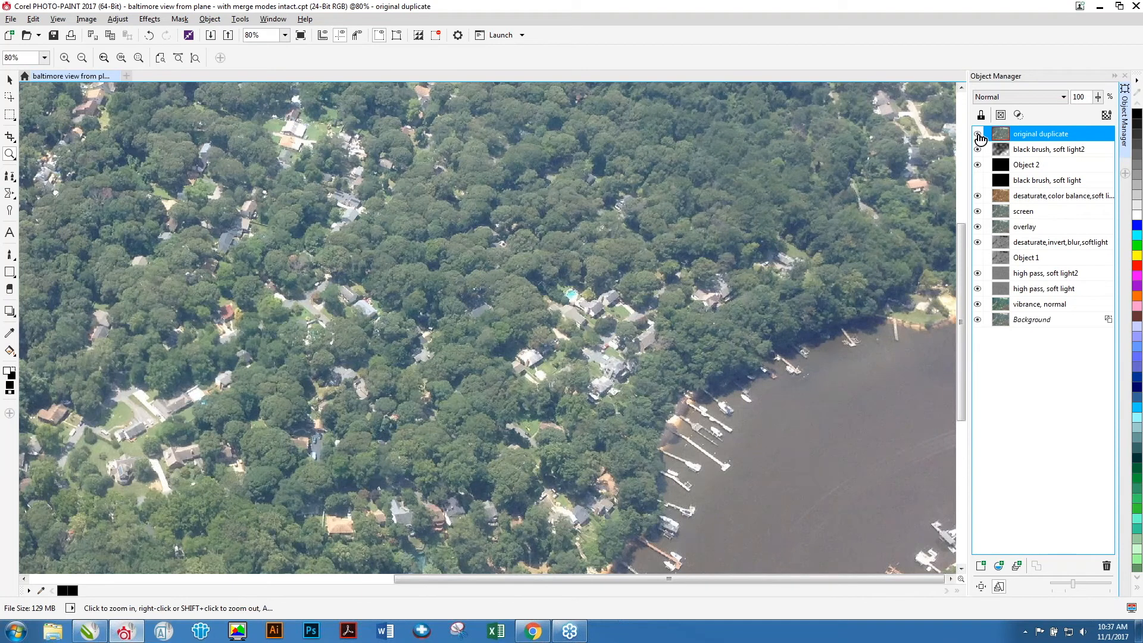
left_click(977, 134)
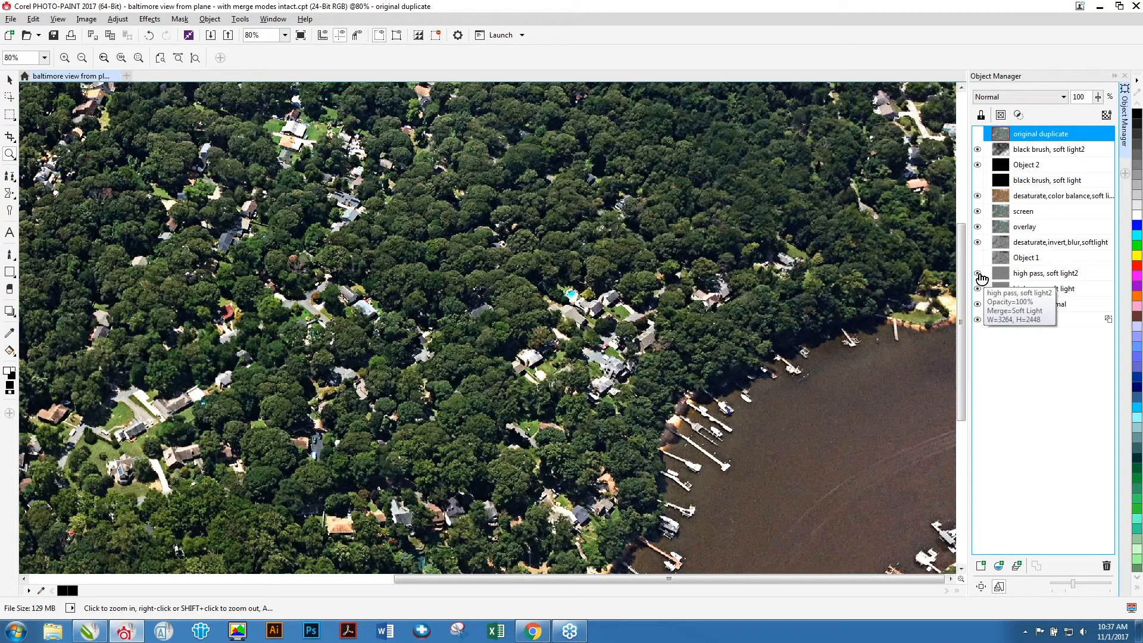
Toggle the high pass objects and the original duplicate at full view to compare their effect.
left_click(977, 273)
left_click(978, 289)
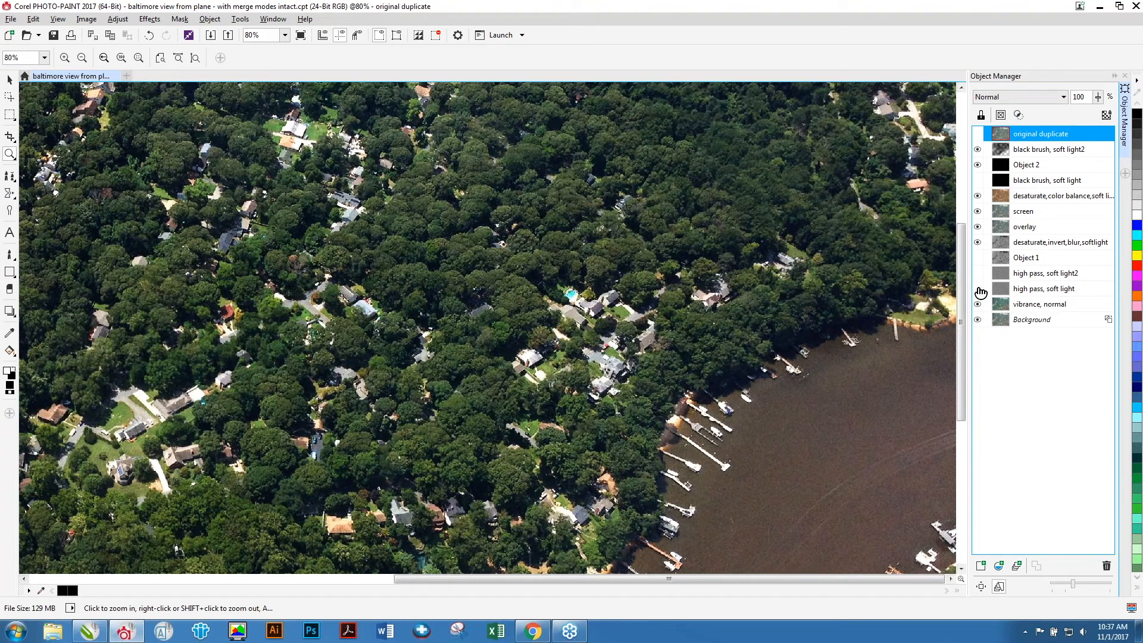
left_click(978, 288)
left_click(979, 274)
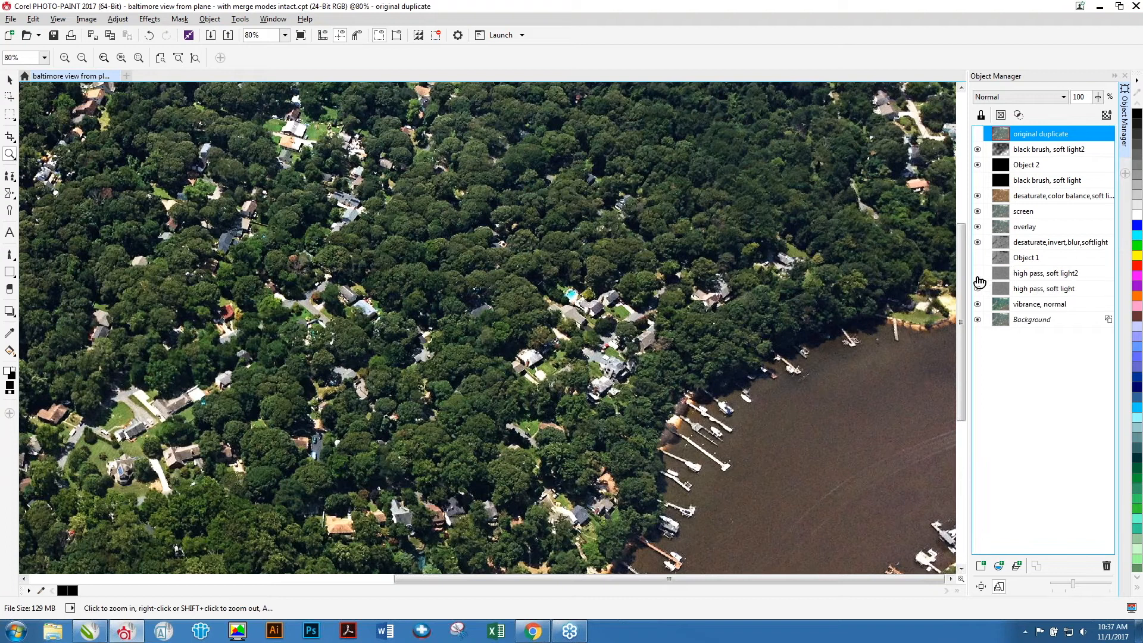
right_click(582, 317)
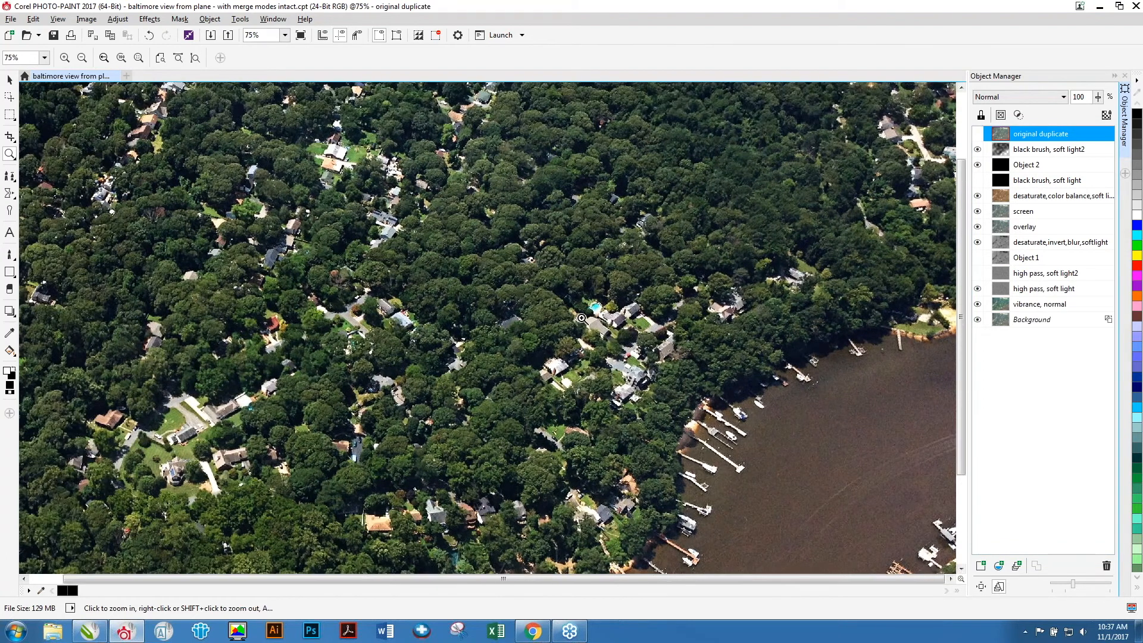
right_click(583, 317)
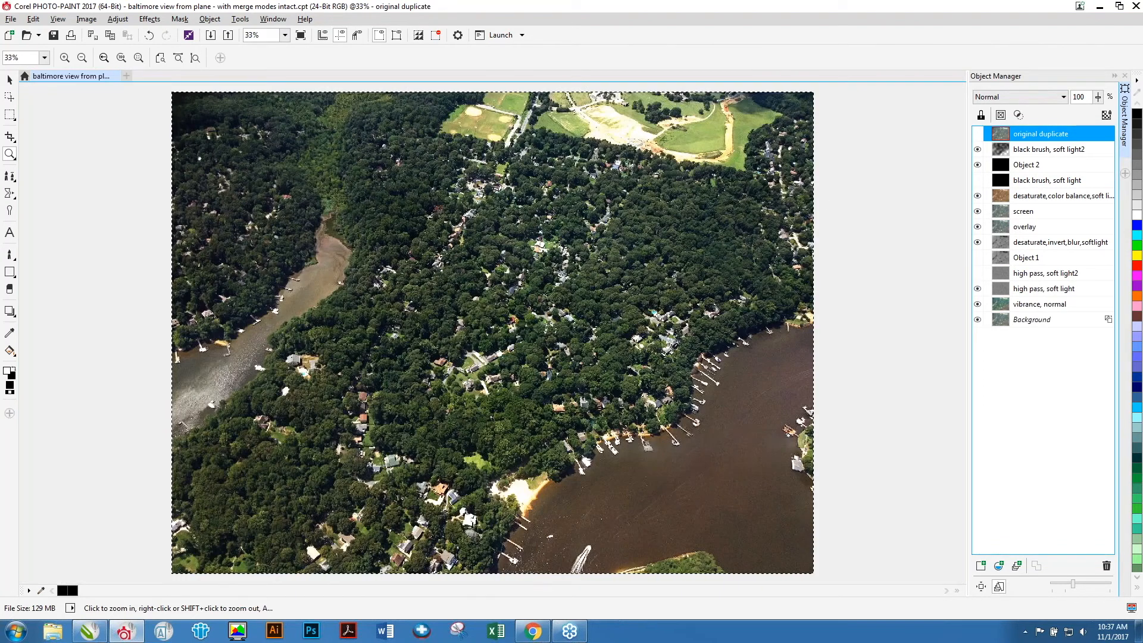
left_click(977, 133)
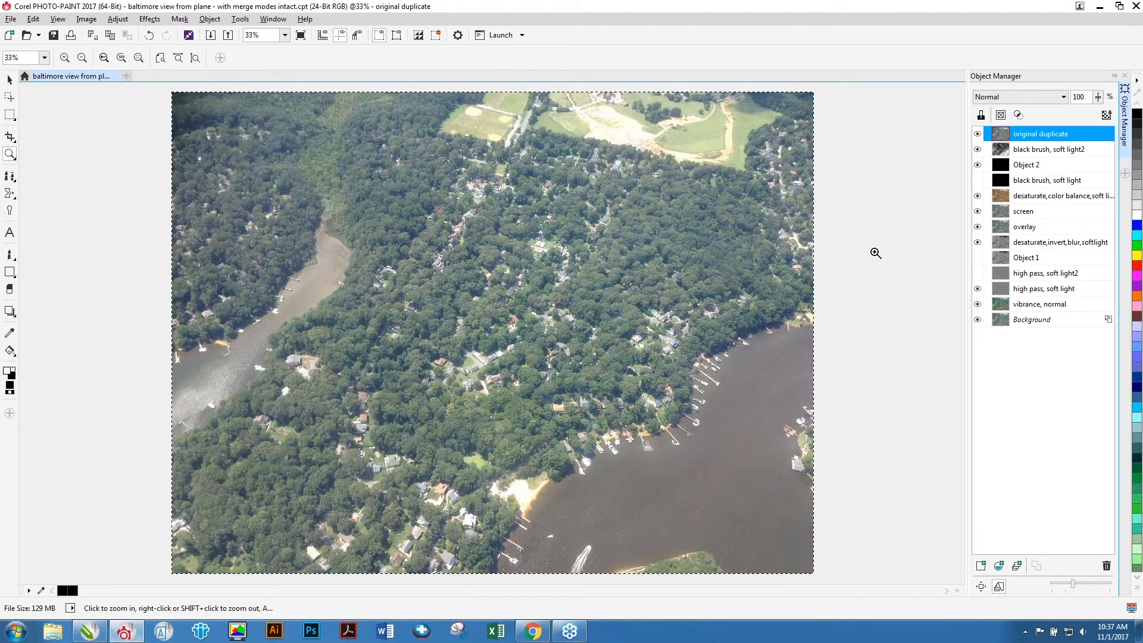
Close the Baltimore document without saving changes.
key("alt+f")
key("c")
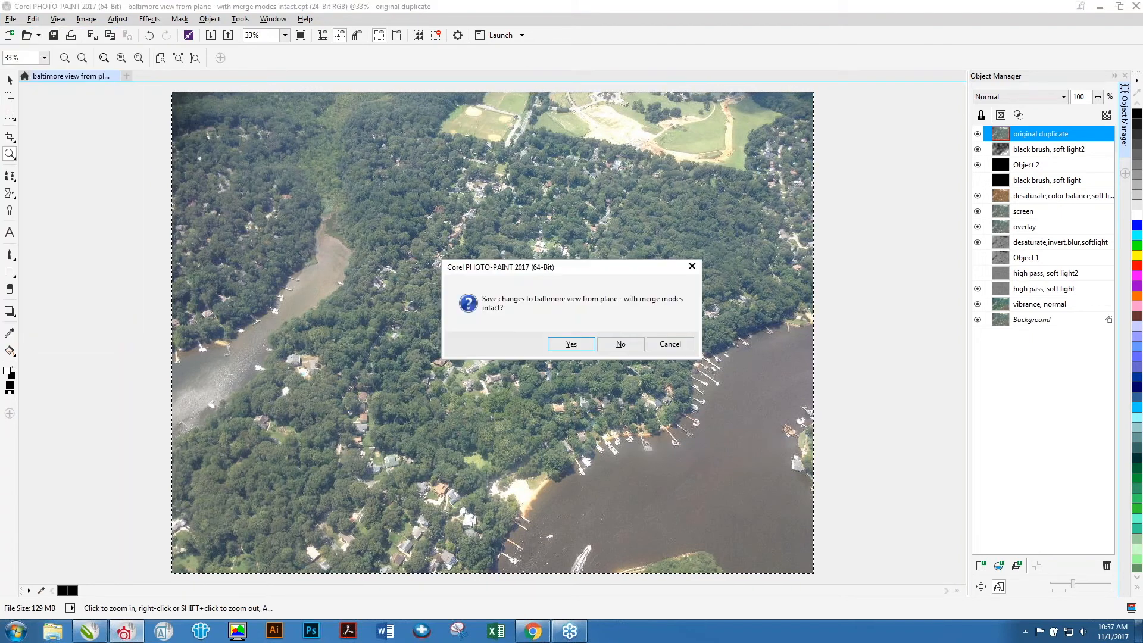
key("n")
Open montana sky.cpt from the montana sky folder inside Enhancing photos with Merge Modes.
key("ctrl+o")
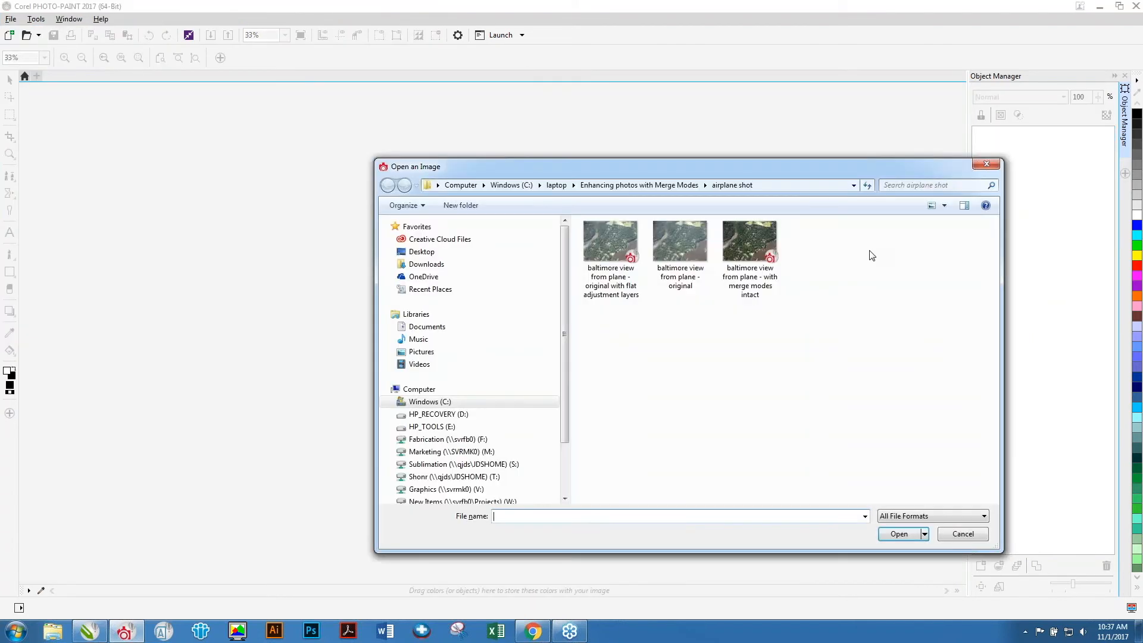
left_click(690, 185)
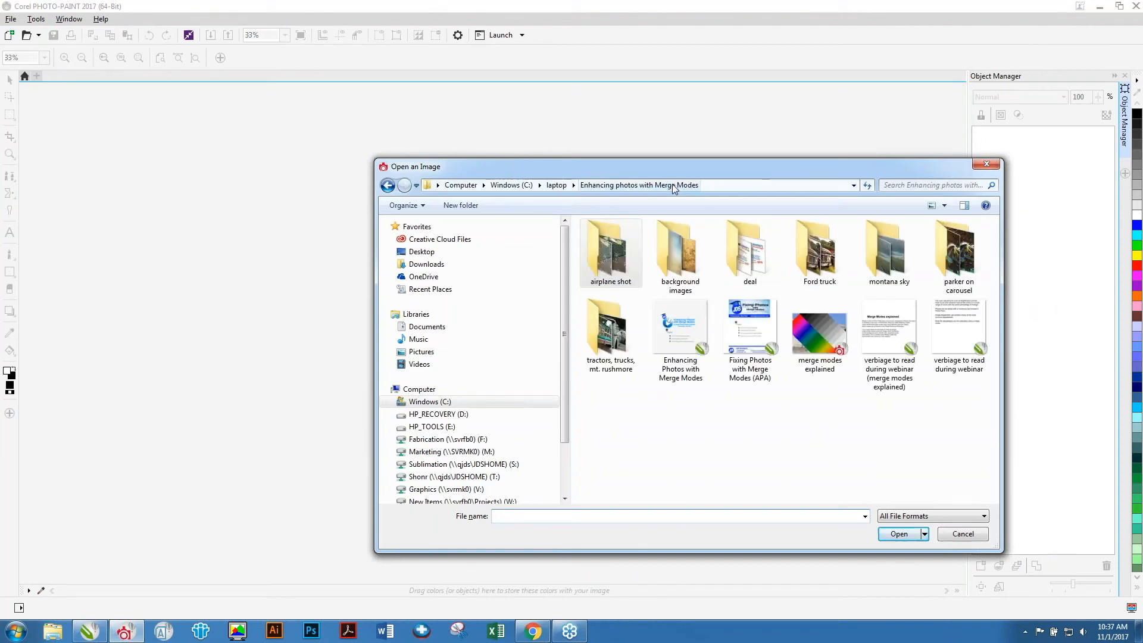
double_click(884, 247)
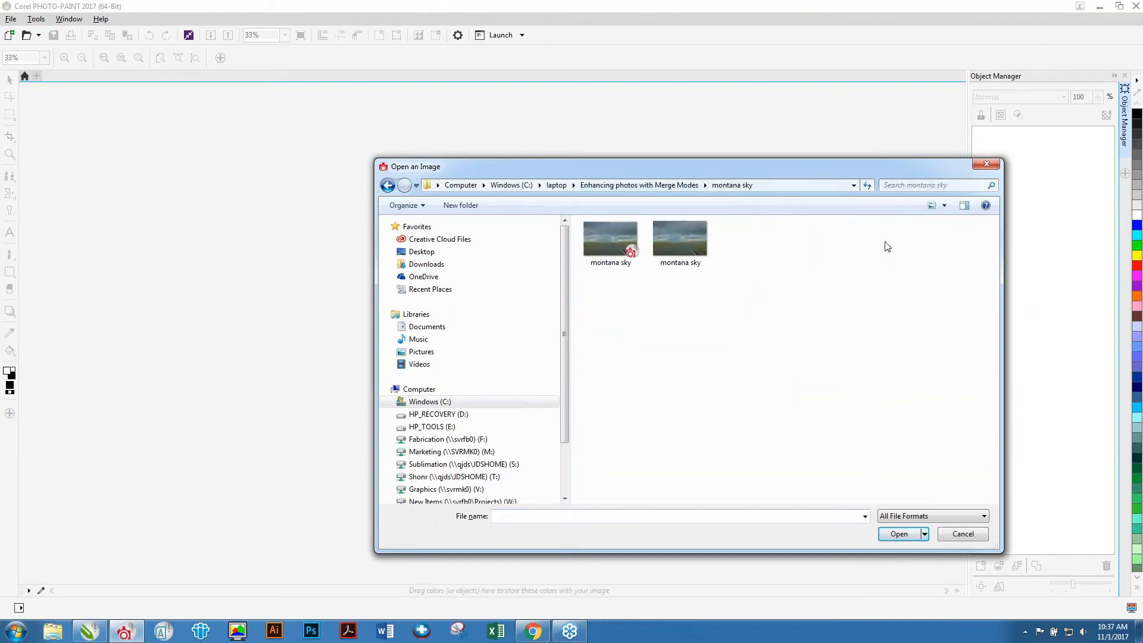
double_click(609, 233)
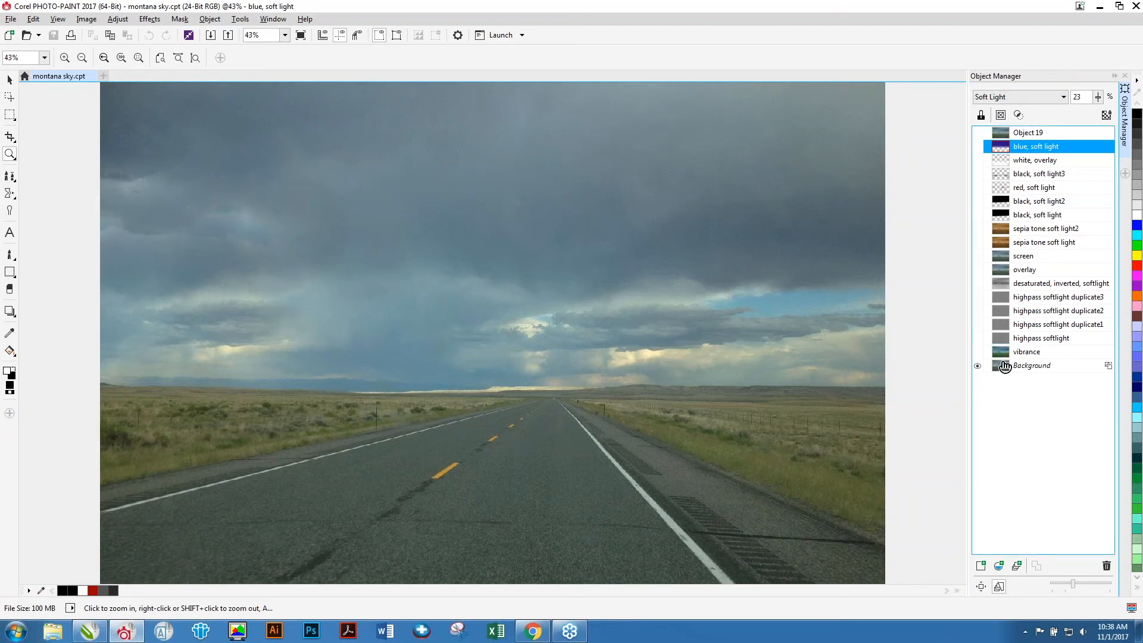
Select the vibrance object and make it visible.
left_click(1012, 353)
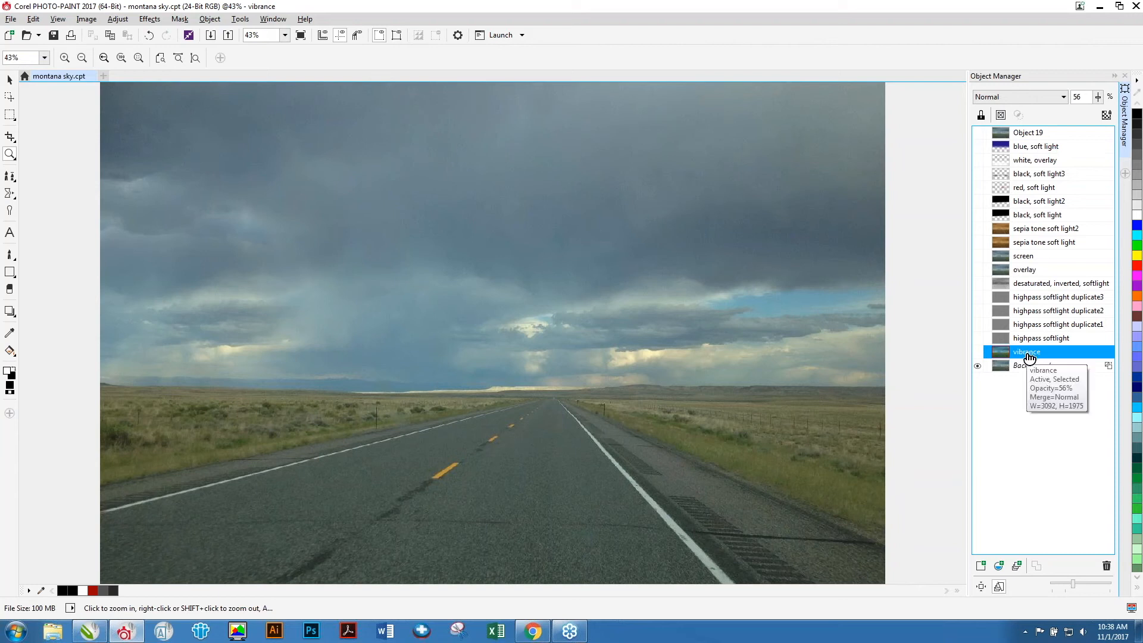
left_click(978, 352)
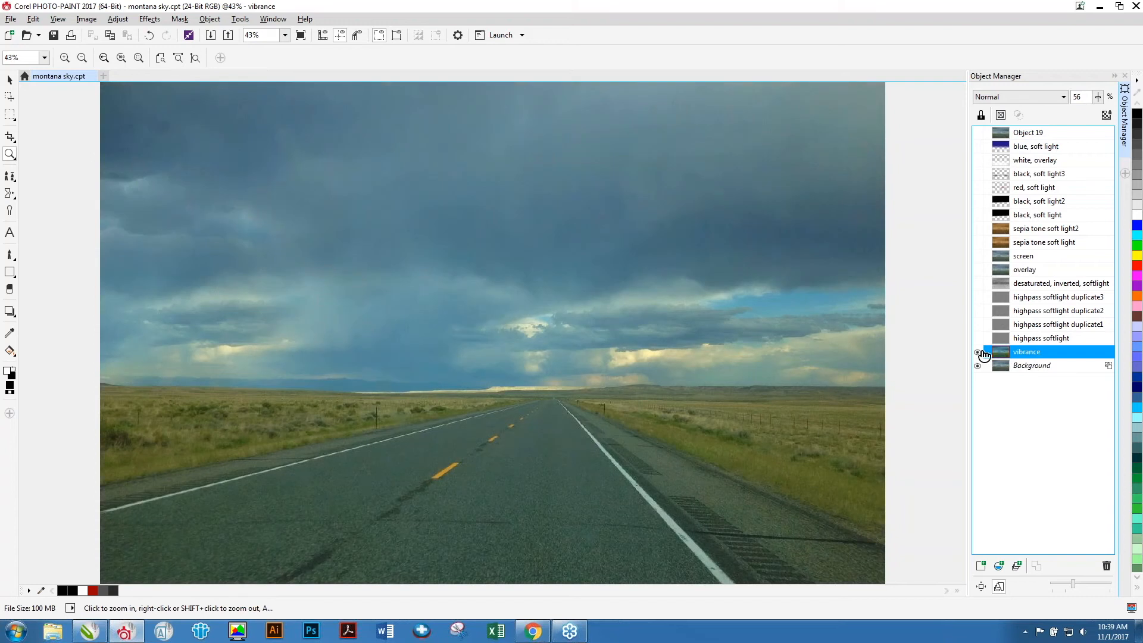
Show the highpass softlight object and its three duplicates, then select the desaturated, inverted, softlight object.
left_click(1027, 338)
left_click(1028, 324)
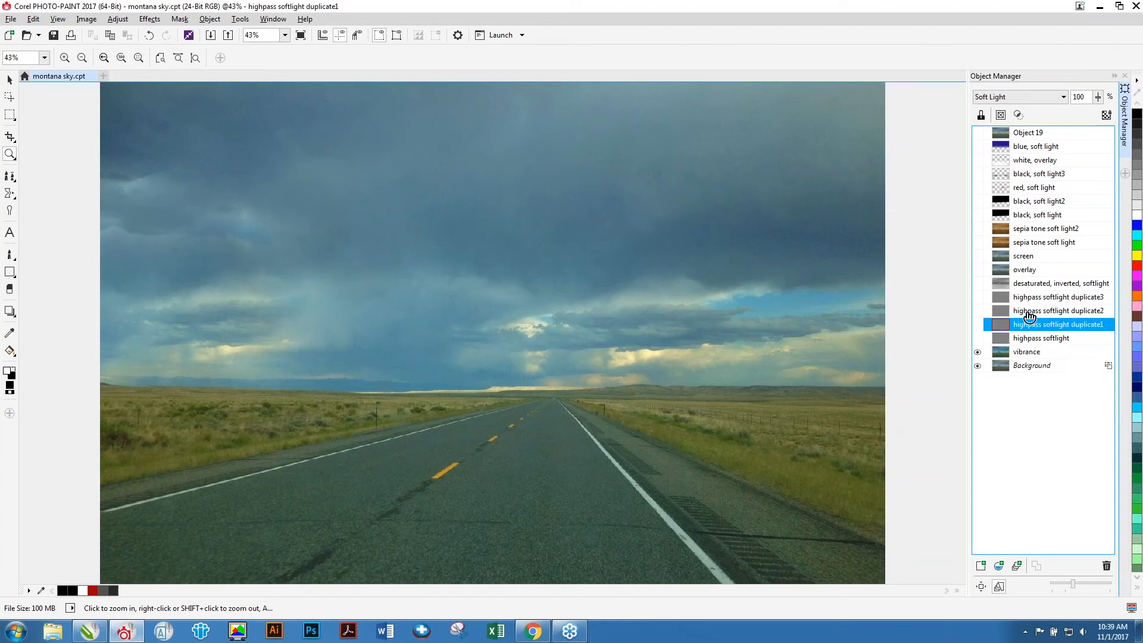
left_click(1028, 311)
left_click(1028, 297)
left_click(1027, 311)
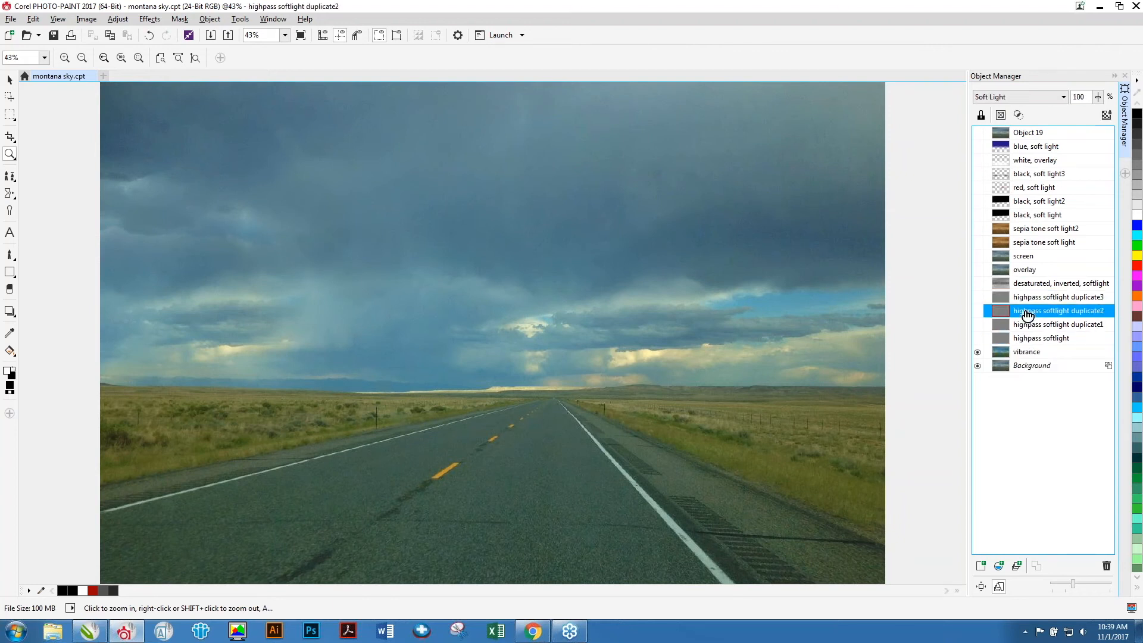
left_click(1028, 325)
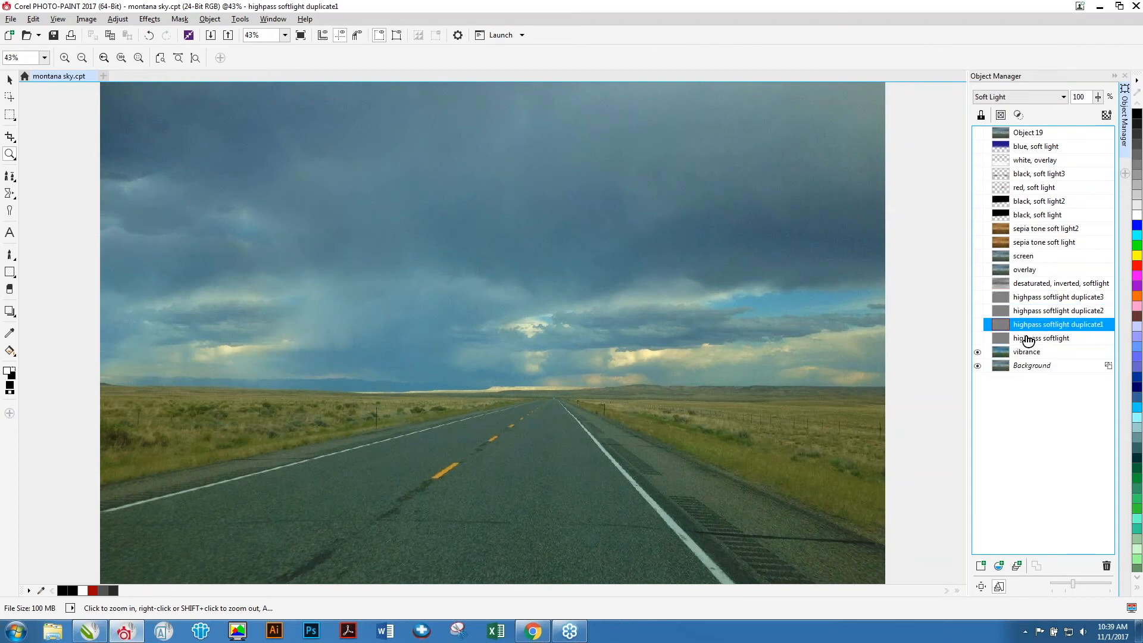
left_click(978, 339)
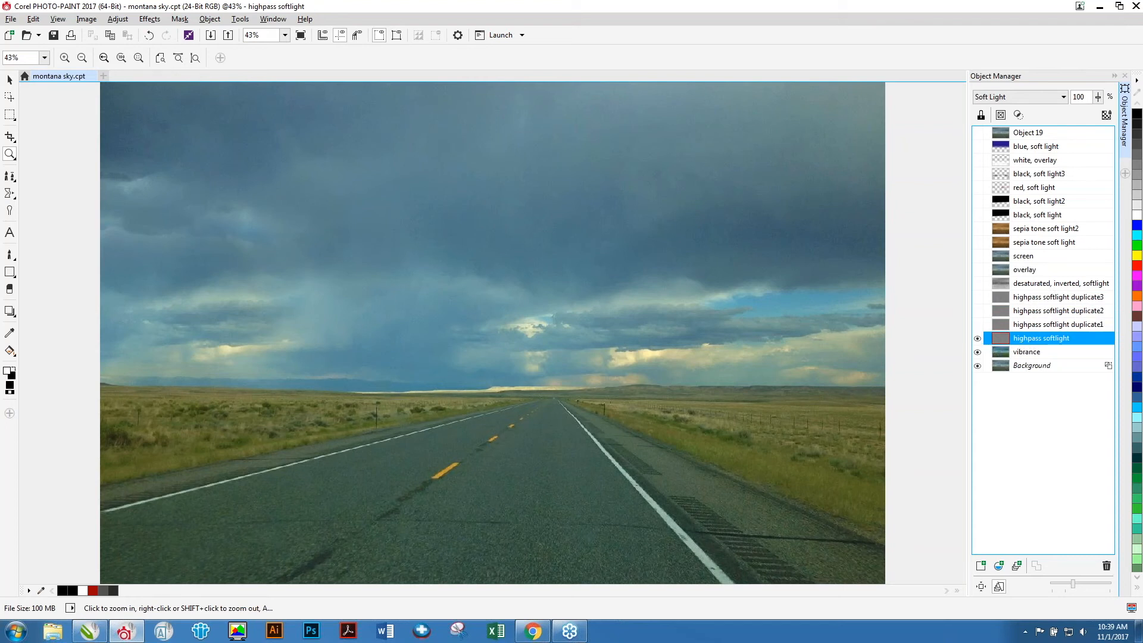
left_click(978, 325)
left_click(977, 311)
left_click(977, 297)
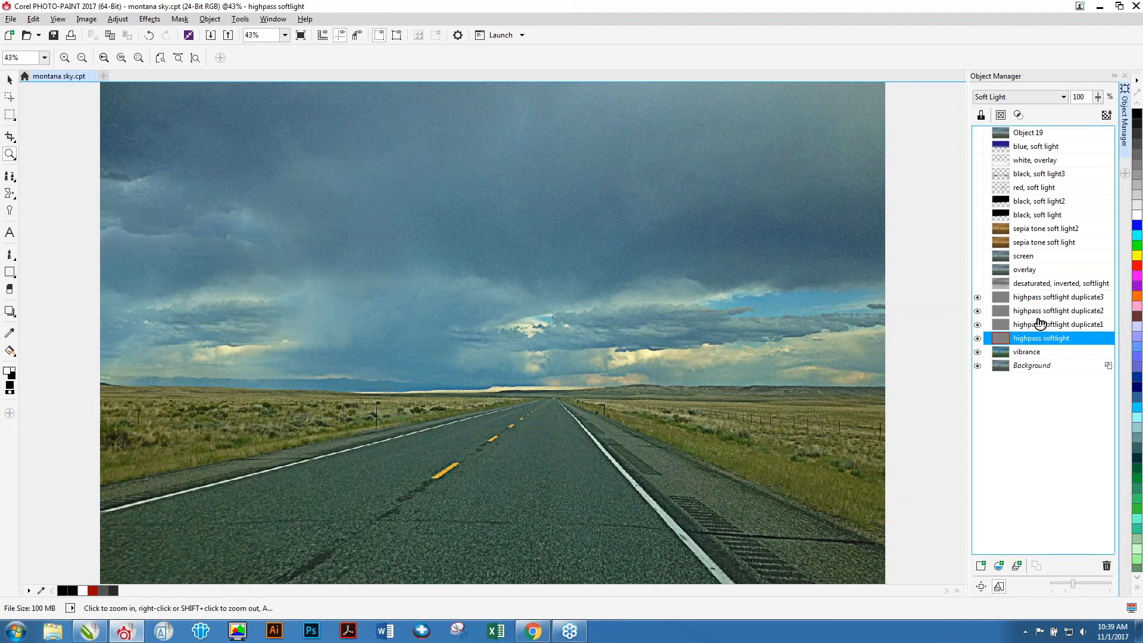
left_click(1034, 285)
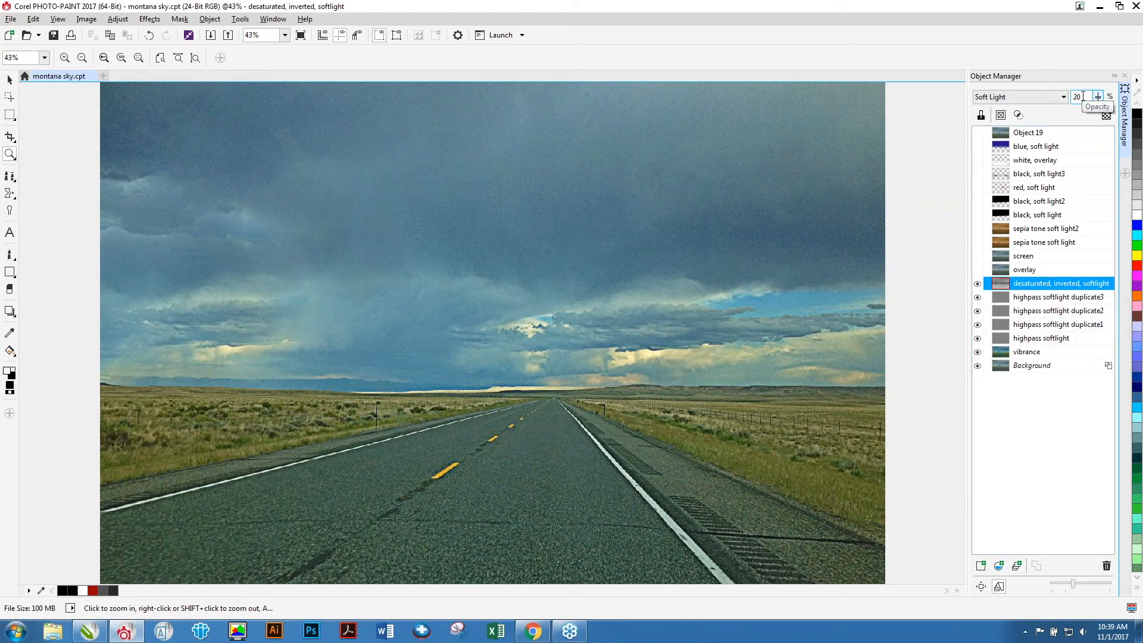
Make the overlay and screen objects visible.
left_click(1039, 271)
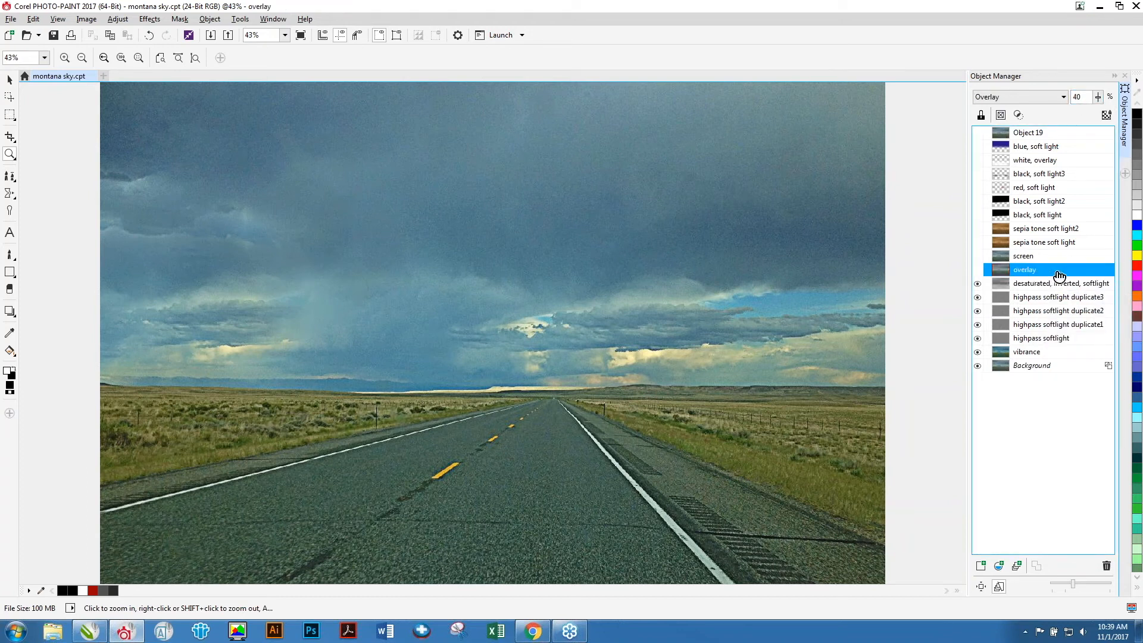
left_click(977, 270)
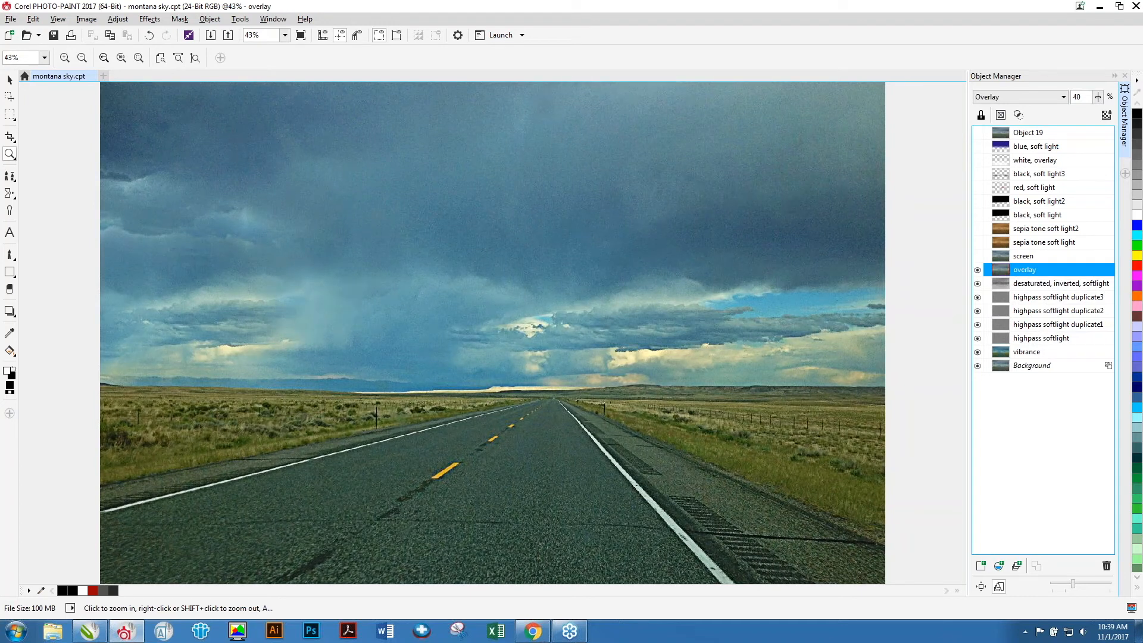
left_click(1027, 256)
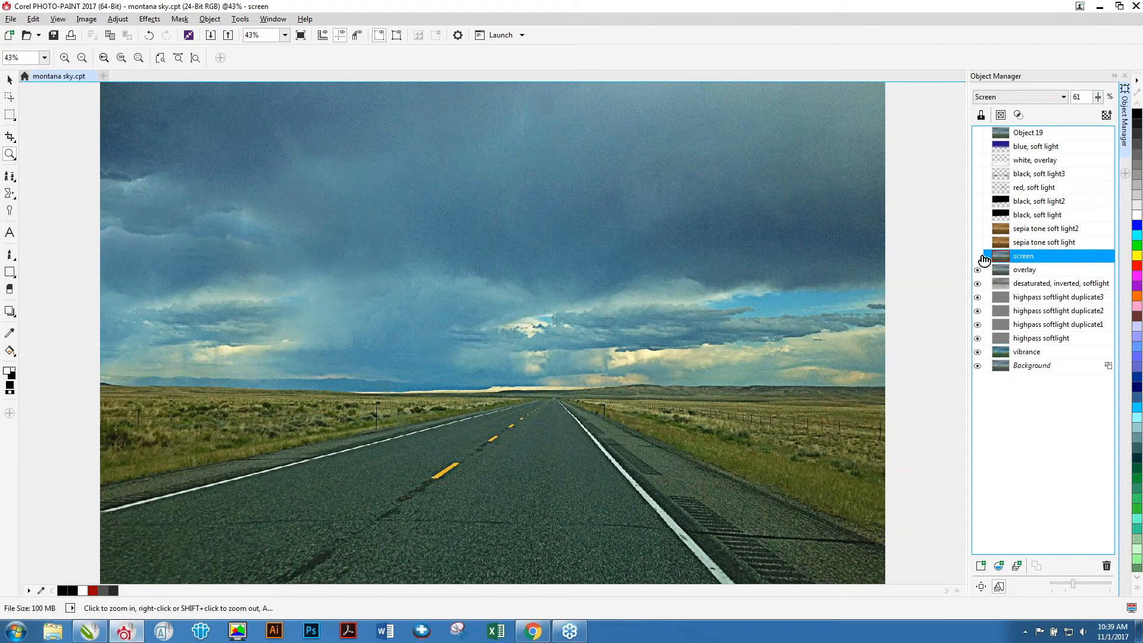
left_click(979, 256)
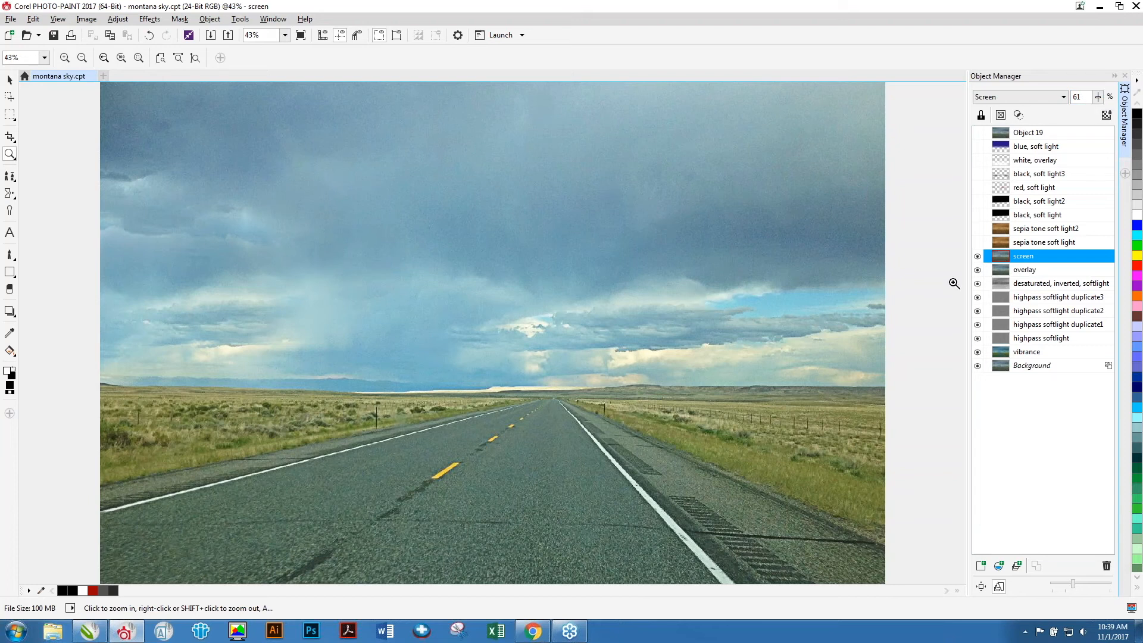
Make the sepia tone soft light and sepia tone soft light2 objects visible.
left_click(1037, 247)
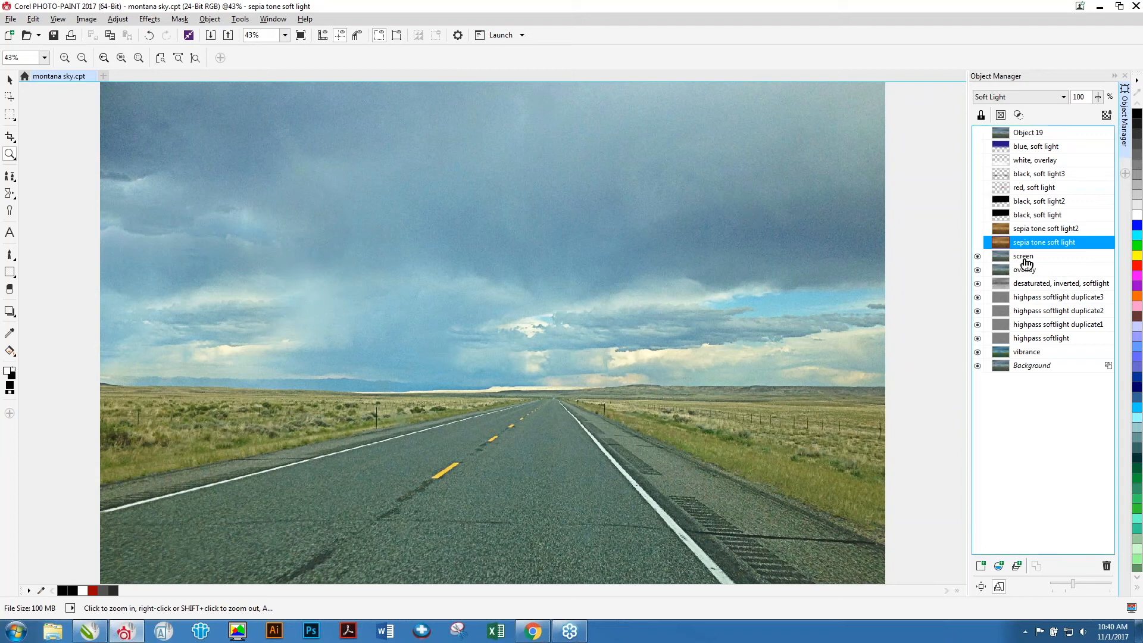
left_click(977, 243)
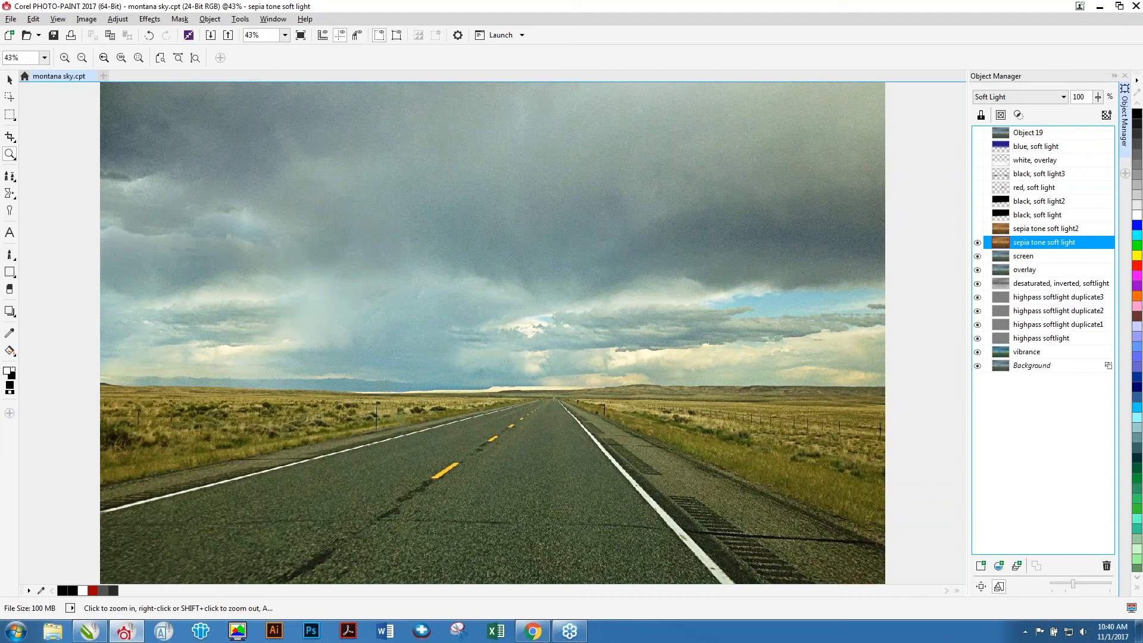
left_click(1022, 230)
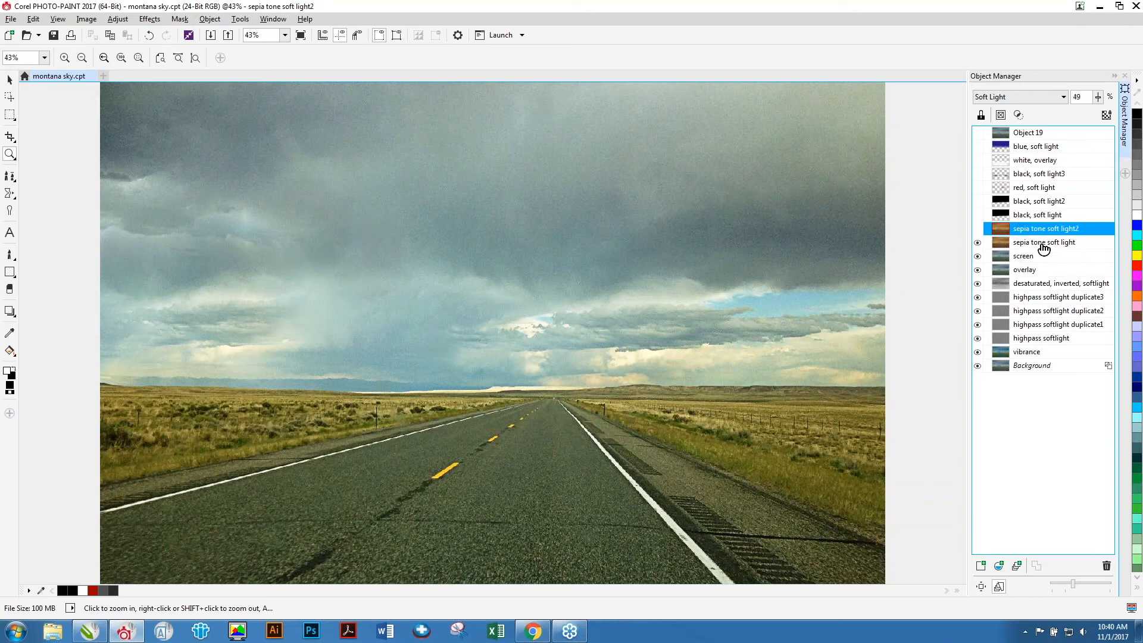
left_click(978, 229)
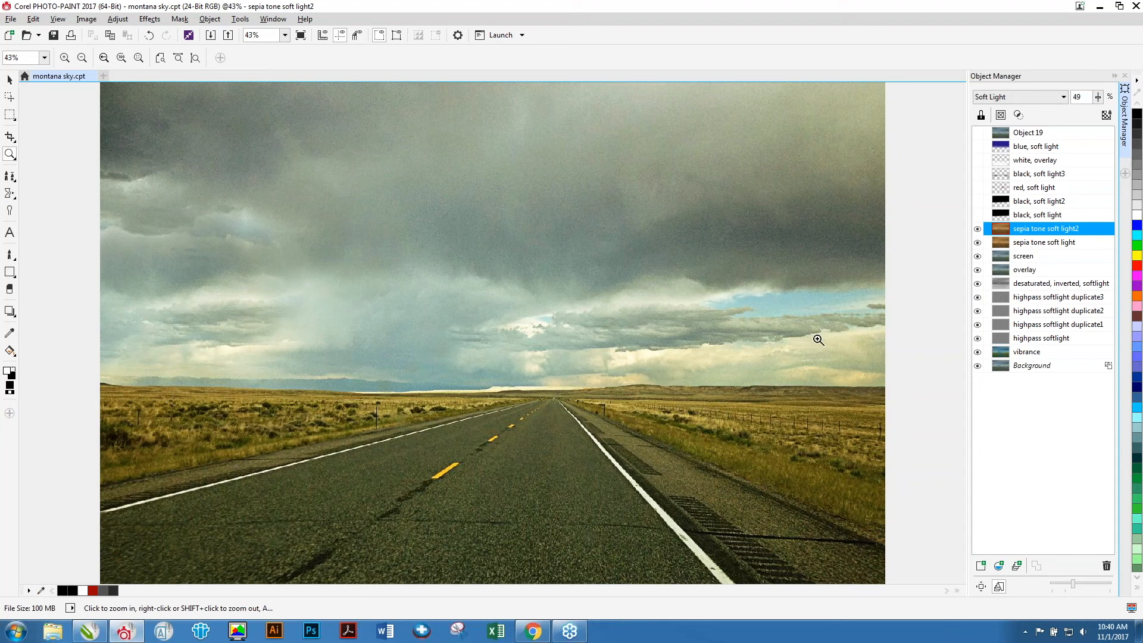
Select the black, soft light object and draw a rectangle mask over the sky, then clear the mask.
left_click(1029, 215)
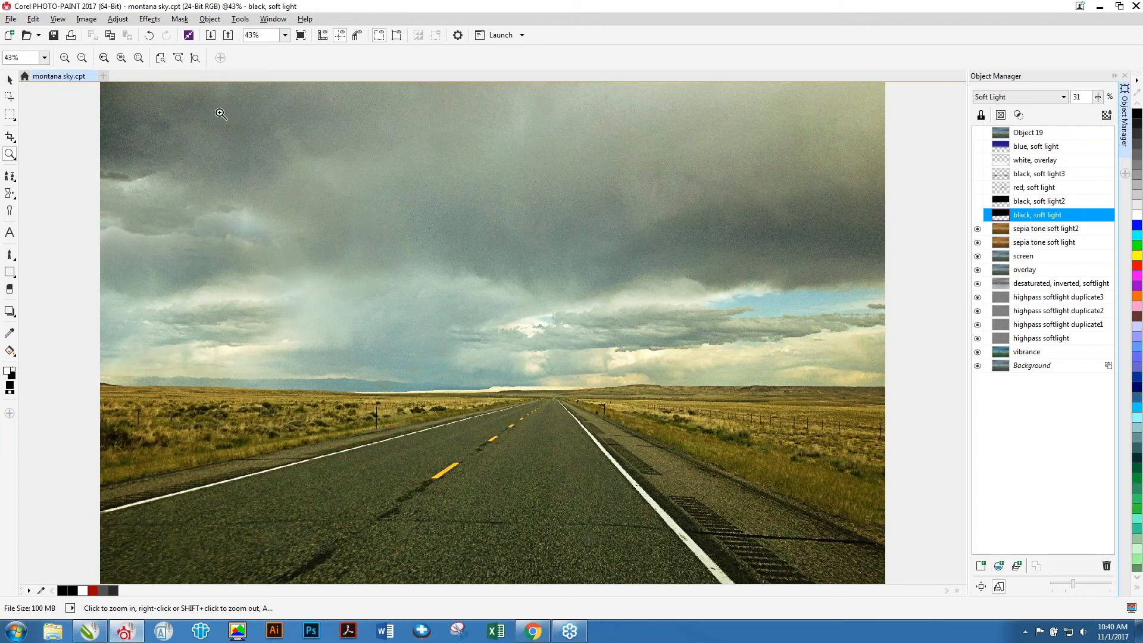
left_click(9, 255)
left_click(8, 119)
left_click_drag(96, 375, 930, 46)
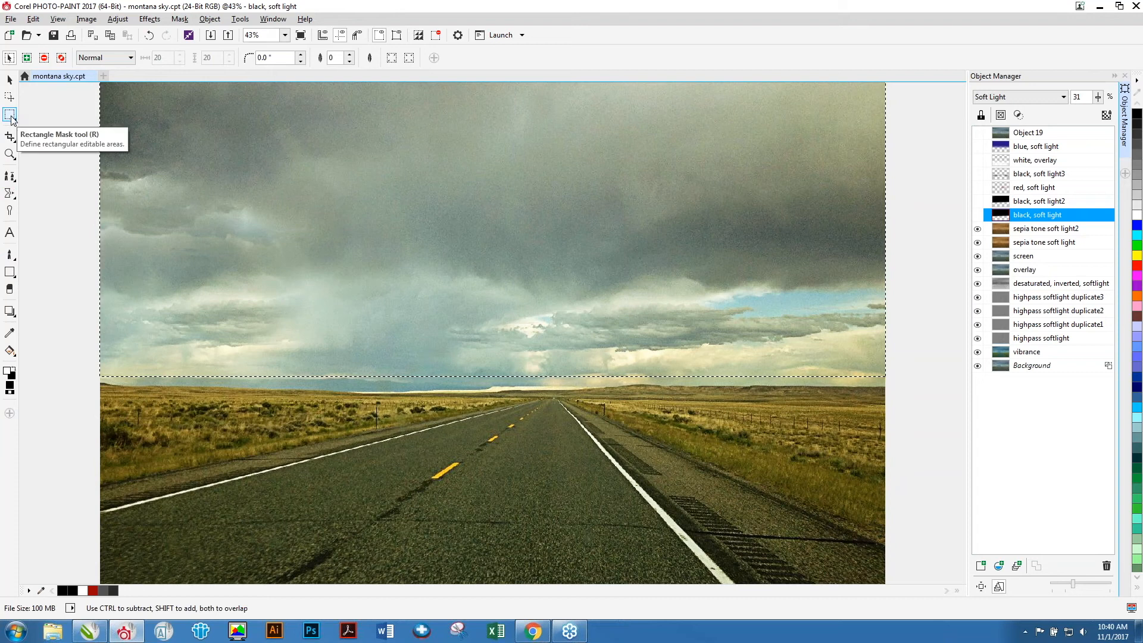
left_click(9, 81)
left_click(10, 117)
left_click(64, 137)
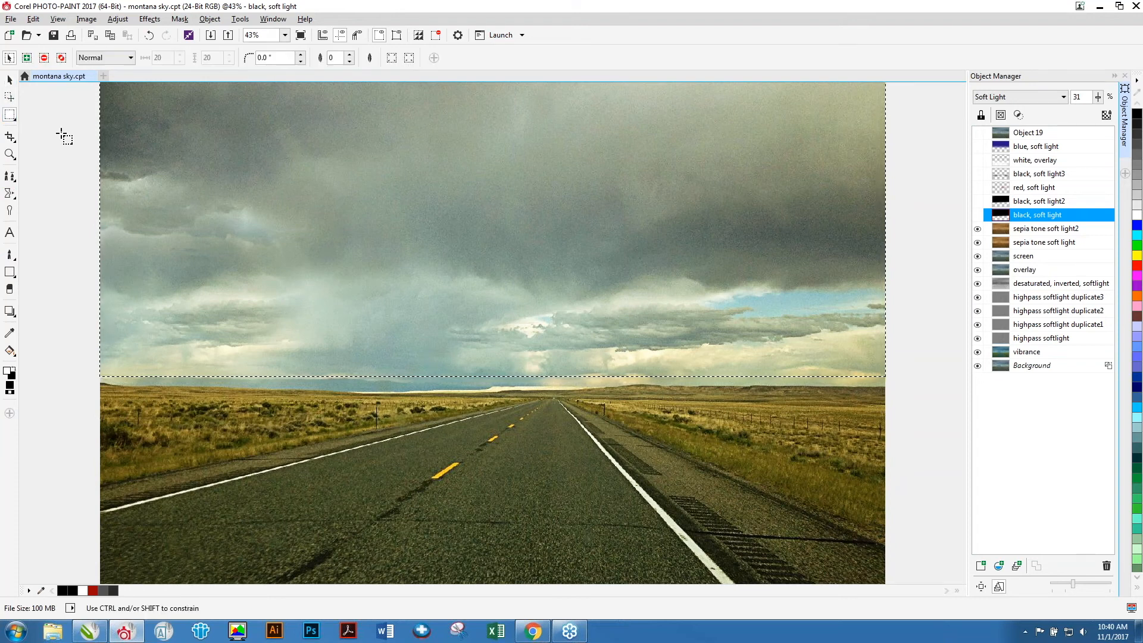
Show the black, soft light object and paint black strokes along the horizon with the Custom Art Brush.
left_click(9, 255)
left_click(43, 256)
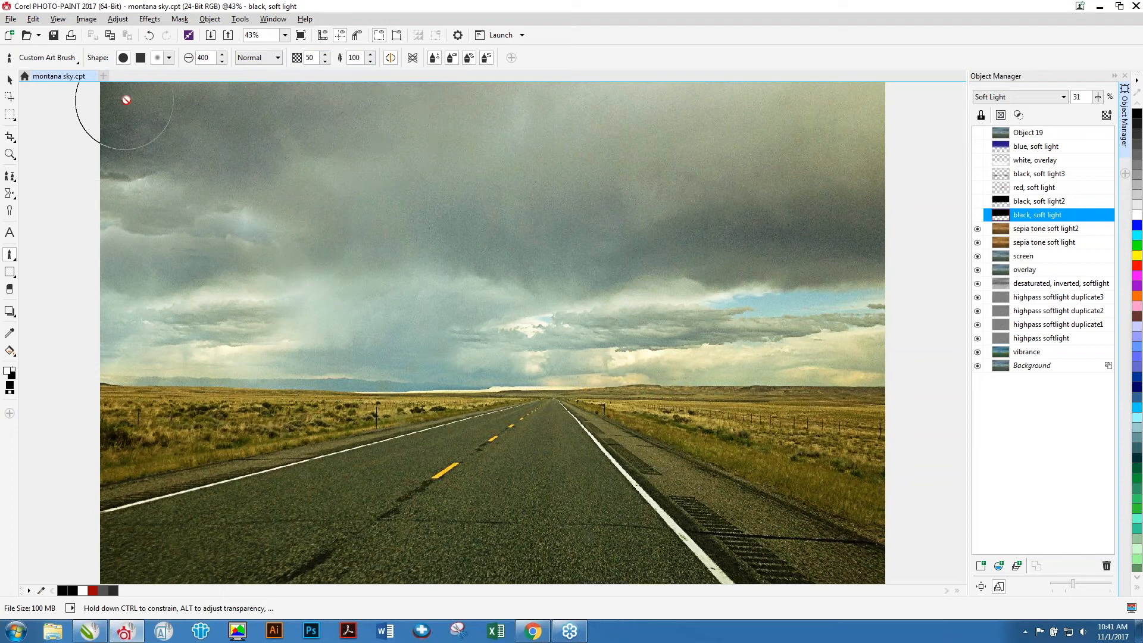
left_click(977, 215)
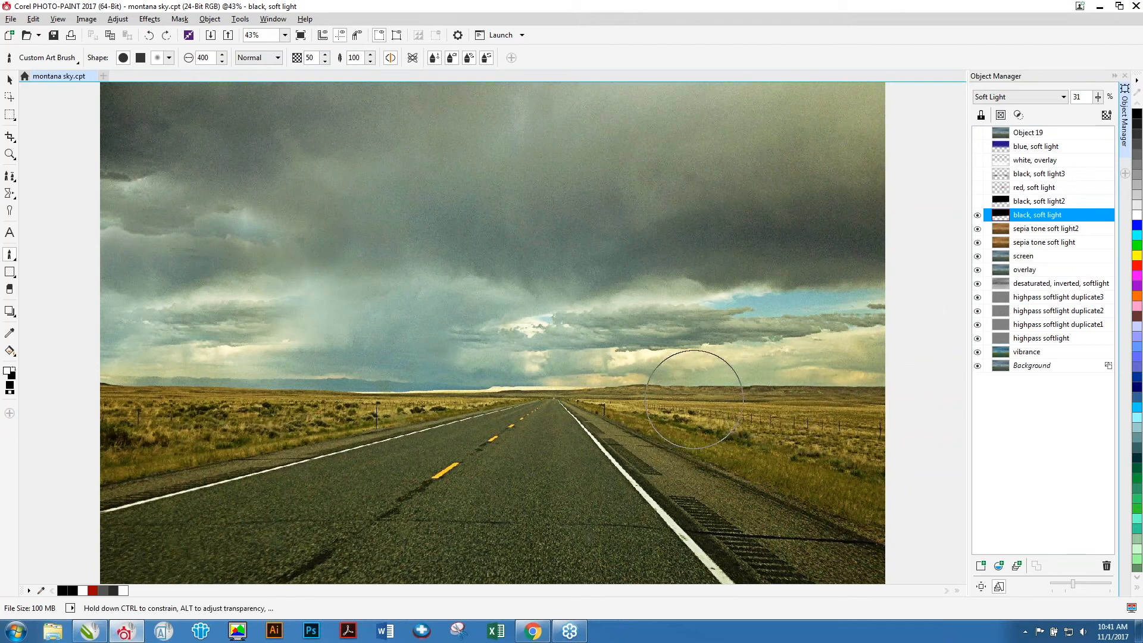
left_click(15, 370)
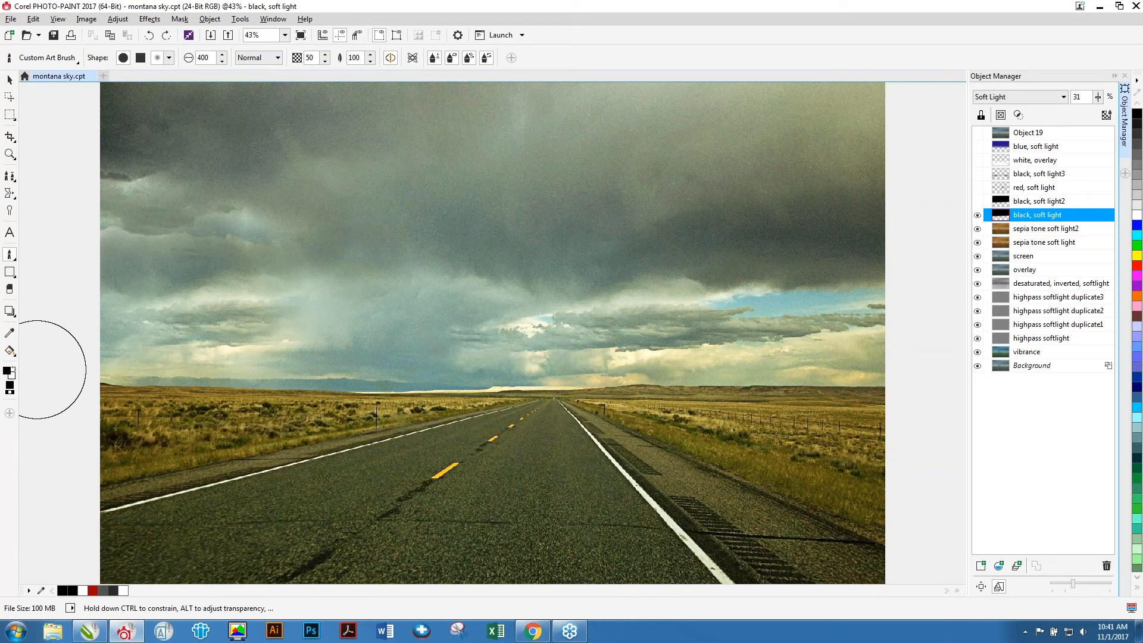
left_click_drag(116, 378, 144, 380)
left_click_drag(235, 380, 245, 392)
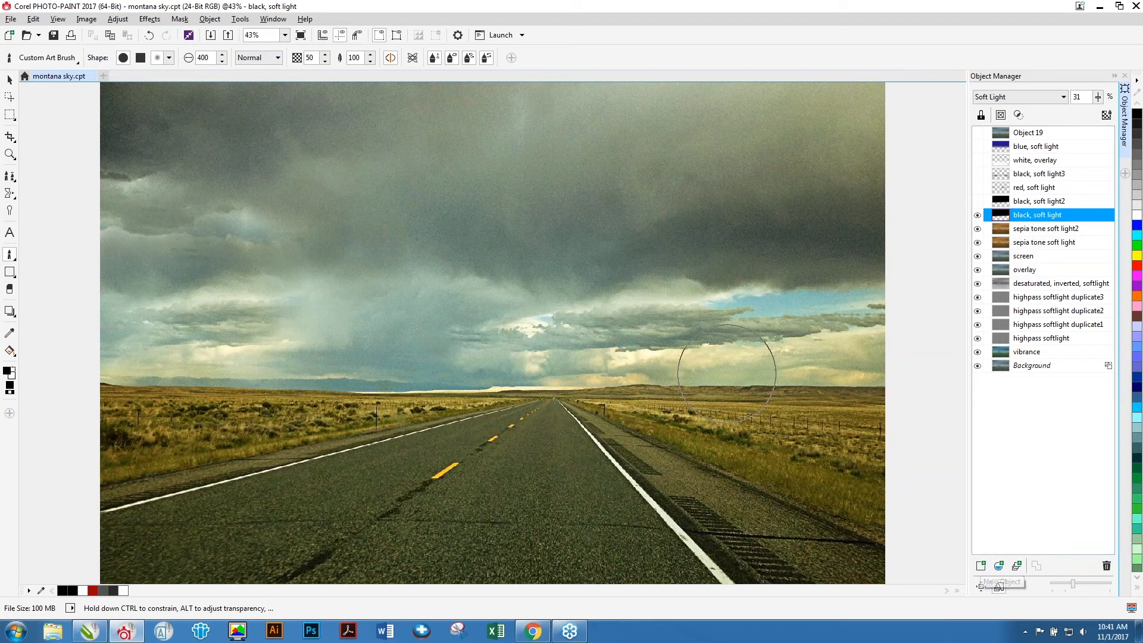
left_click_drag(650, 381, 659, 414)
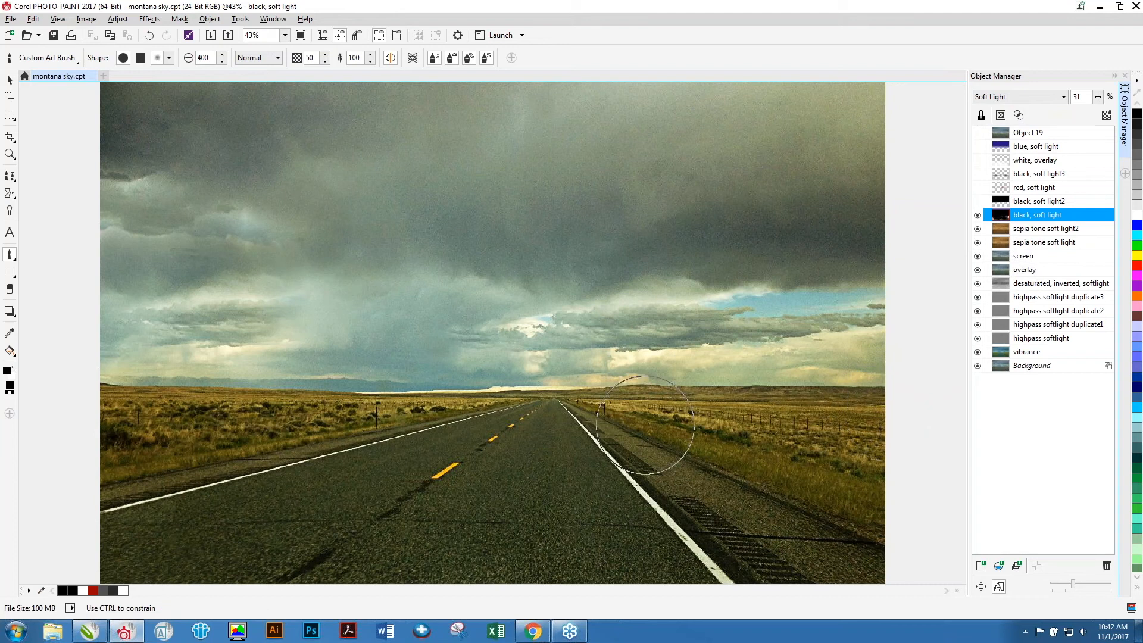
Make the black, soft light2 and red, soft light objects visible.
left_click(1038, 201)
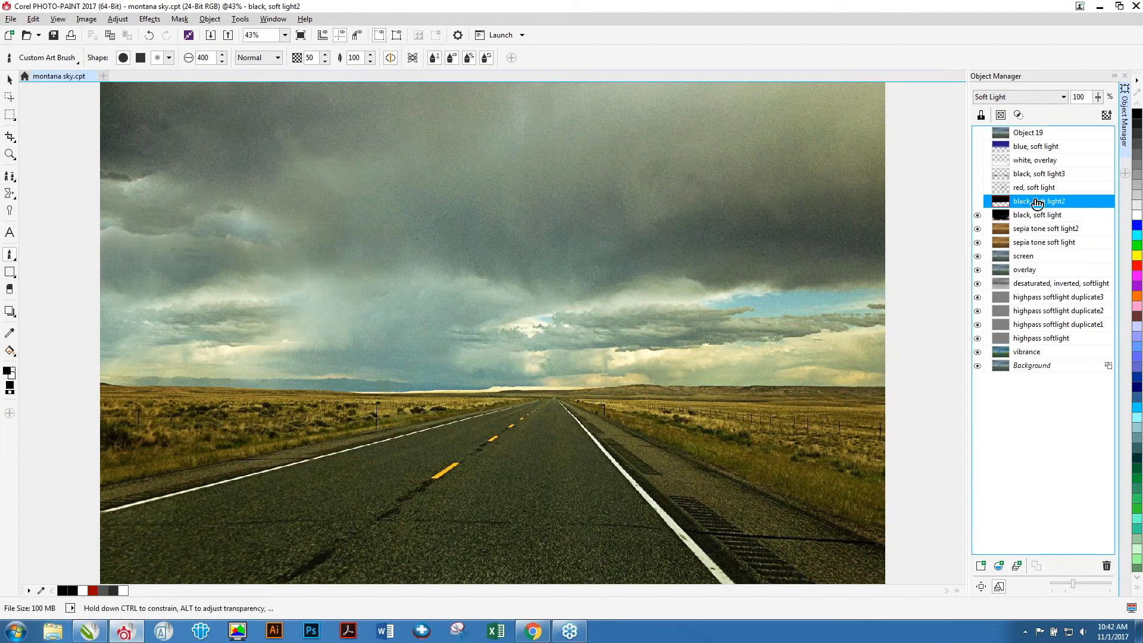
left_click(978, 202)
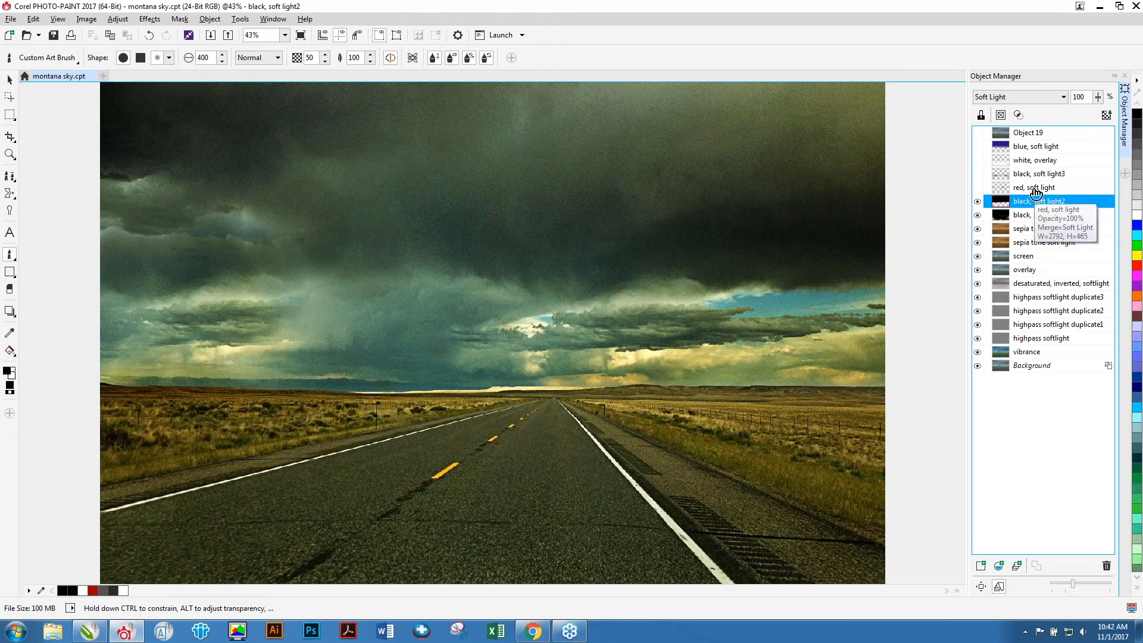
left_click(1035, 189)
left_click(978, 190)
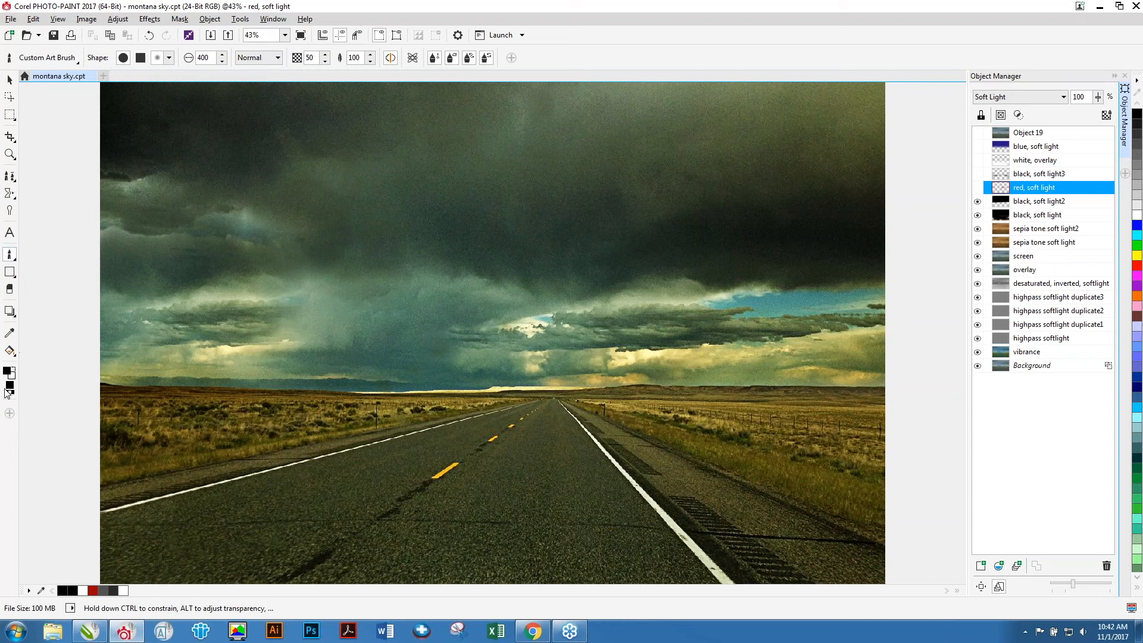
Set the paint colour to pure red, #FF0000.
double_click(8, 372)
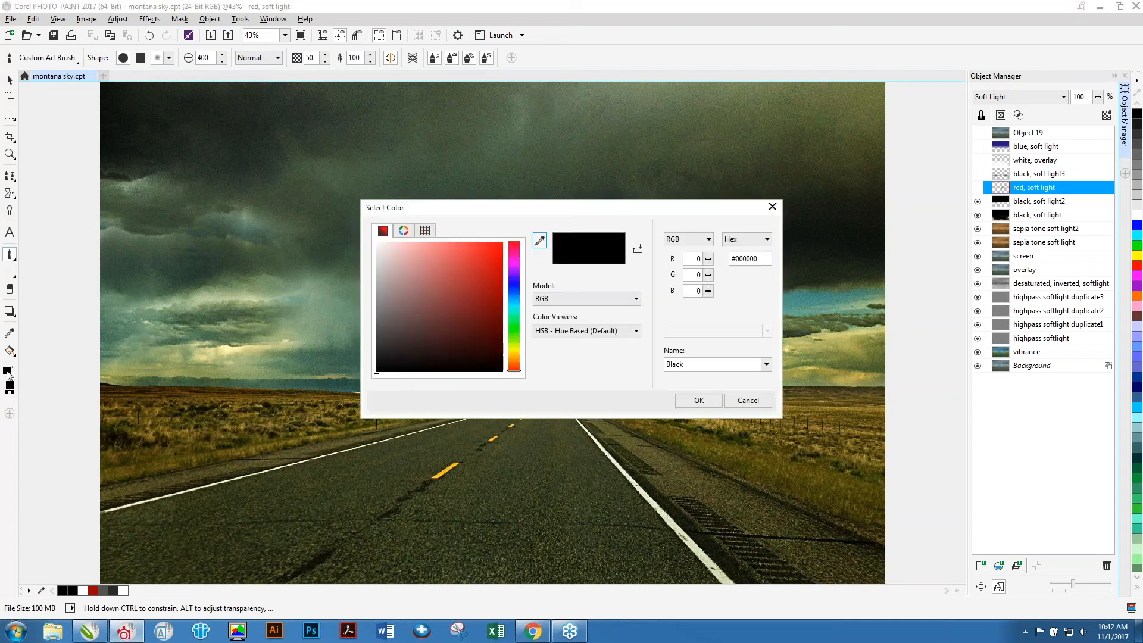
left_click_drag(376, 374, 511, 233)
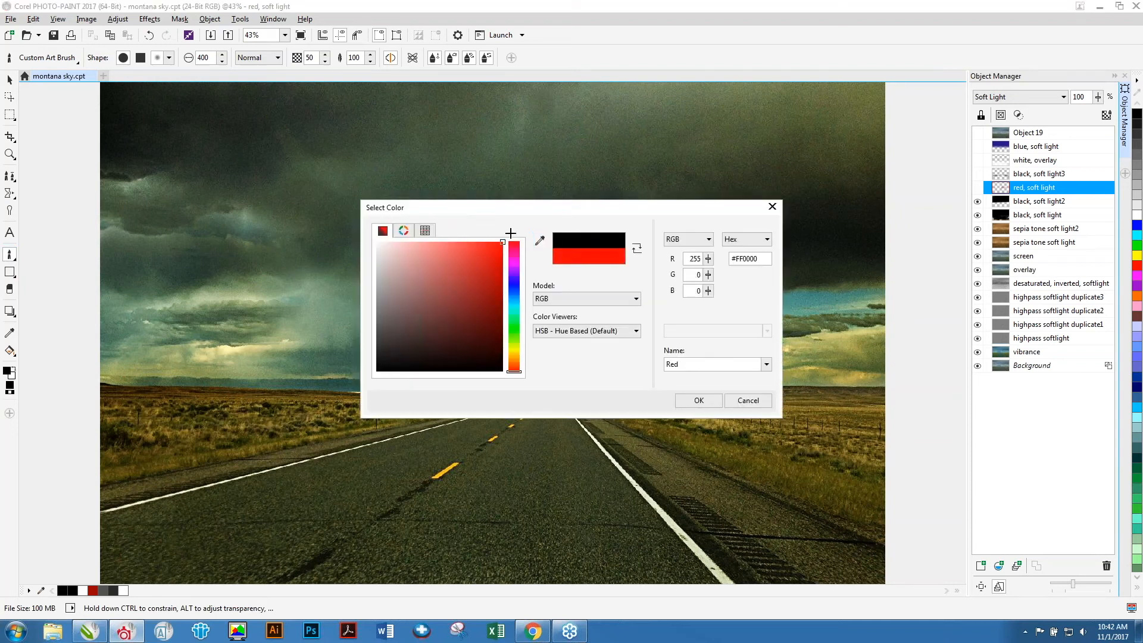
left_click(698, 400)
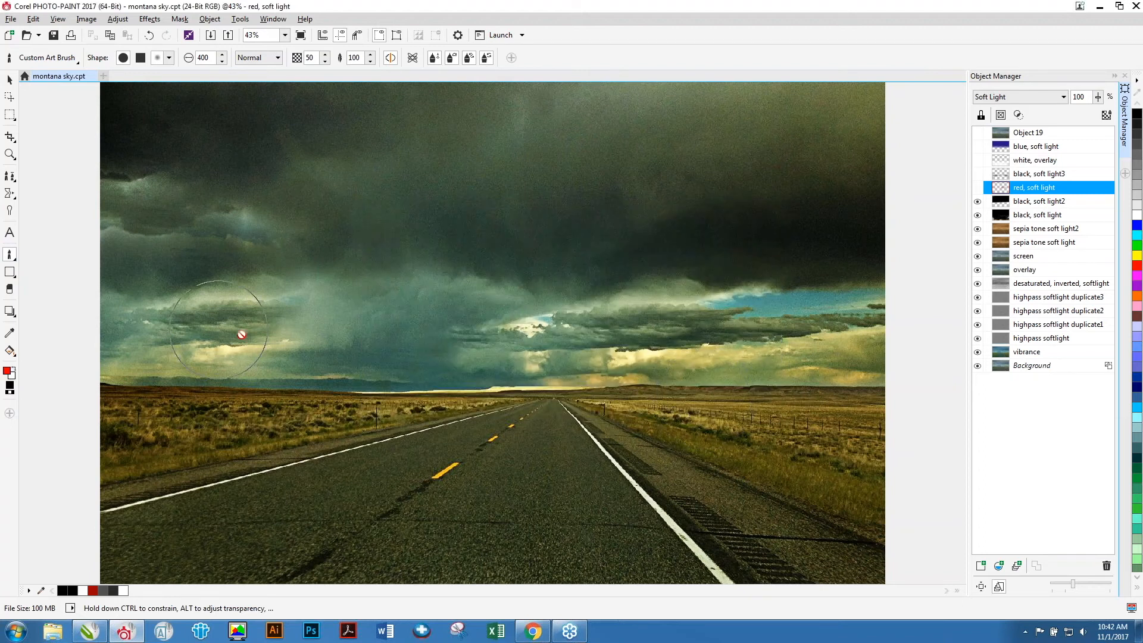
Toggle the visibility of the red, soft light and black, soft light3 objects to compare their effect.
left_click(977, 188)
left_click(977, 188)
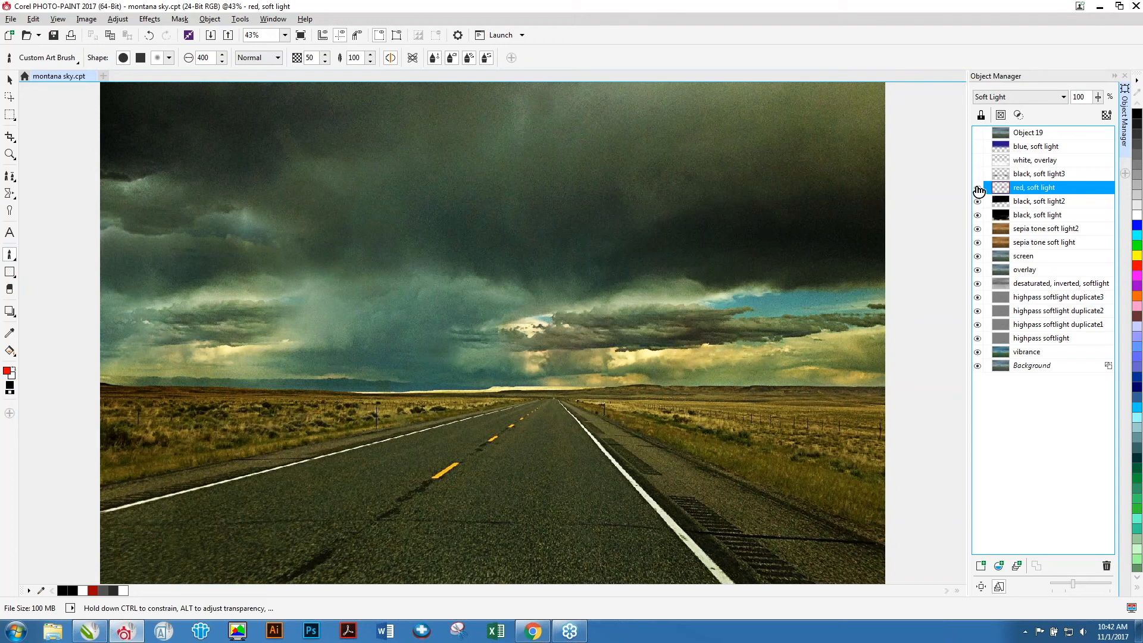
left_click(976, 188)
left_click(977, 188)
left_click(979, 175)
left_click(979, 173)
left_click(979, 174)
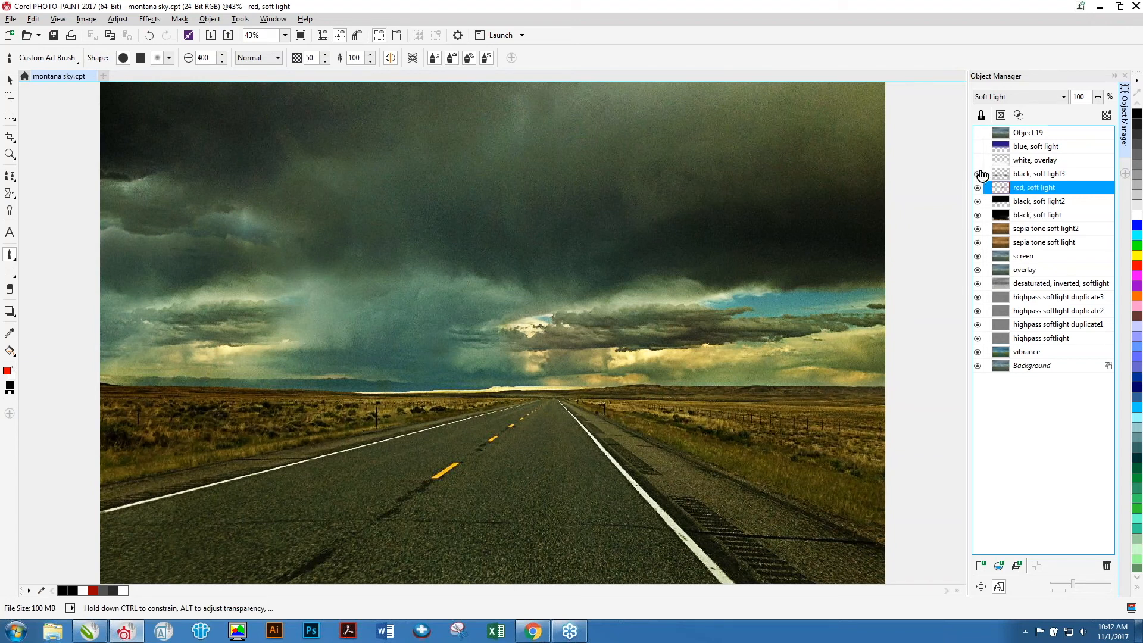
left_click(980, 174)
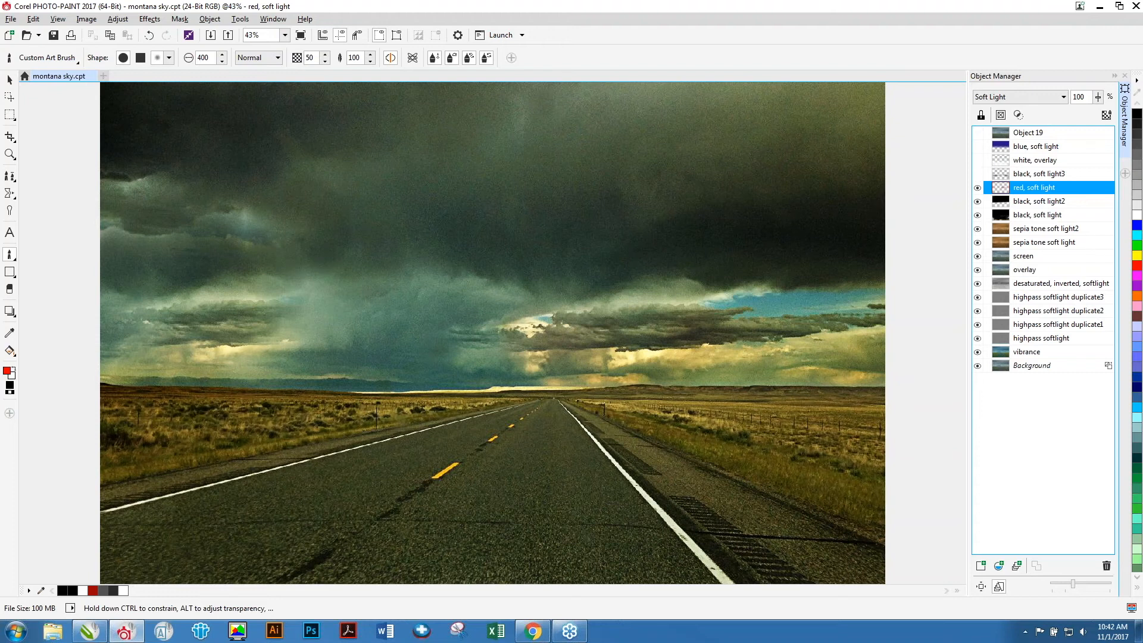
left_click(979, 174)
left_click(979, 174)
Show the white, overlay object and compare Soft Light and Overlay merge modes, keeping Overlay.
left_click(978, 161)
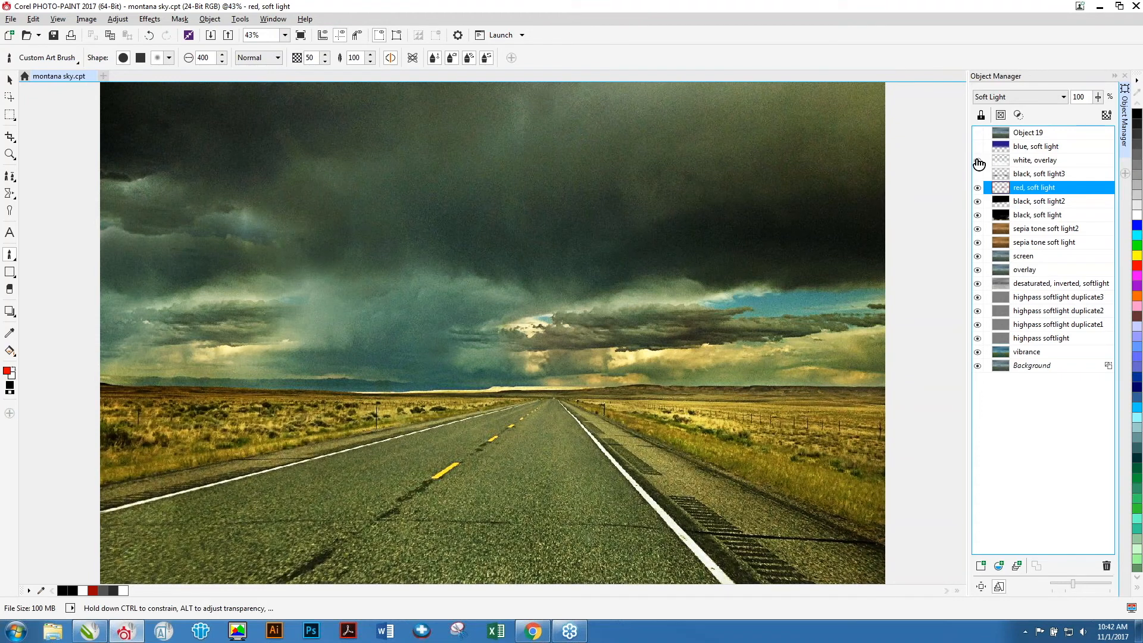
left_click(1027, 160)
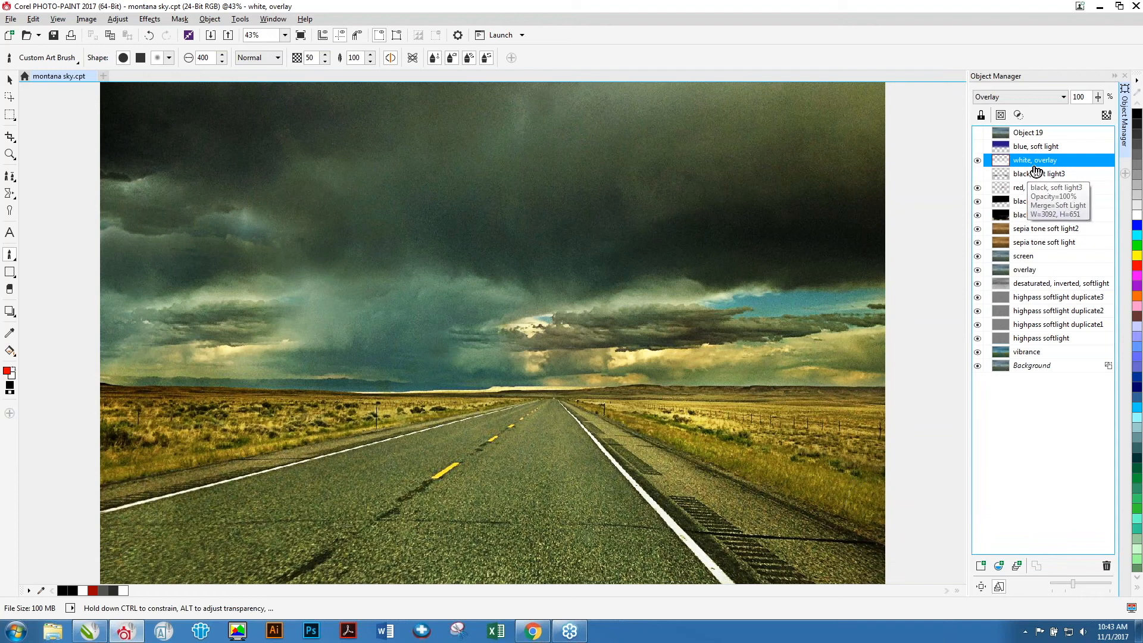
left_click(1062, 98)
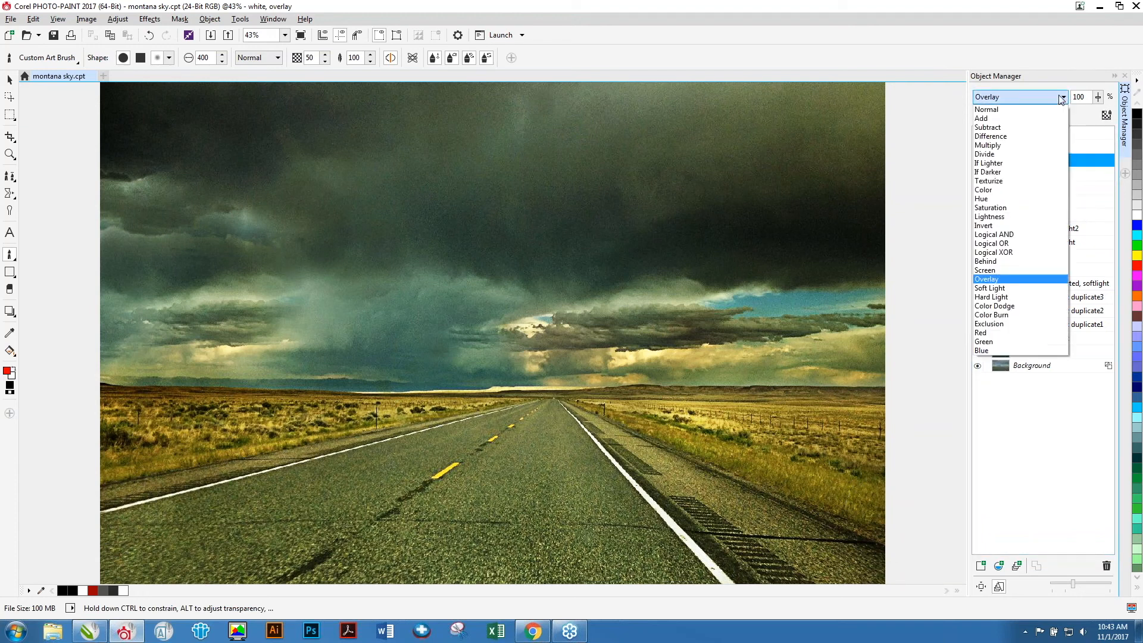
left_click(1026, 290)
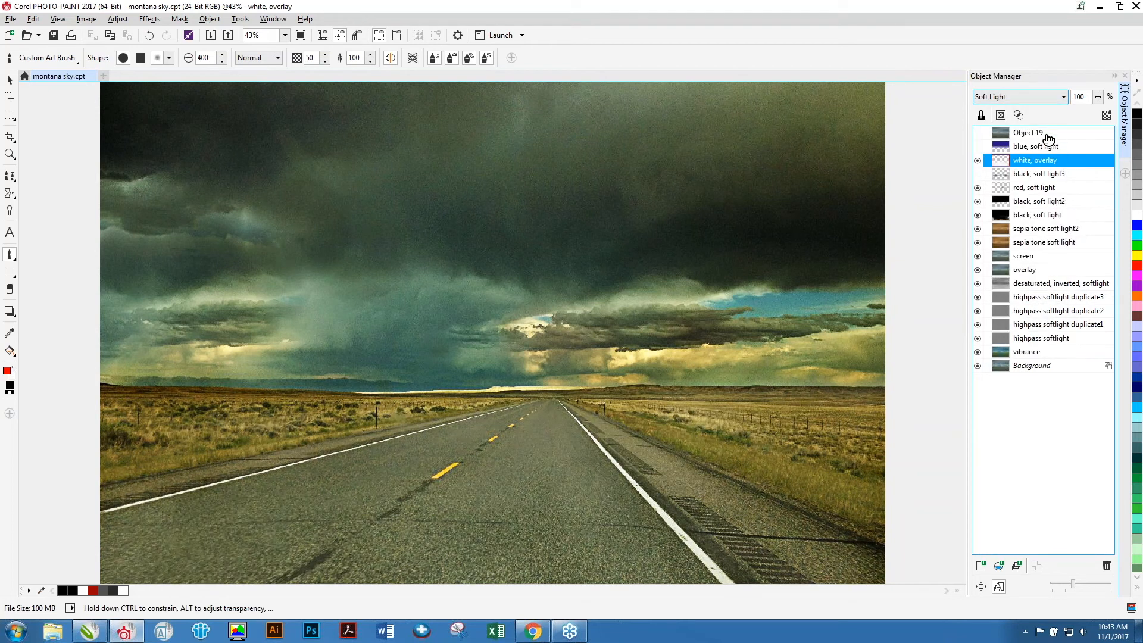
left_click(1057, 98)
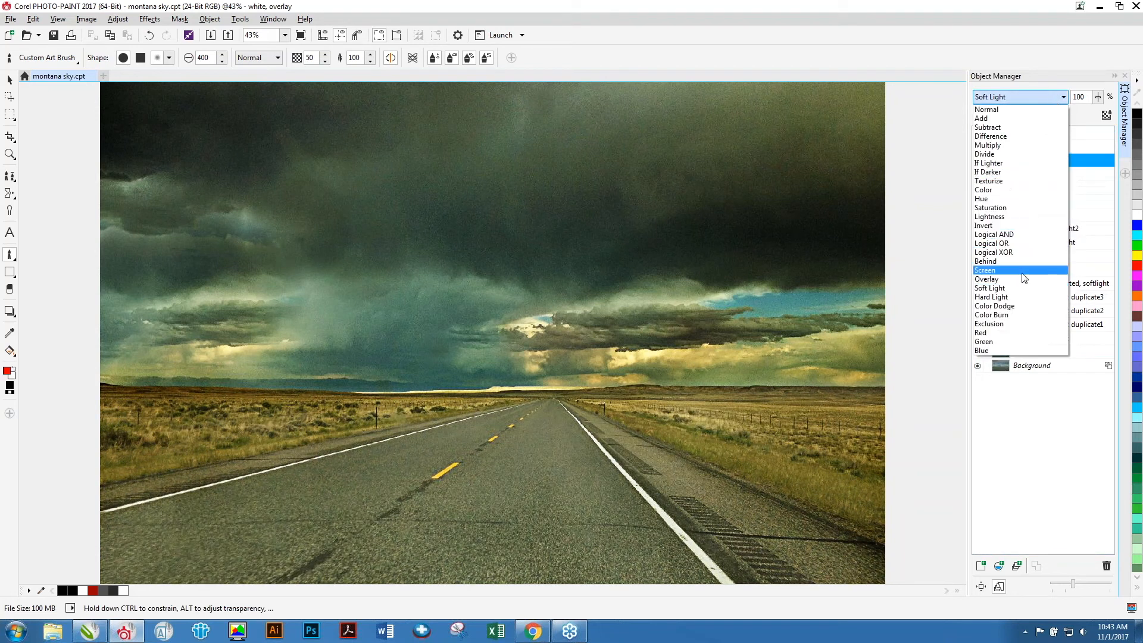
left_click(1036, 279)
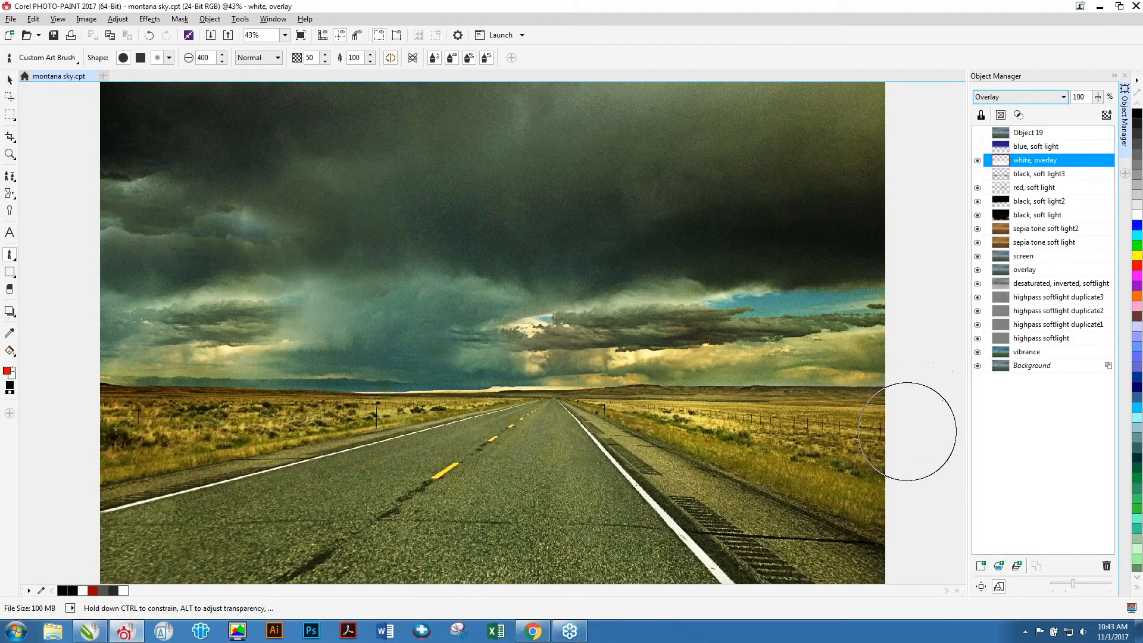
Select the blue, soft light object and make it visible.
left_click(1032, 149)
left_click(977, 172)
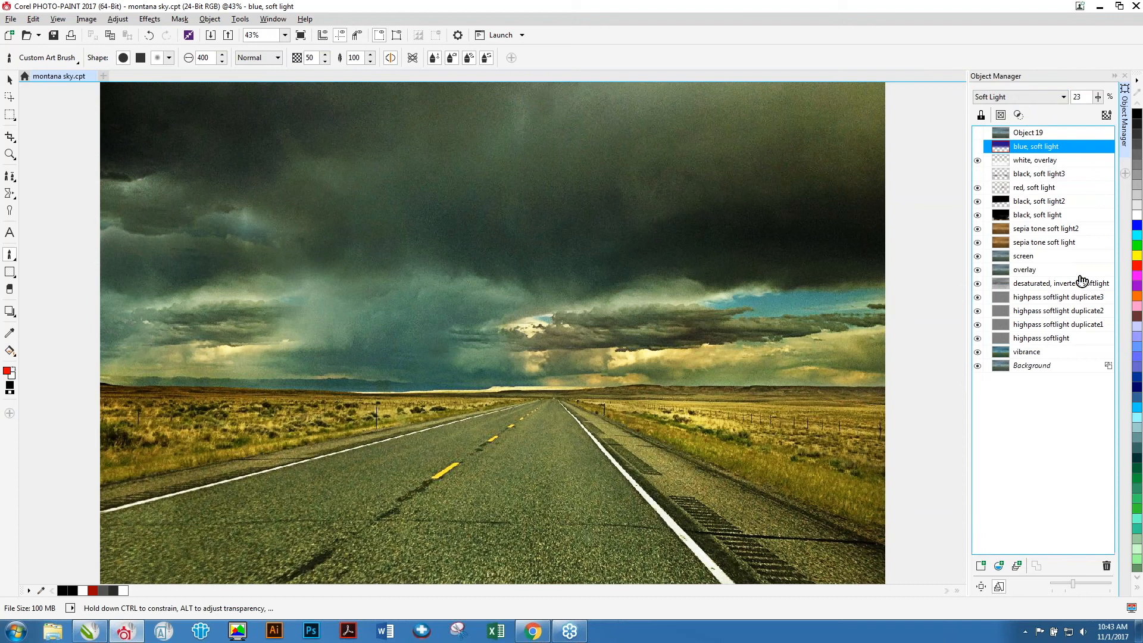
left_click(977, 146)
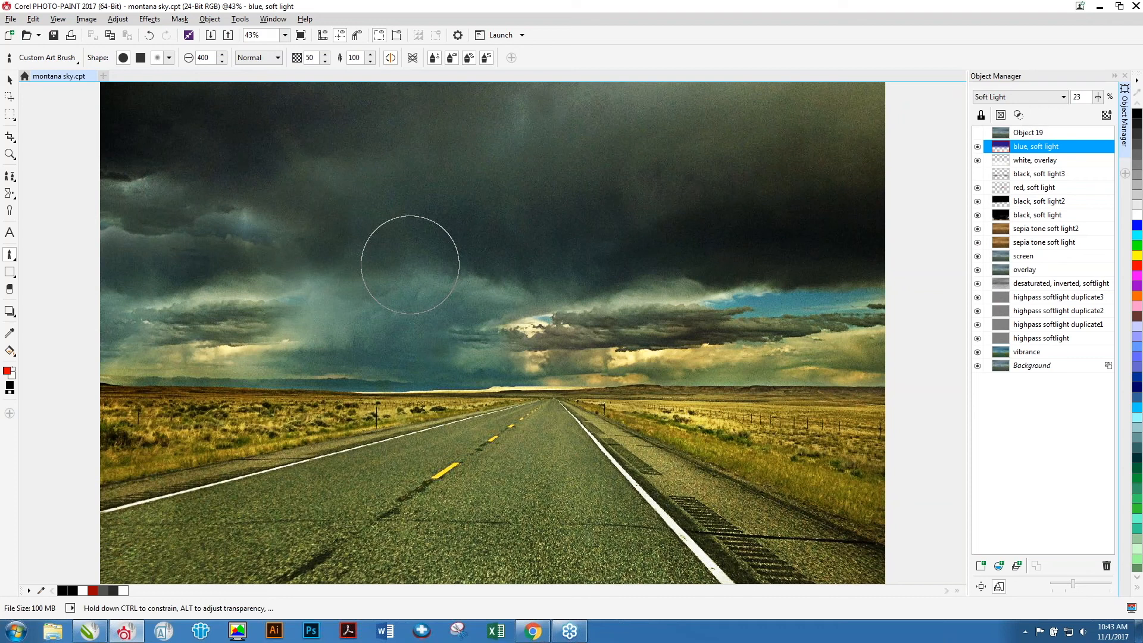
Add a new empty object above the red, soft light object and keep pure red as the paint colour.
left_click(1027, 188)
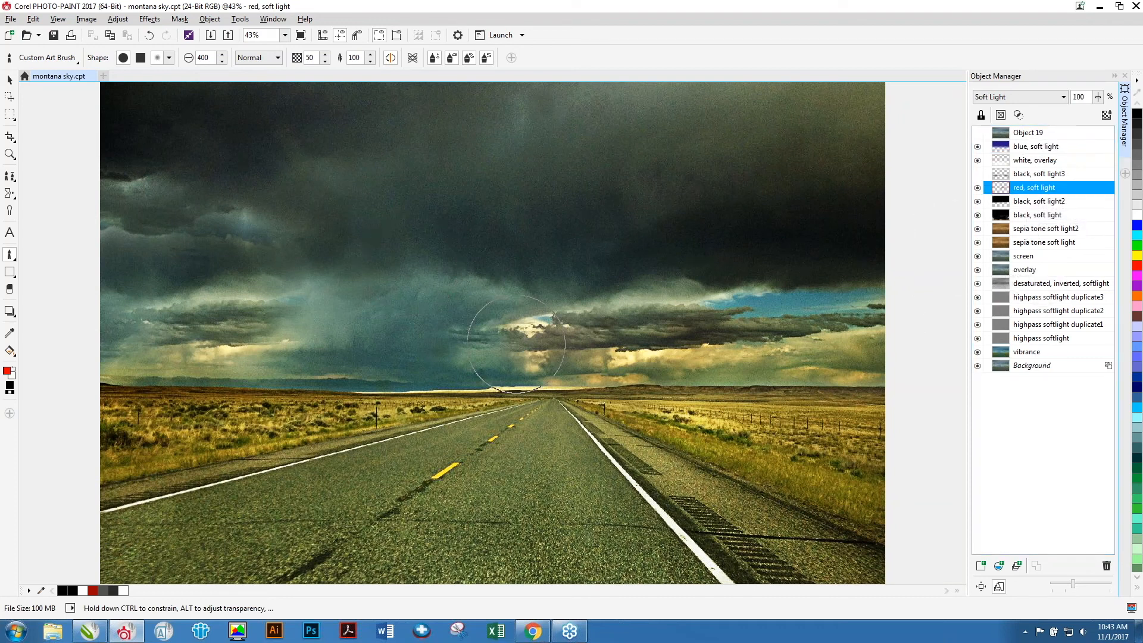
left_click(981, 565)
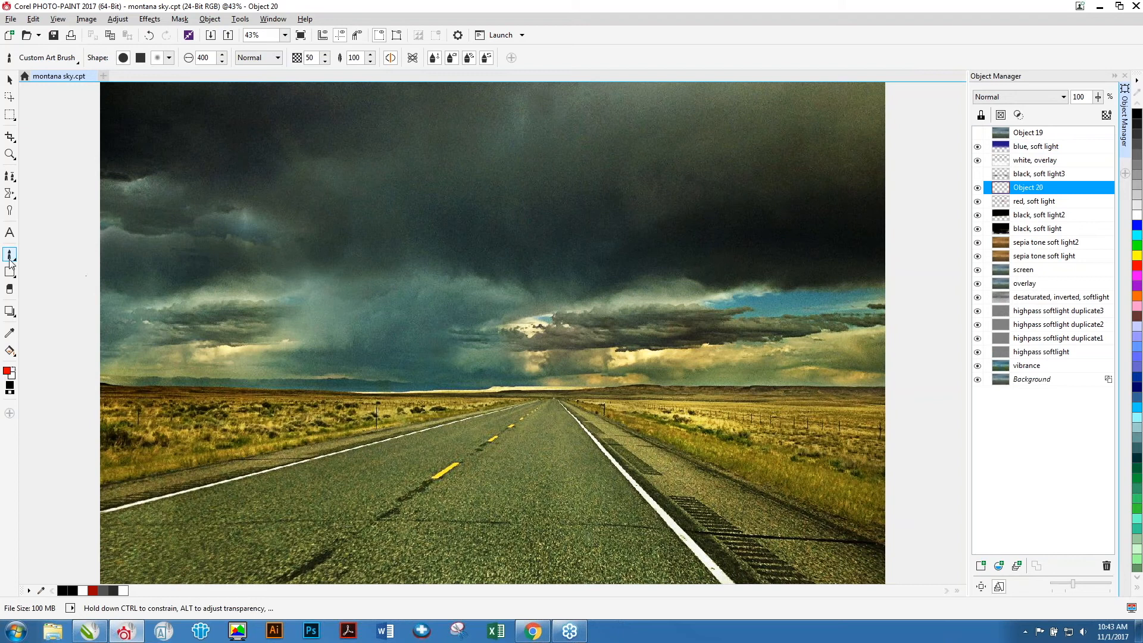
double_click(8, 372)
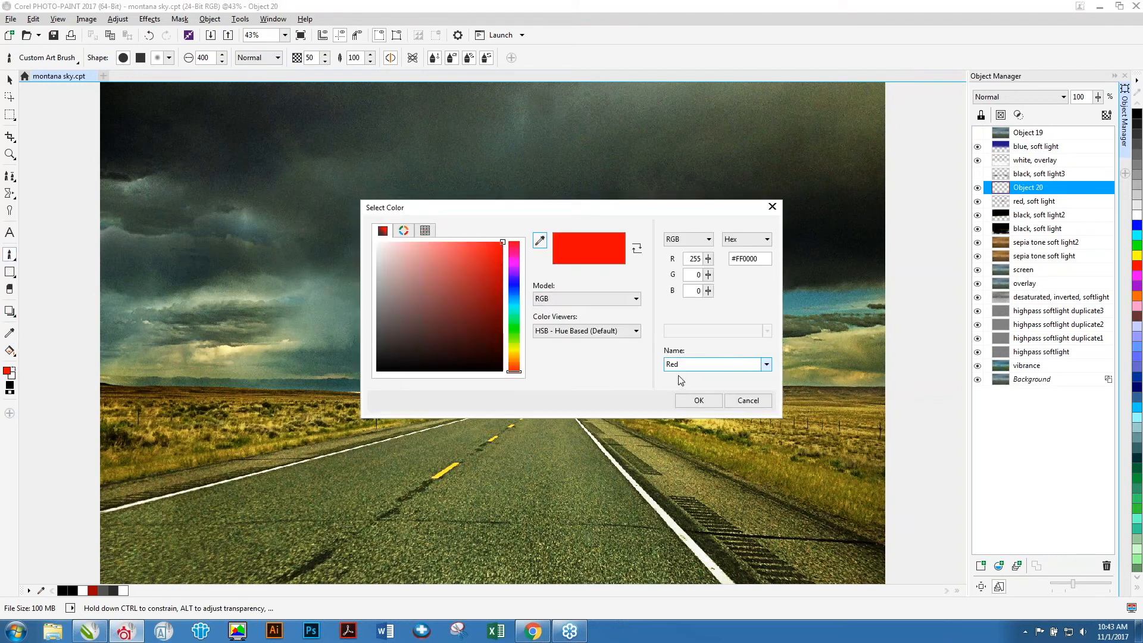
left_click(698, 400)
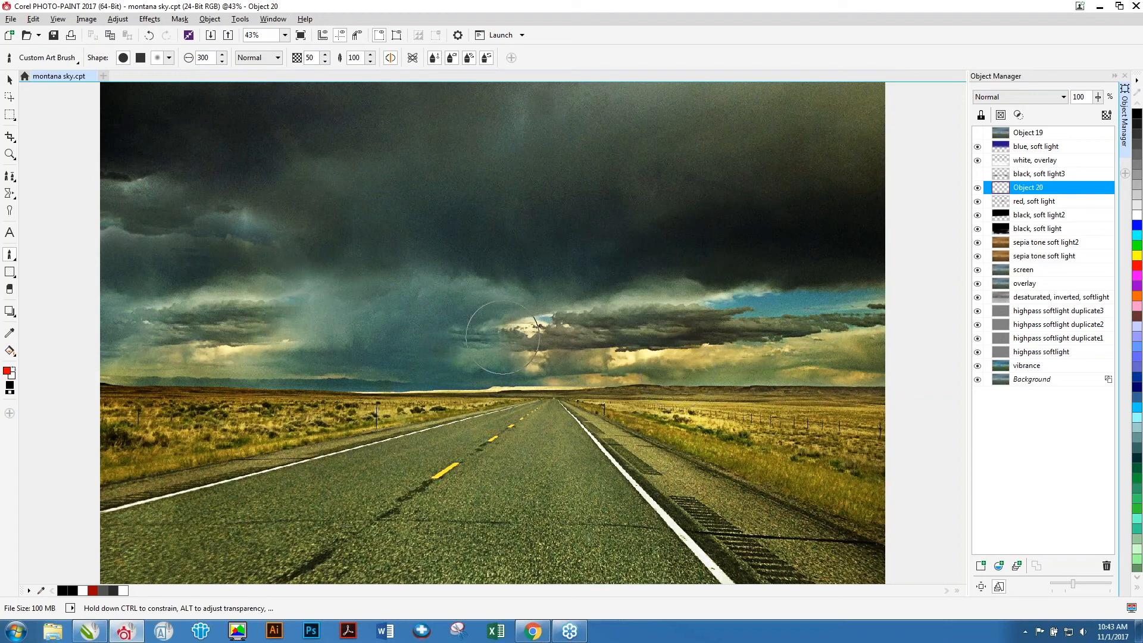
left_click(662, 353)
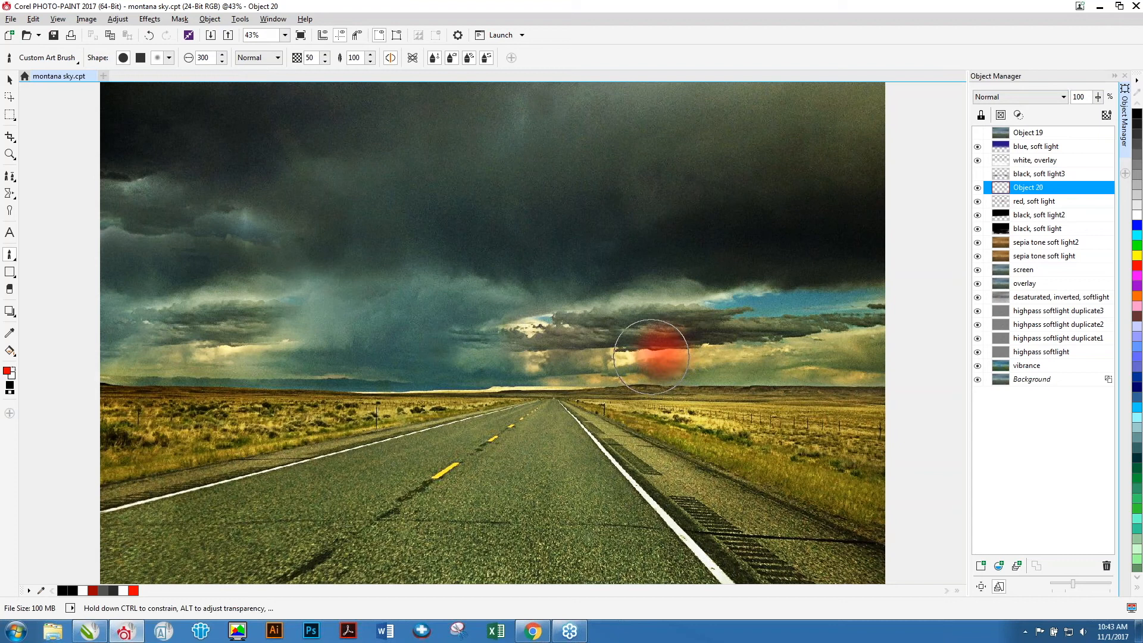
mouse_move(655, 352)
left_mouse_down()
mouse_move(522, 336)
mouse_move(513, 353)
mouse_move(665, 348)
mouse_move(574, 317)
left_mouse_up()
key("ctrl+z")
key("ctrl+z")
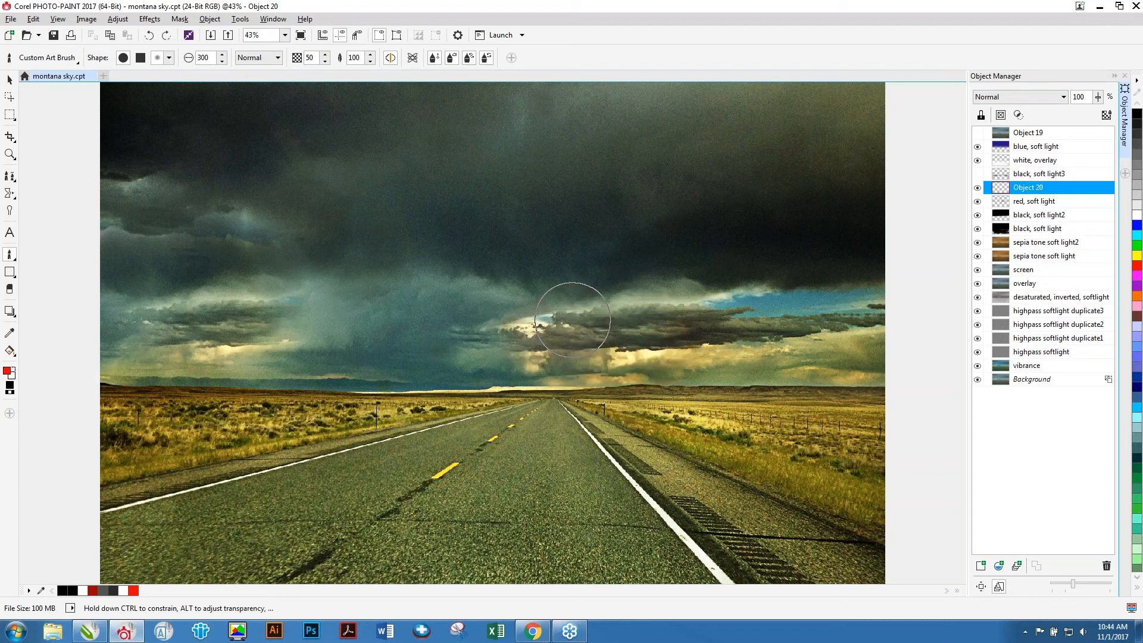
Set the new object's merge mode to Soft Light and try a red brush stroke on the clouds, undoing it.
left_click(1030, 97)
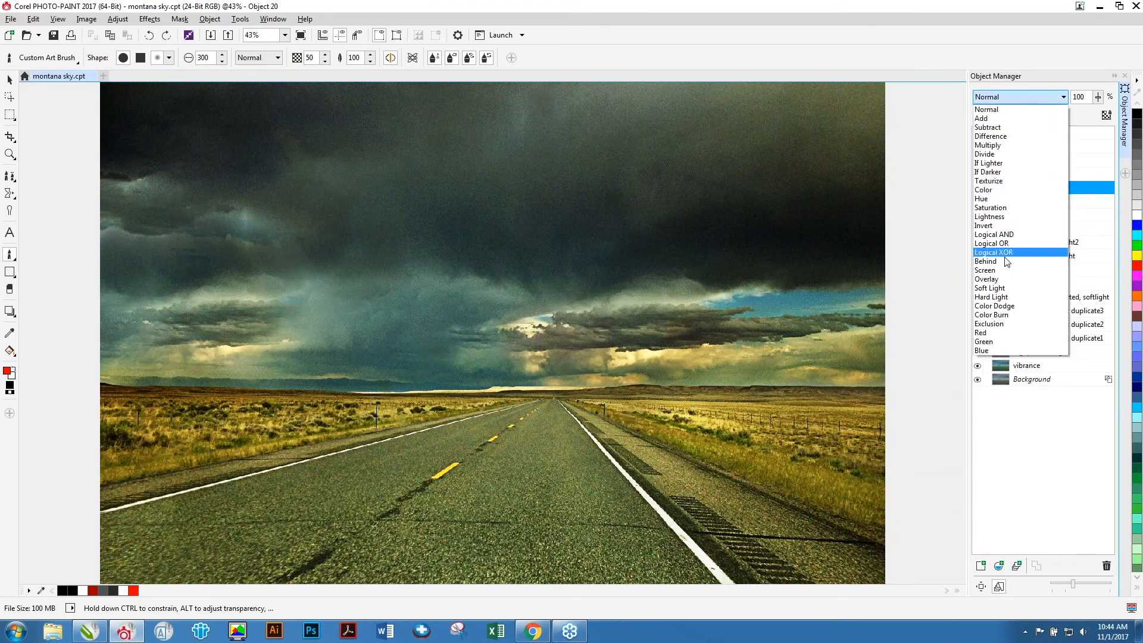
left_click(1004, 289)
left_click_drag(701, 337, 689, 345)
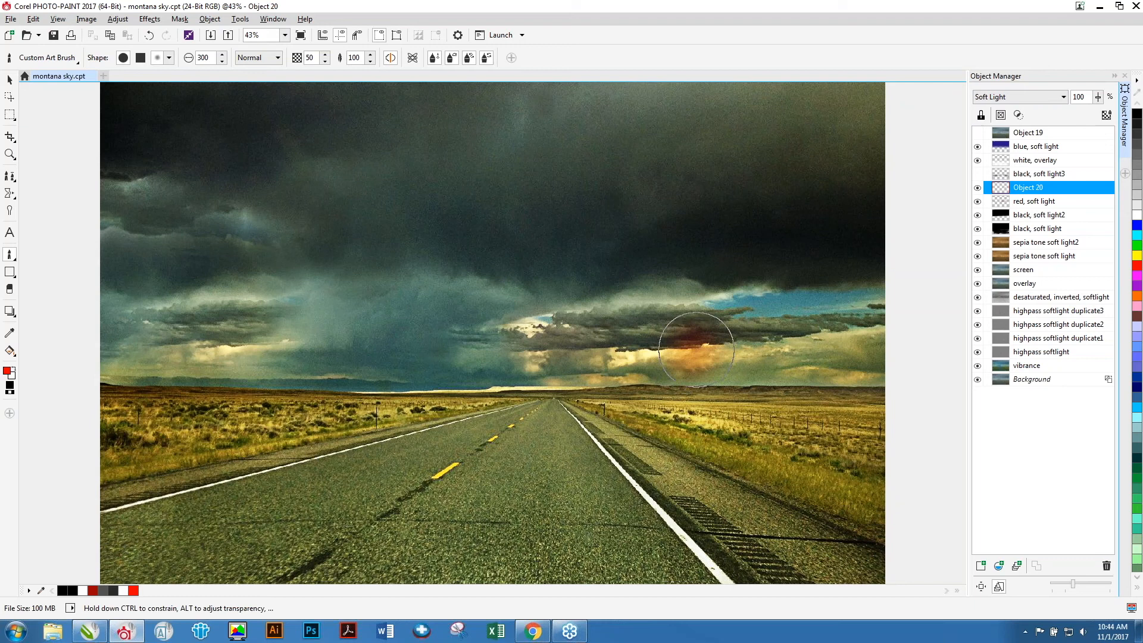
key("ctrl+z")
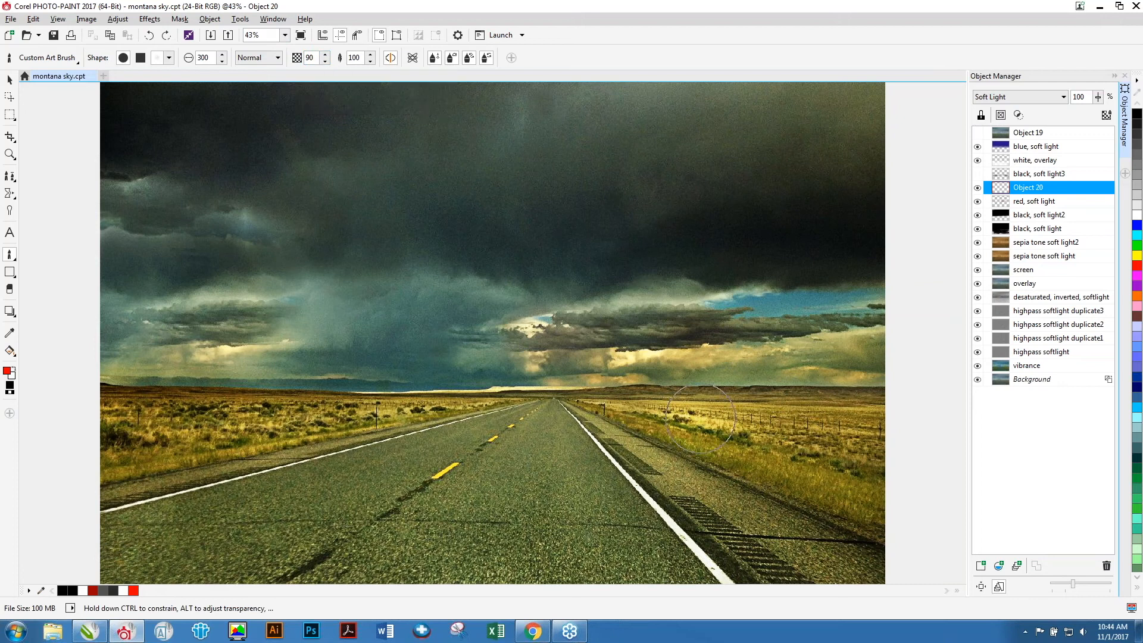
Paint red soft-light strokes over the clouds near the horizon, undoing the last long stroke.
mouse_move(627, 362)
left_mouse_down()
mouse_move(539, 362)
mouse_move(525, 352)
mouse_move(539, 333)
left_mouse_up()
left_click_drag(93, 350, 308, 396)
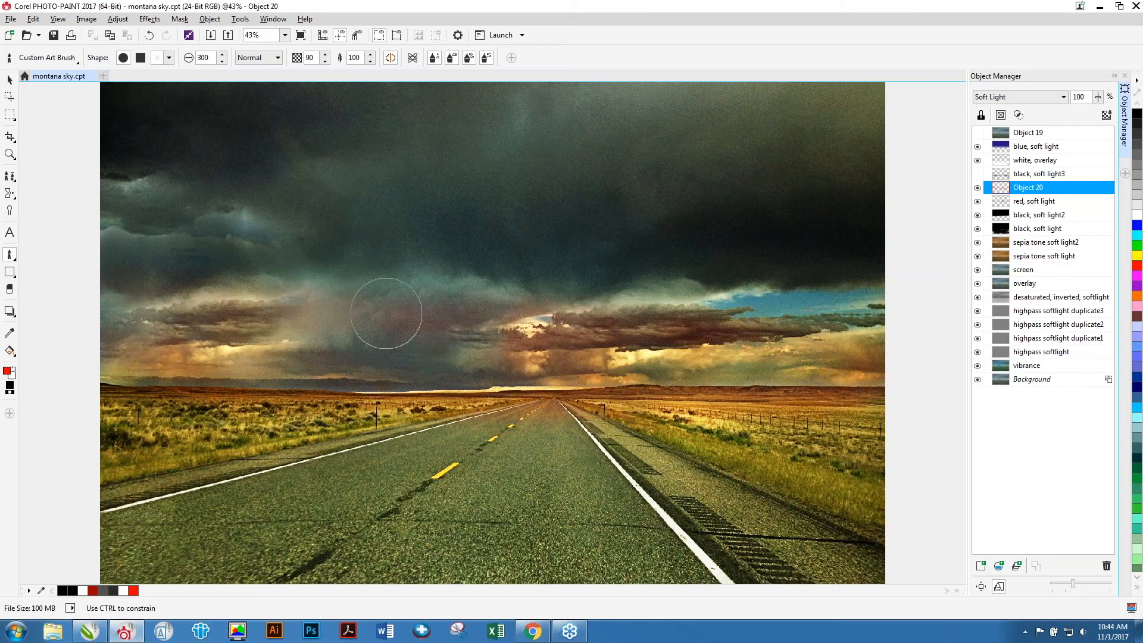
key("ctrl+z")
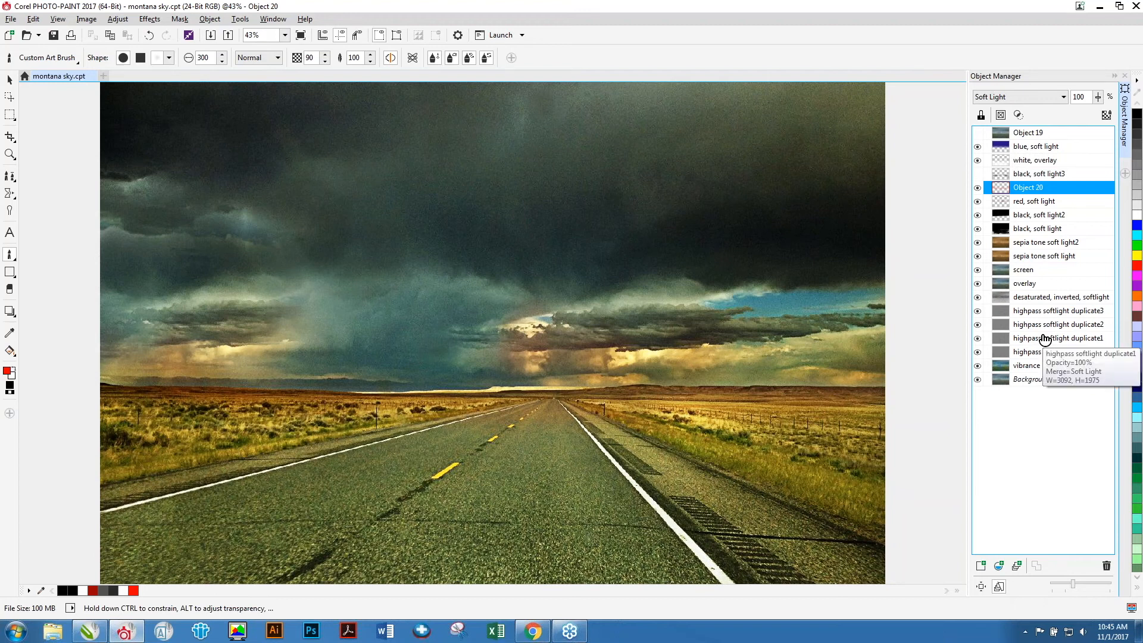
Step through the objects from vibrance up to blue, soft light to review each one's merge mode and opacity.
left_click(1037, 365)
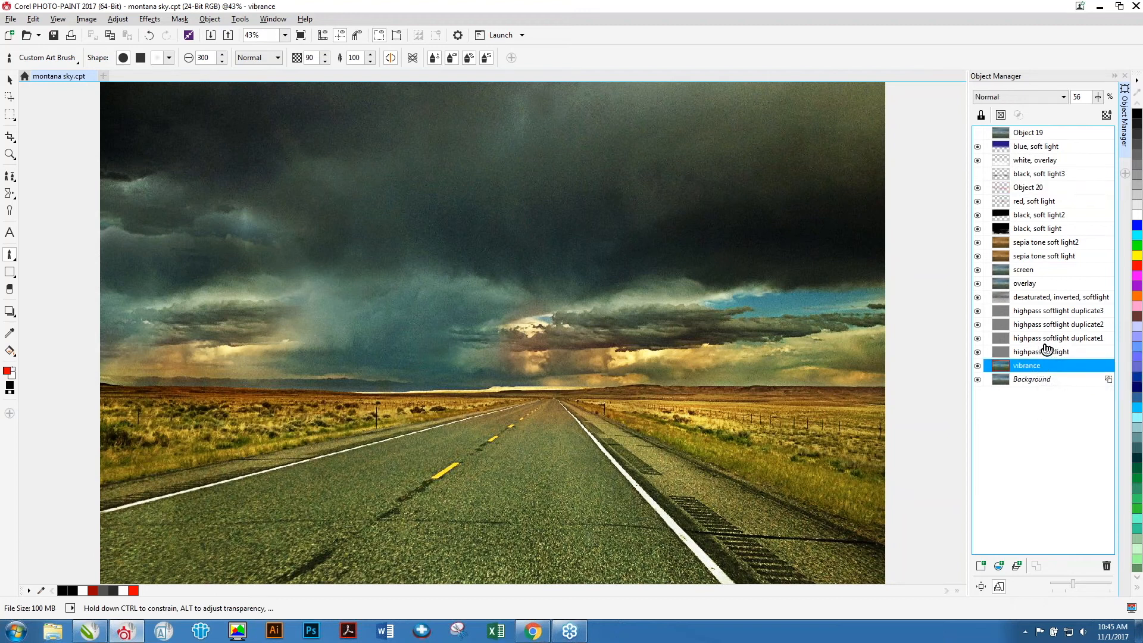
left_click(1046, 341)
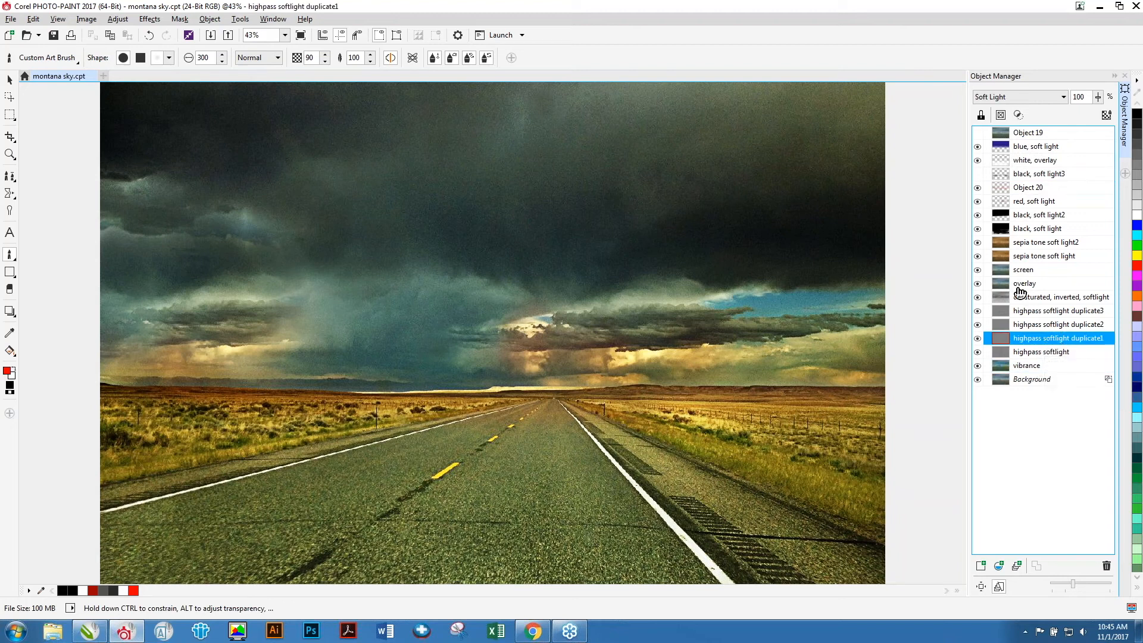
left_click(1029, 284)
left_click(1030, 271)
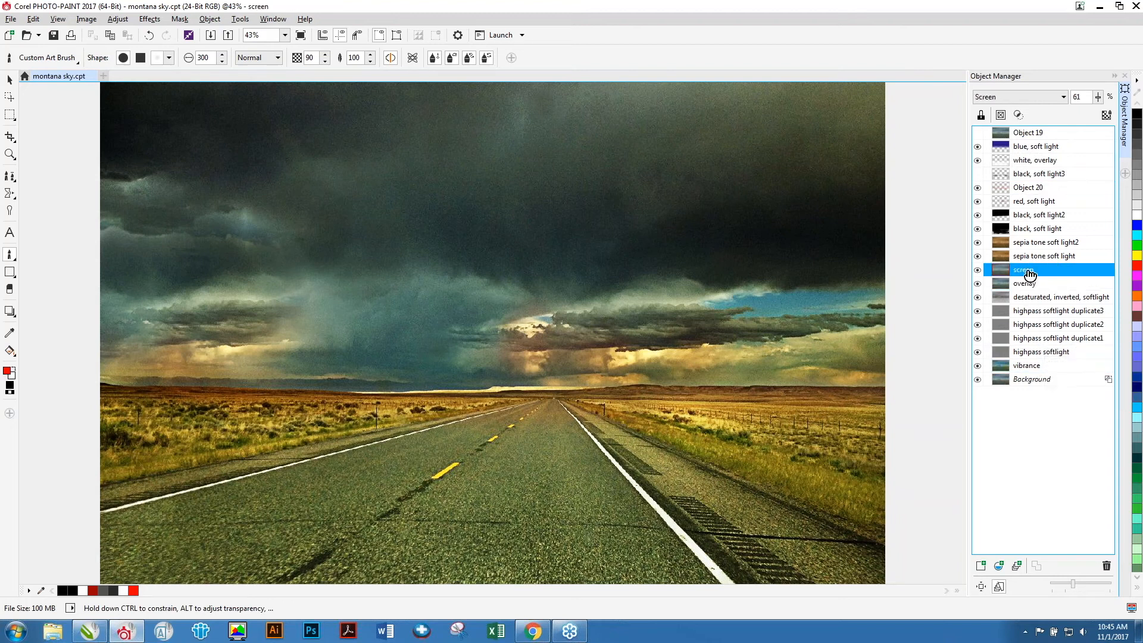
left_click(1036, 244)
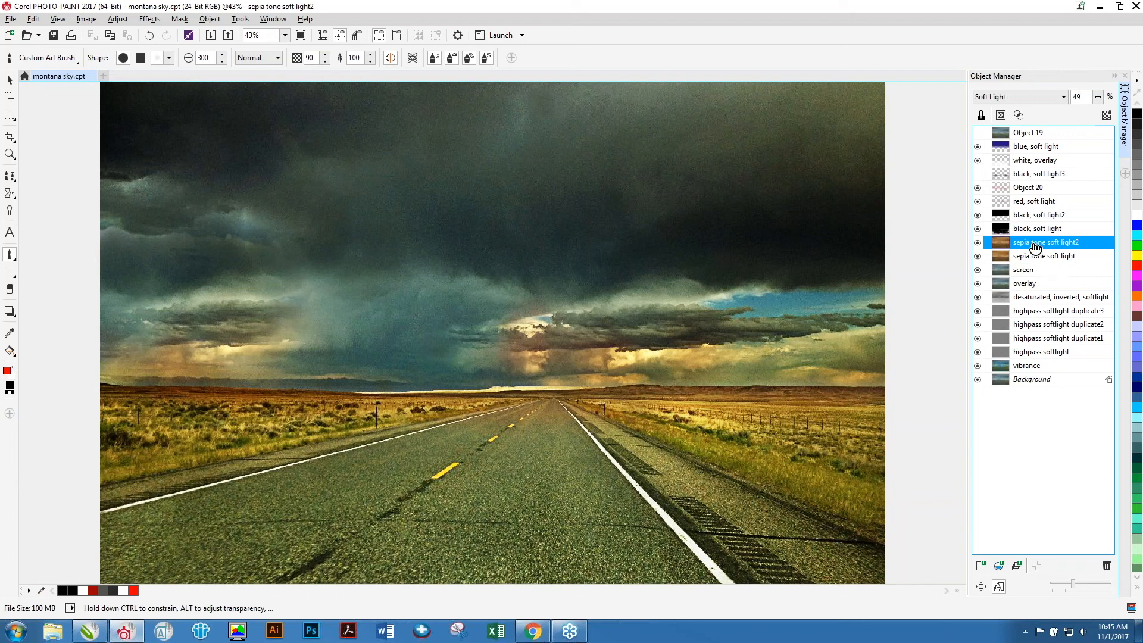
left_click(1033, 217)
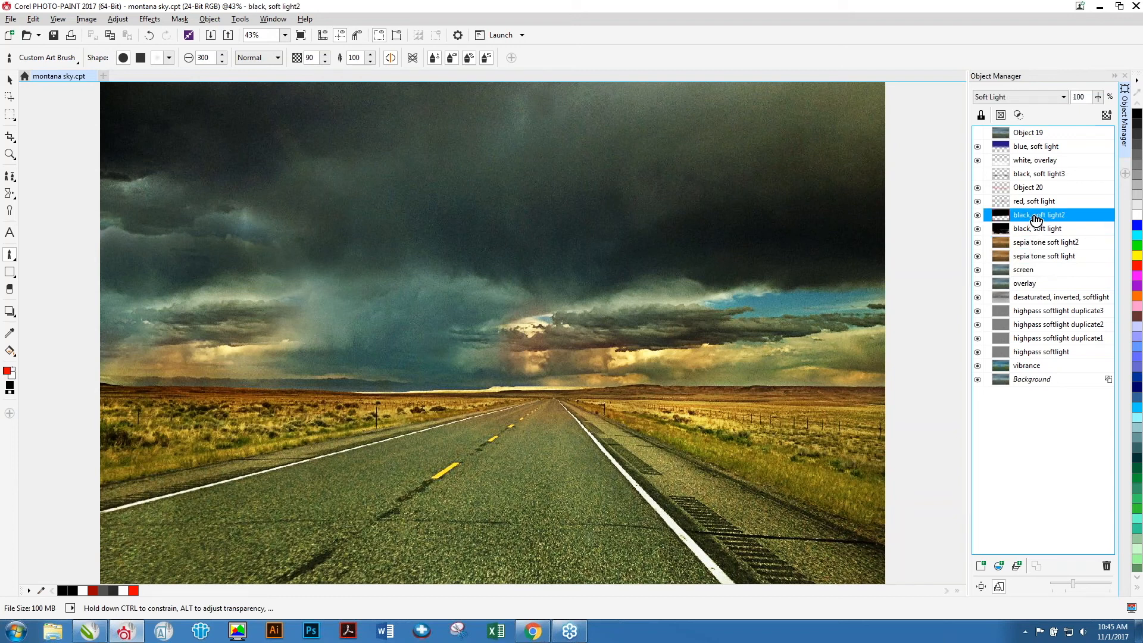
left_click(1031, 187)
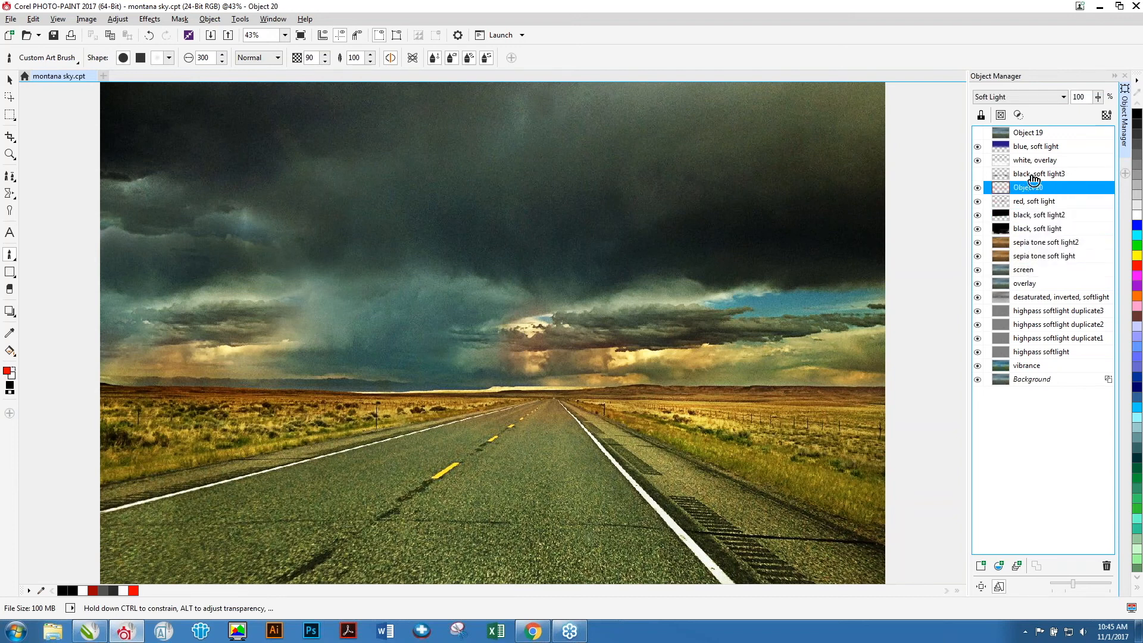
left_click(1034, 175)
left_click(1033, 162)
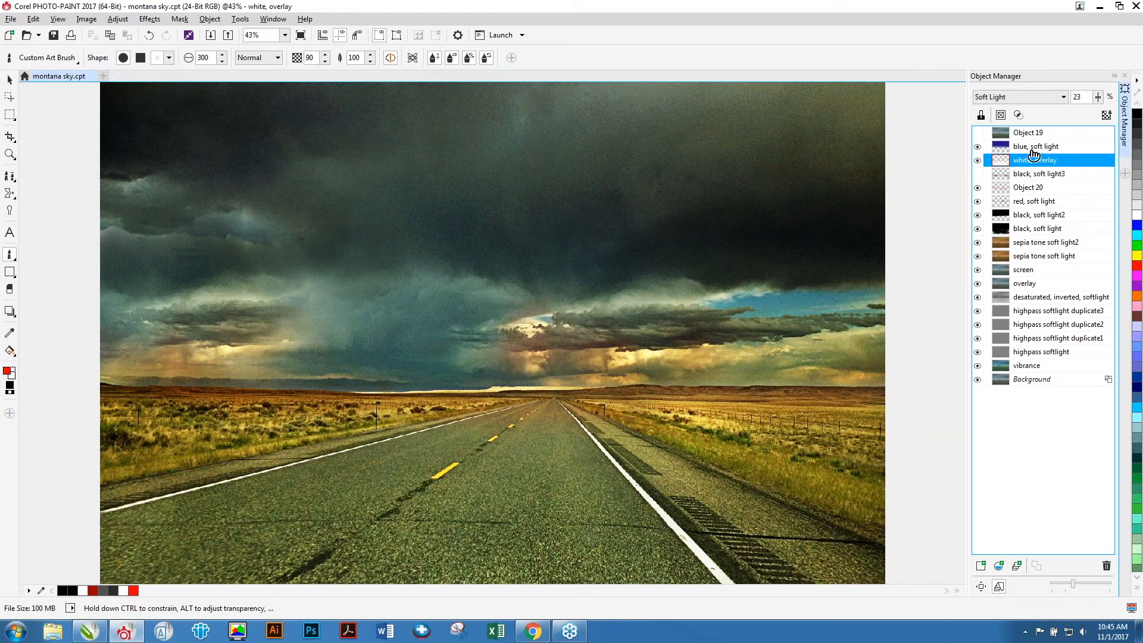
left_click(1034, 152)
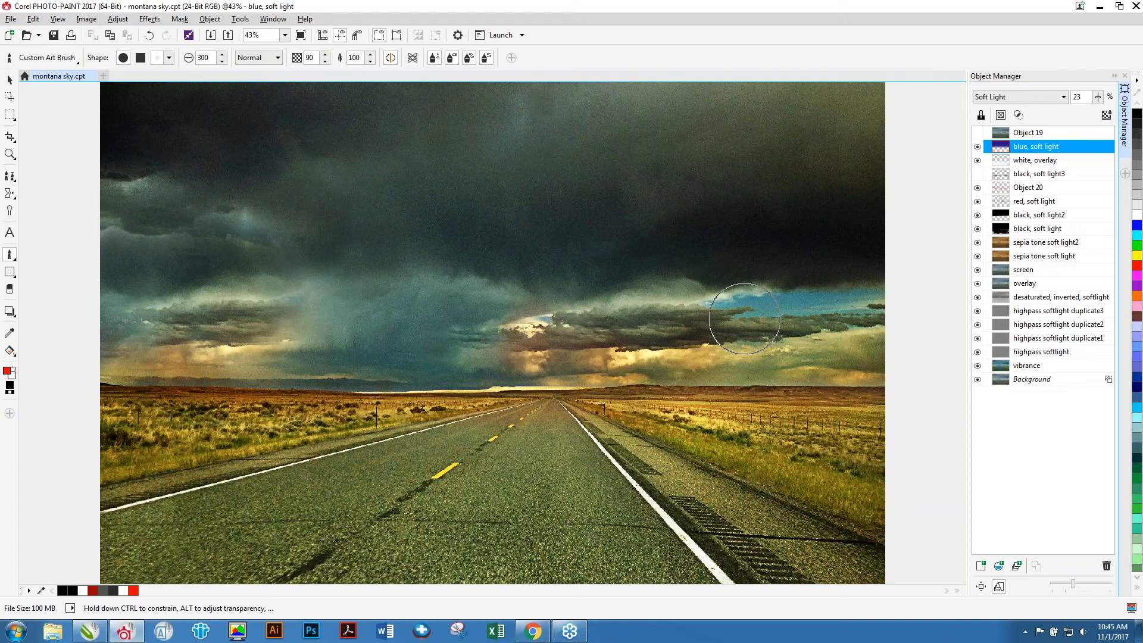
Close the montana sky document without saving changes.
key("alt+f")
key("c")
key("n")
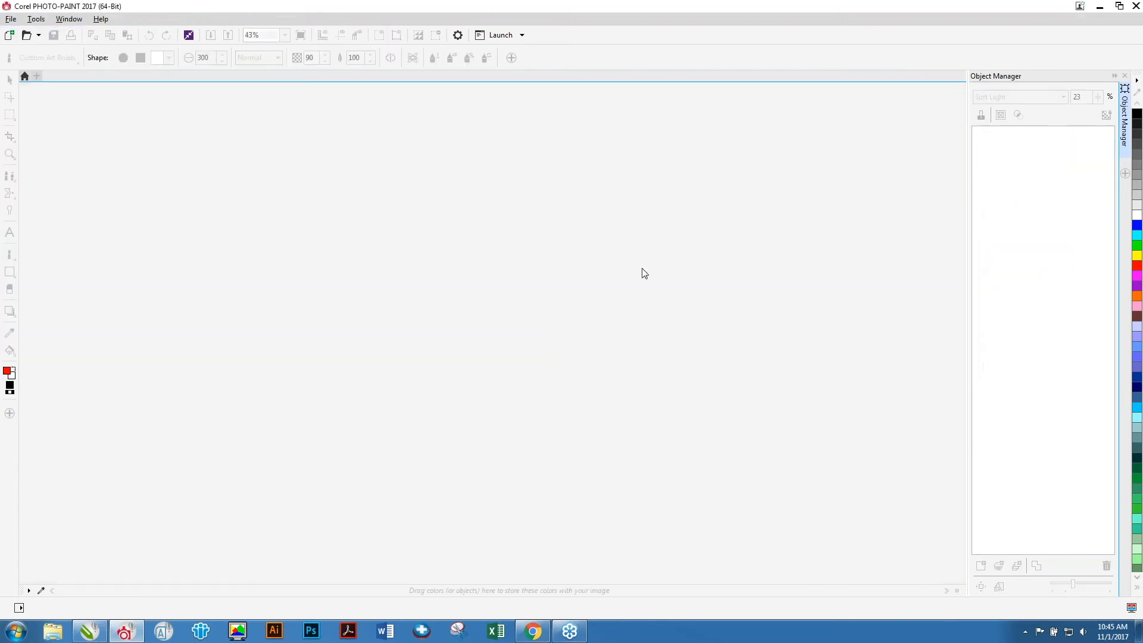
Open IMG_1025 from the tractors, trucks, mt. rushmore folder.
key("ctrl+o")
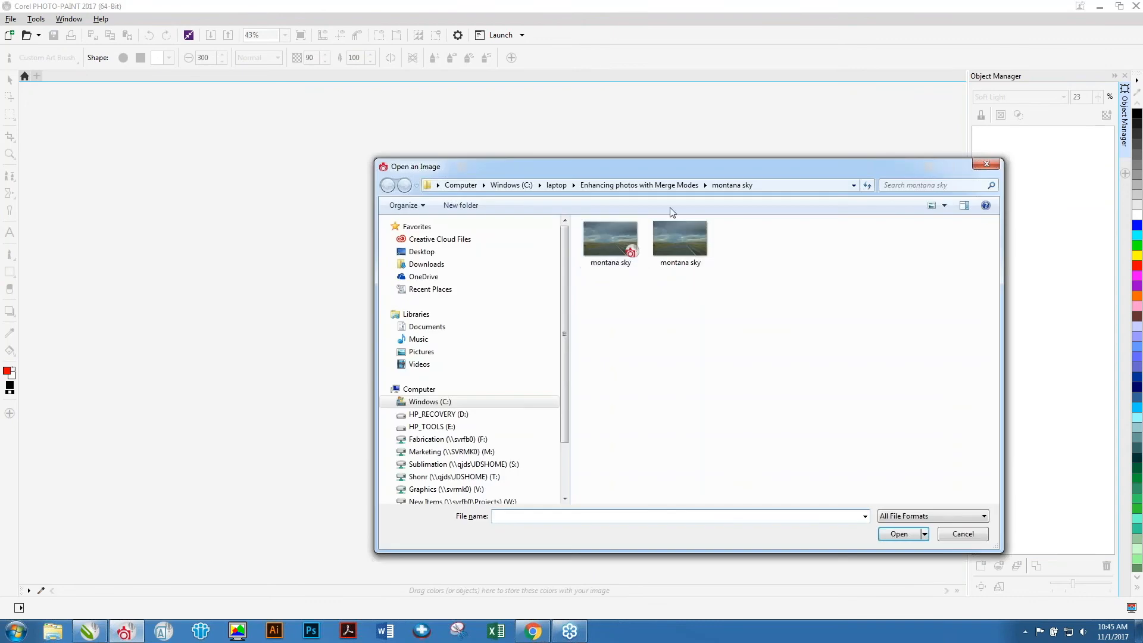
left_click(655, 187)
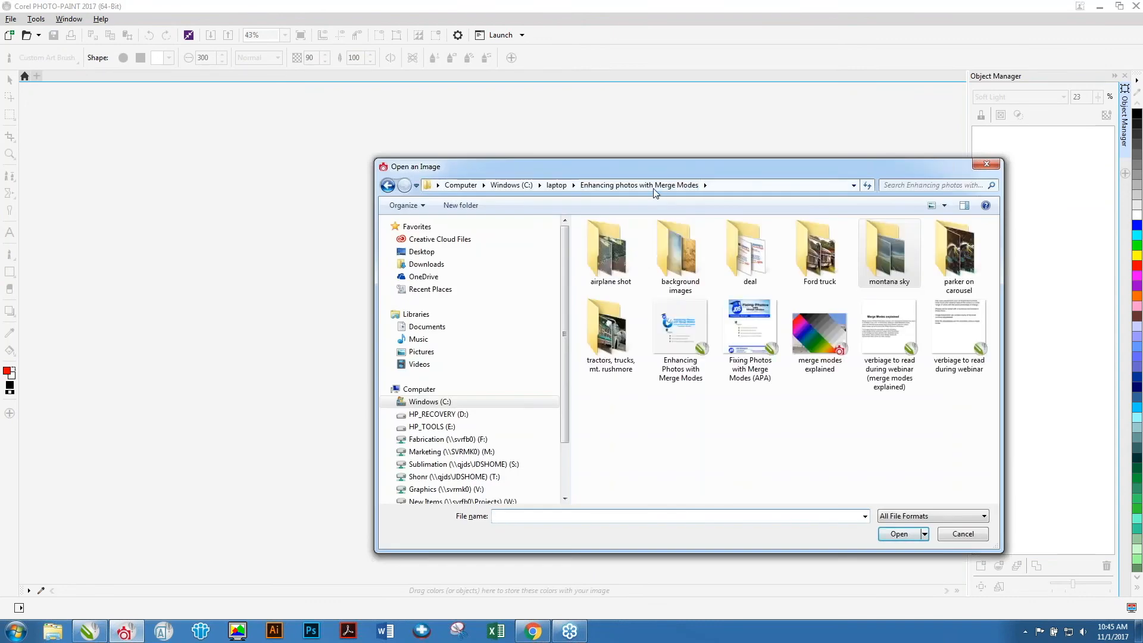
double_click(619, 339)
double_click(890, 245)
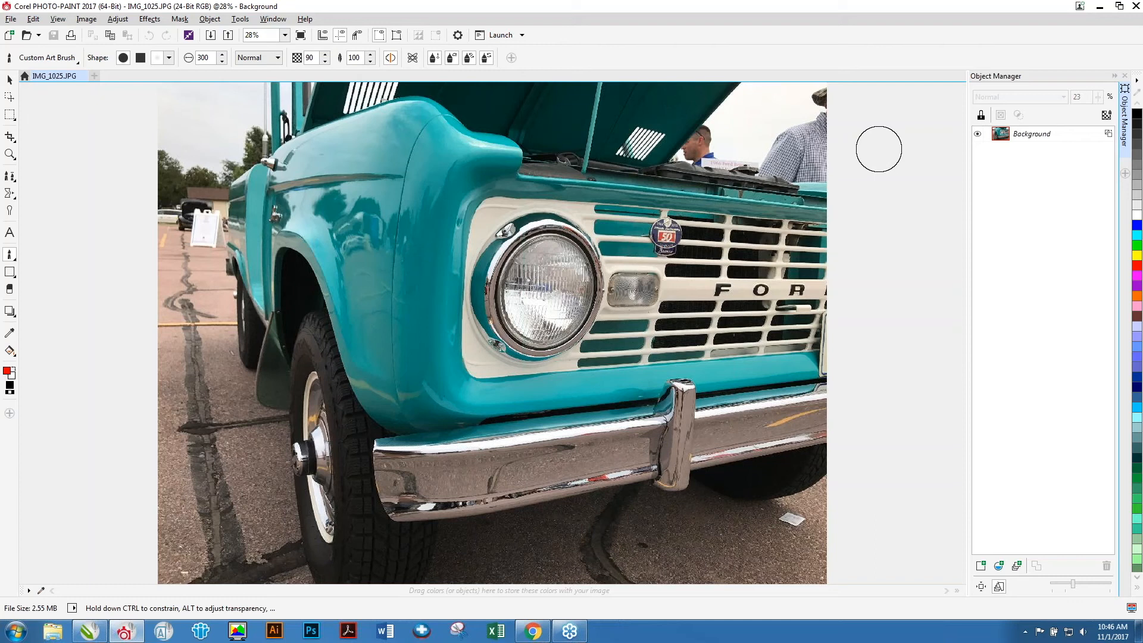
Open landscape.png from the background images > frosty window folder.
key("ctrl+o")
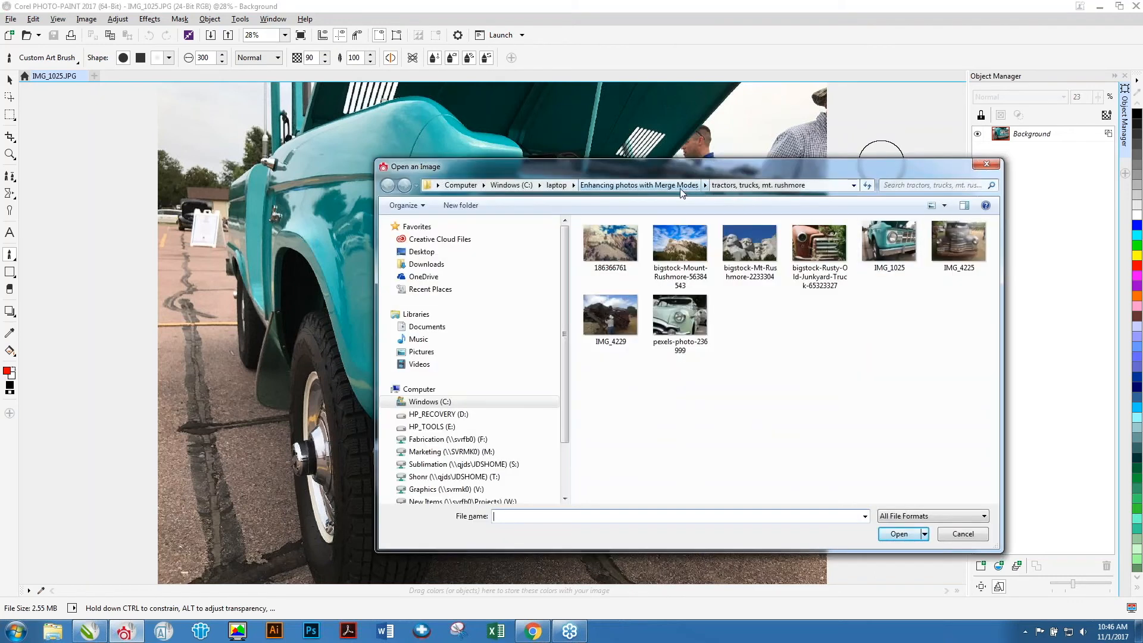
left_click(639, 184)
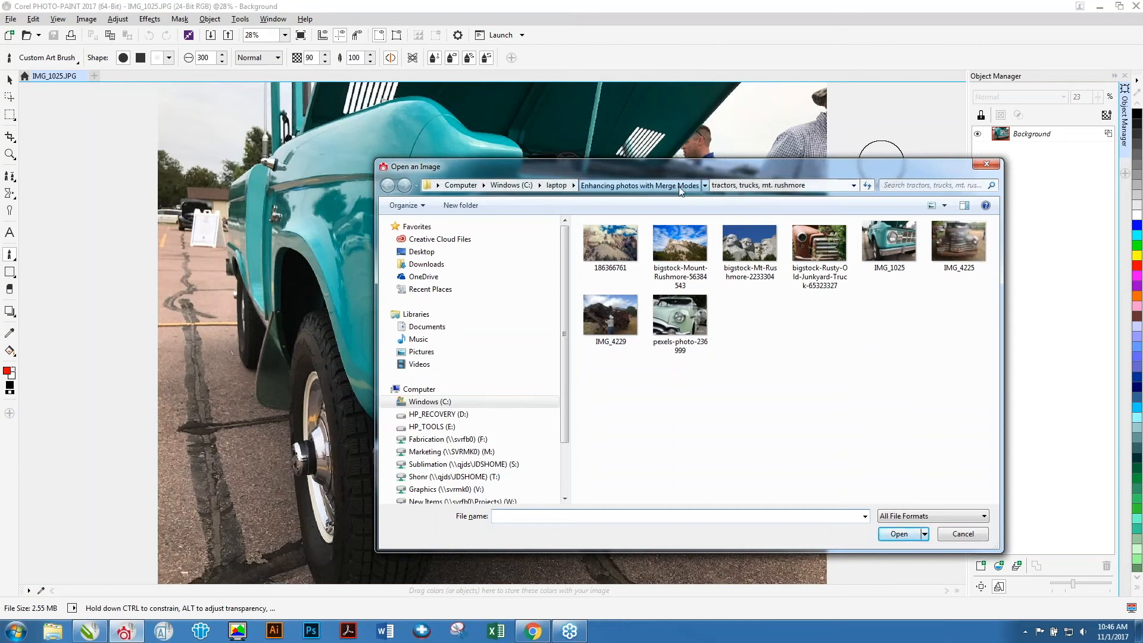
double_click(680, 247)
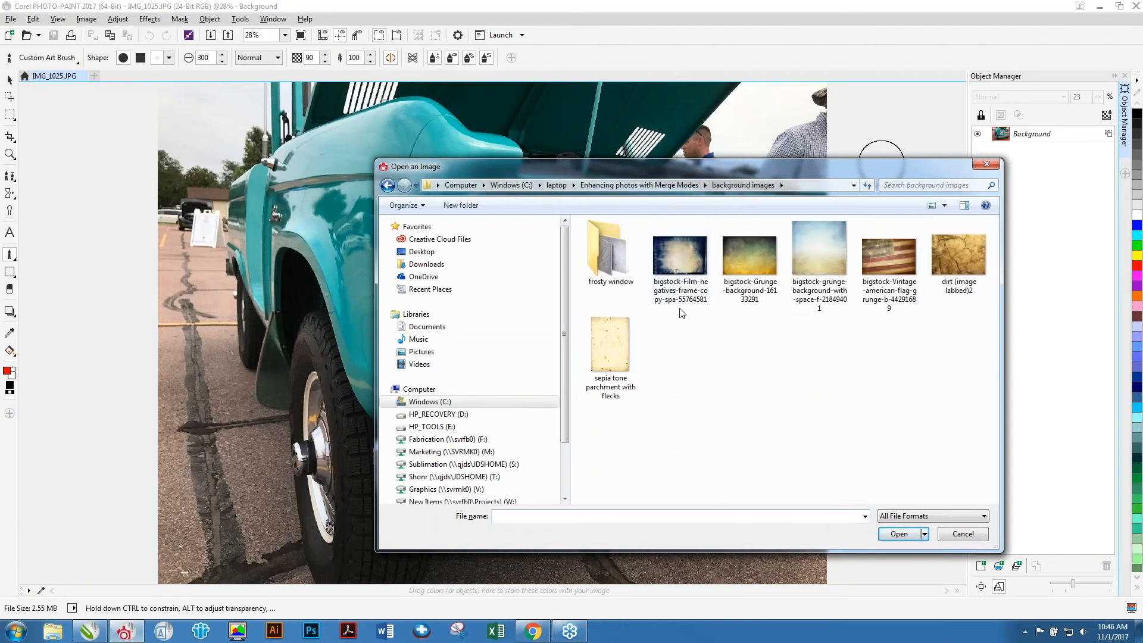
double_click(607, 252)
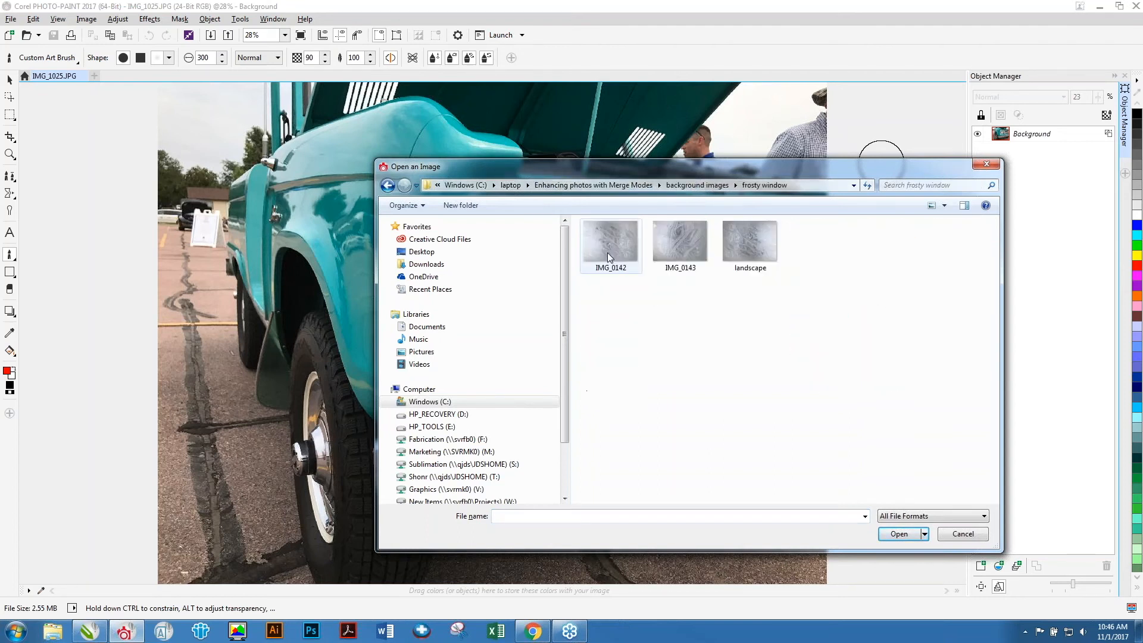
double_click(748, 242)
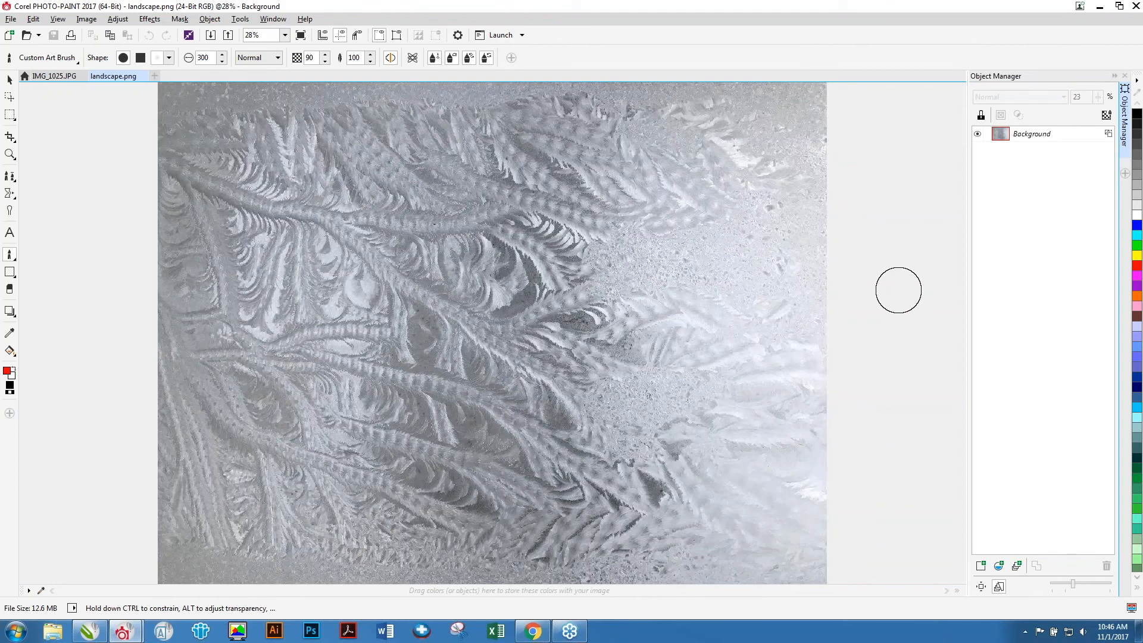
Paste the whole frosty window image onto the truck photo as a new object and select the Background object.
key("ctrl+a")
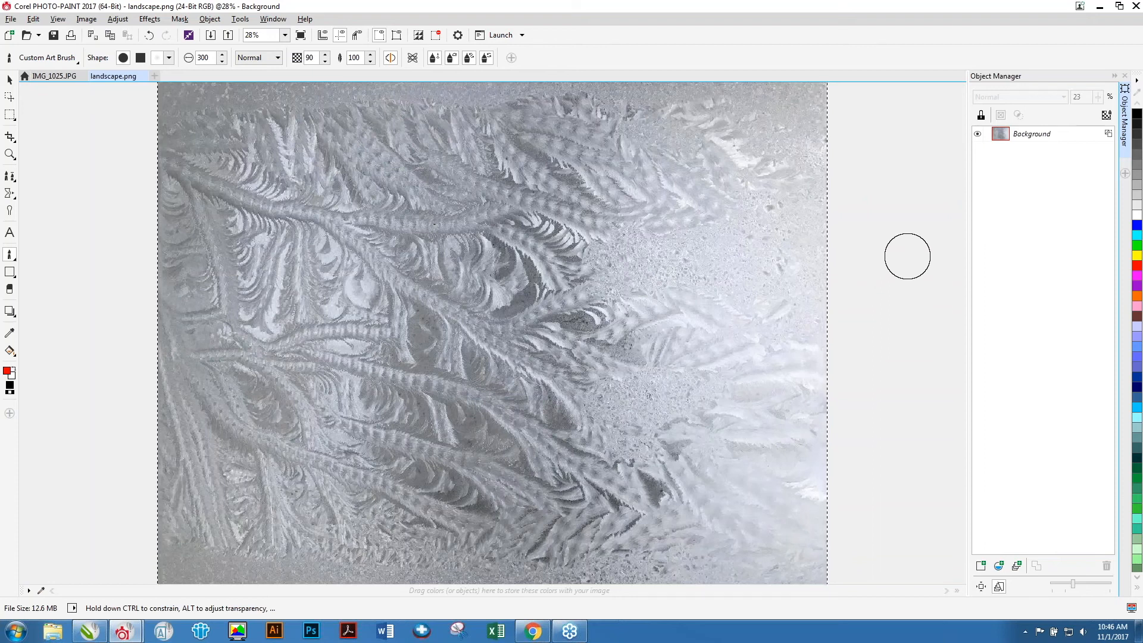
left_click(55, 77)
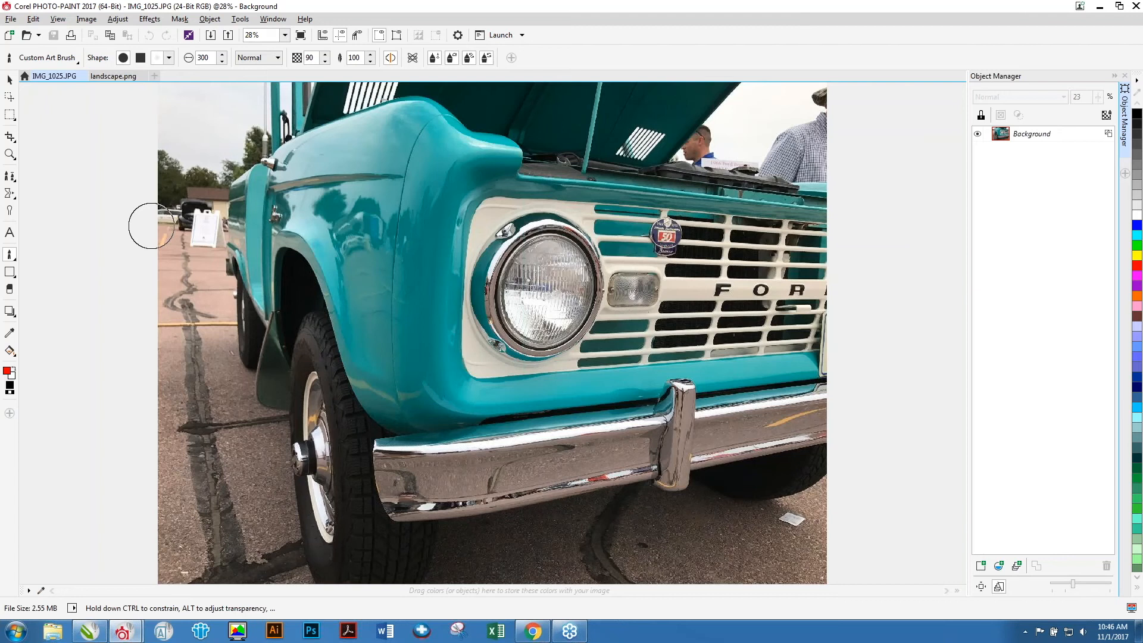
left_click(9, 114)
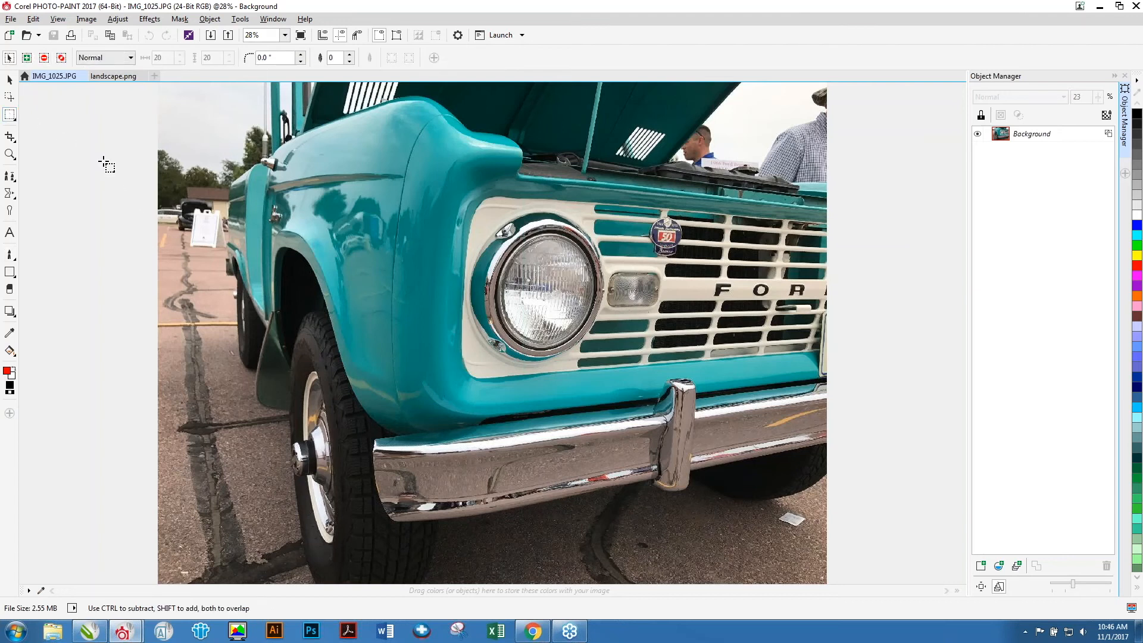
left_click(114, 77)
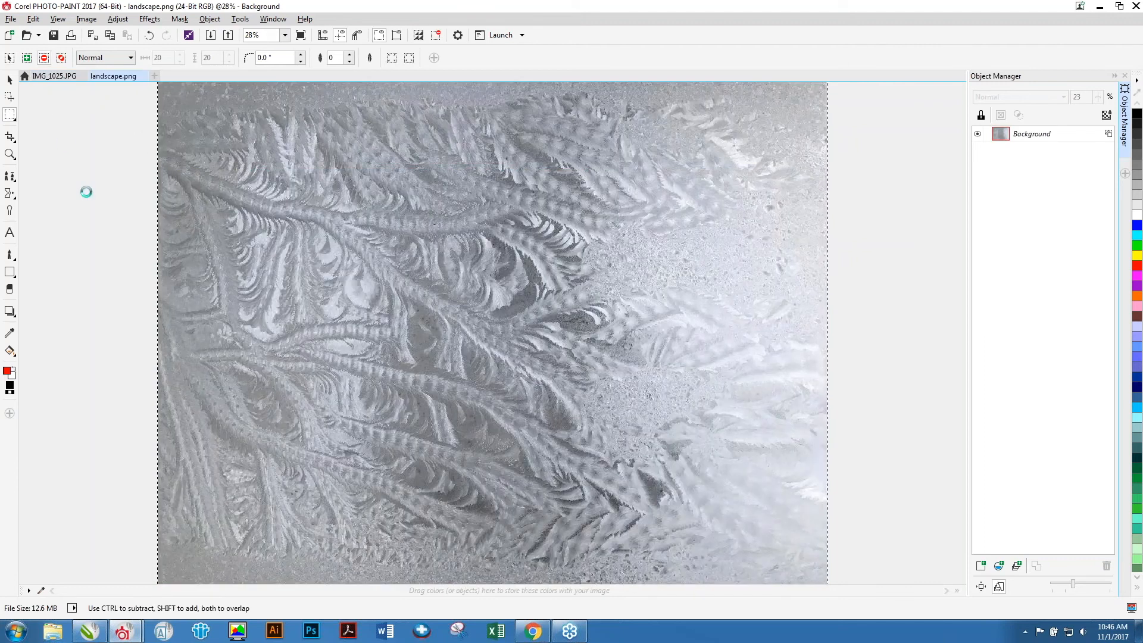
left_click(60, 77)
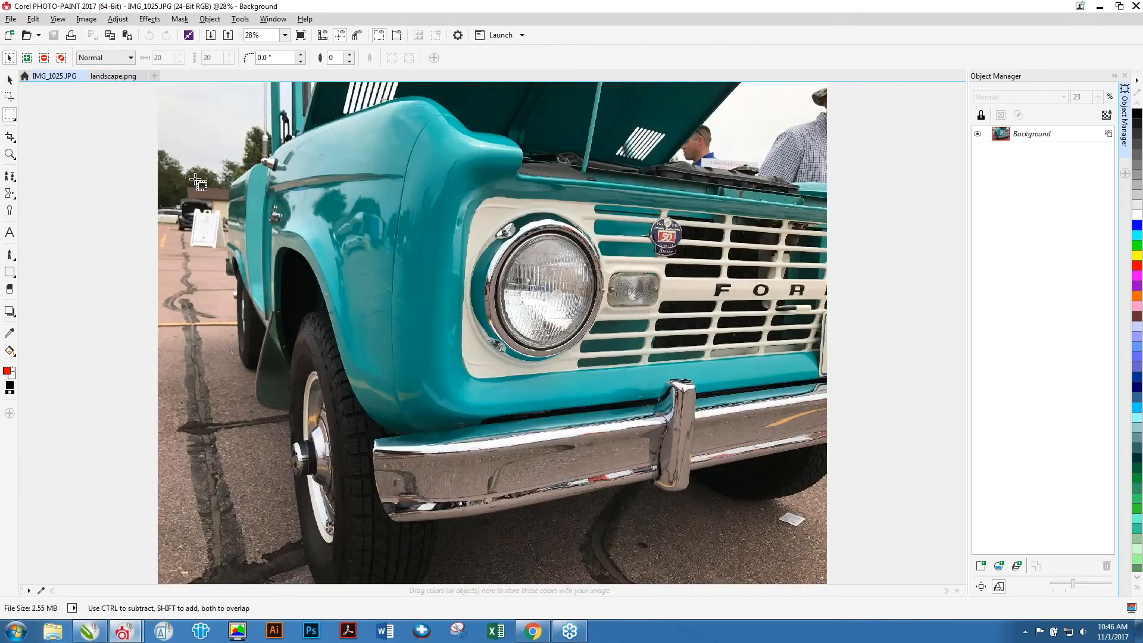
key("ctrl+v")
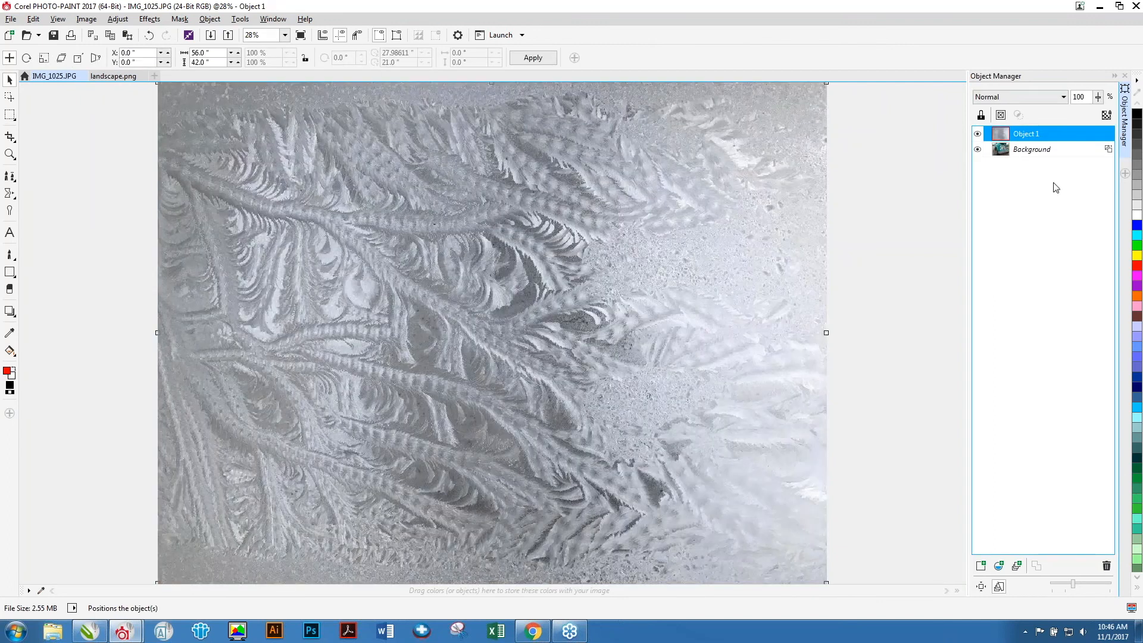
left_click(1029, 153)
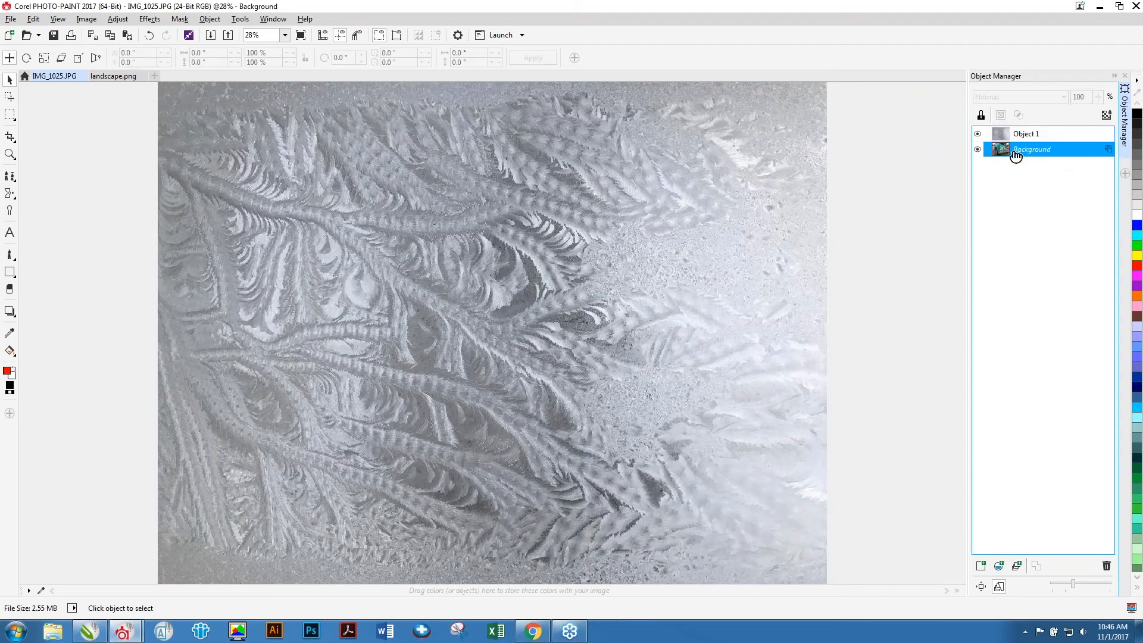
Select the pasted frosty window object and lower its opacity to 94%.
left_click(978, 134)
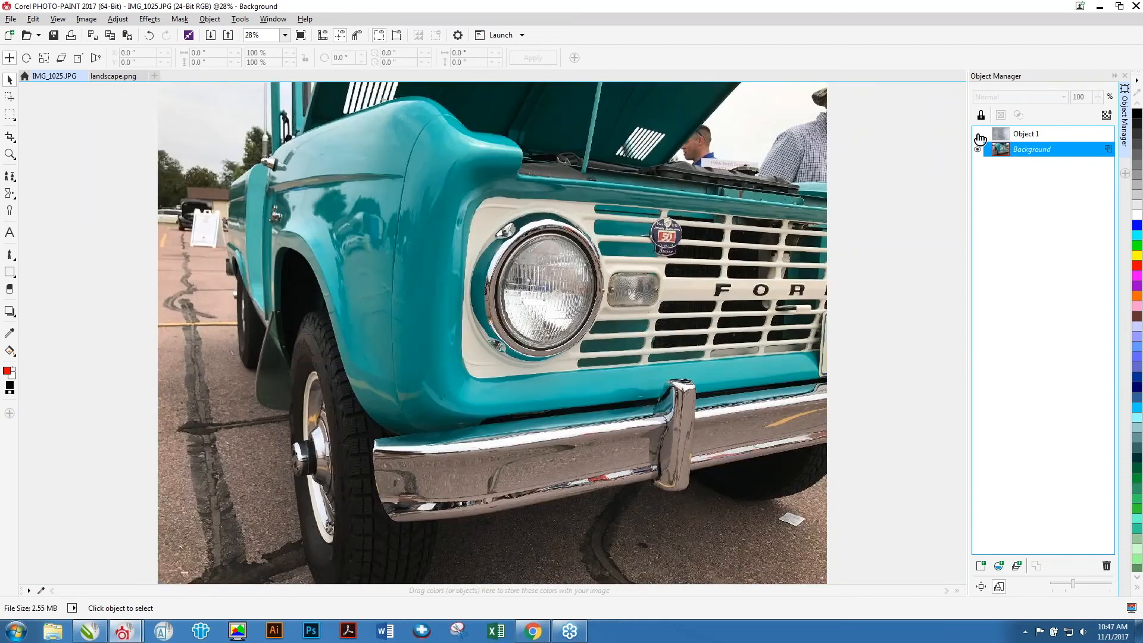
left_click(979, 135)
left_click(994, 137)
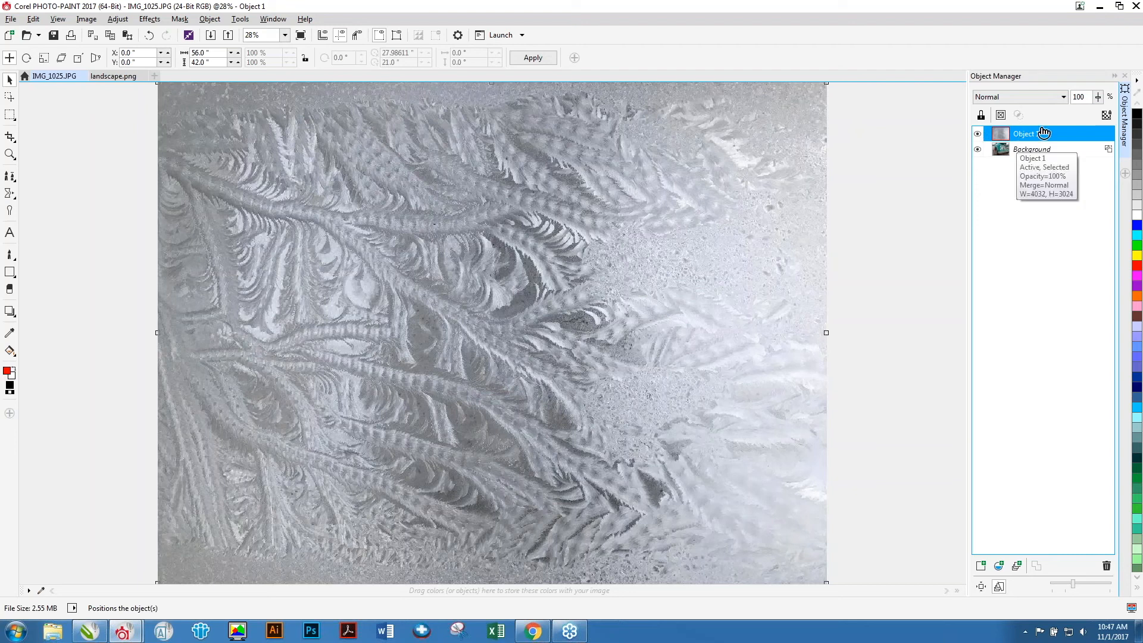
mouse_move(1098, 98)
left_mouse_down()
mouse_move(1097, 111)
mouse_move(1065, 105)
mouse_move(1097, 113)
left_mouse_up()
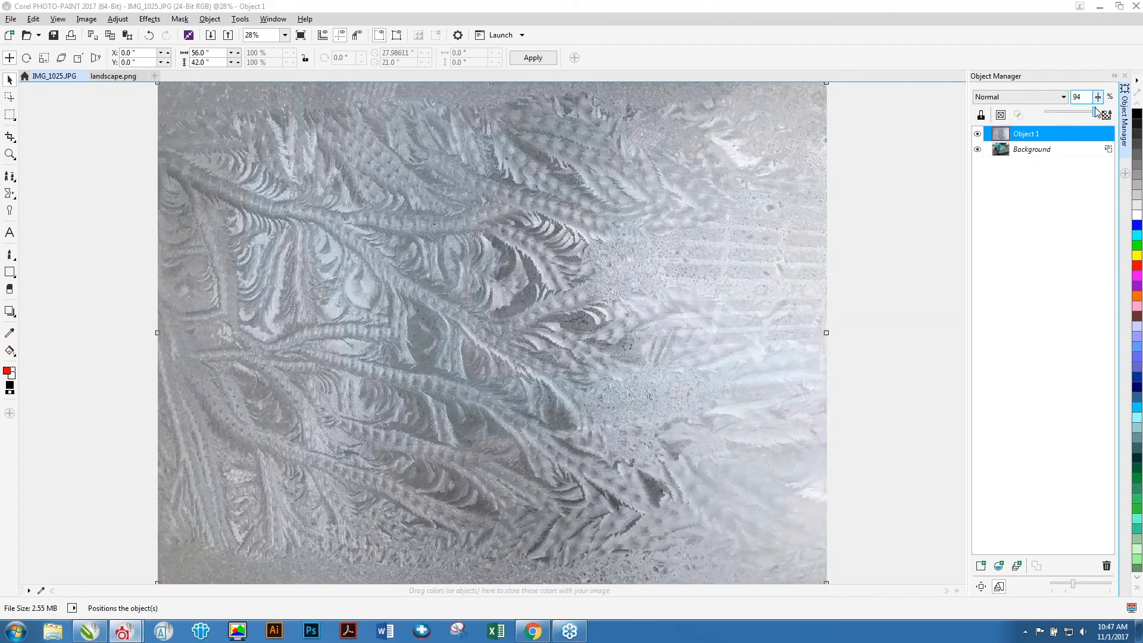
Set the frosty object's merge mode to Soft Light, briefly comparing it with Overlay.
left_click(1018, 96)
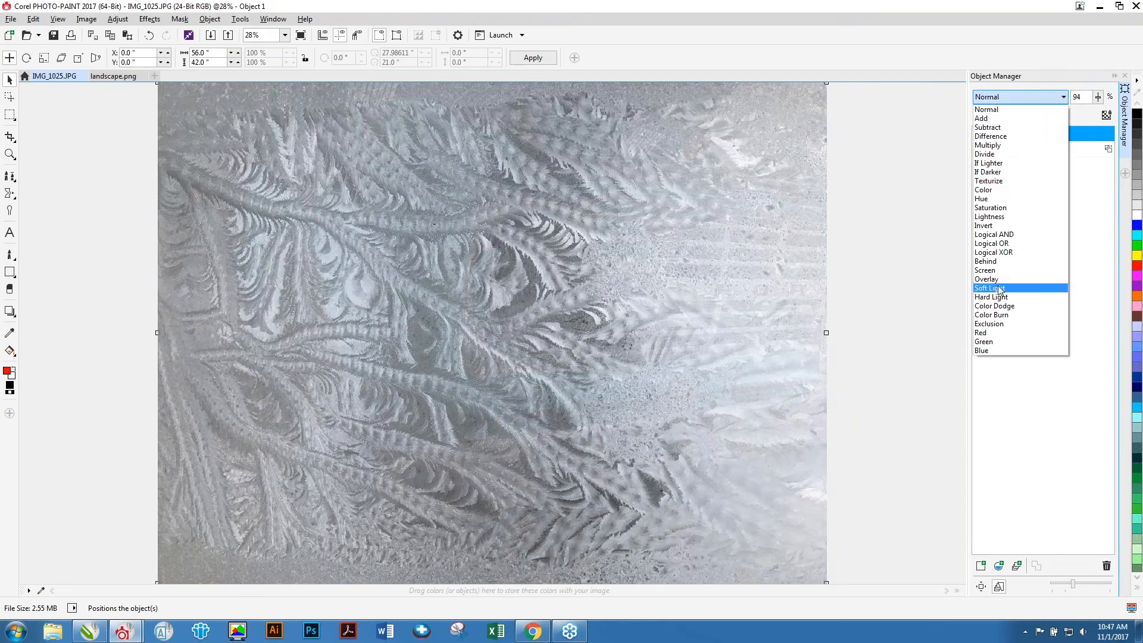
left_click(1000, 289)
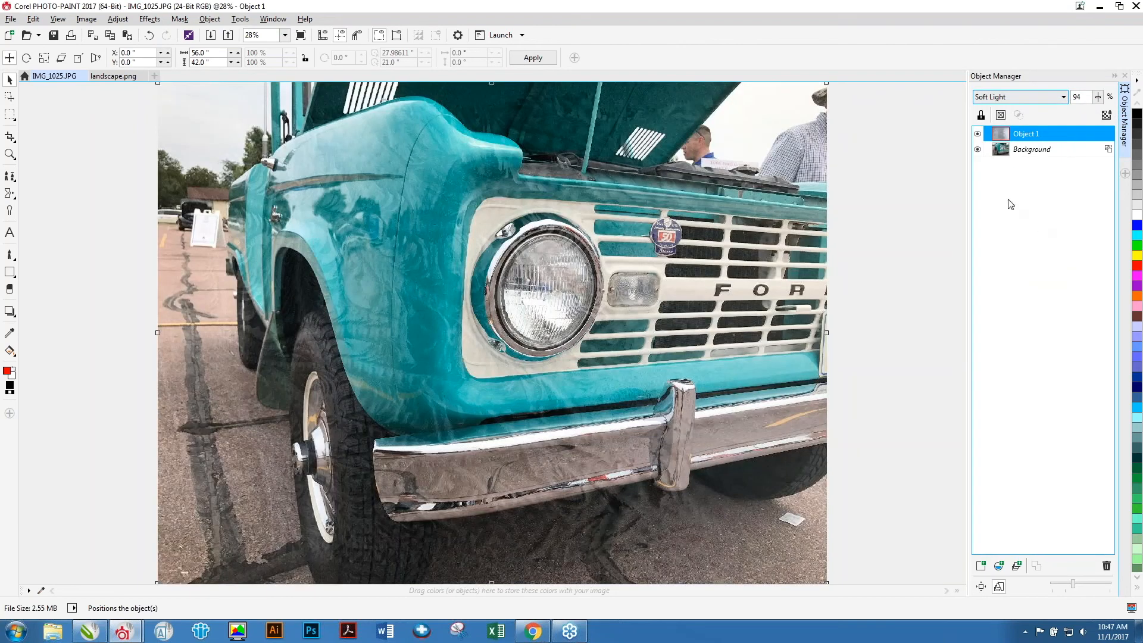
left_click(1046, 100)
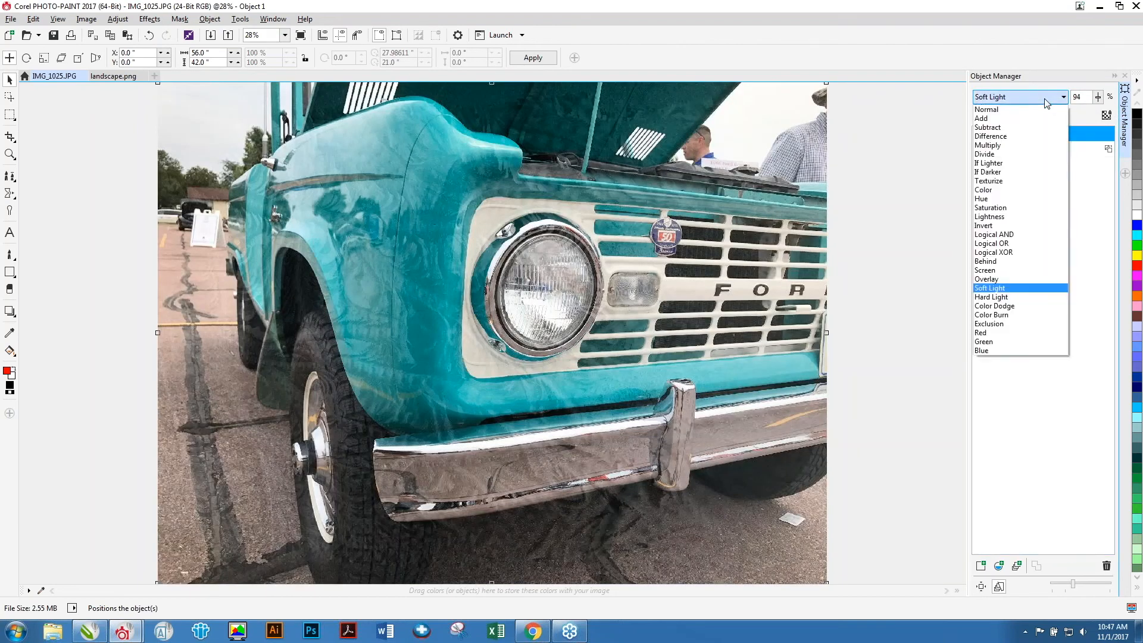
left_click(995, 279)
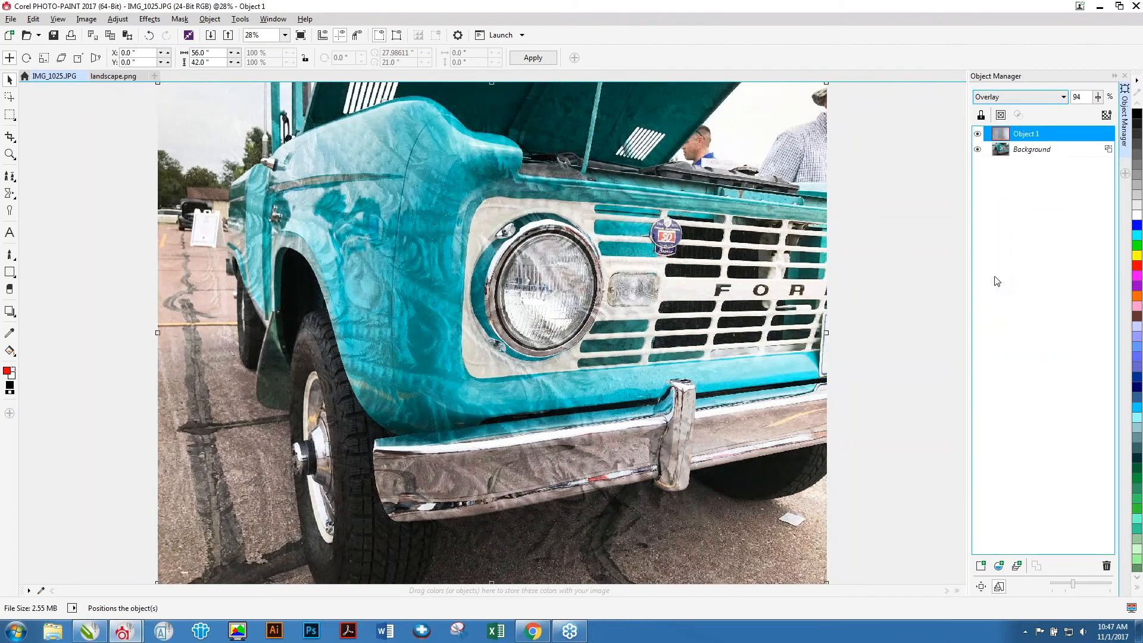
left_click(1060, 97)
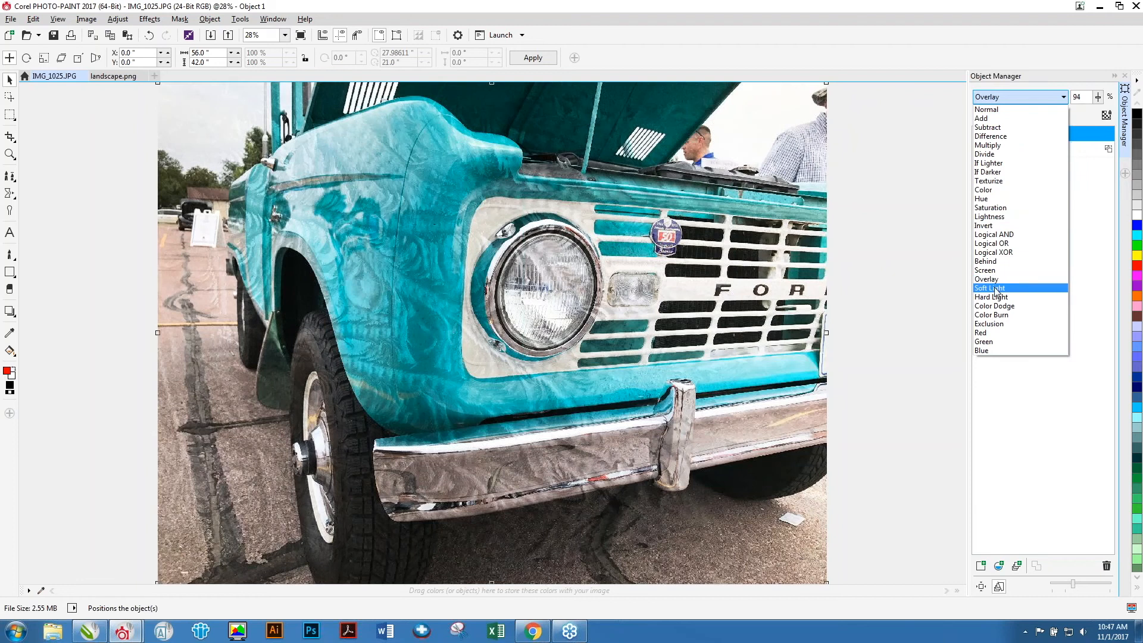
left_click(1015, 288)
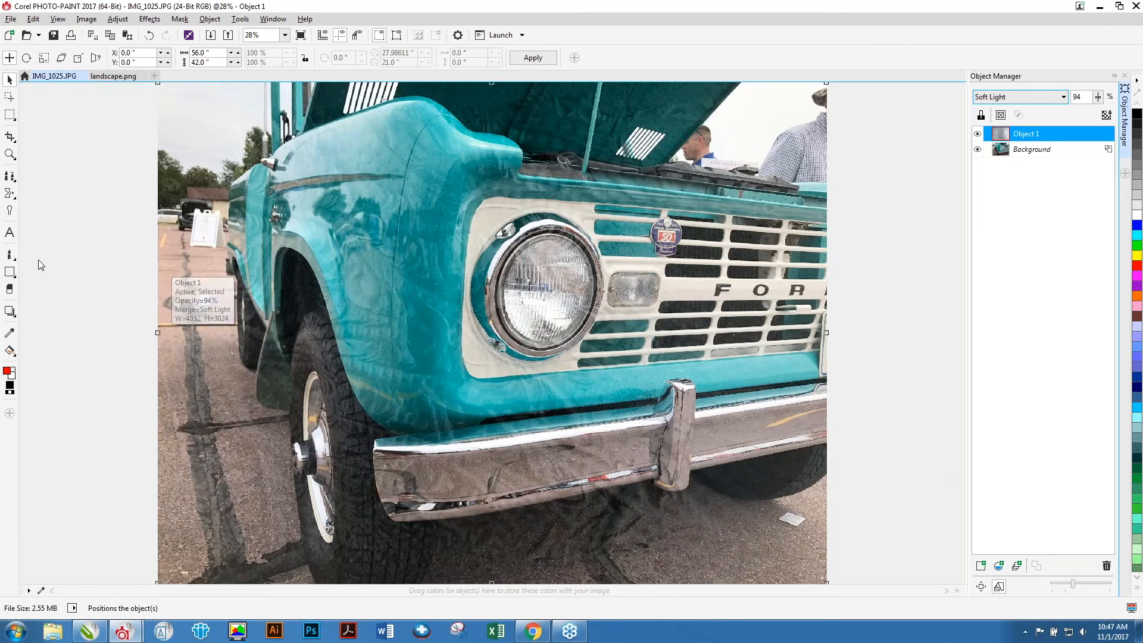
Brush over the frost object across the front bumper with the size 400 eraser, toggling the object's visibility to compare.
left_click(9, 289)
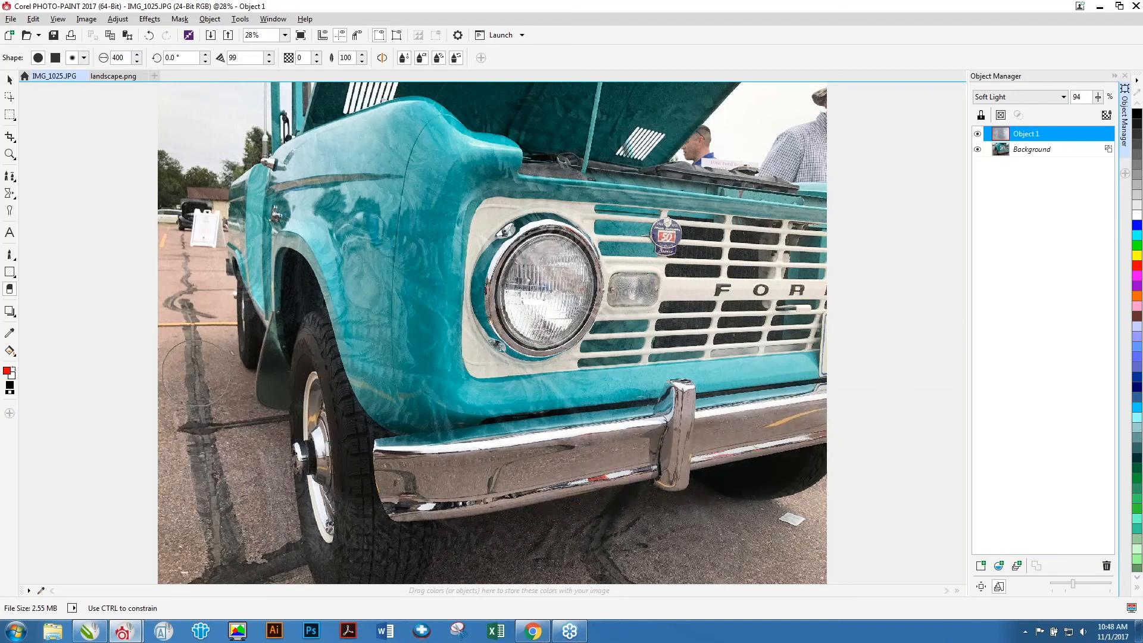
mouse_move(251, 447)
left_mouse_down()
mouse_move(150, 444)
mouse_move(166, 567)
mouse_move(305, 574)
mouse_move(658, 552)
mouse_move(719, 511)
mouse_move(547, 528)
mouse_move(352, 514)
mouse_move(296, 506)
mouse_move(186, 433)
mouse_move(176, 455)
mouse_move(274, 505)
mouse_move(253, 536)
mouse_move(737, 559)
mouse_move(806, 510)
mouse_move(803, 498)
mouse_move(743, 539)
mouse_move(784, 474)
mouse_move(833, 508)
mouse_move(827, 571)
mouse_move(750, 565)
mouse_move(794, 517)
mouse_move(831, 412)
mouse_move(654, 441)
mouse_move(587, 434)
mouse_move(390, 471)
left_mouse_up()
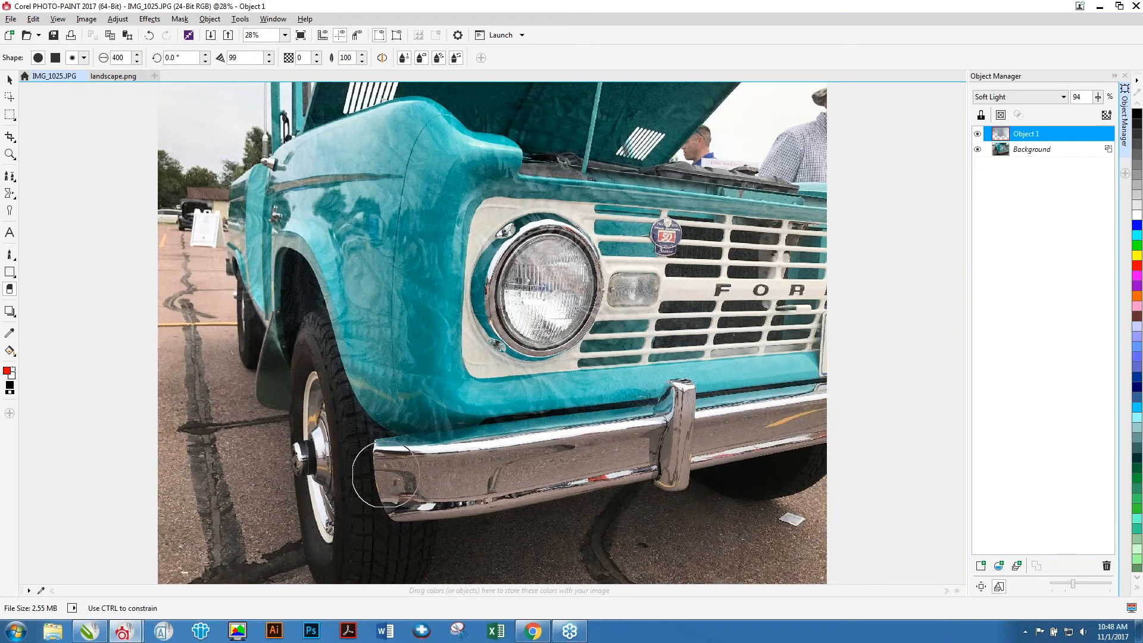
left_click(979, 136)
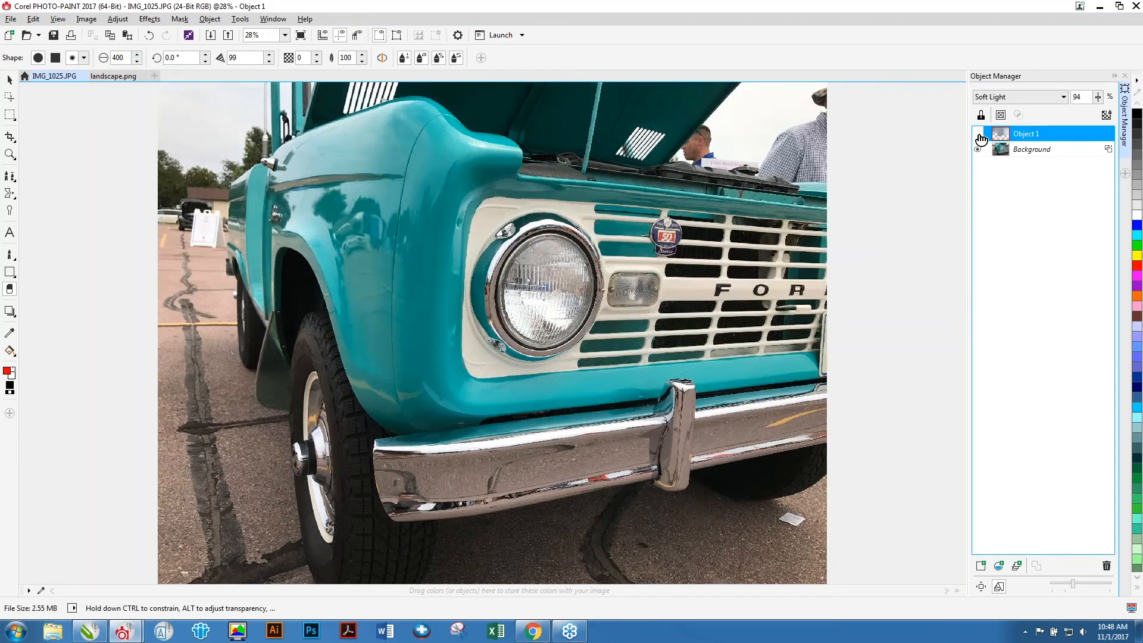
left_click(979, 136)
left_click(979, 136)
left_click(979, 136)
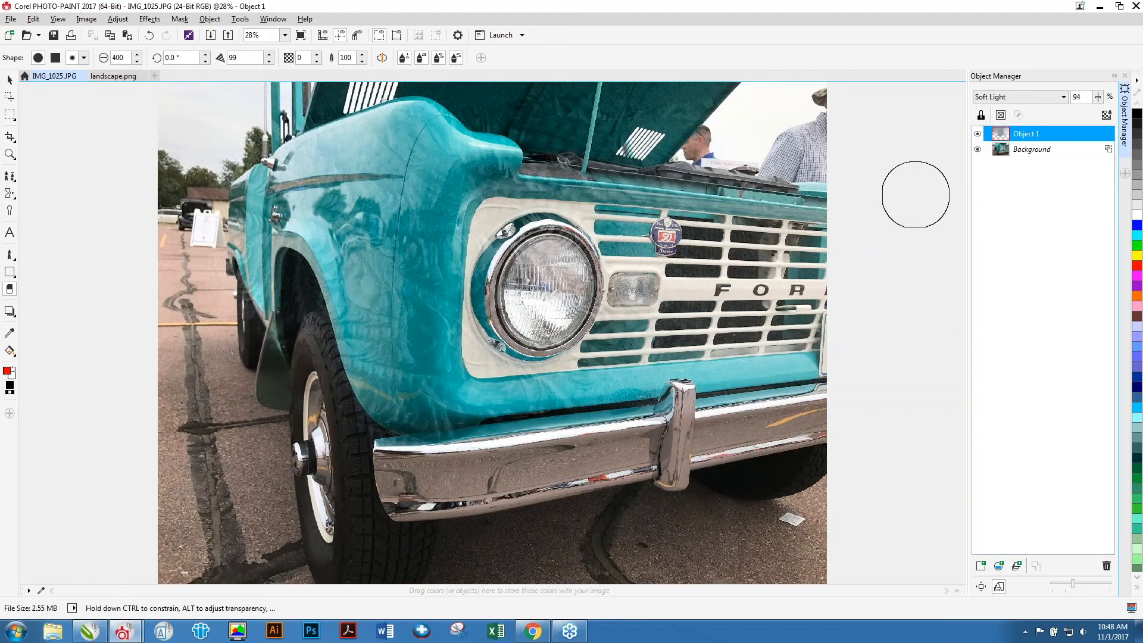
Close the truck photo and the frosty window image without saving changes.
key("alt+f")
key("c")
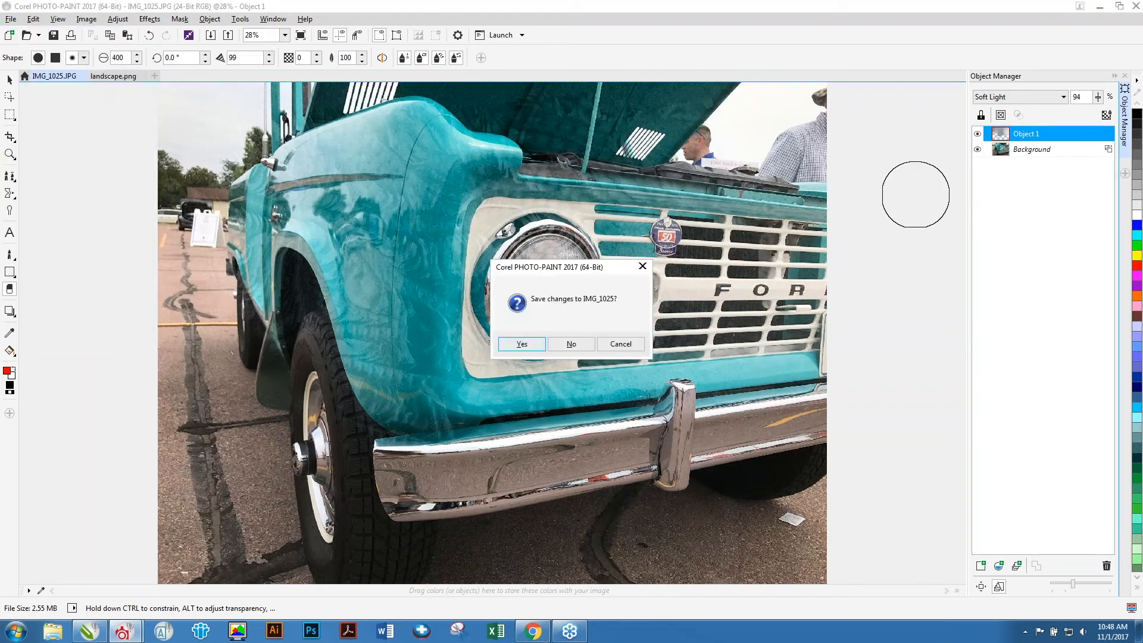
key("n")
key("alt+f")
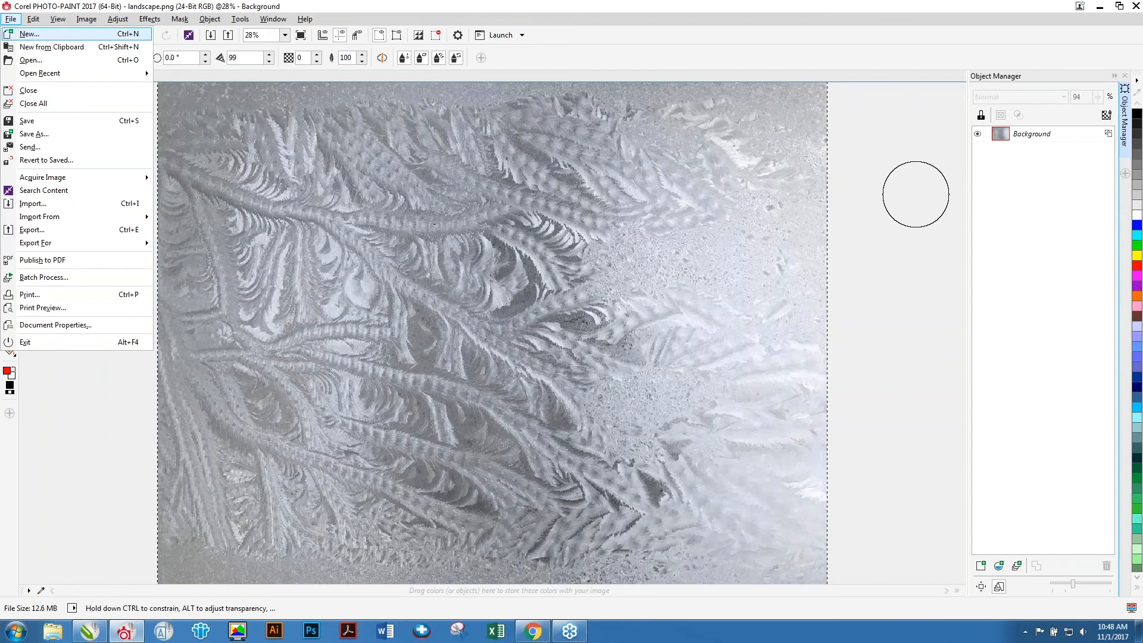
key("c")
key("n")
Open bigstock-Mt-Rushmore-2233304 from the tractors, trucks, mt. rushmore folder.
key("ctrl+o")
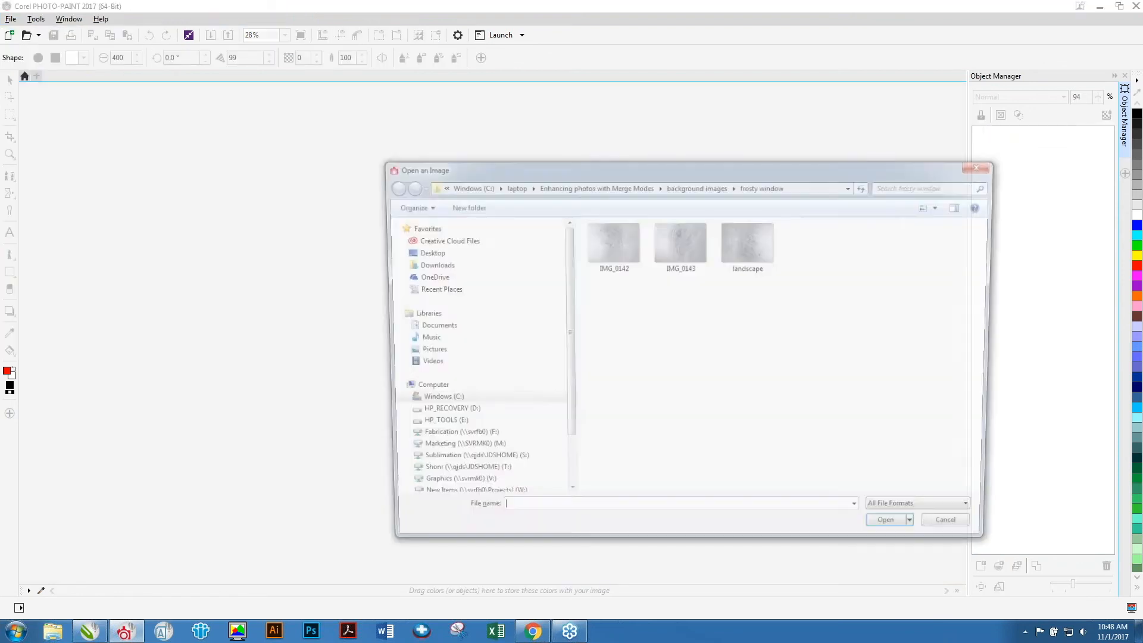
left_click(616, 187)
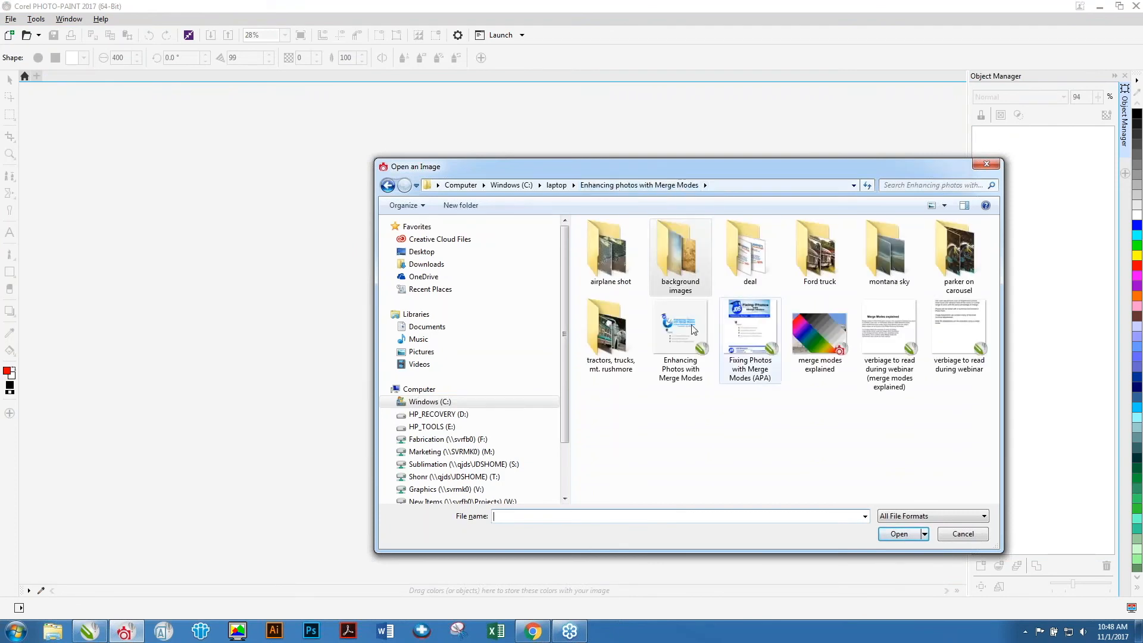
double_click(619, 333)
left_click(755, 254)
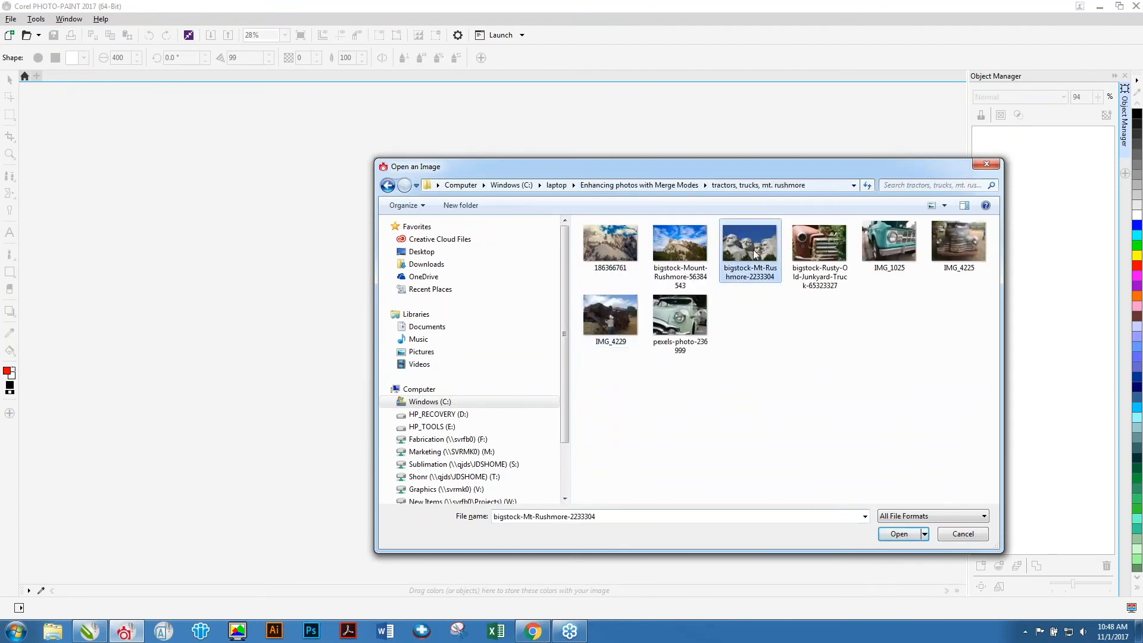
double_click(755, 254)
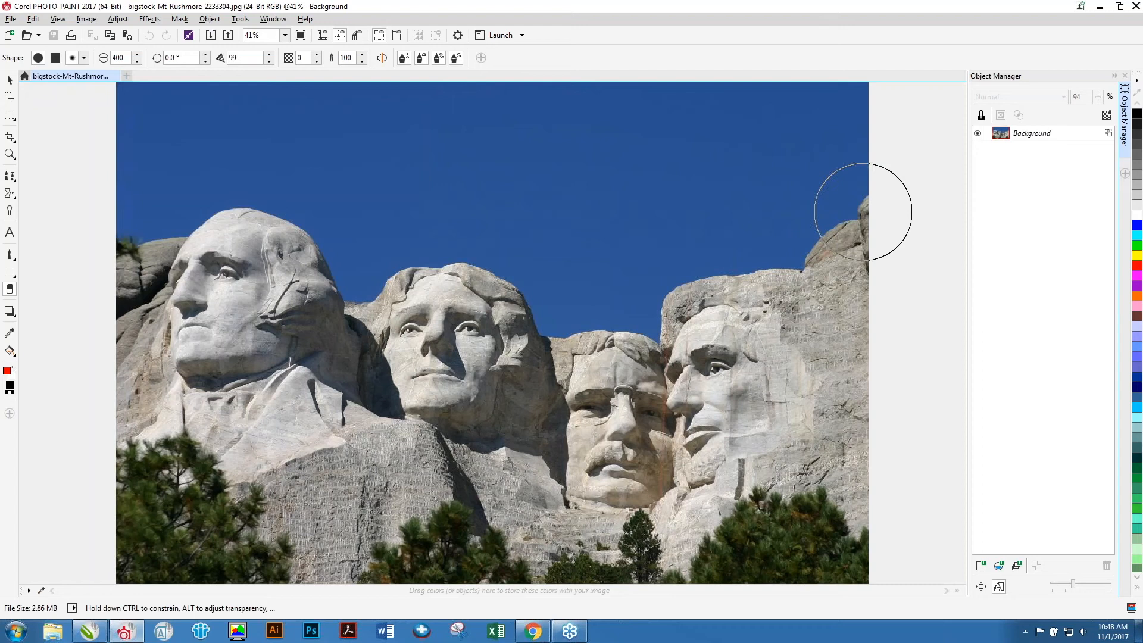
Open the bigstock-Vintage-american-flag-grunge image from the background images folder.
key("ctrl+o")
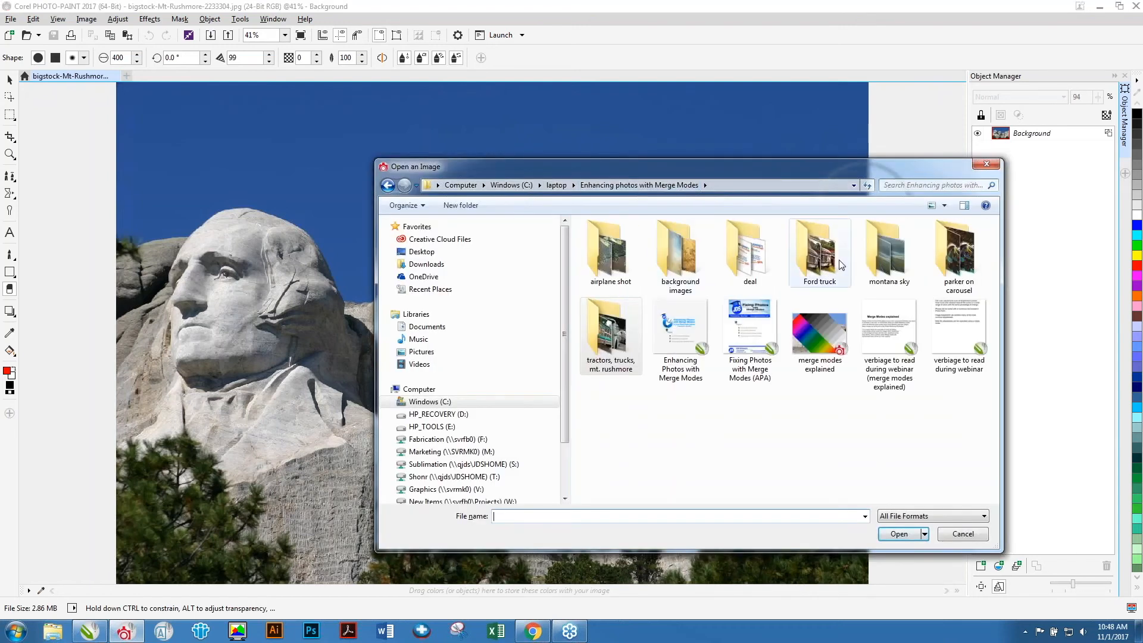
double_click(666, 250)
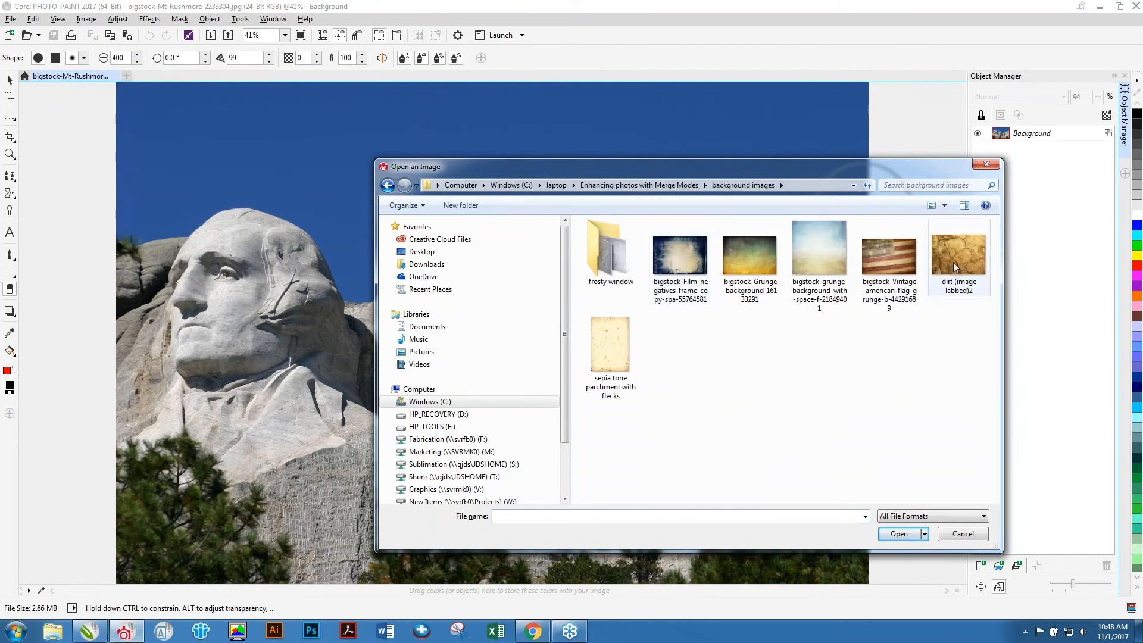
double_click(887, 262)
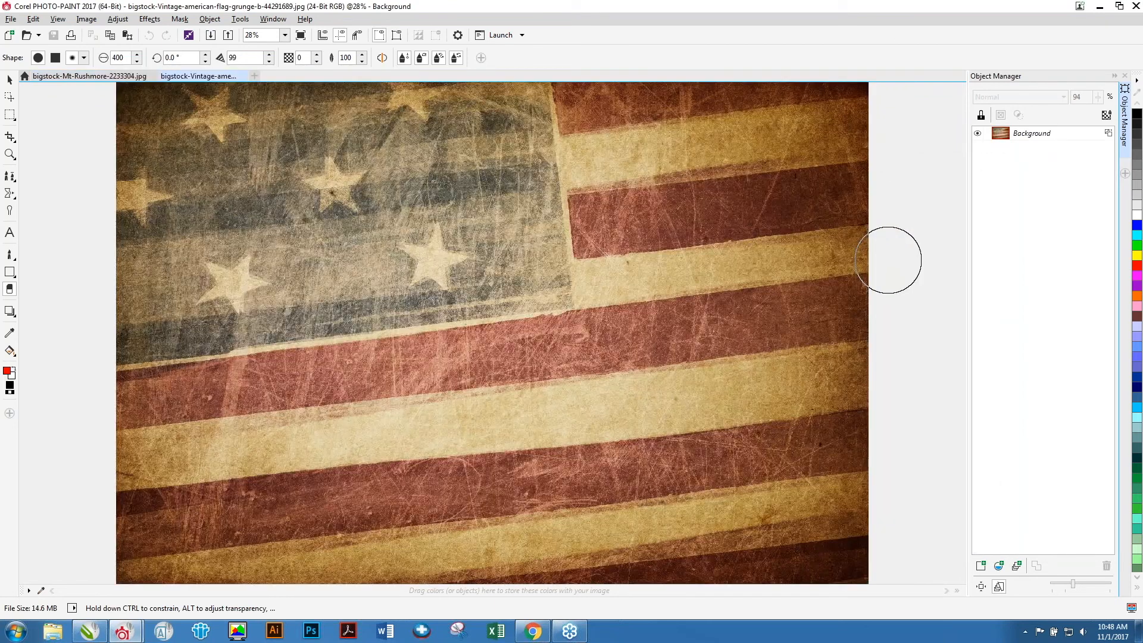
Copy the whole vintage flag image and paste it onto the Mount Rushmore photo as a new object.
key("ctrl+a")
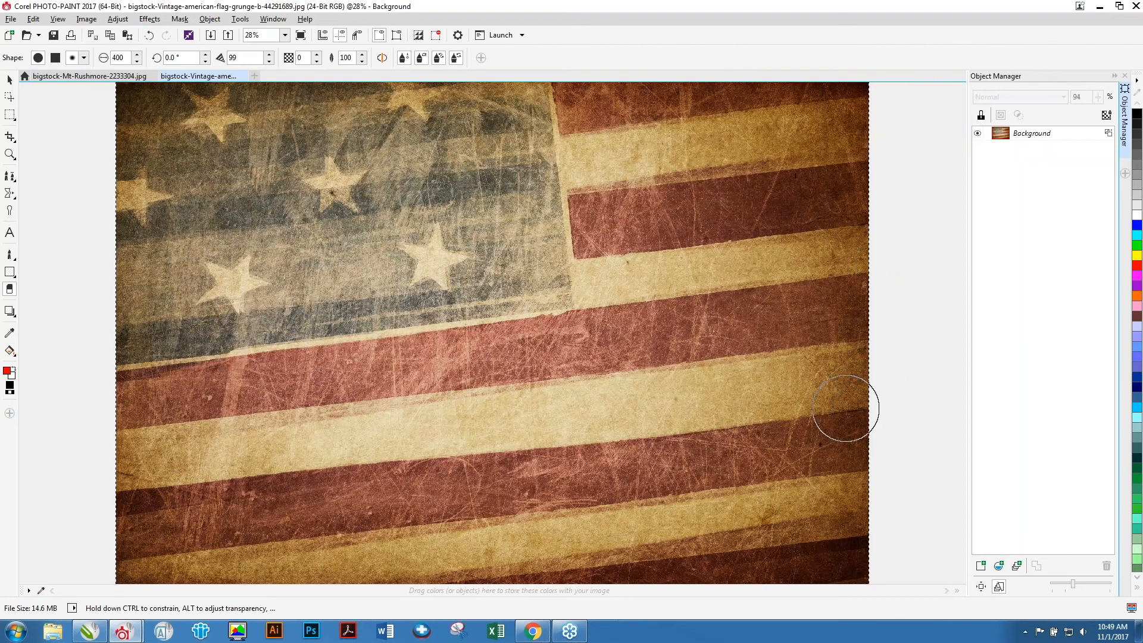
left_click(119, 77)
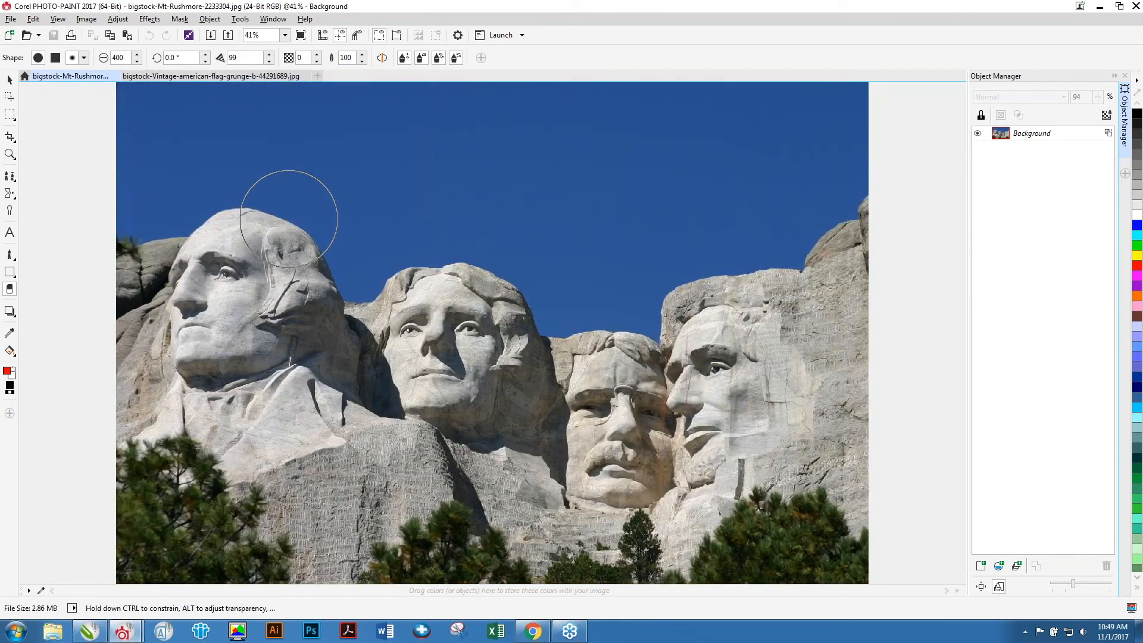
key("ctrl+v")
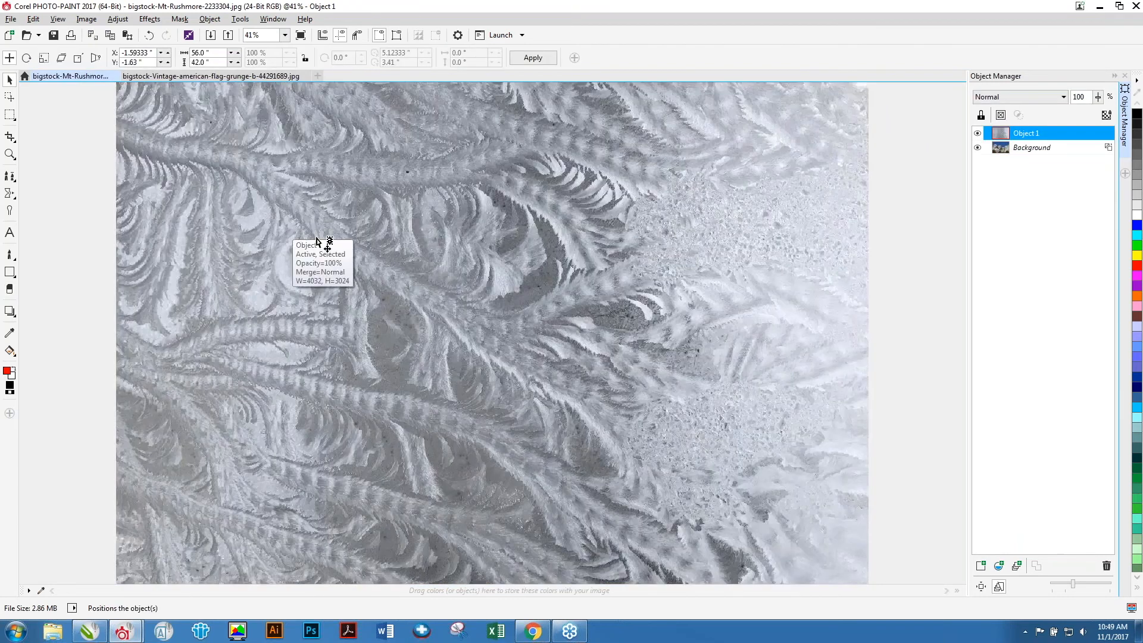
key("ctrl+z")
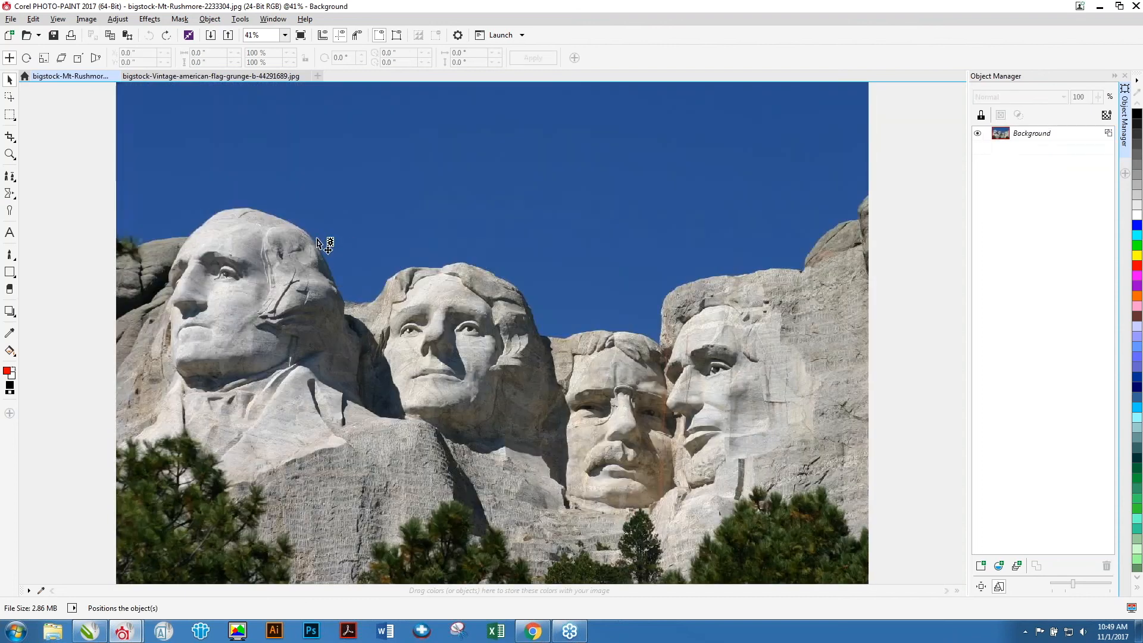
left_click(158, 76)
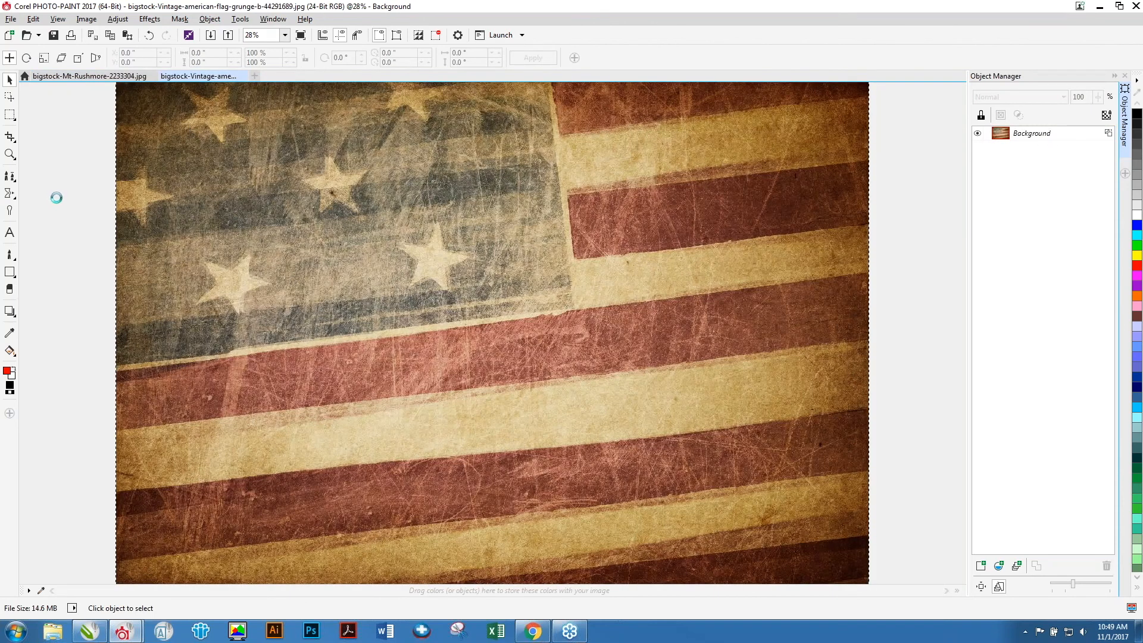
left_click(70, 77)
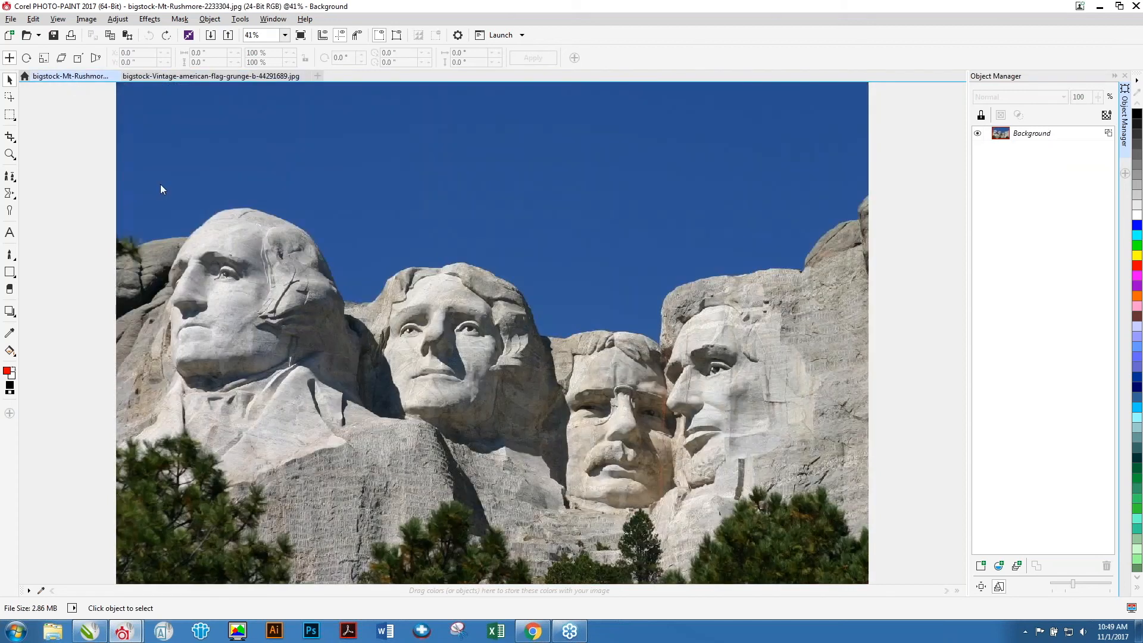
key("ctrl+v")
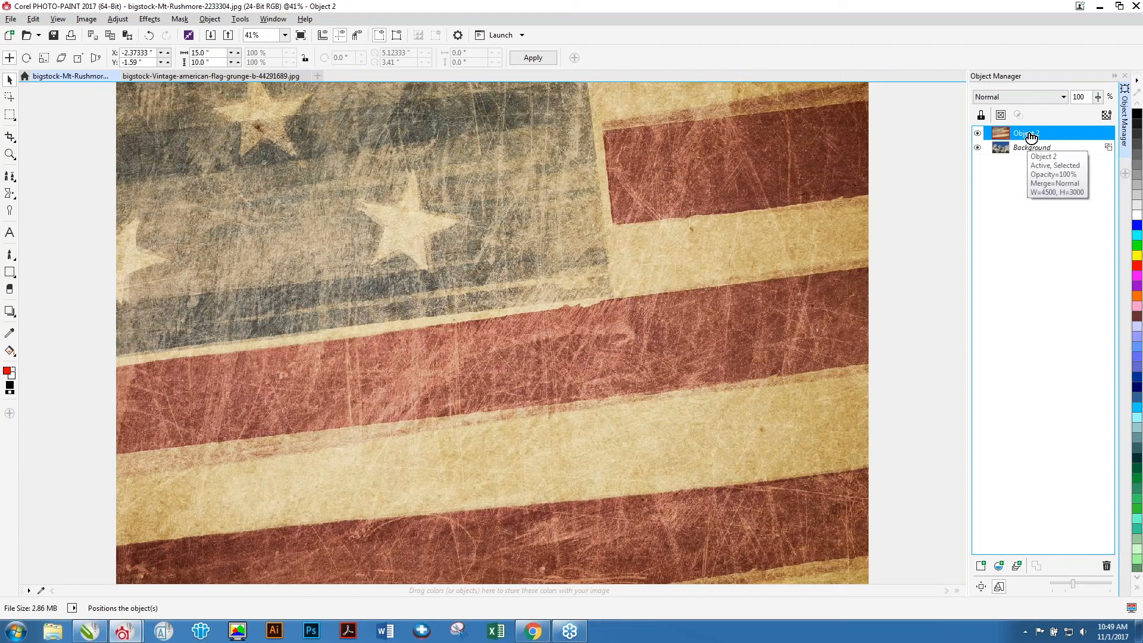
Set the flag object's merge mode back to Normal and reduce its opacity to 52%.
left_click(1062, 97)
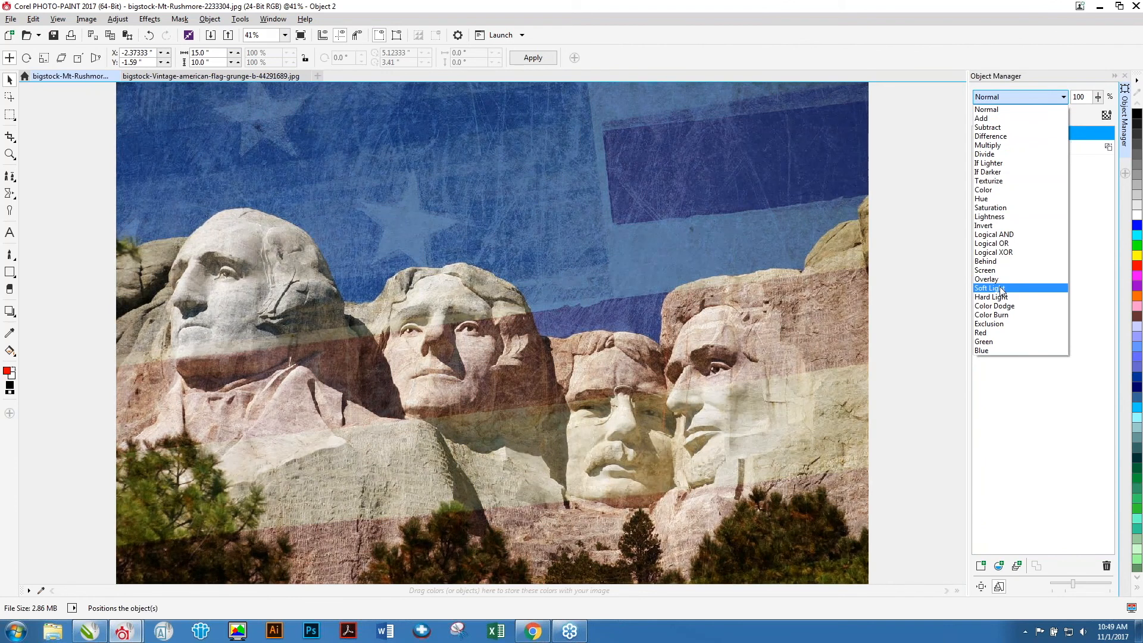
left_click(1003, 290)
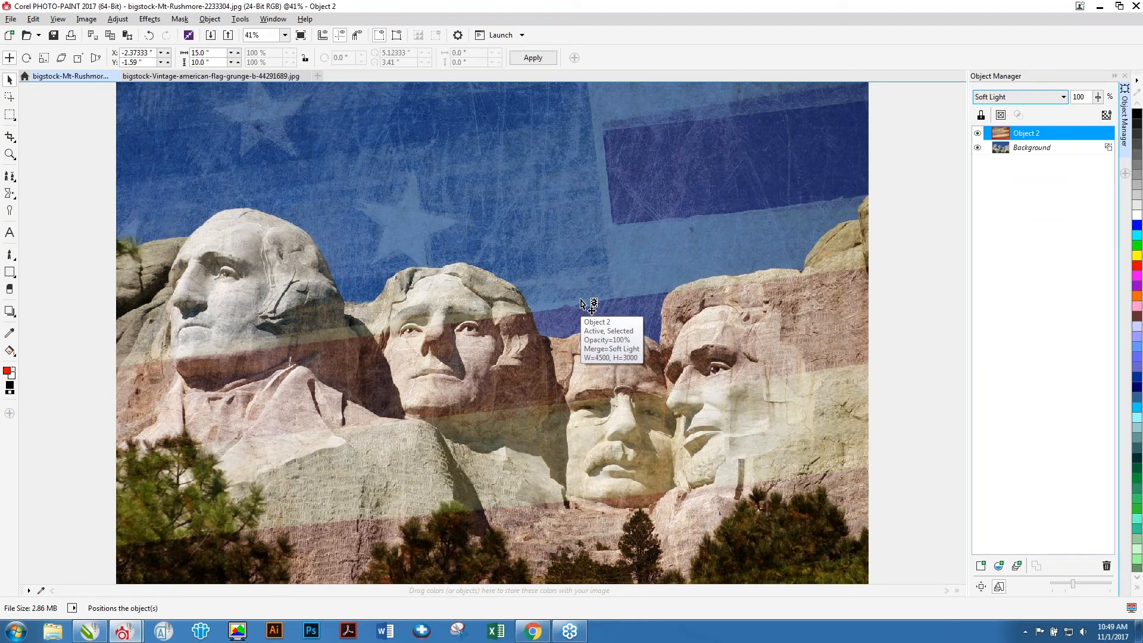
left_click(1031, 99)
scroll(1029, 109, "up", 2)
left_click(1025, 110)
left_click(1099, 97)
left_click_drag(1095, 111, 1070, 116)
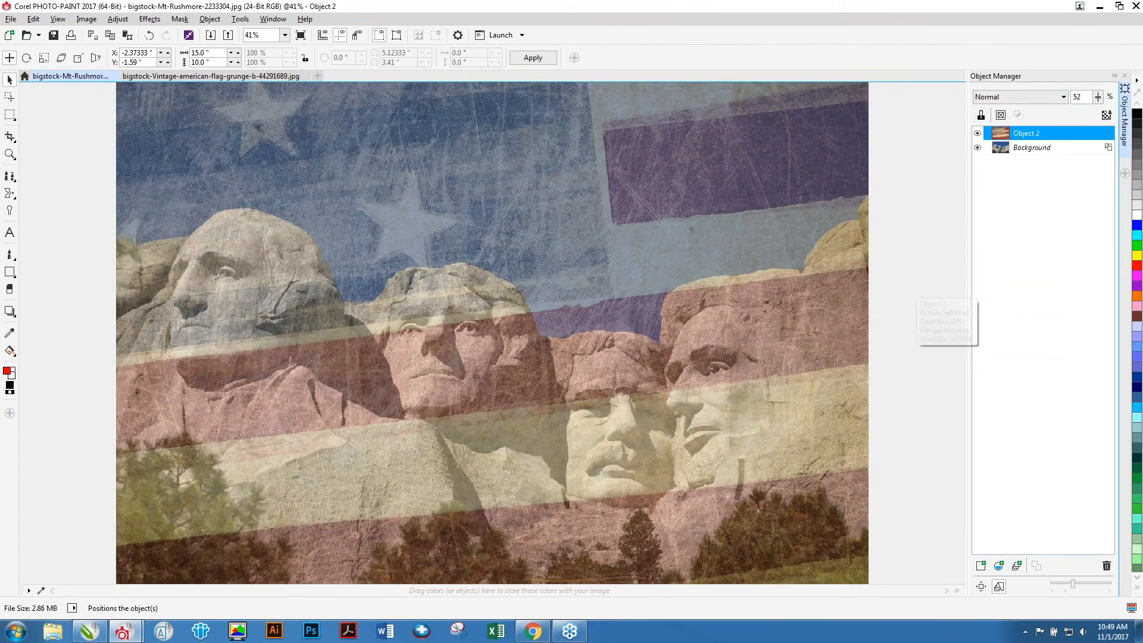
Set the flag object's merge mode to Soft Light and select the Background object.
left_click(1045, 99)
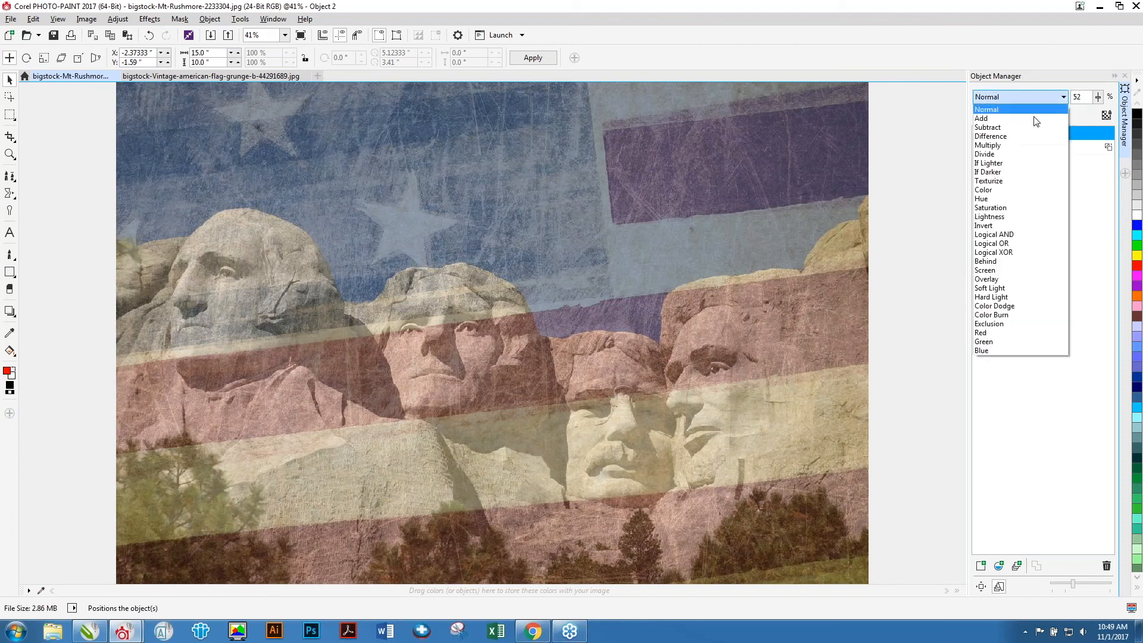
left_click(998, 290)
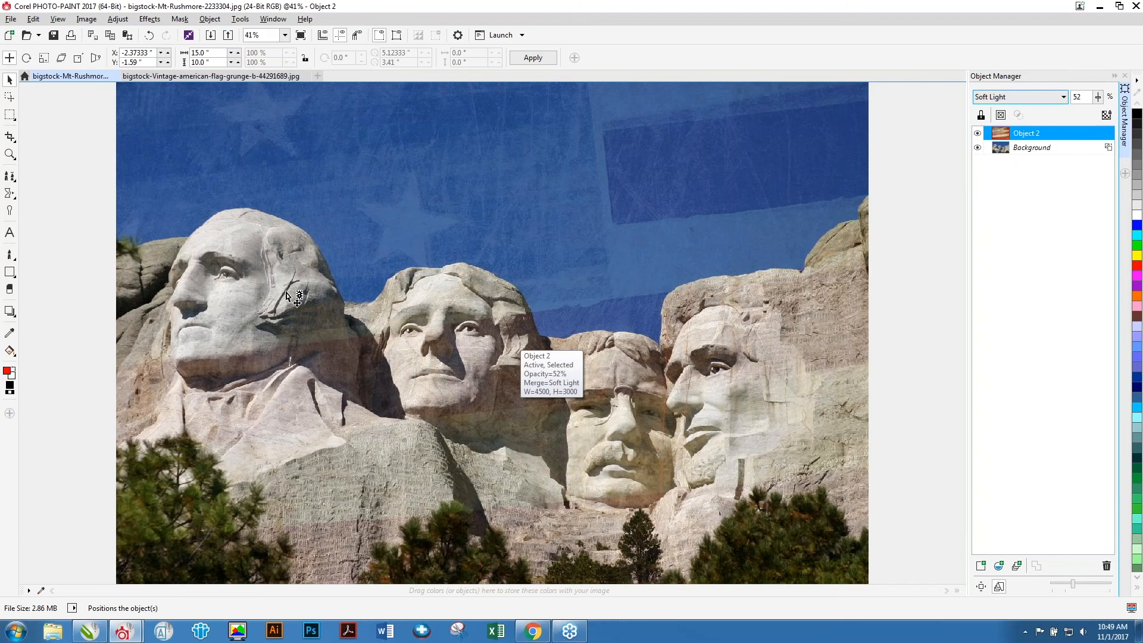
left_click(1011, 149)
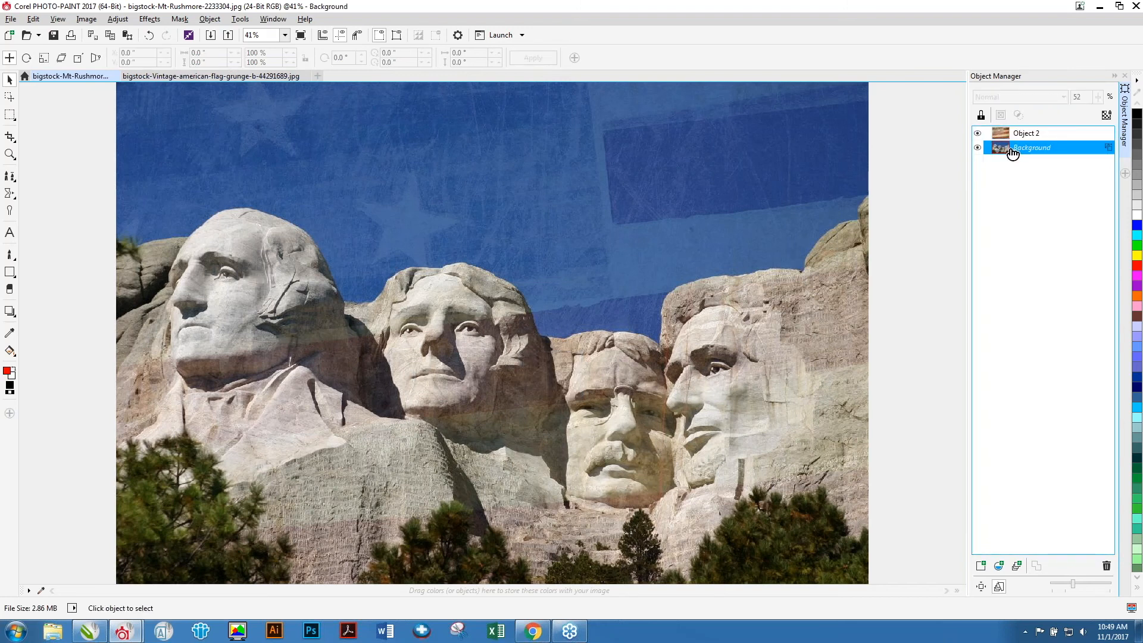
Set the flag object's opacity to 100% and erase the flag from over the carved faces with a size-400 eraser.
left_click(1025, 134)
left_click_drag(1098, 97, 1138, 107)
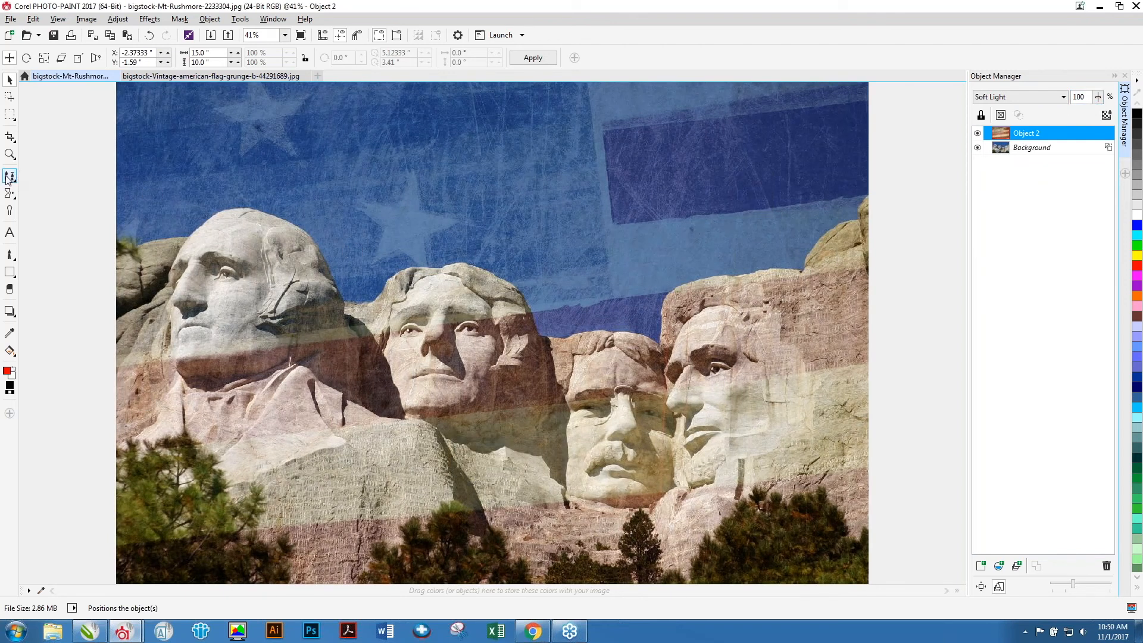
left_click(9, 290)
mouse_move(123, 284)
left_mouse_down()
mouse_move(164, 296)
mouse_move(227, 260)
mouse_move(286, 310)
mouse_move(189, 344)
mouse_move(160, 366)
left_mouse_up()
mouse_move(280, 363)
left_mouse_down()
mouse_move(347, 361)
mouse_move(431, 327)
mouse_move(520, 378)
mouse_move(624, 392)
mouse_move(718, 331)
mouse_move(793, 331)
mouse_move(853, 283)
mouse_move(856, 400)
mouse_move(833, 403)
mouse_move(641, 424)
mouse_move(458, 404)
mouse_move(180, 343)
mouse_move(111, 361)
mouse_move(102, 402)
mouse_move(303, 424)
mouse_move(215, 424)
mouse_move(225, 438)
mouse_move(345, 424)
mouse_move(870, 434)
mouse_move(827, 465)
mouse_move(401, 469)
mouse_move(117, 510)
mouse_move(134, 459)
mouse_move(142, 536)
mouse_move(395, 552)
mouse_move(834, 500)
mouse_move(718, 516)
mouse_move(247, 530)
mouse_move(219, 509)
mouse_move(676, 486)
left_mouse_up()
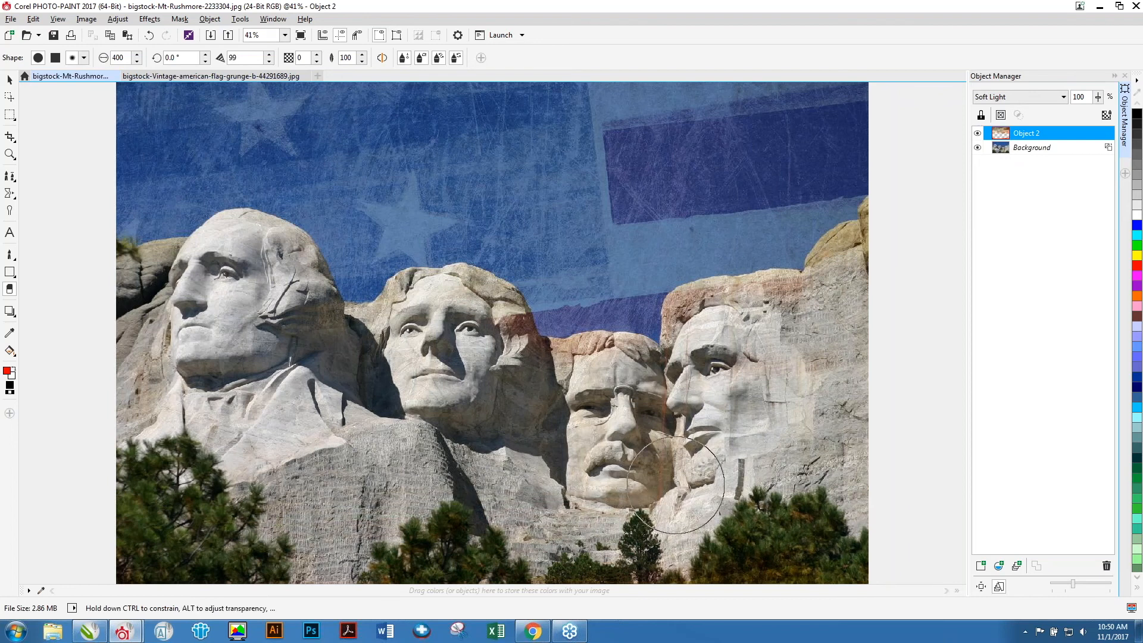
left_click_drag(872, 268, 857, 298)
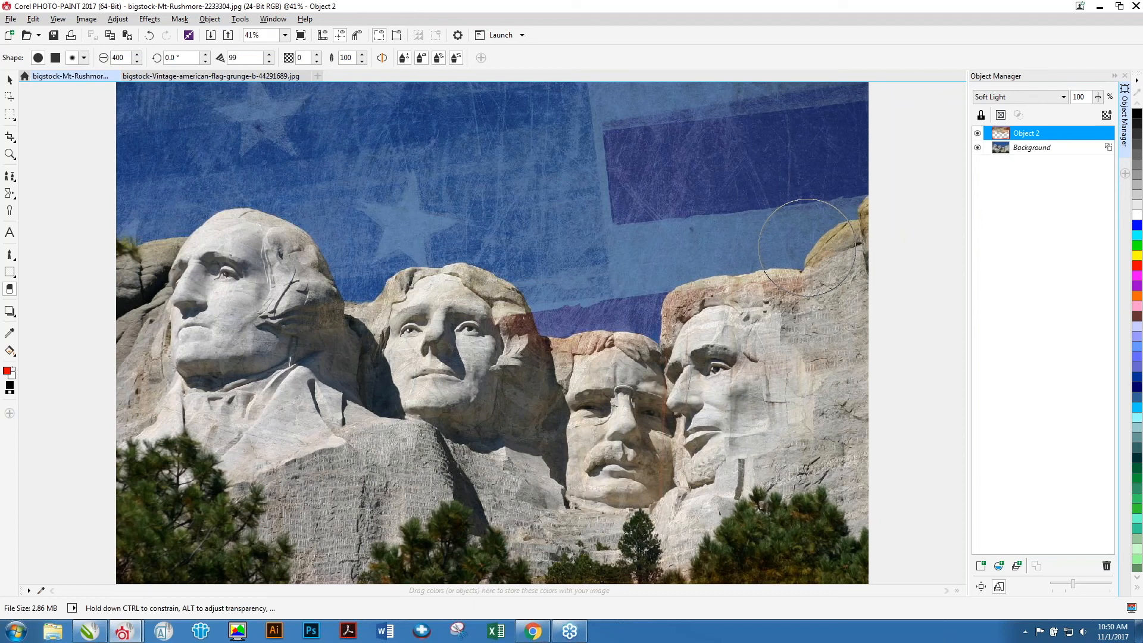
left_click(11, 18)
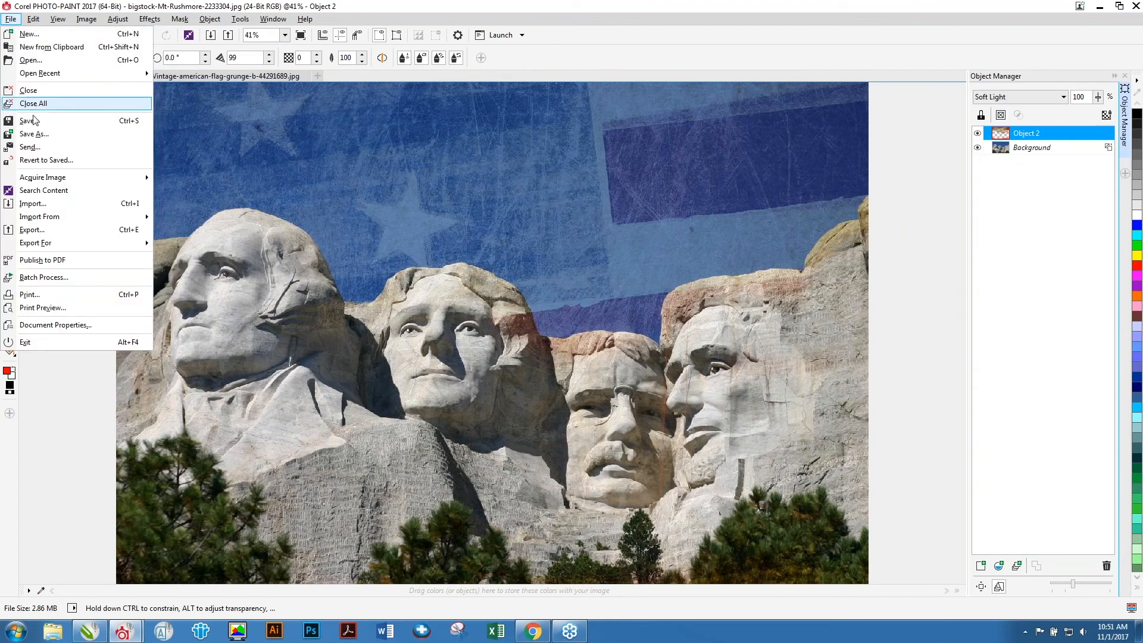
left_click(30, 120)
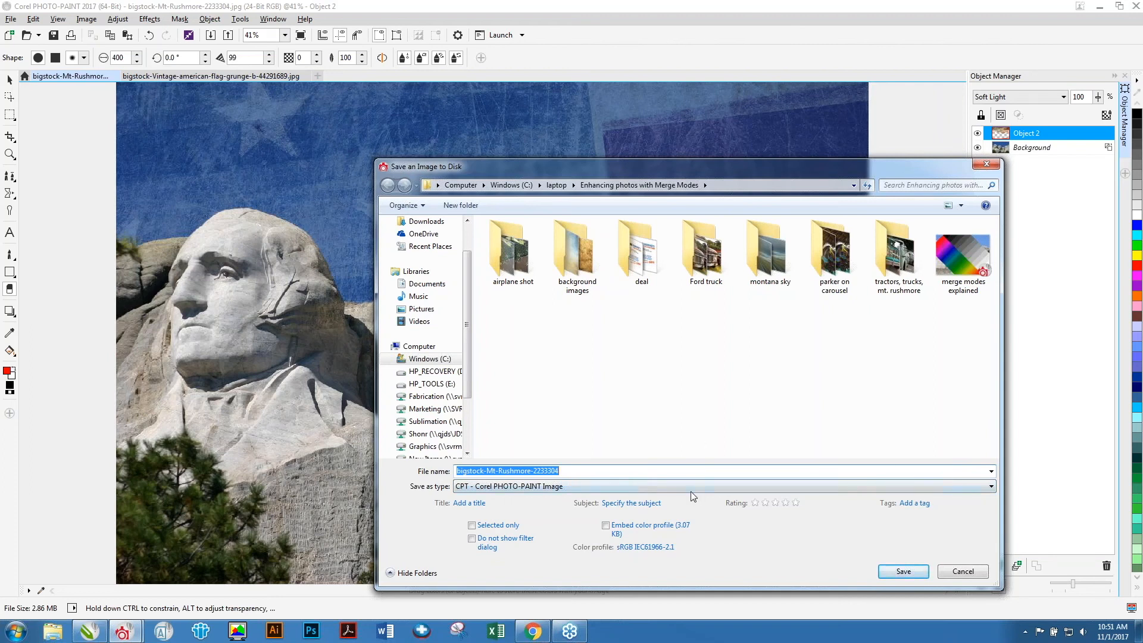
left_click(667, 487)
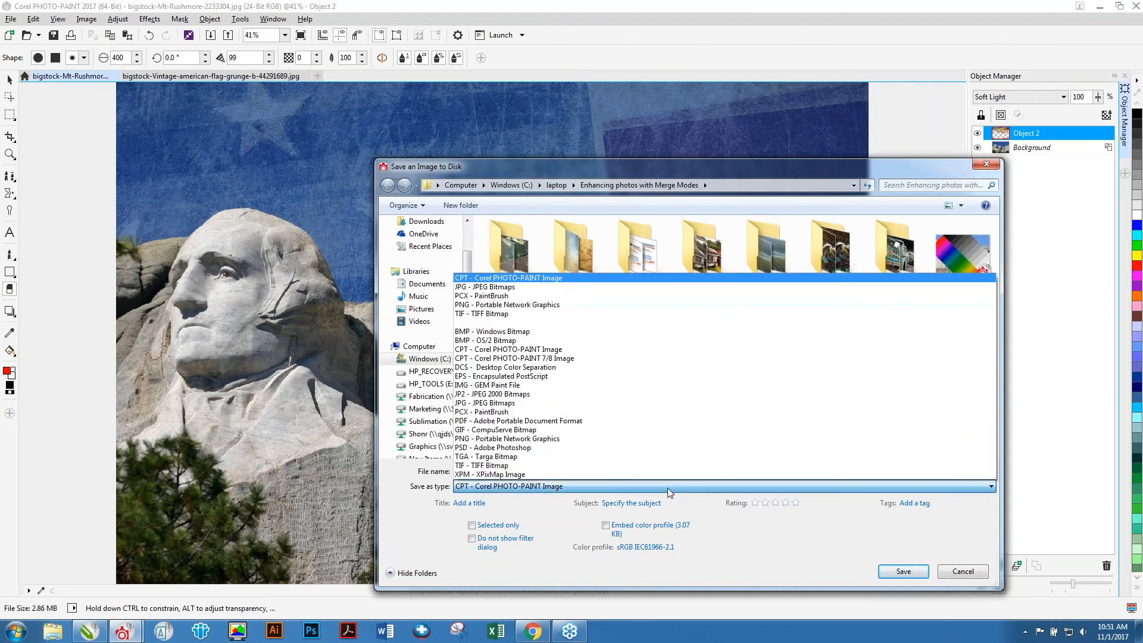
left_click(797, 538)
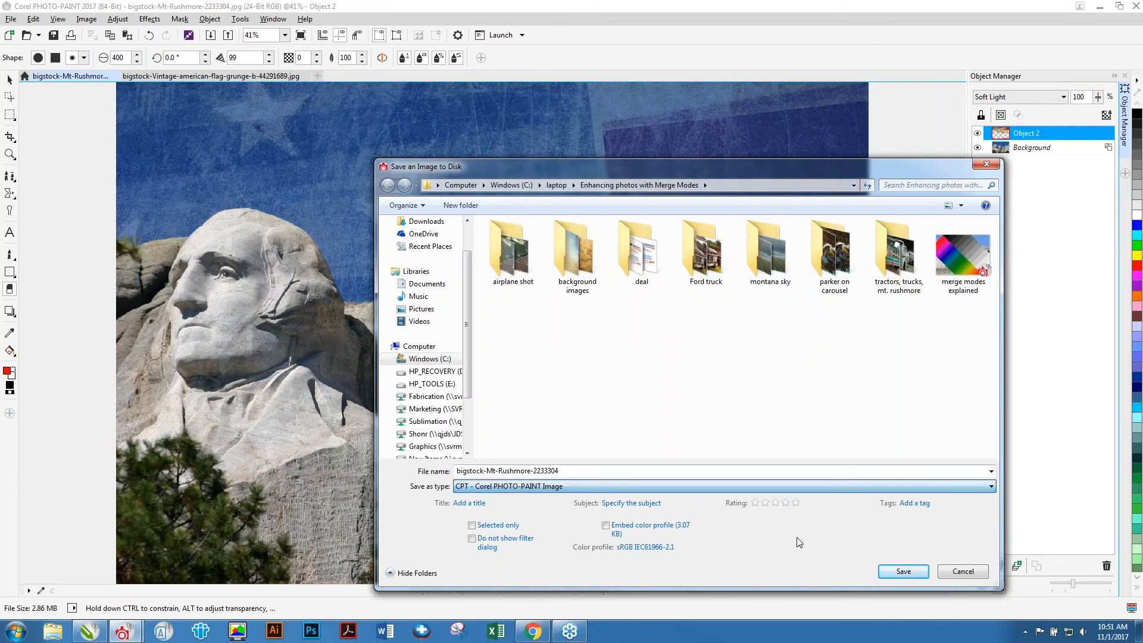
left_click(963, 573)
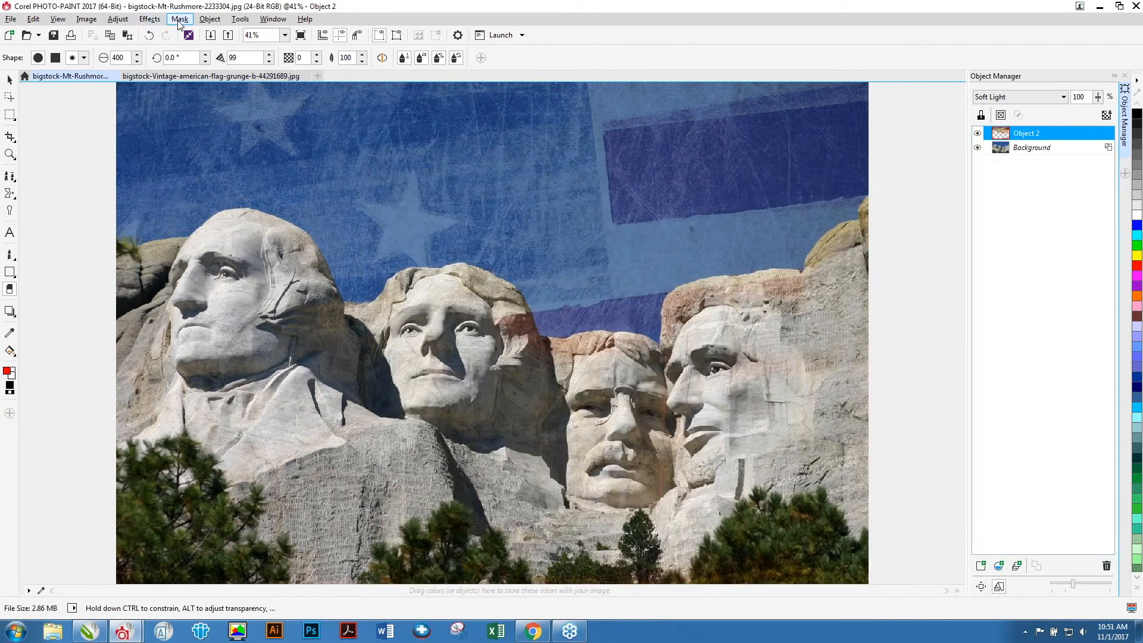
Combine all objects with the background.
left_click(179, 20)
mouse_move(209, 19)
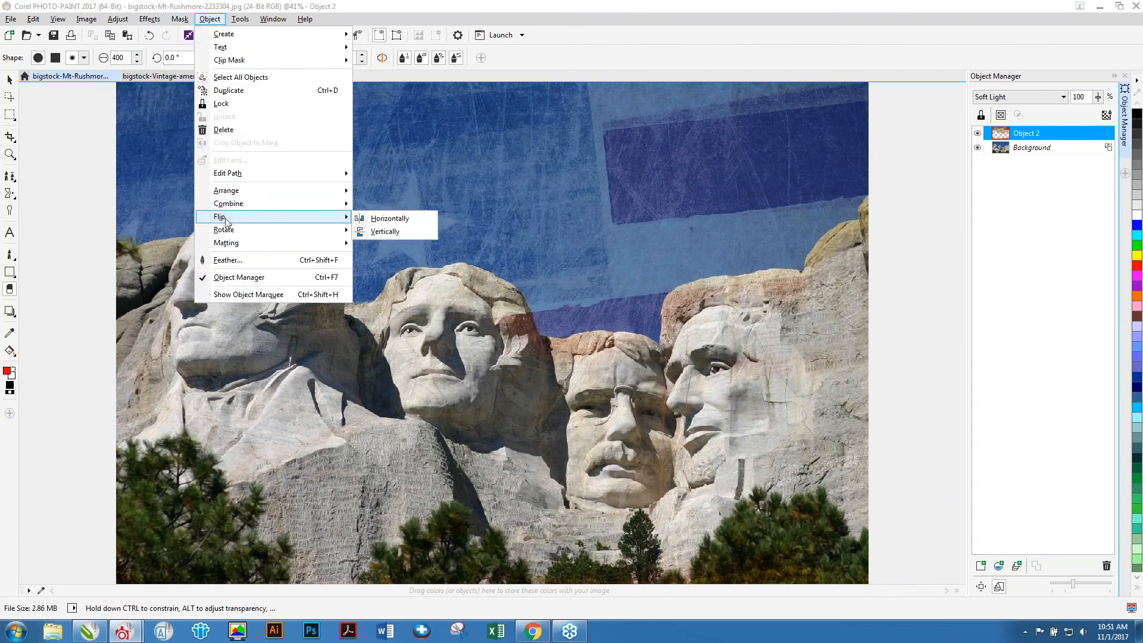
mouse_move(244, 207)
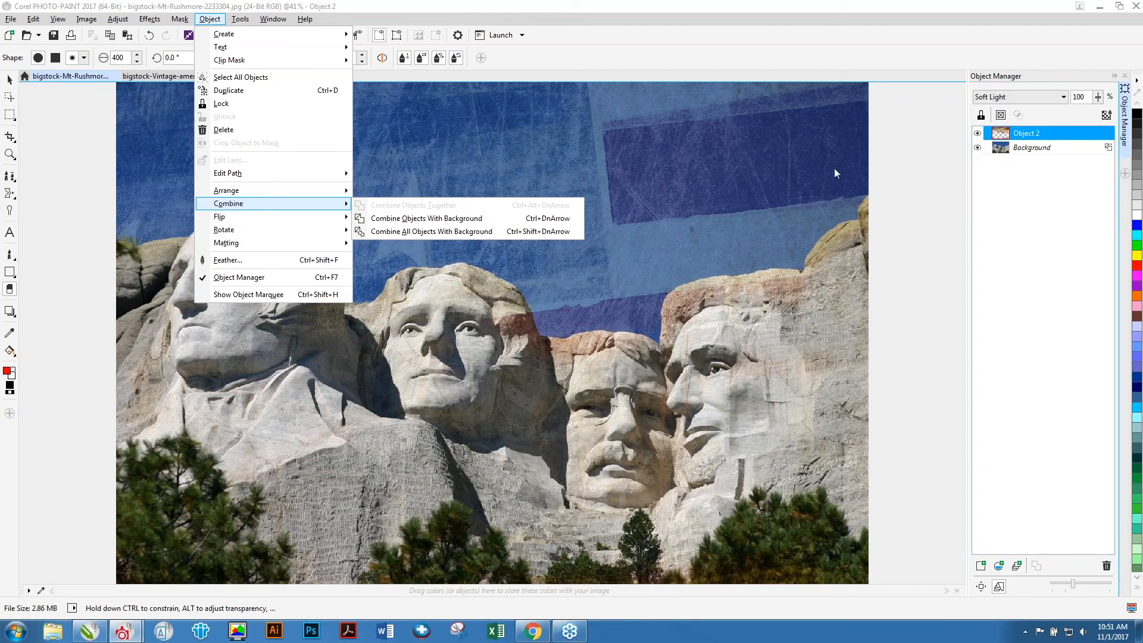
left_click(438, 231)
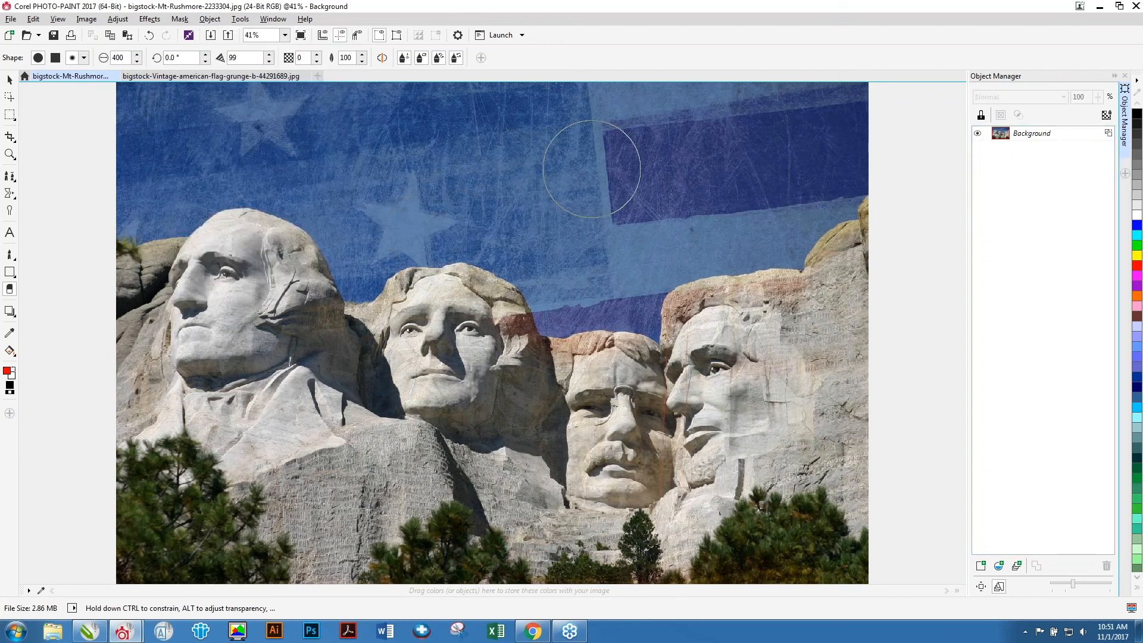
left_click(11, 19)
left_click(43, 134)
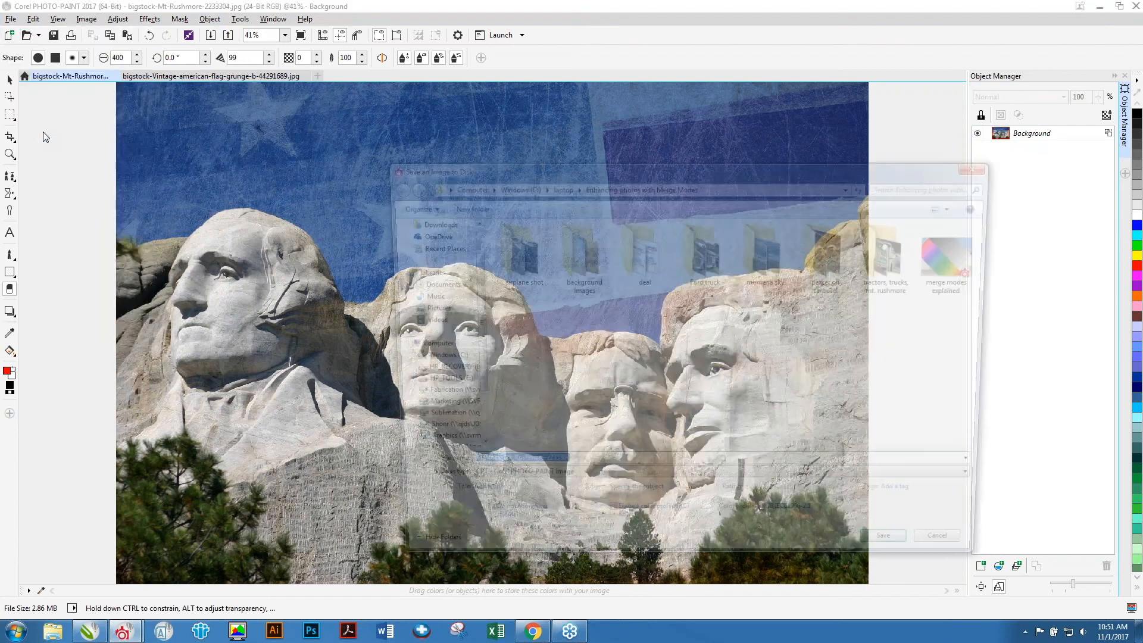
left_click(592, 488)
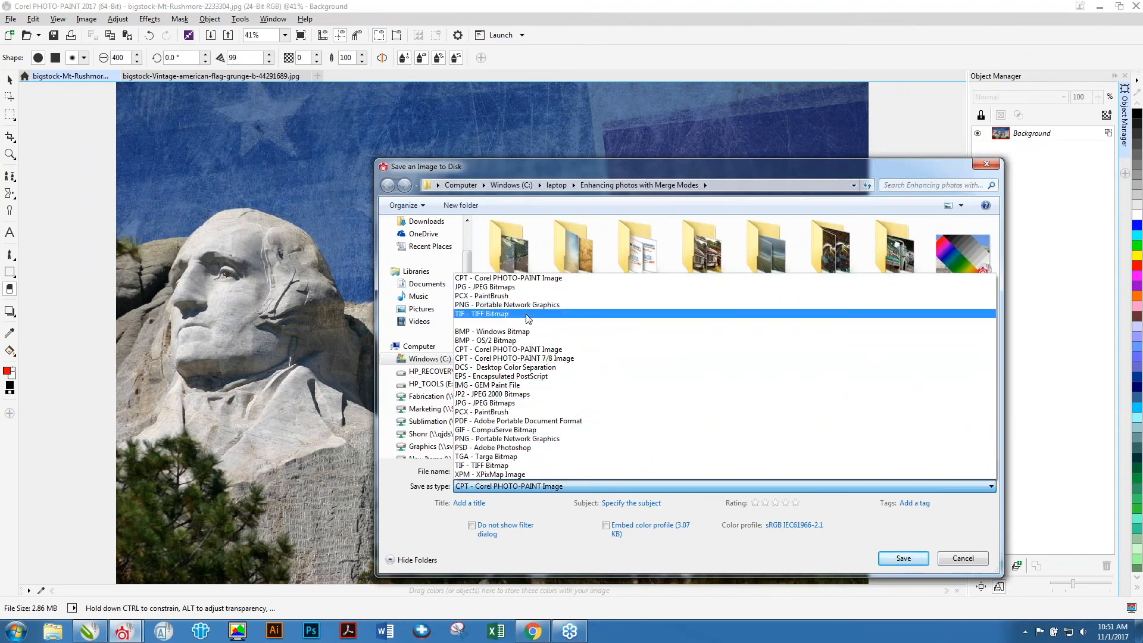
left_click(963, 560)
left_click(963, 560)
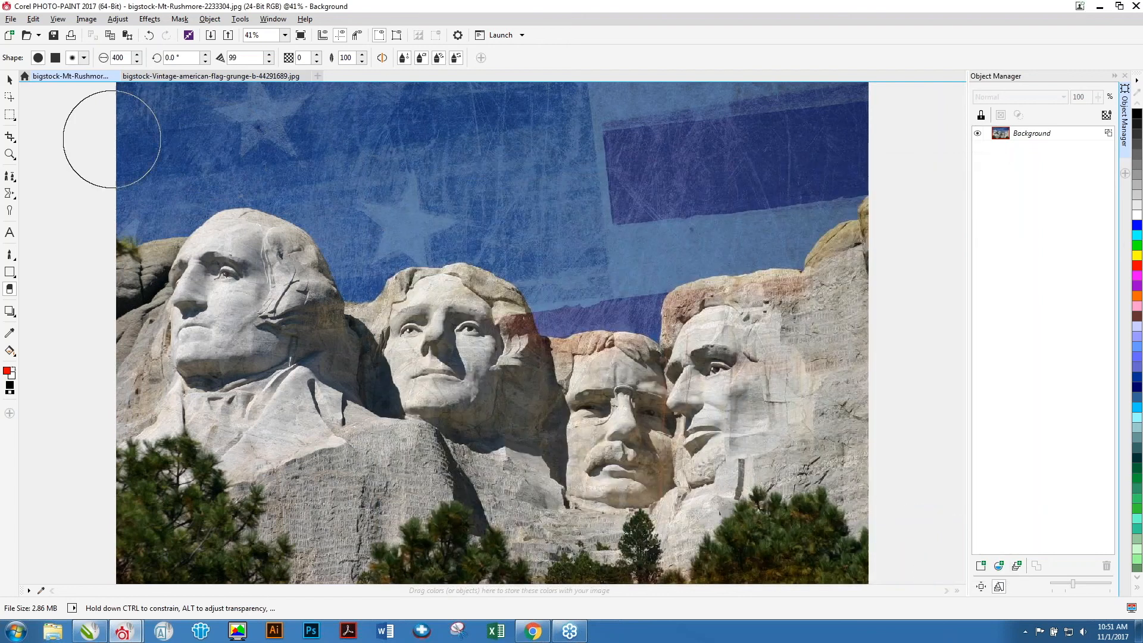
left_click(9, 79)
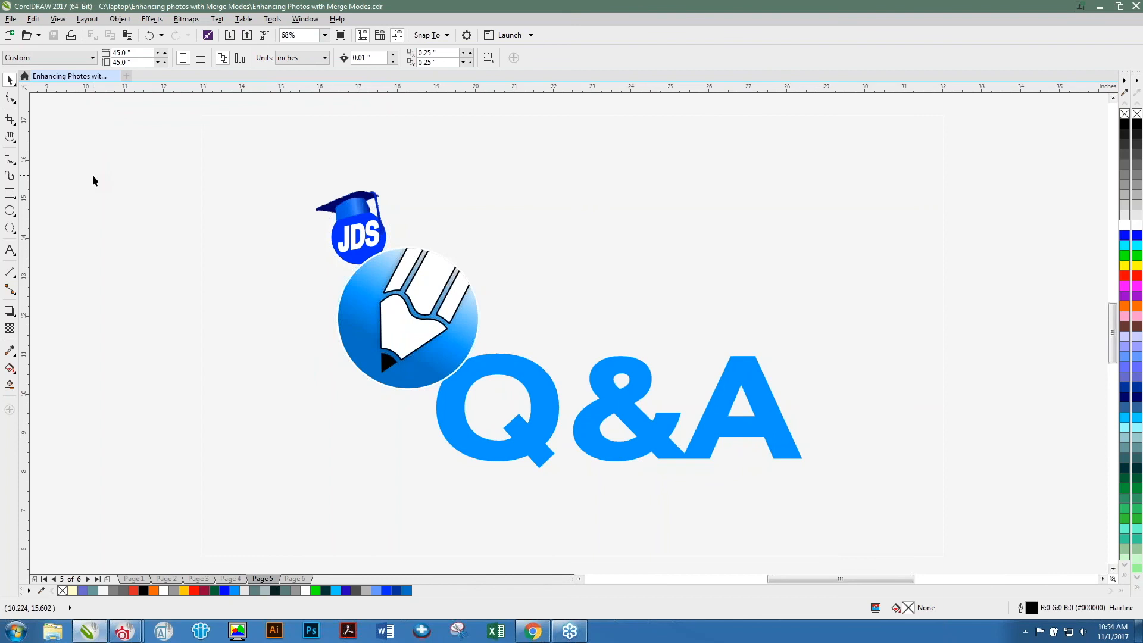
left_click(1131, 25)
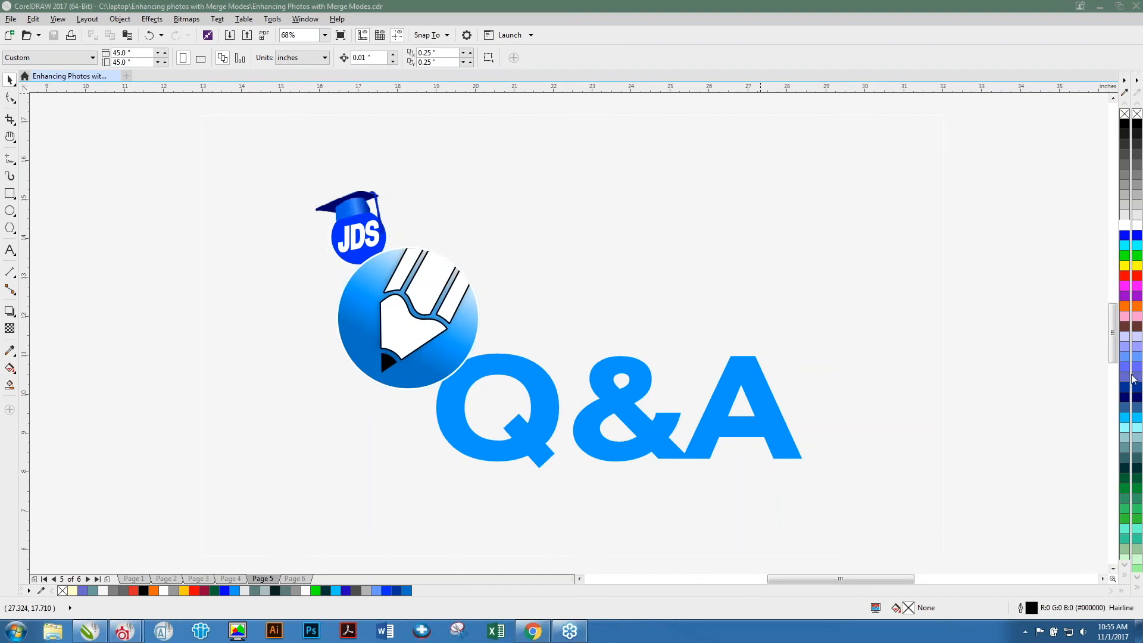
key("alt+Tab")
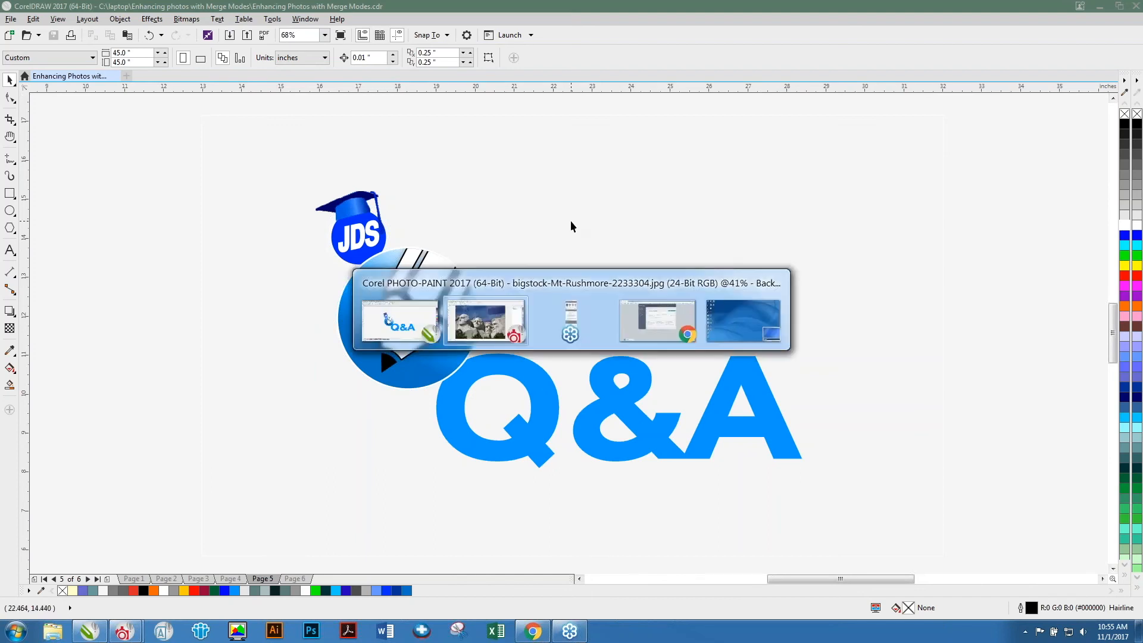
key("alt+Tab")
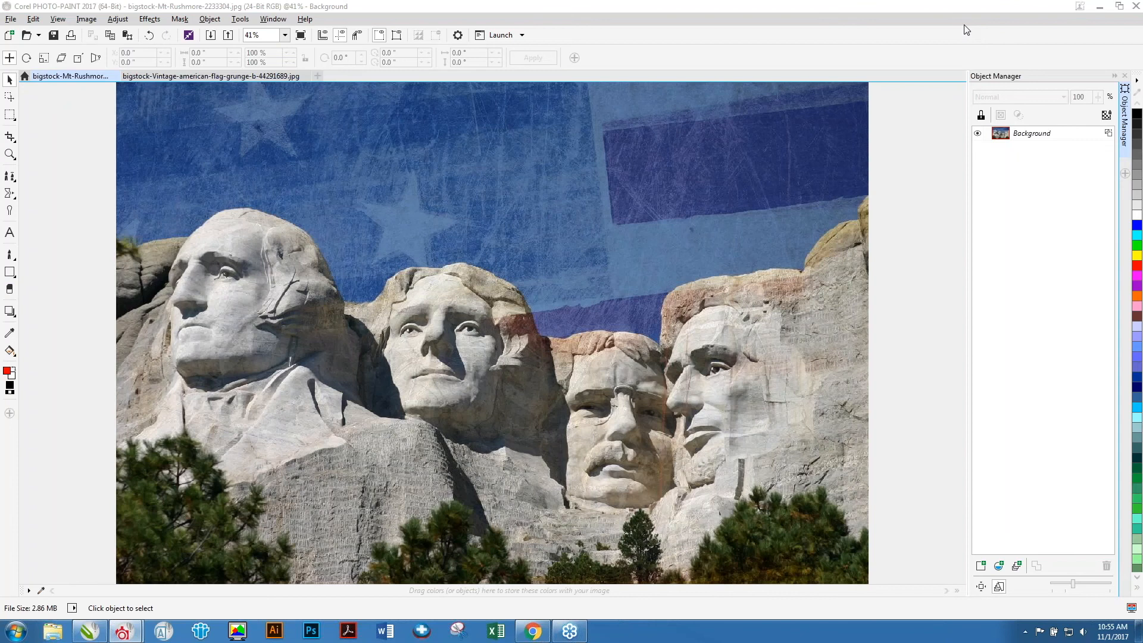
Duplicate the Background object and set the copy's merge mode to Soft Light.
left_click(1030, 136)
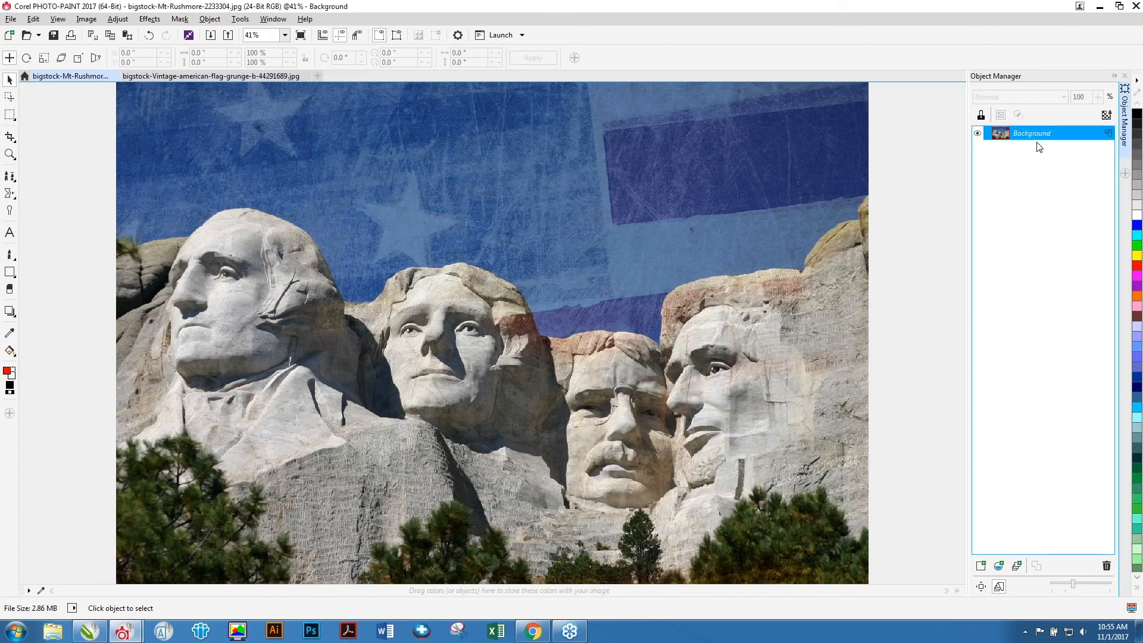
key("ctrl+d")
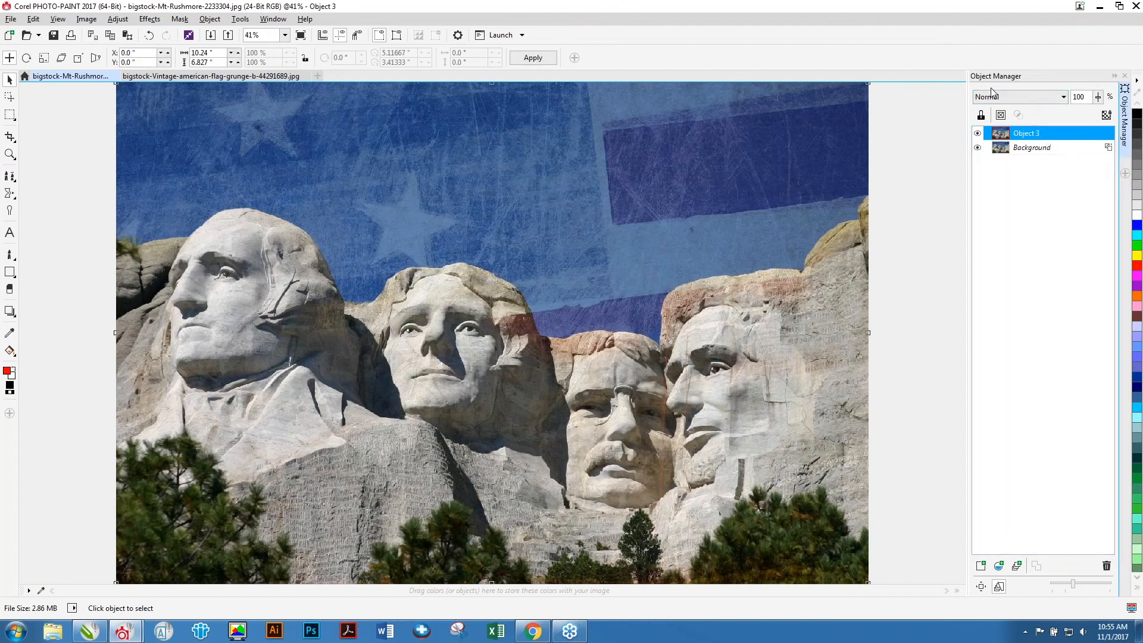
left_click(1064, 99)
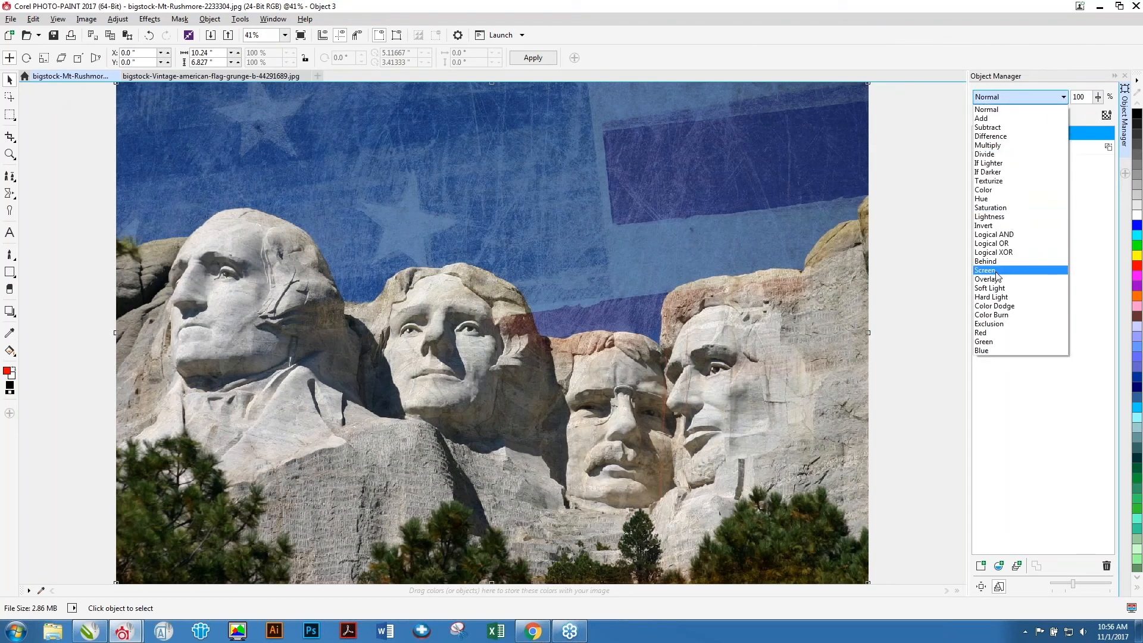
left_click(1004, 288)
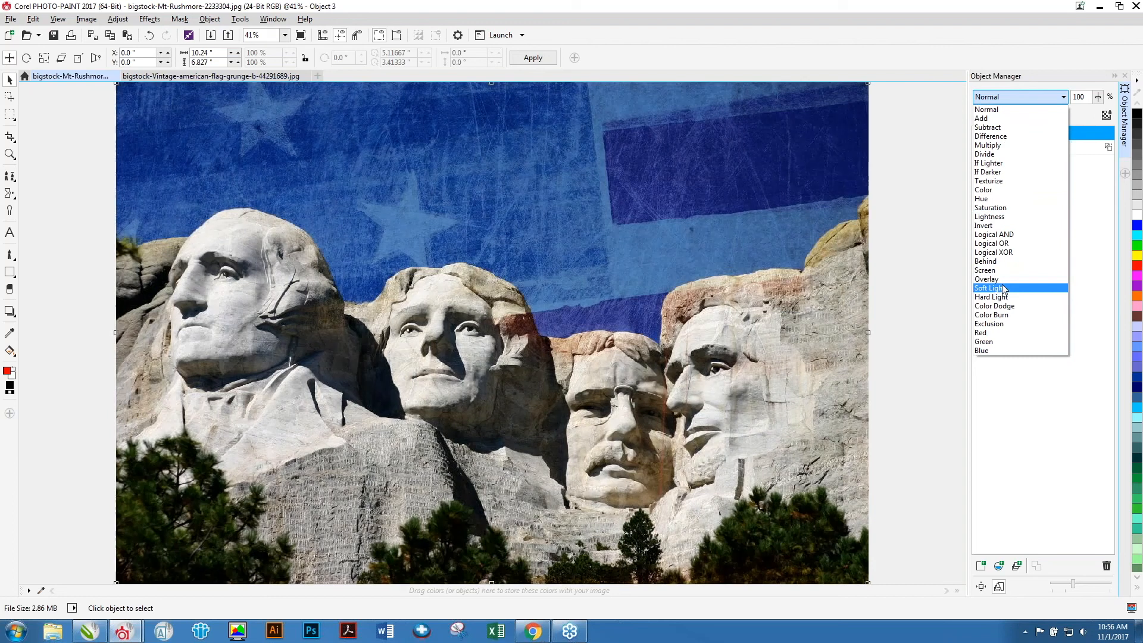
Switch the copy's merge mode to Add and select the Background object.
left_click(1059, 98)
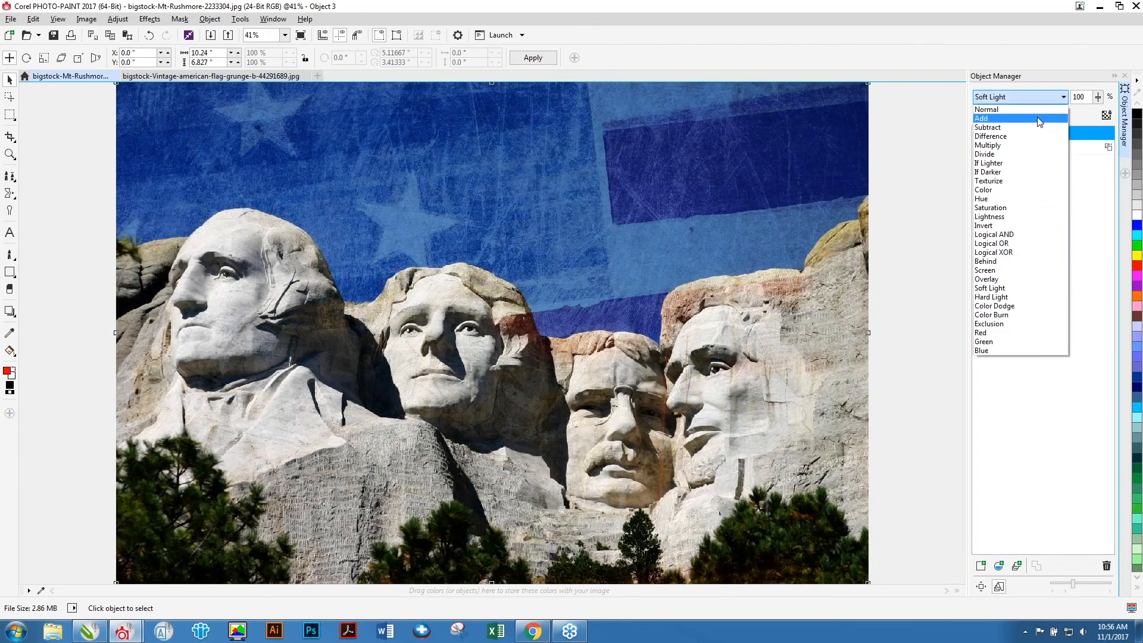
left_click(1037, 116)
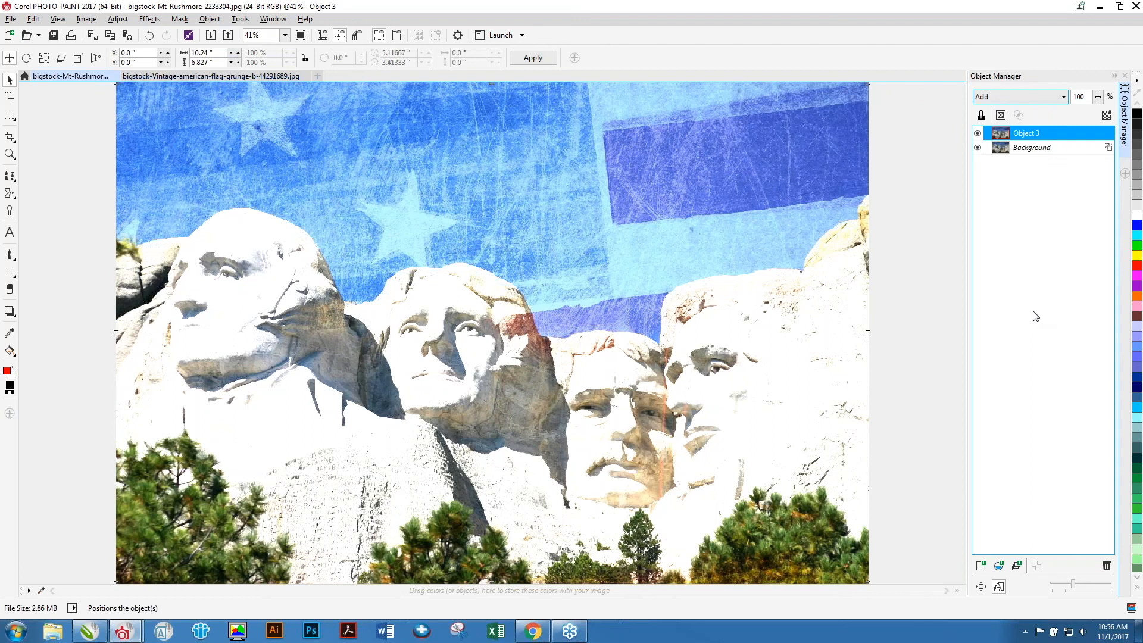
left_click(927, 148)
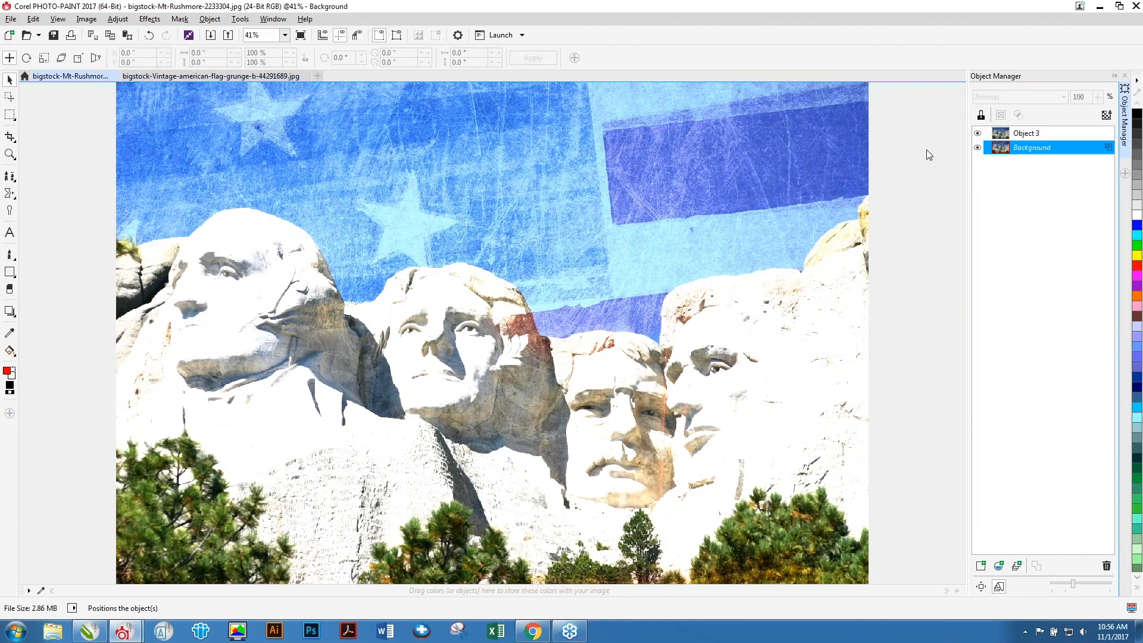
key("ctrl+F7")
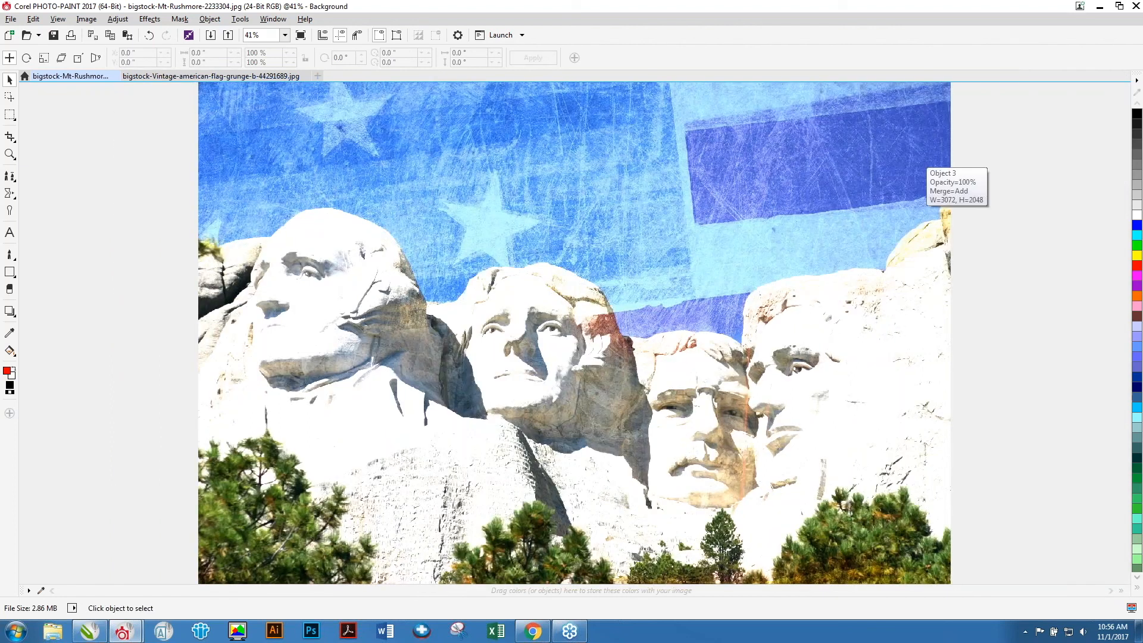
key("ctrl+F7")
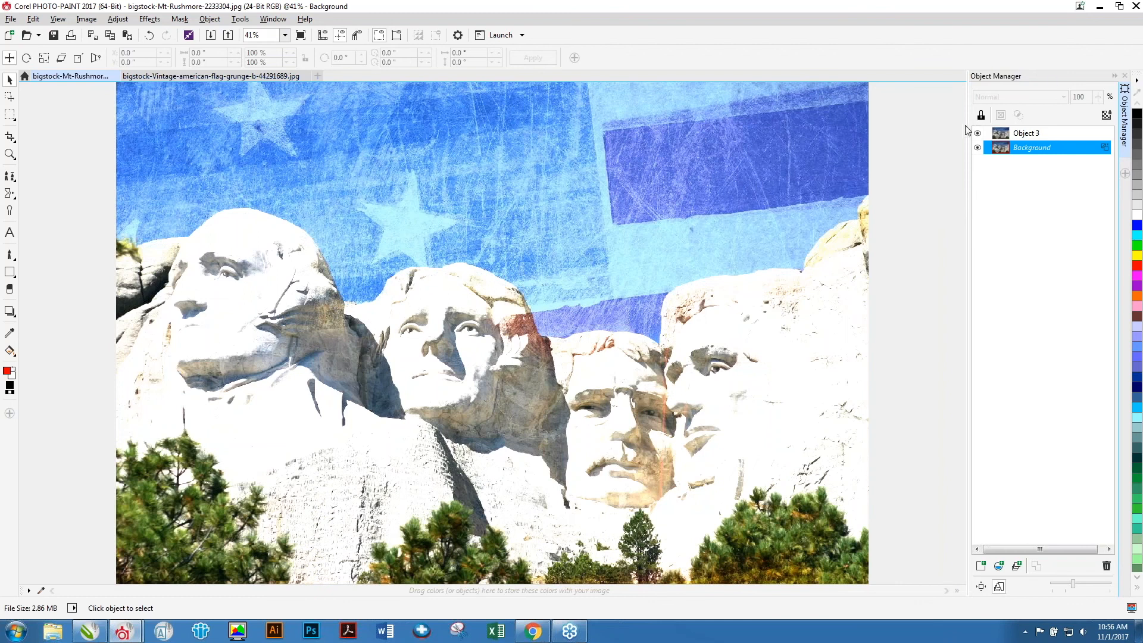
left_click(1139, 385)
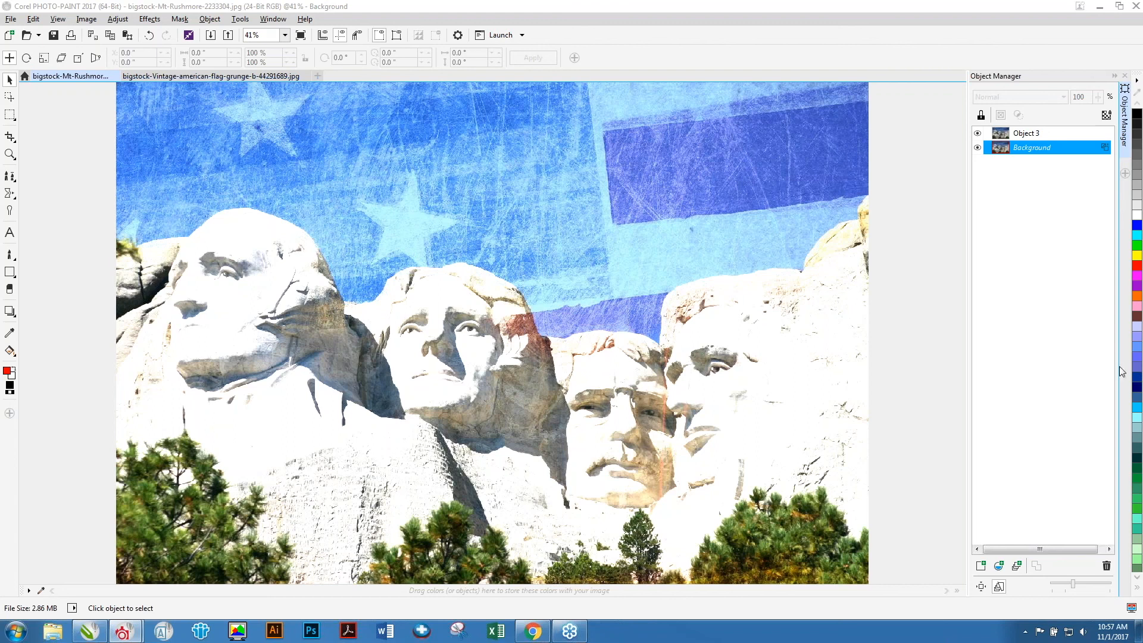
left_click(58, 110)
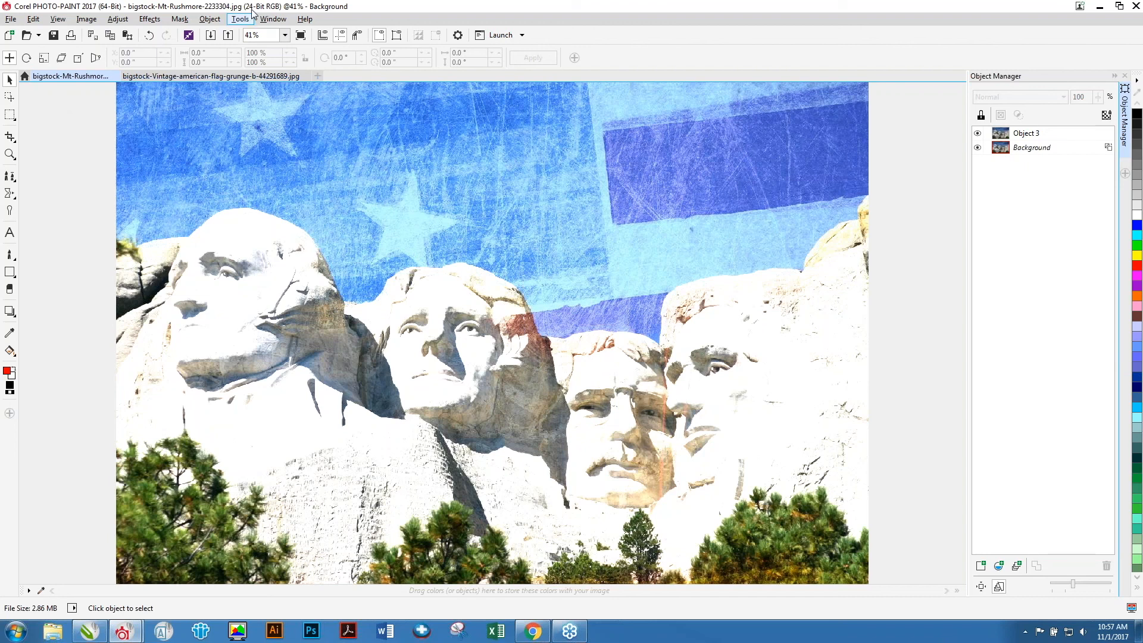
left_click(306, 20)
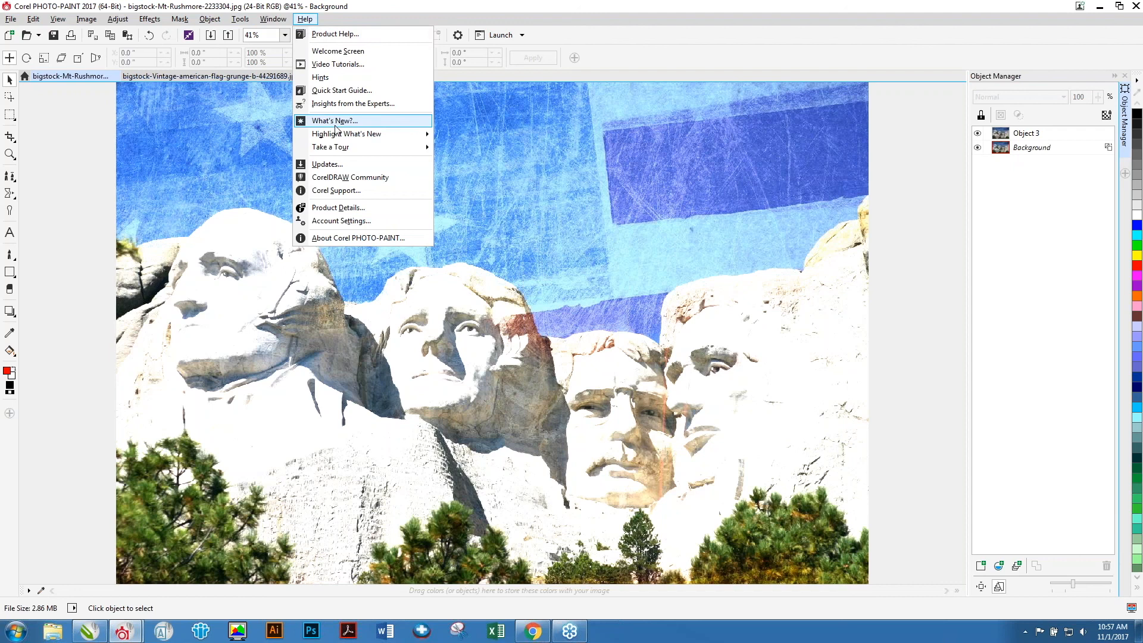
mouse_move(336, 150)
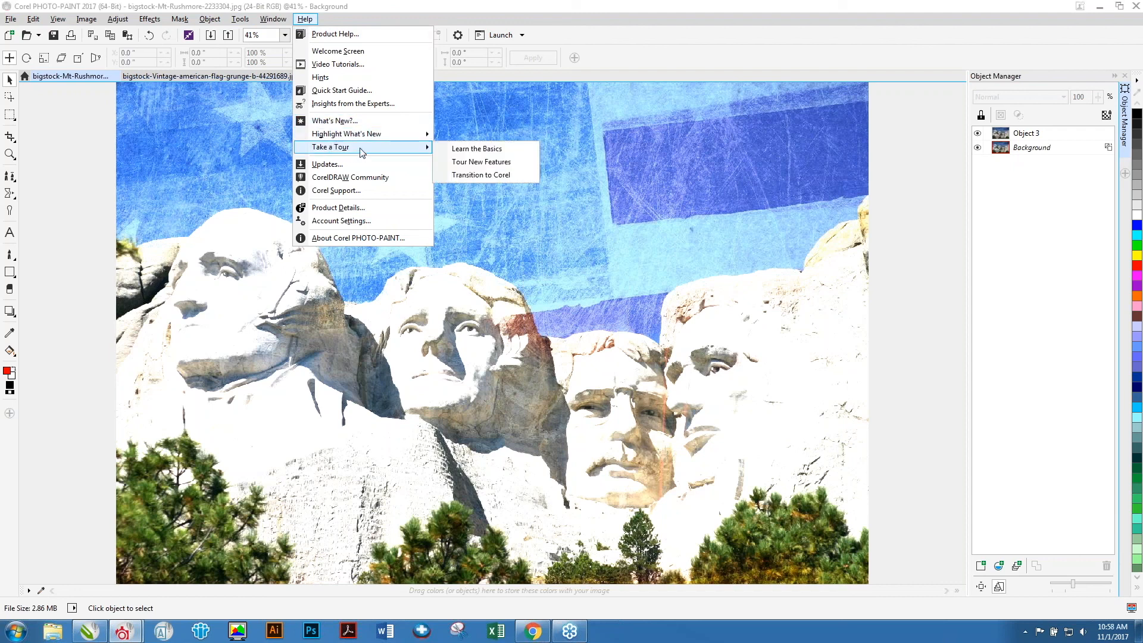
mouse_move(362, 137)
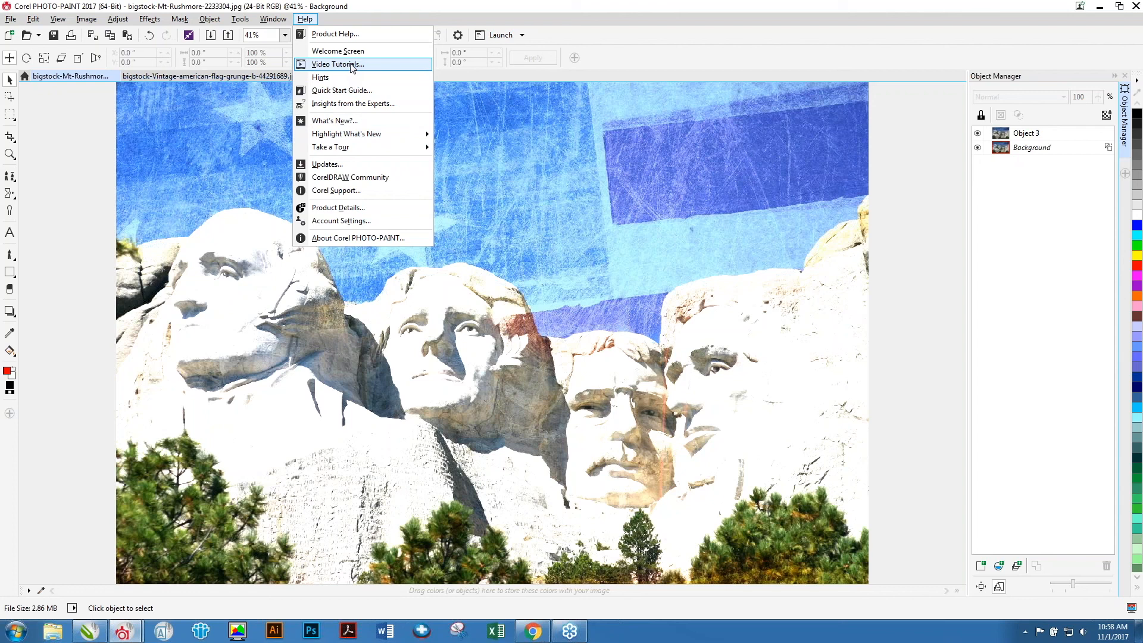
left_click(401, 9)
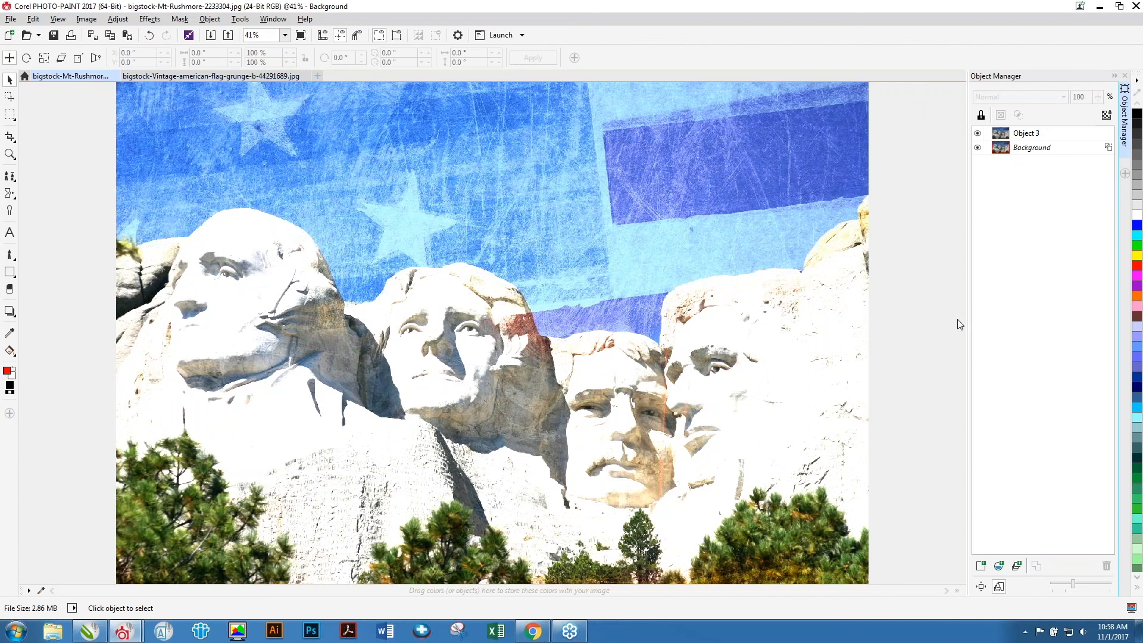
left_click(1140, 387)
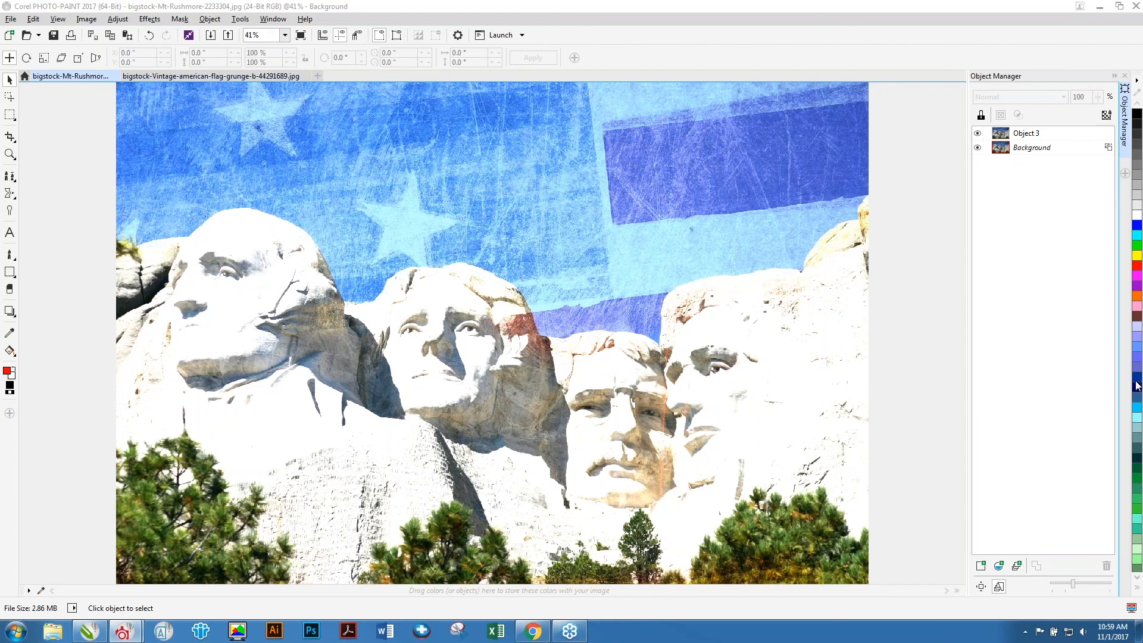
Close the Mount Rushmore image without saving changes.
left_click(65, 108)
key("alt+f")
key("c")
key("n")
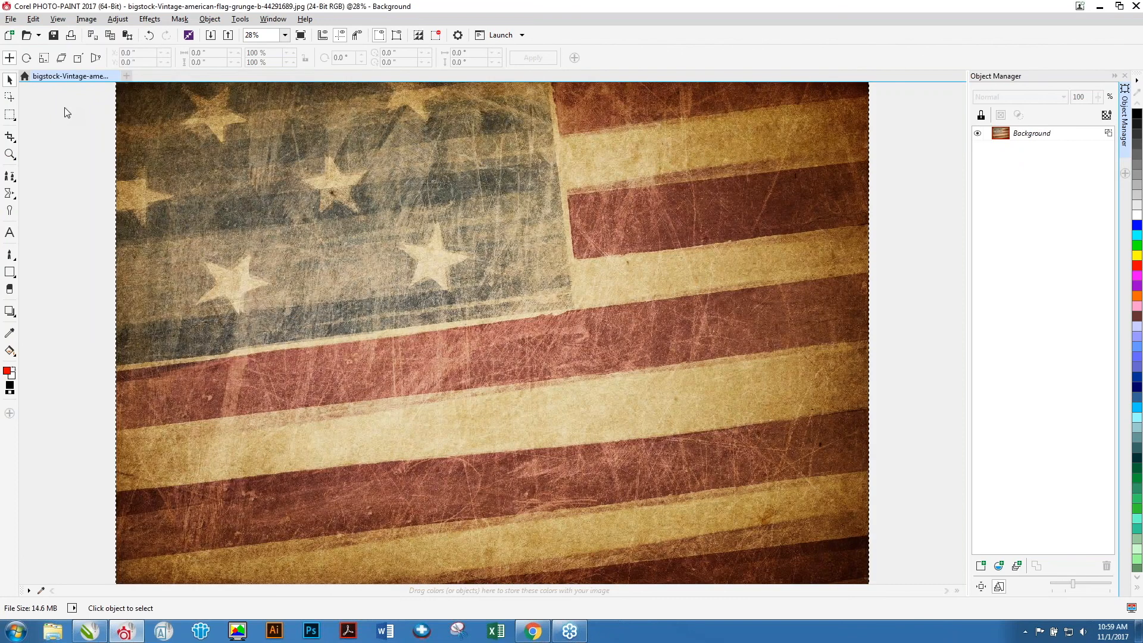
Close the vintage flag image without saving changes.
key("alt+f")
key("c")
key("n")
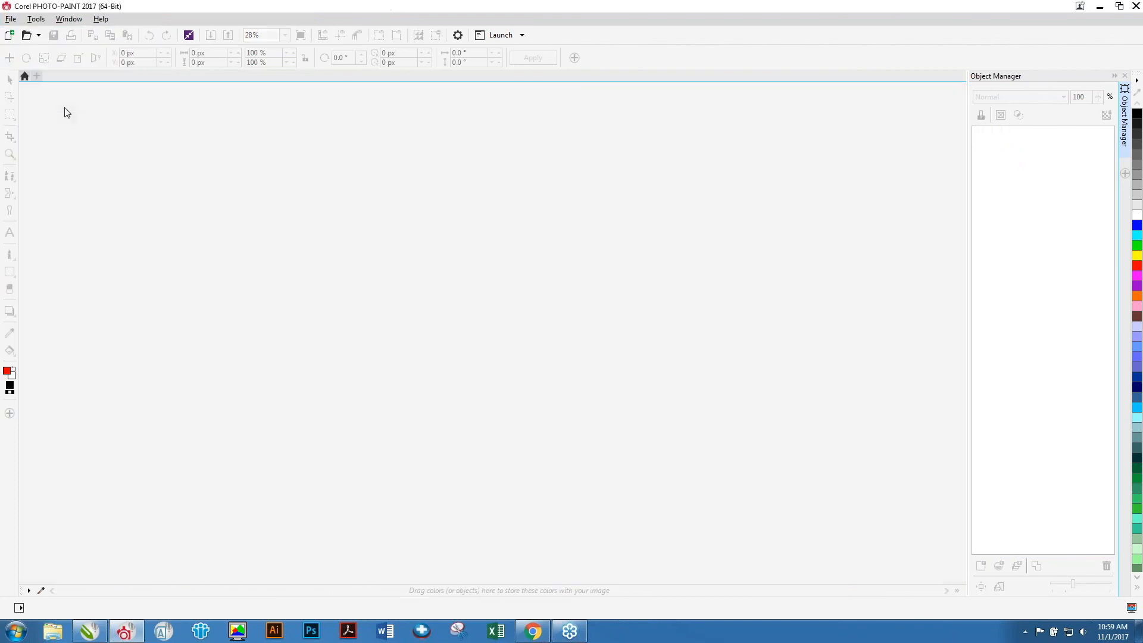
Open 'baltimore view from plane - with merge modes intact' from the airplane shot folder.
key("ctrl+o")
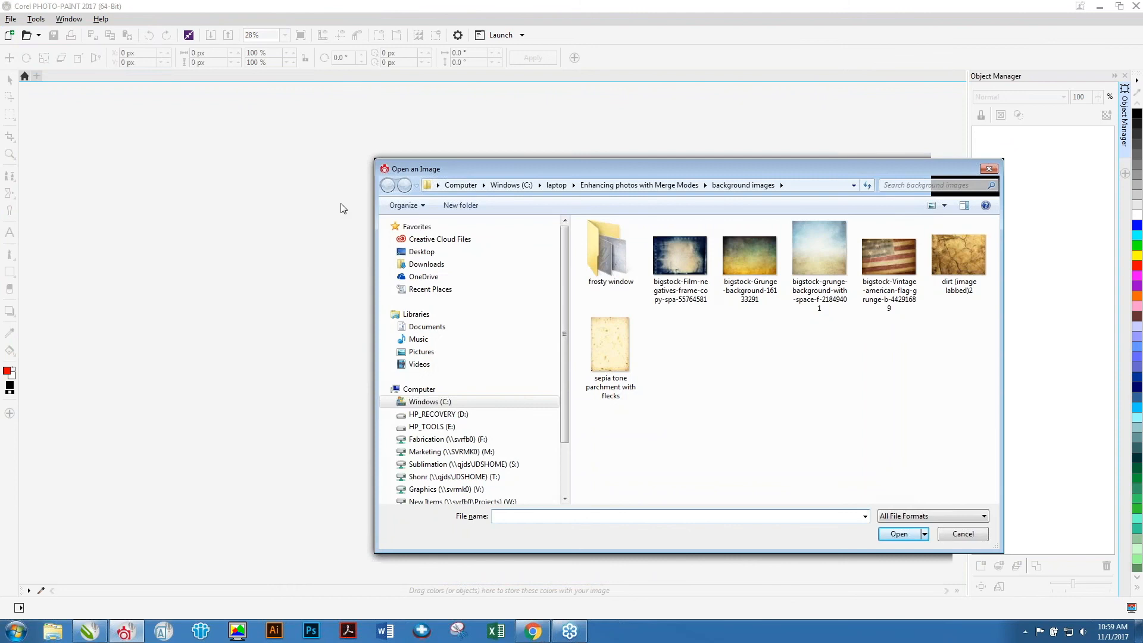
left_click(687, 187)
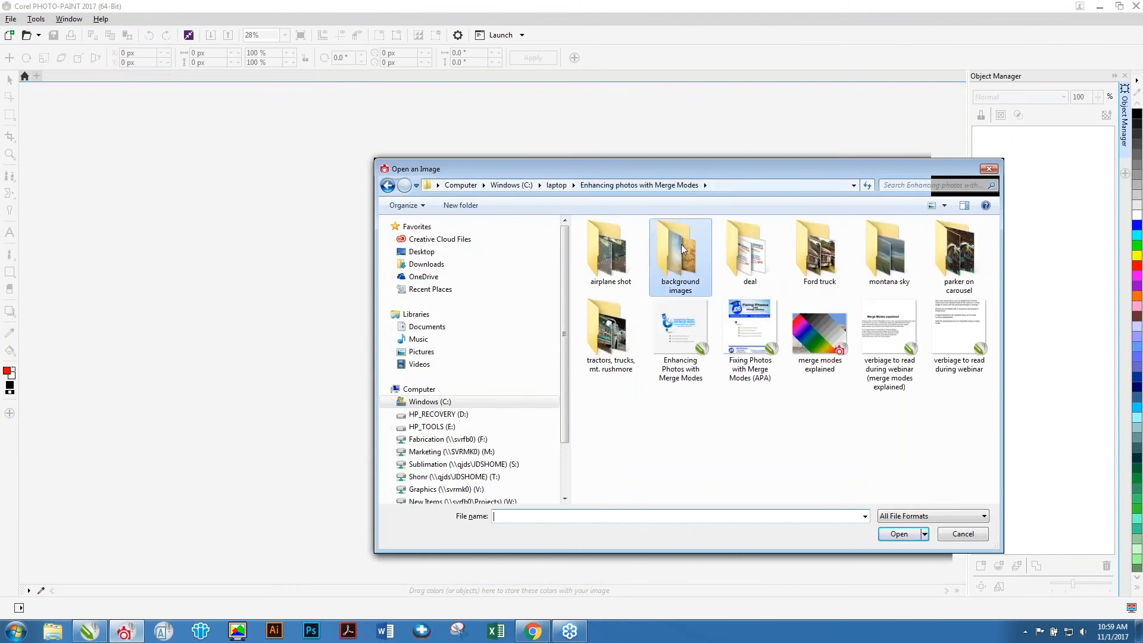
double_click(614, 245)
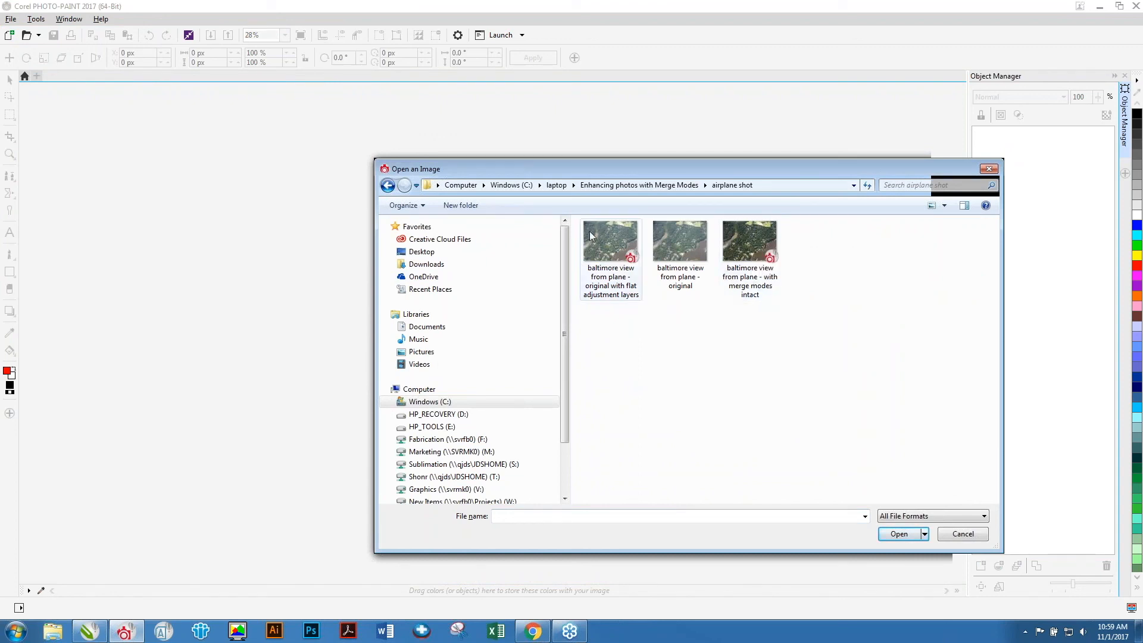
left_click(685, 244)
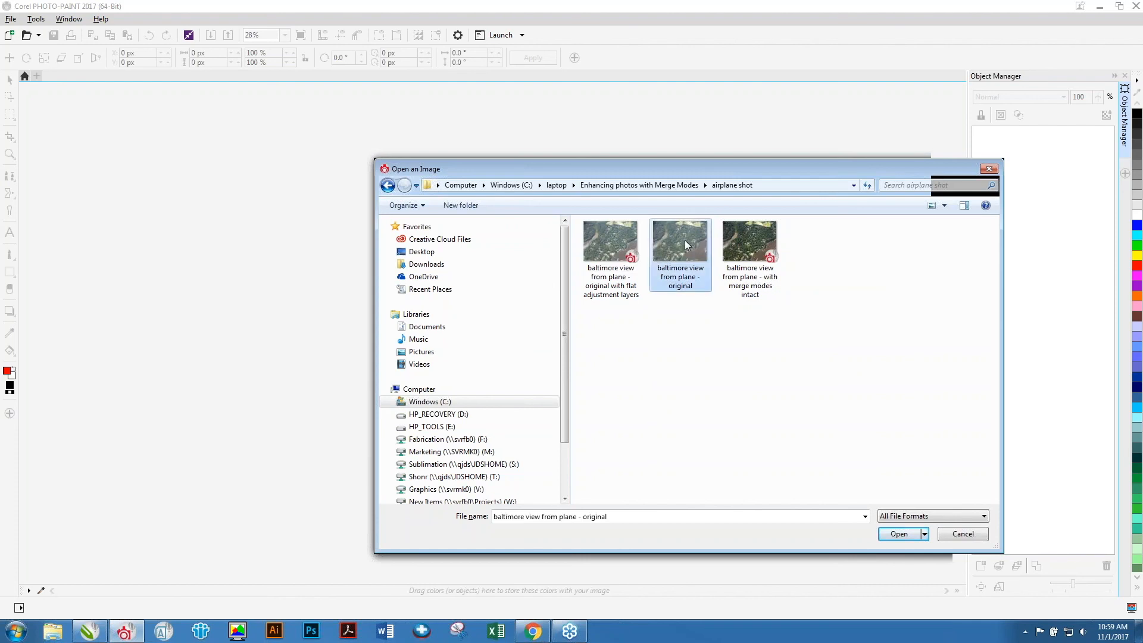
double_click(751, 245)
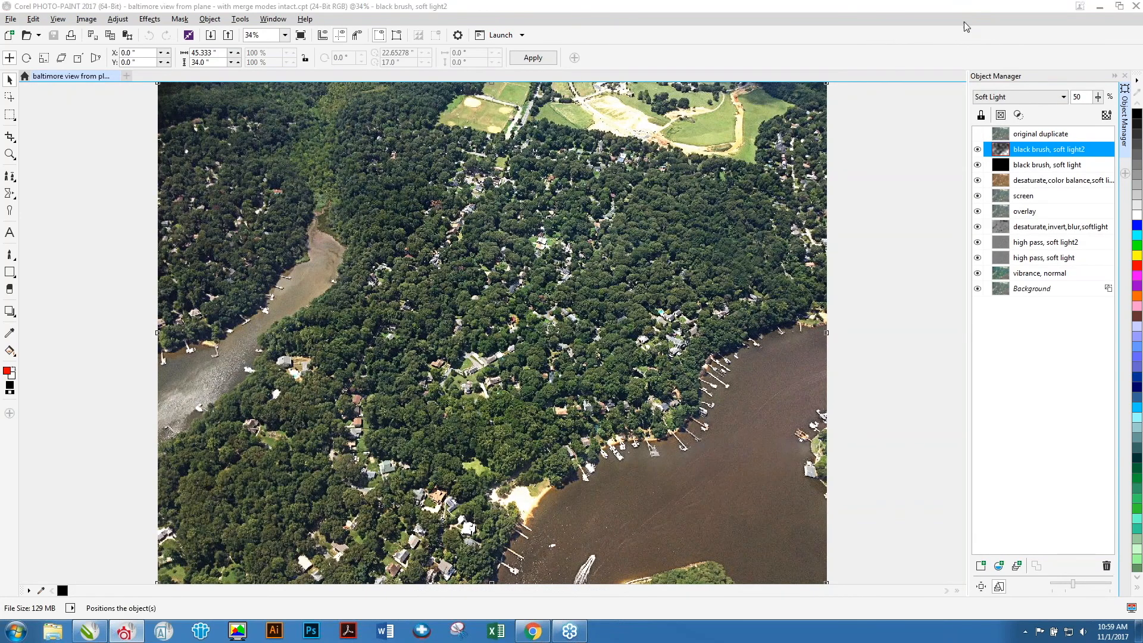
Select the 'desaturate,color balance,soft light' object and browse the Object menu's Combine options.
left_click(1032, 182)
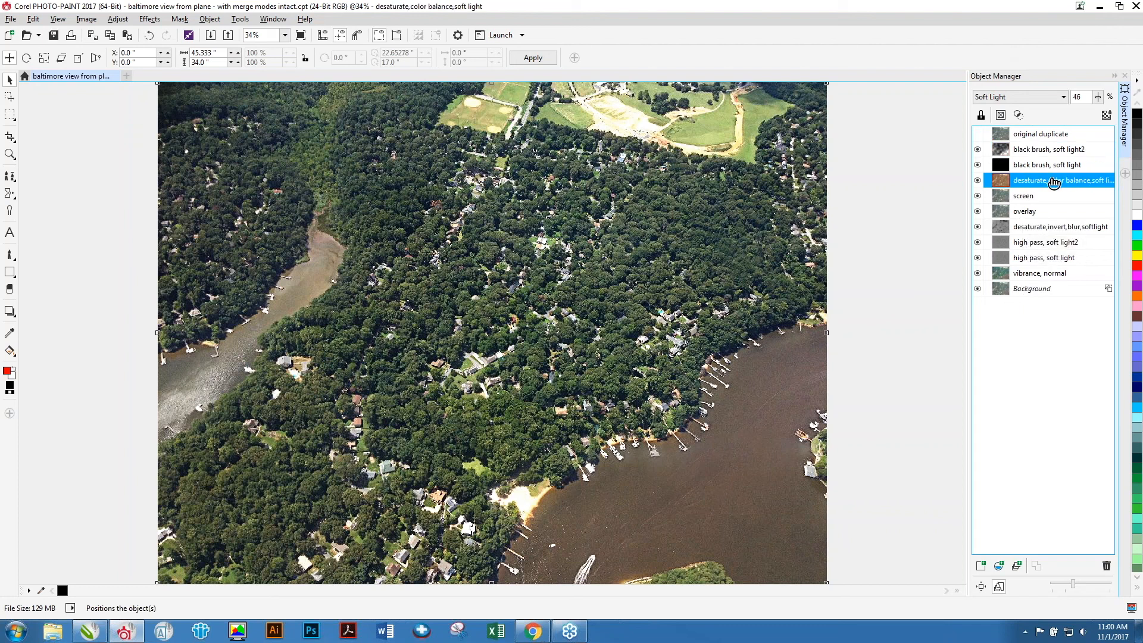
left_click(11, 19)
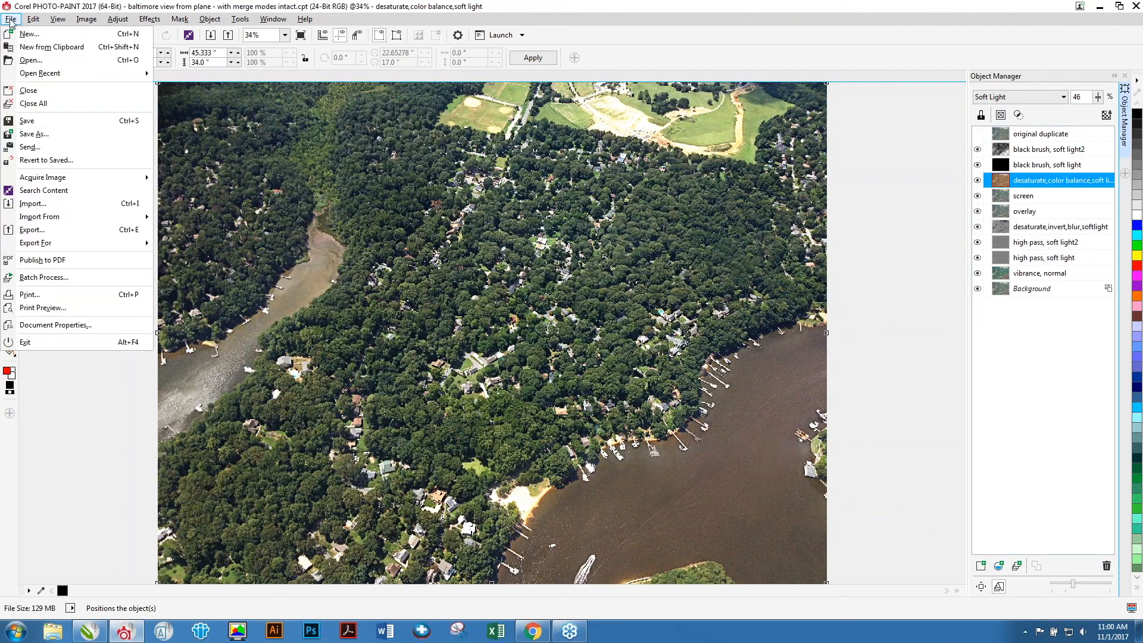
left_click(22, 18)
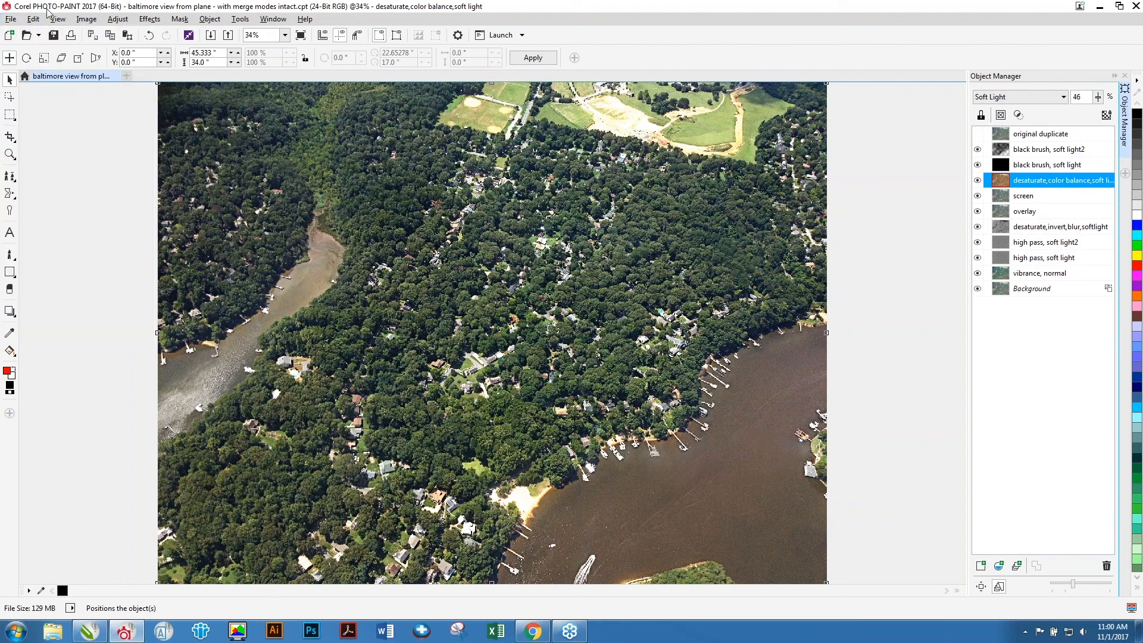
left_click(186, 22)
mouse_move(210, 24)
mouse_move(255, 204)
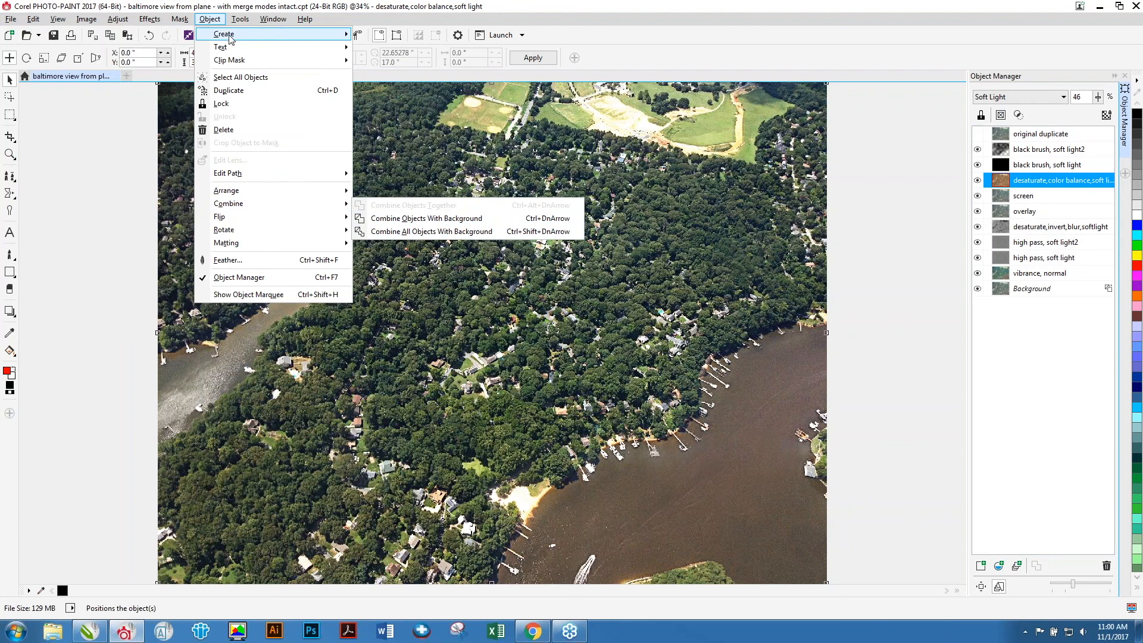
left_click(203, 9)
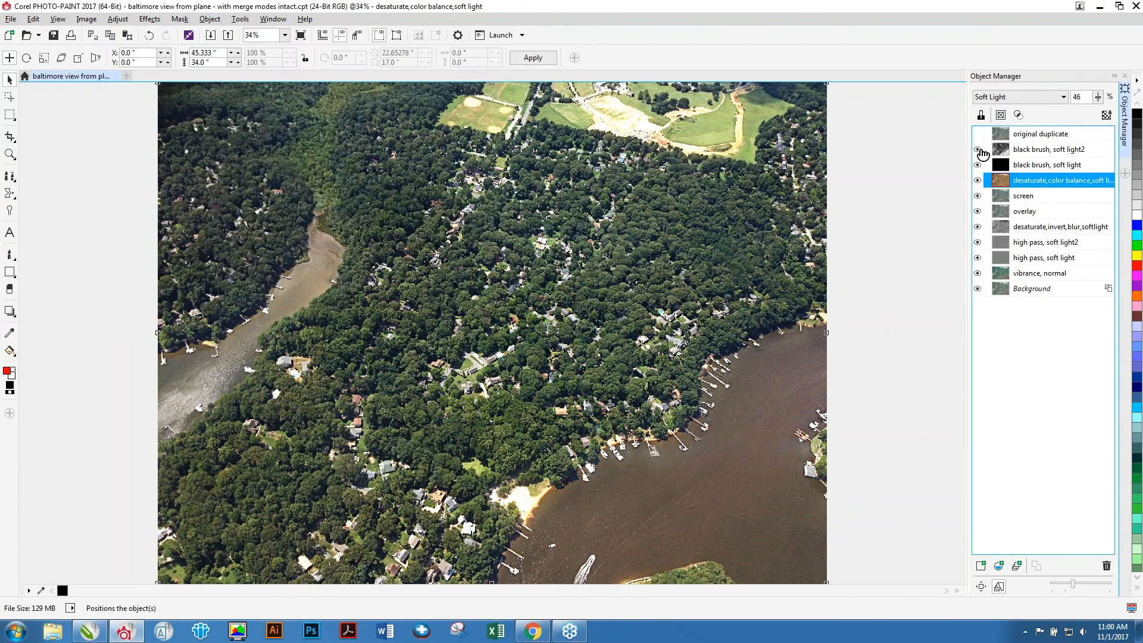
Toggle the 'black brush, soft light2' object's visibility off and on to compare its effect on the photo.
left_click(978, 150)
left_click(979, 150)
left_click_drag(1013, 183, 1009, 152)
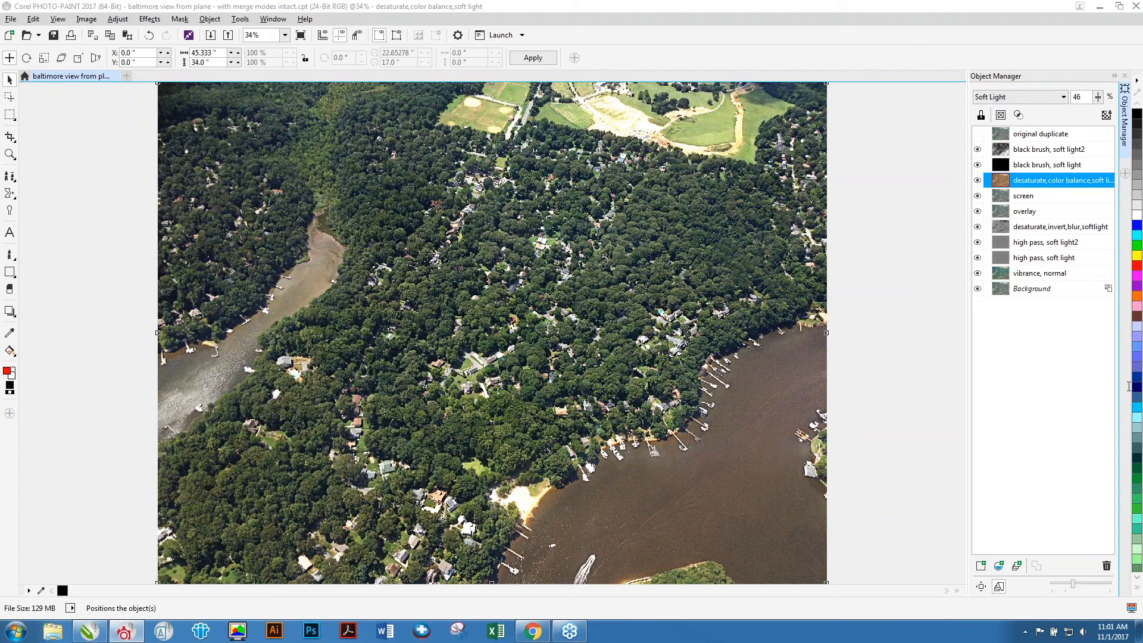
Switch to CorelDRAW and show Page 6 of the presentation.
key("alt+Tab")
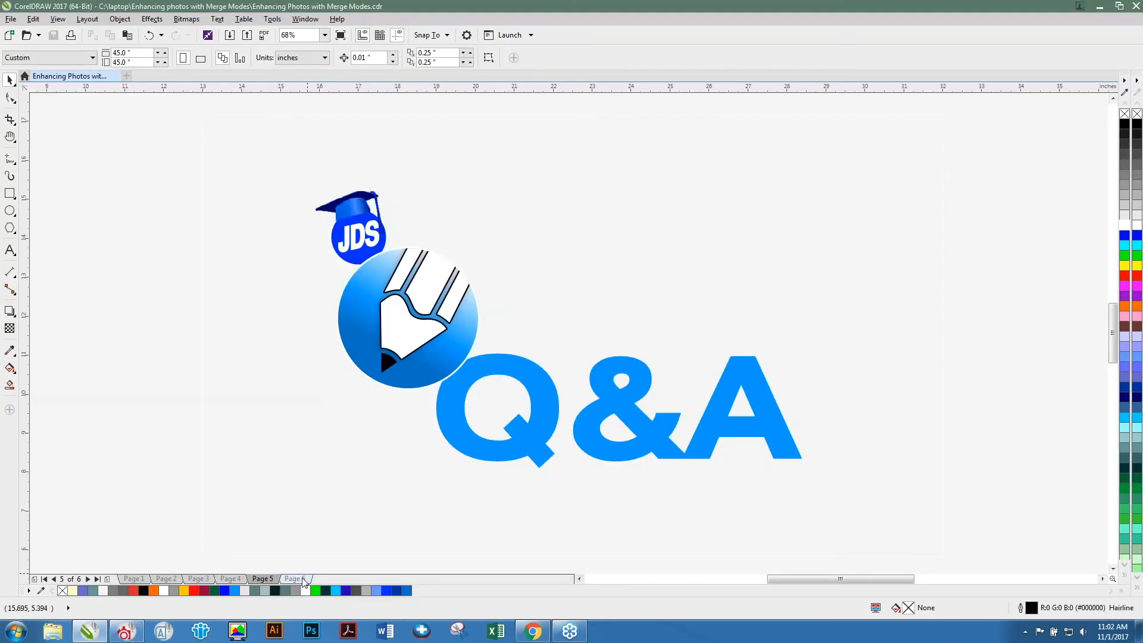
left_click(301, 579)
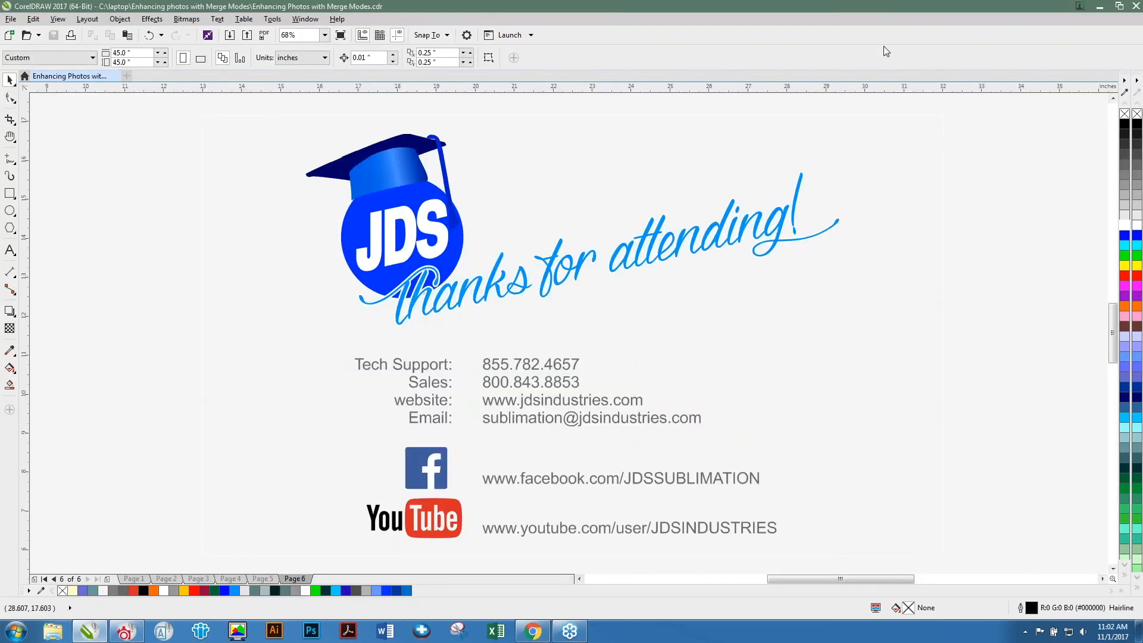